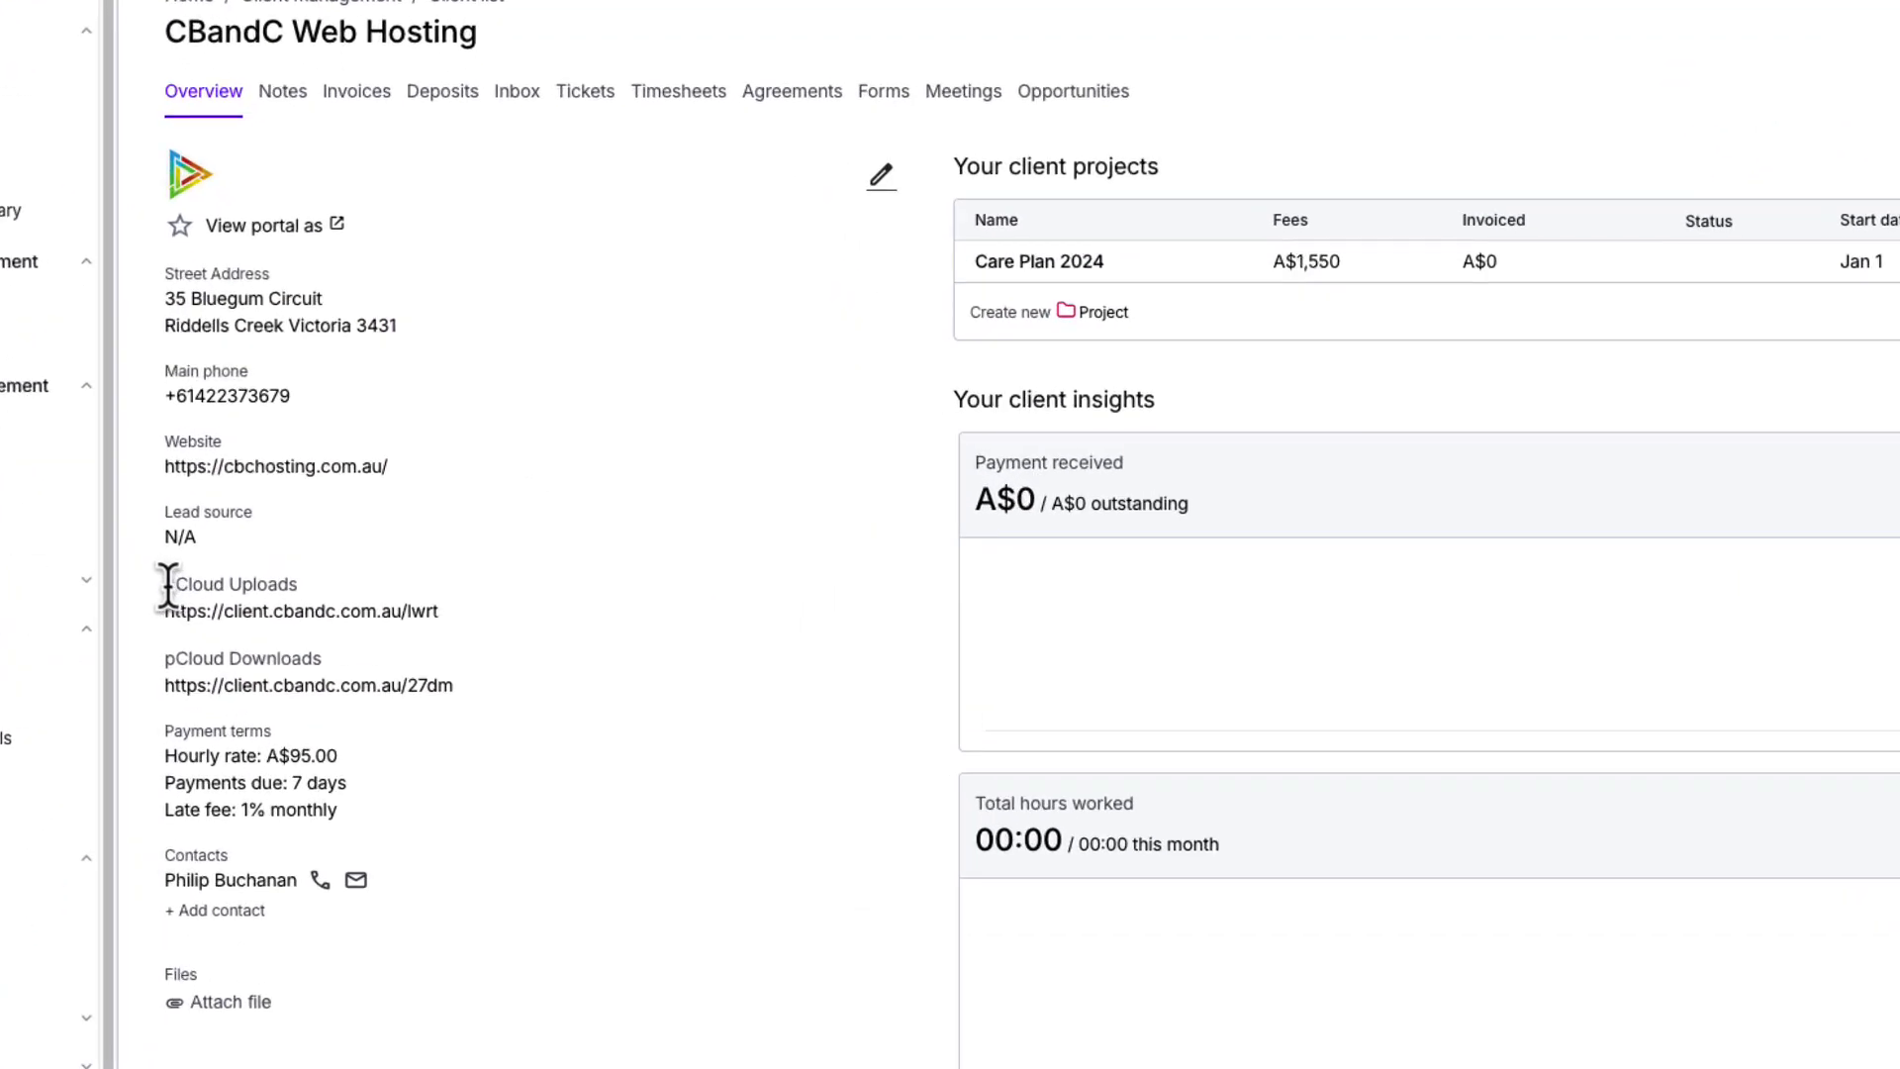
Examine the pCloud Uploads and pCloud Downloads link fields on the CBandC Web Hosting client overview
drag(166, 586, 285, 586)
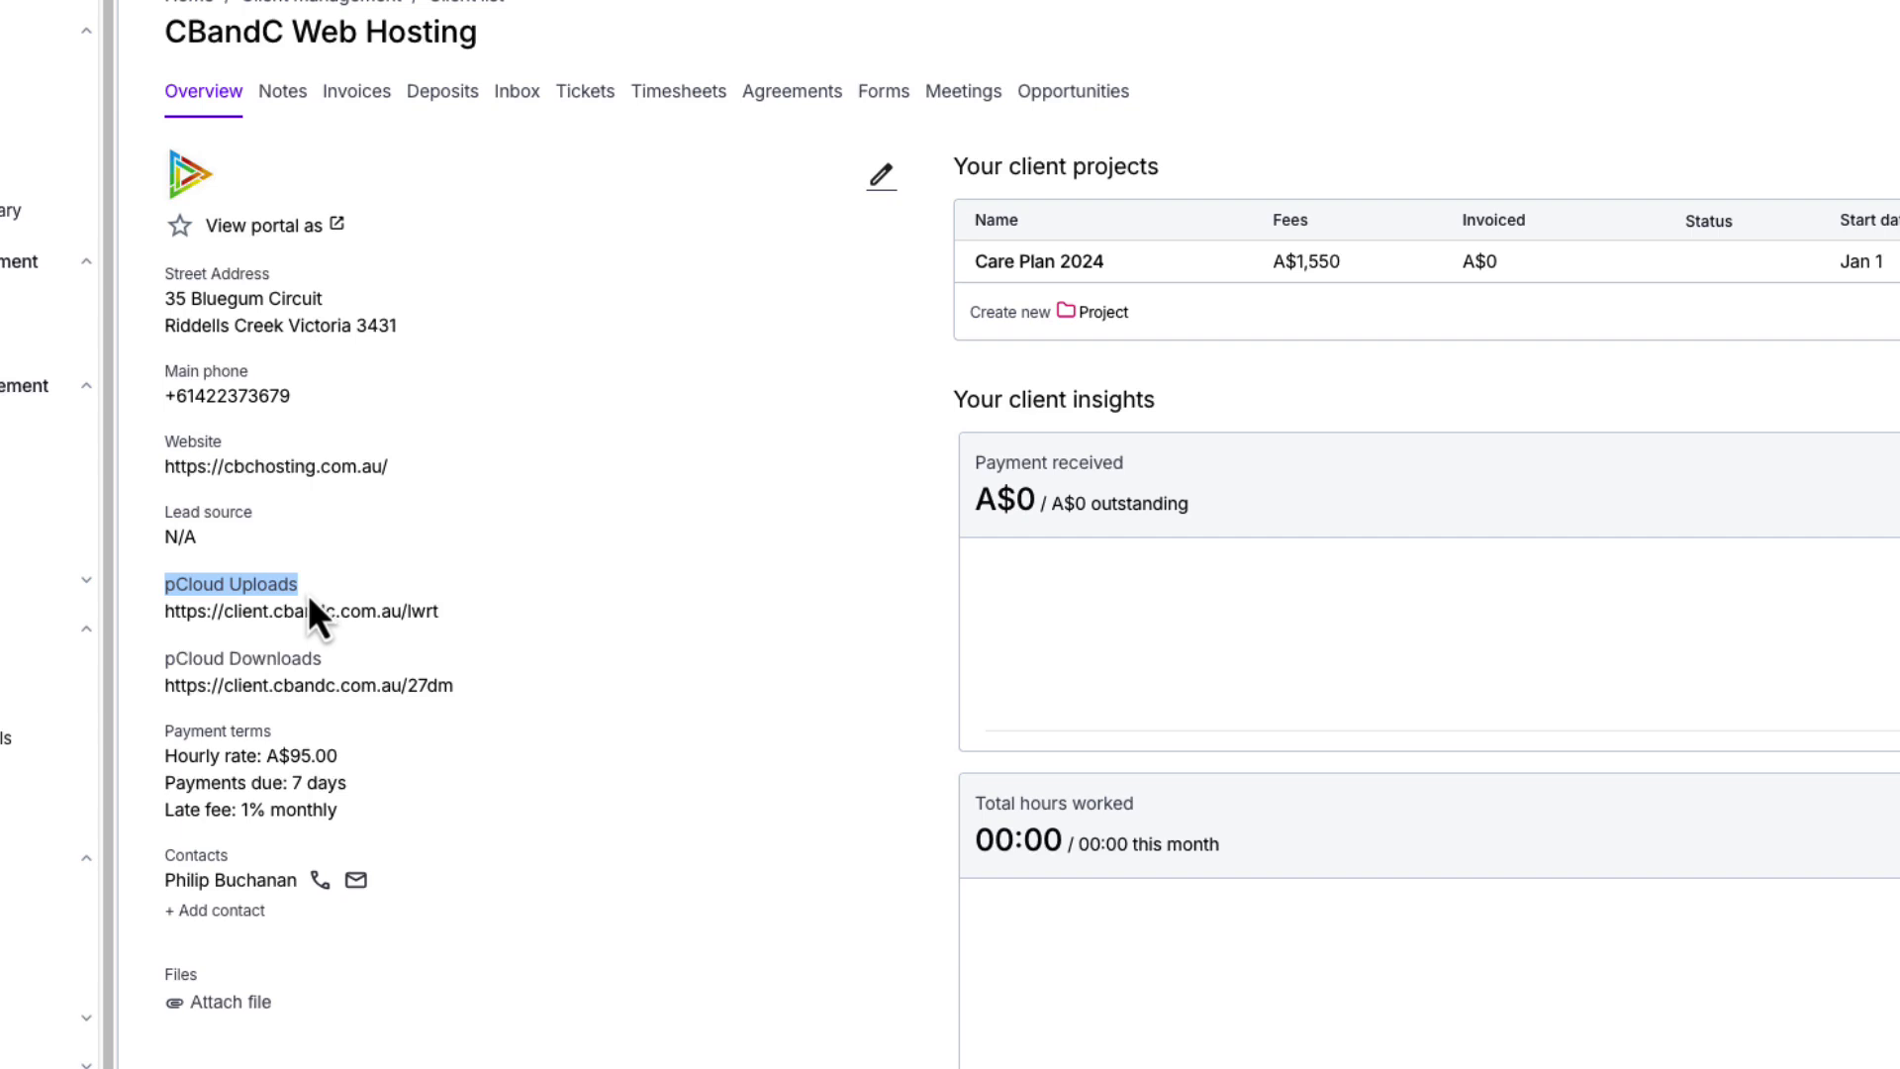
drag(166, 658, 323, 658)
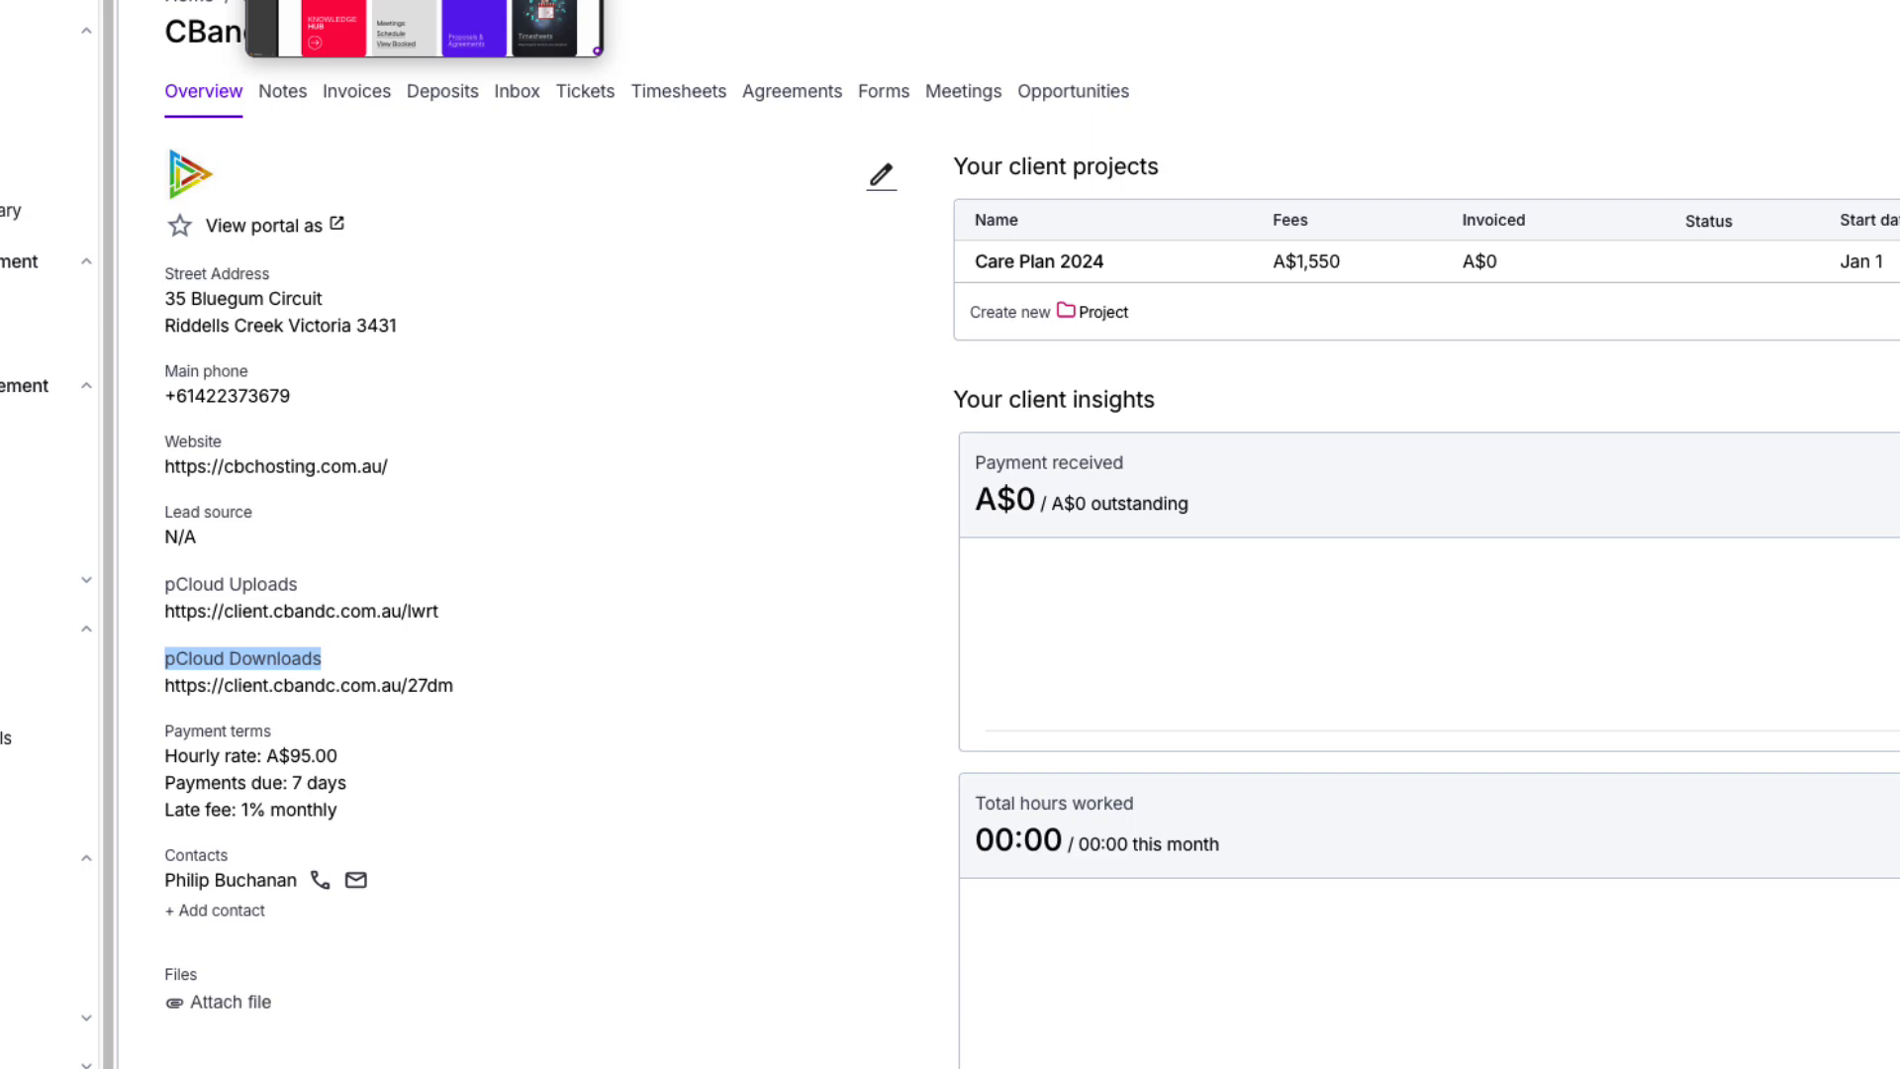
click(478, 31)
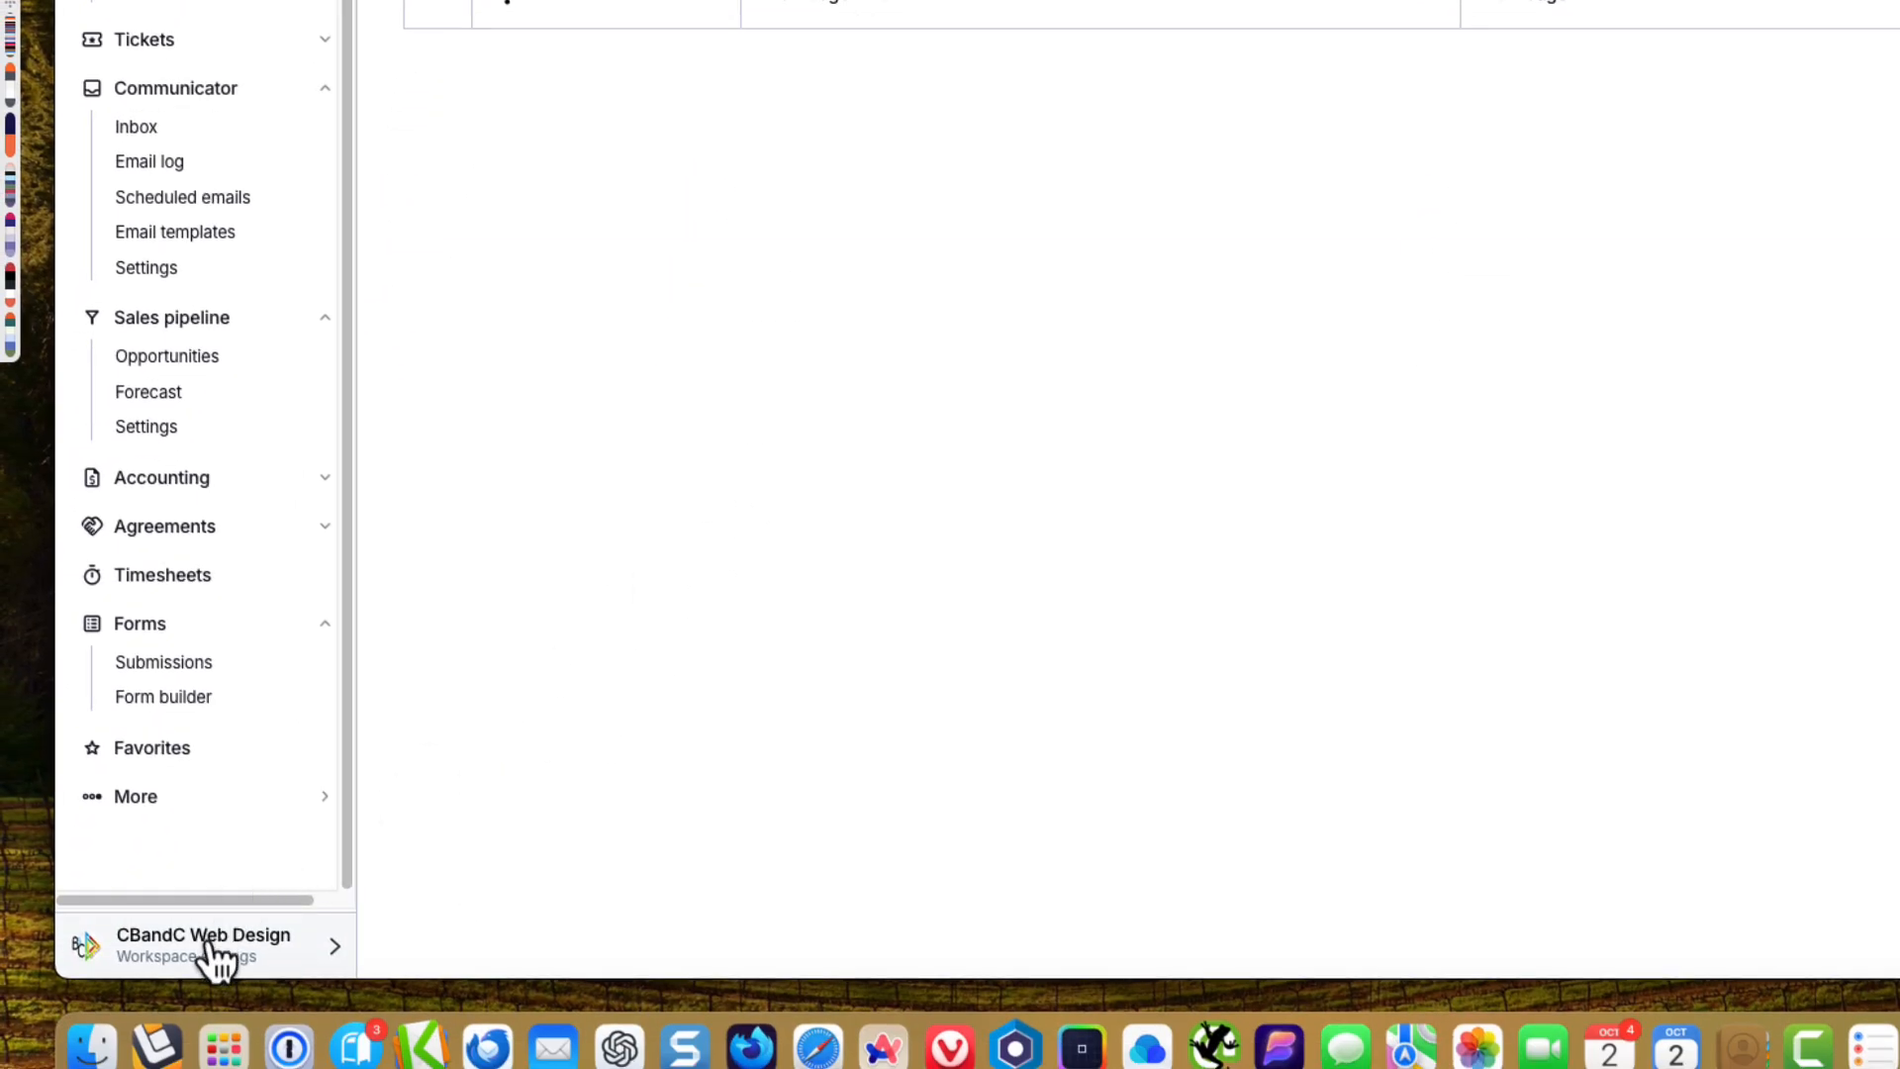
Add a new client field in the workspace's custom fields and give it the triangular drive icon with a plus
click(214, 952)
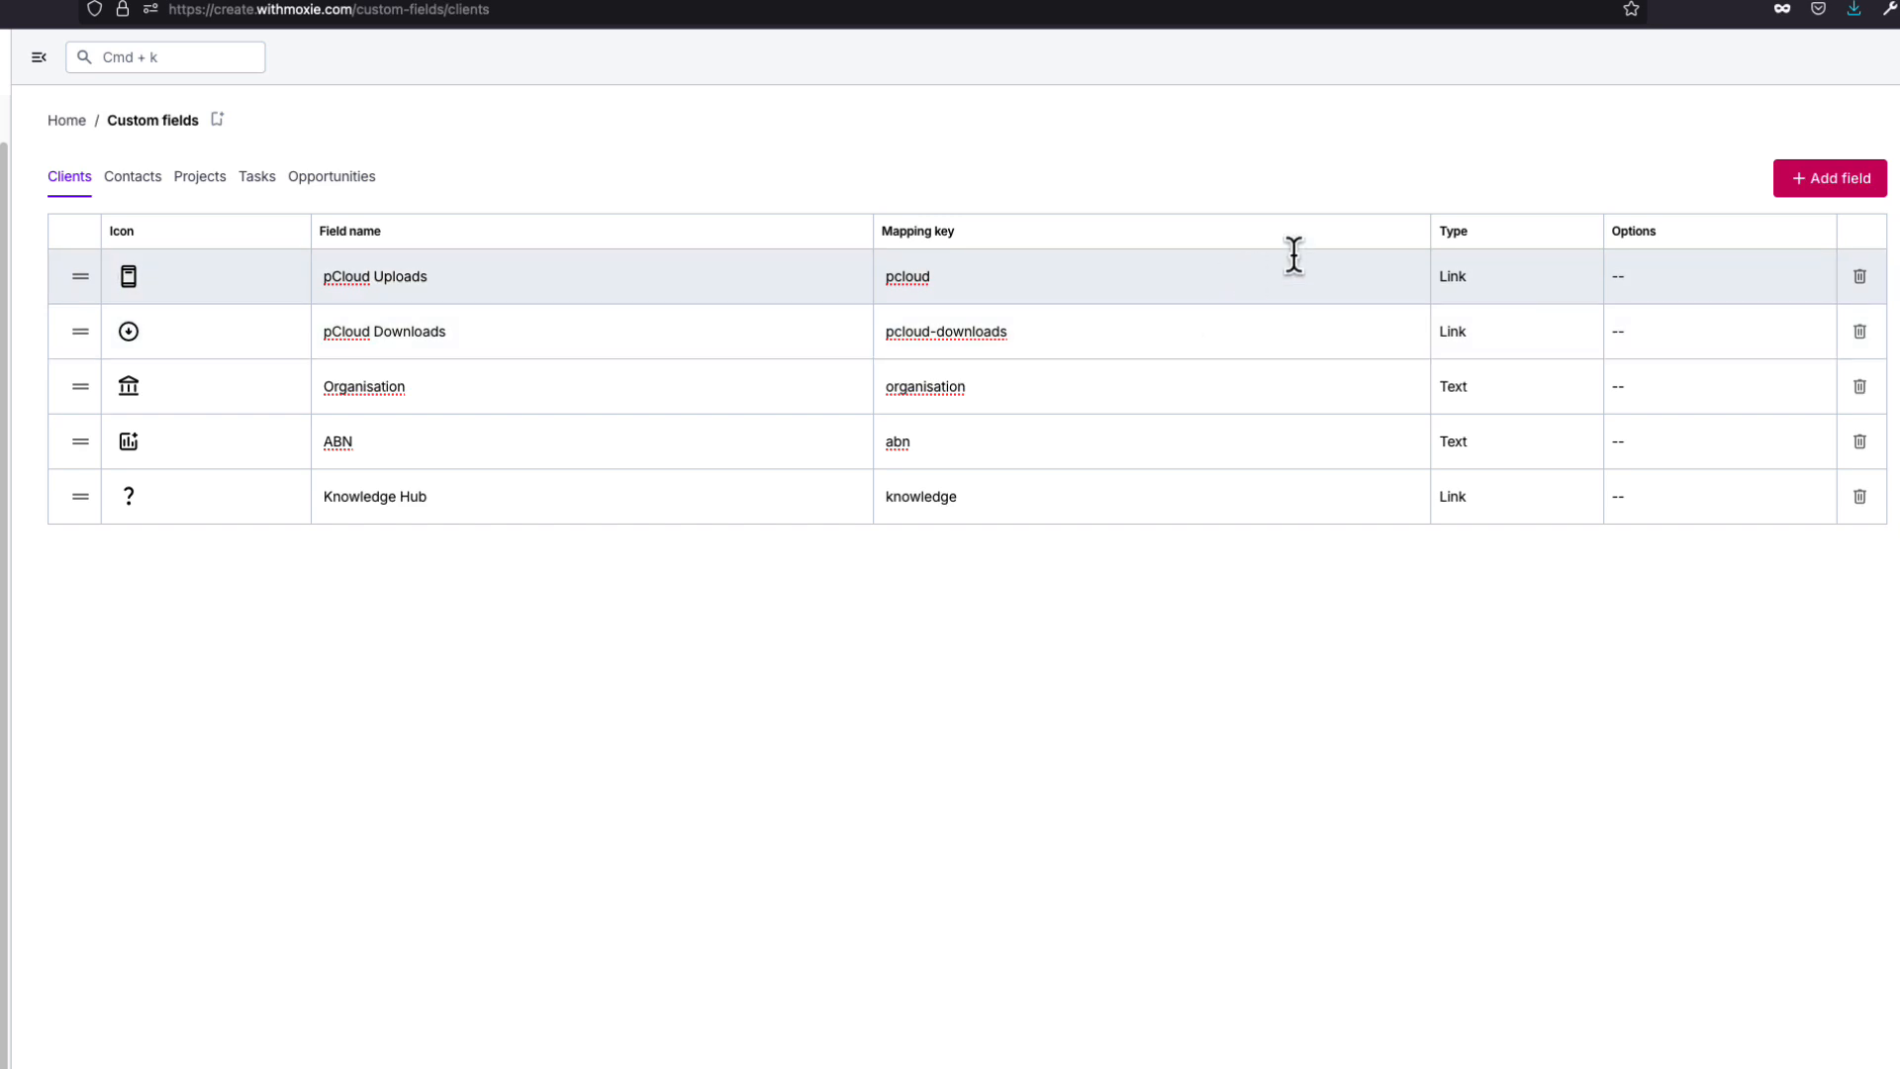
click(1823, 188)
click(128, 554)
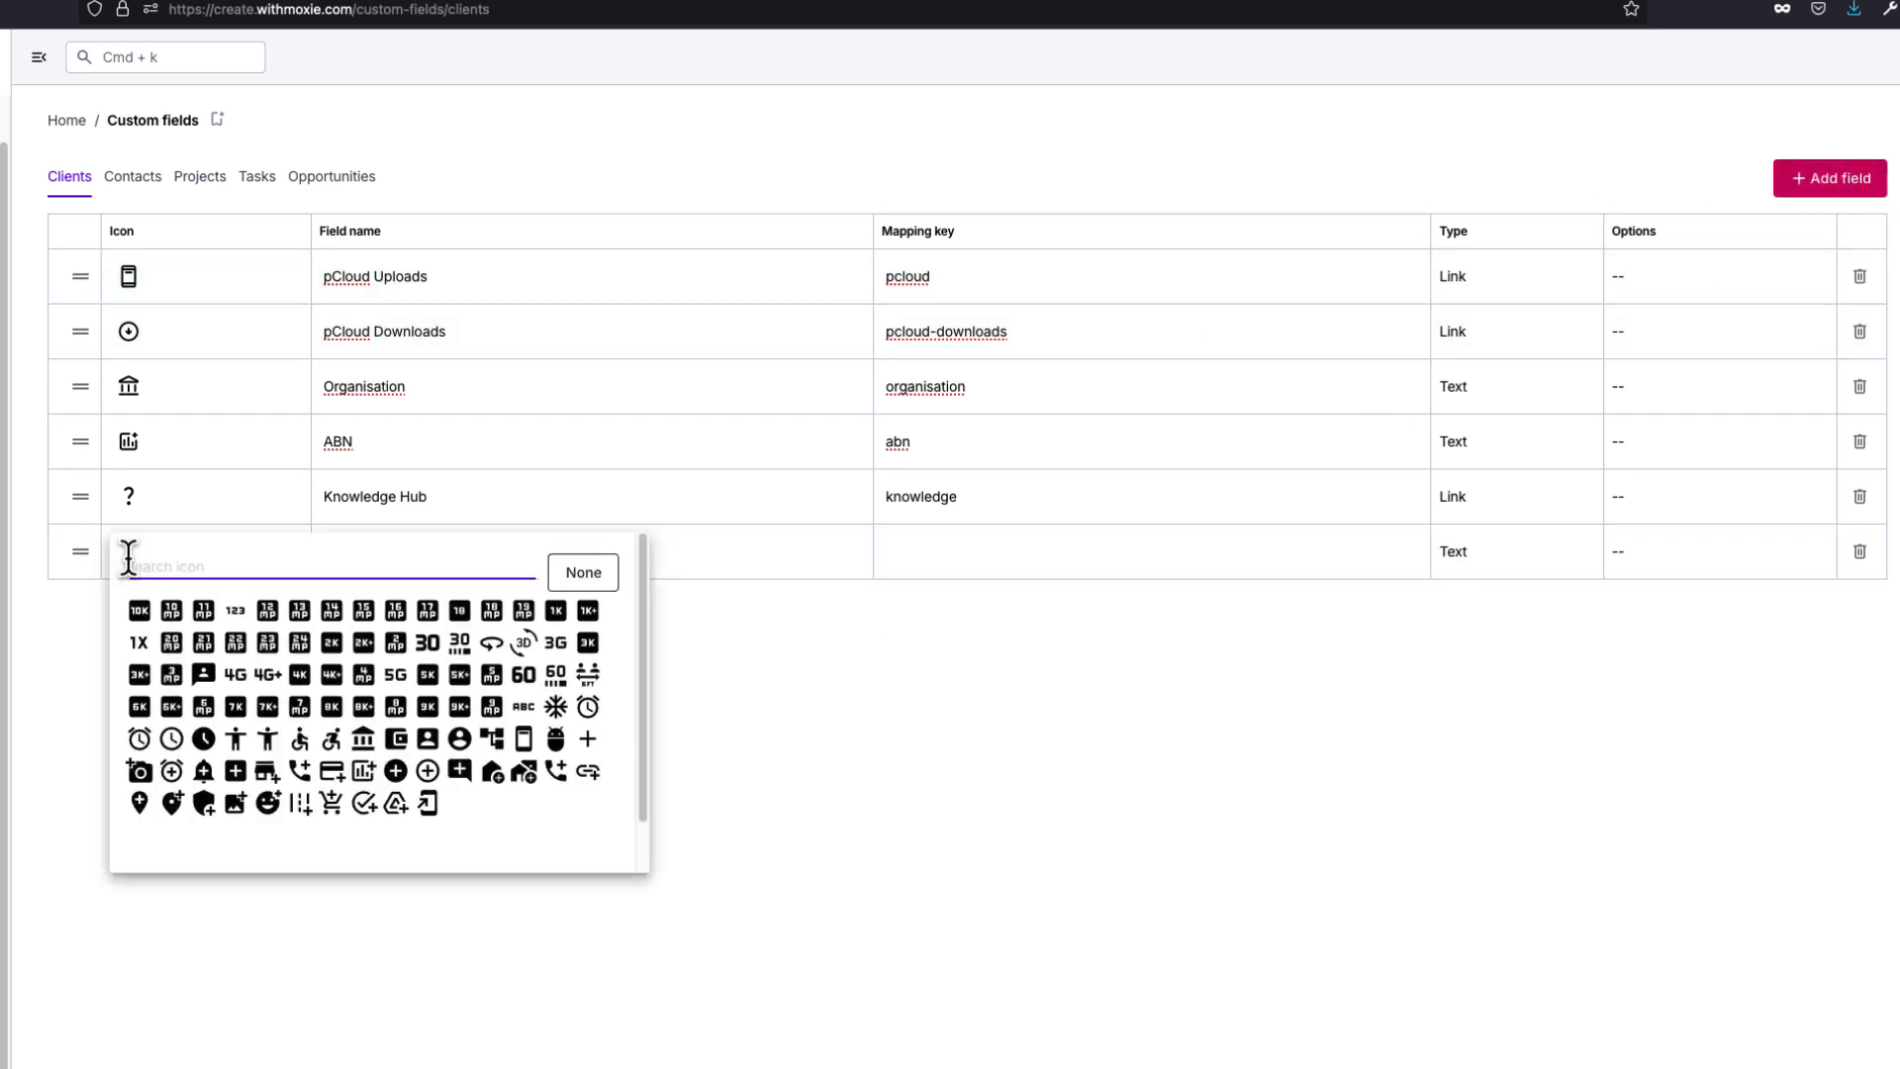
click(399, 807)
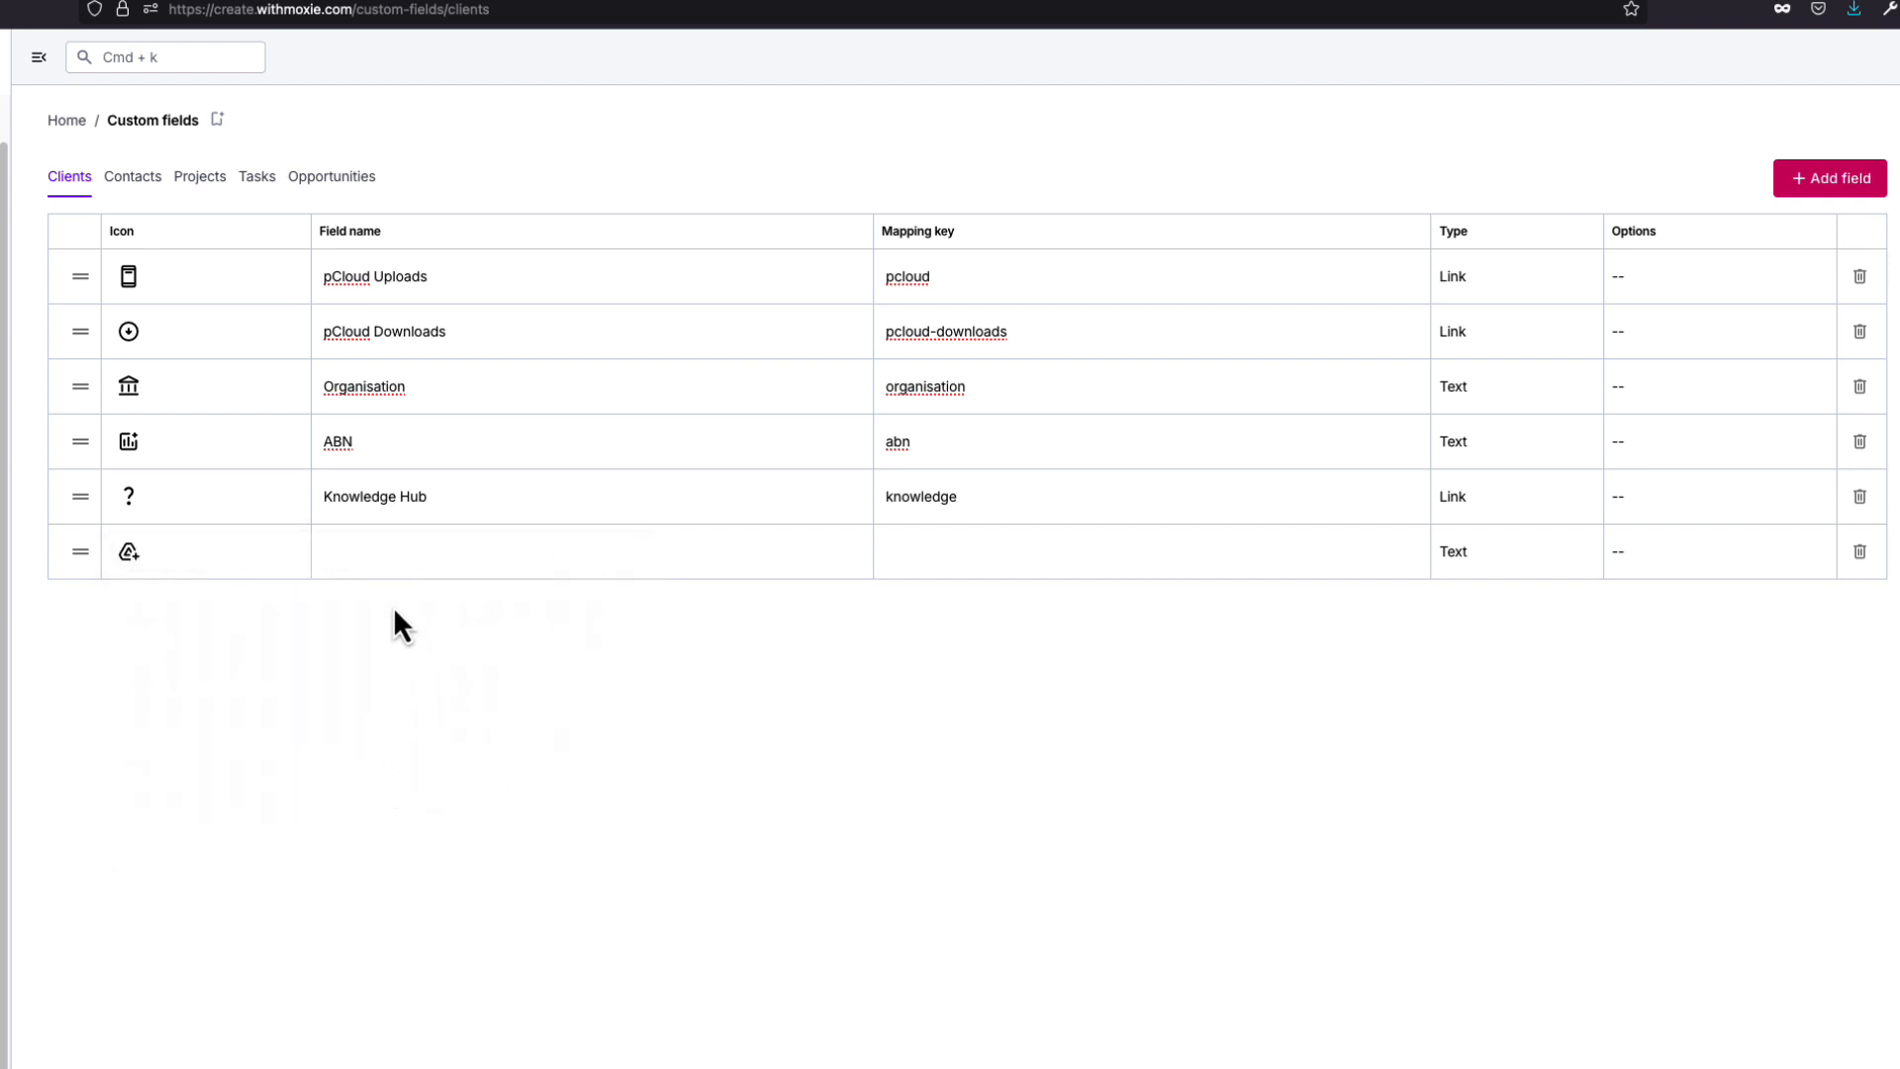
Name the new client field Google Drive, with mapping key googledrive and type Link
click(380, 554)
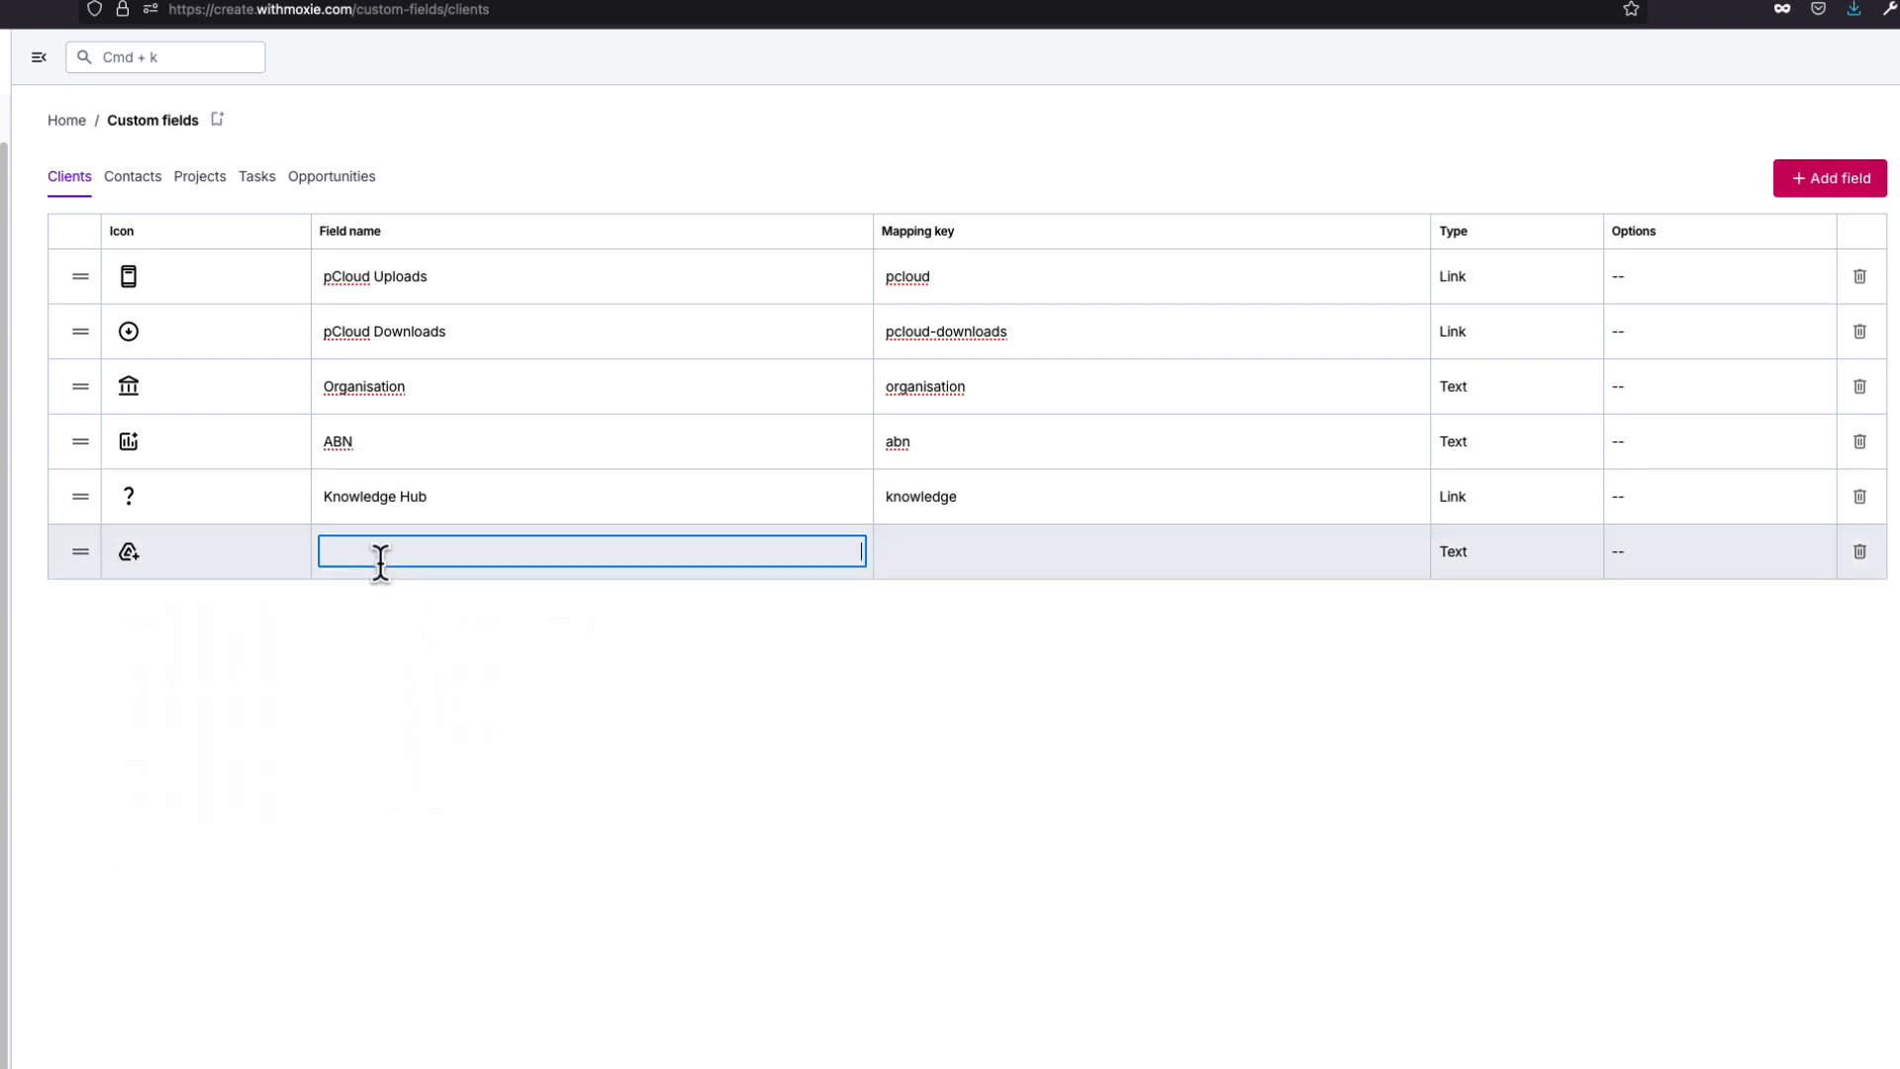
text(Google Drive)
click(934, 558)
text(googl)
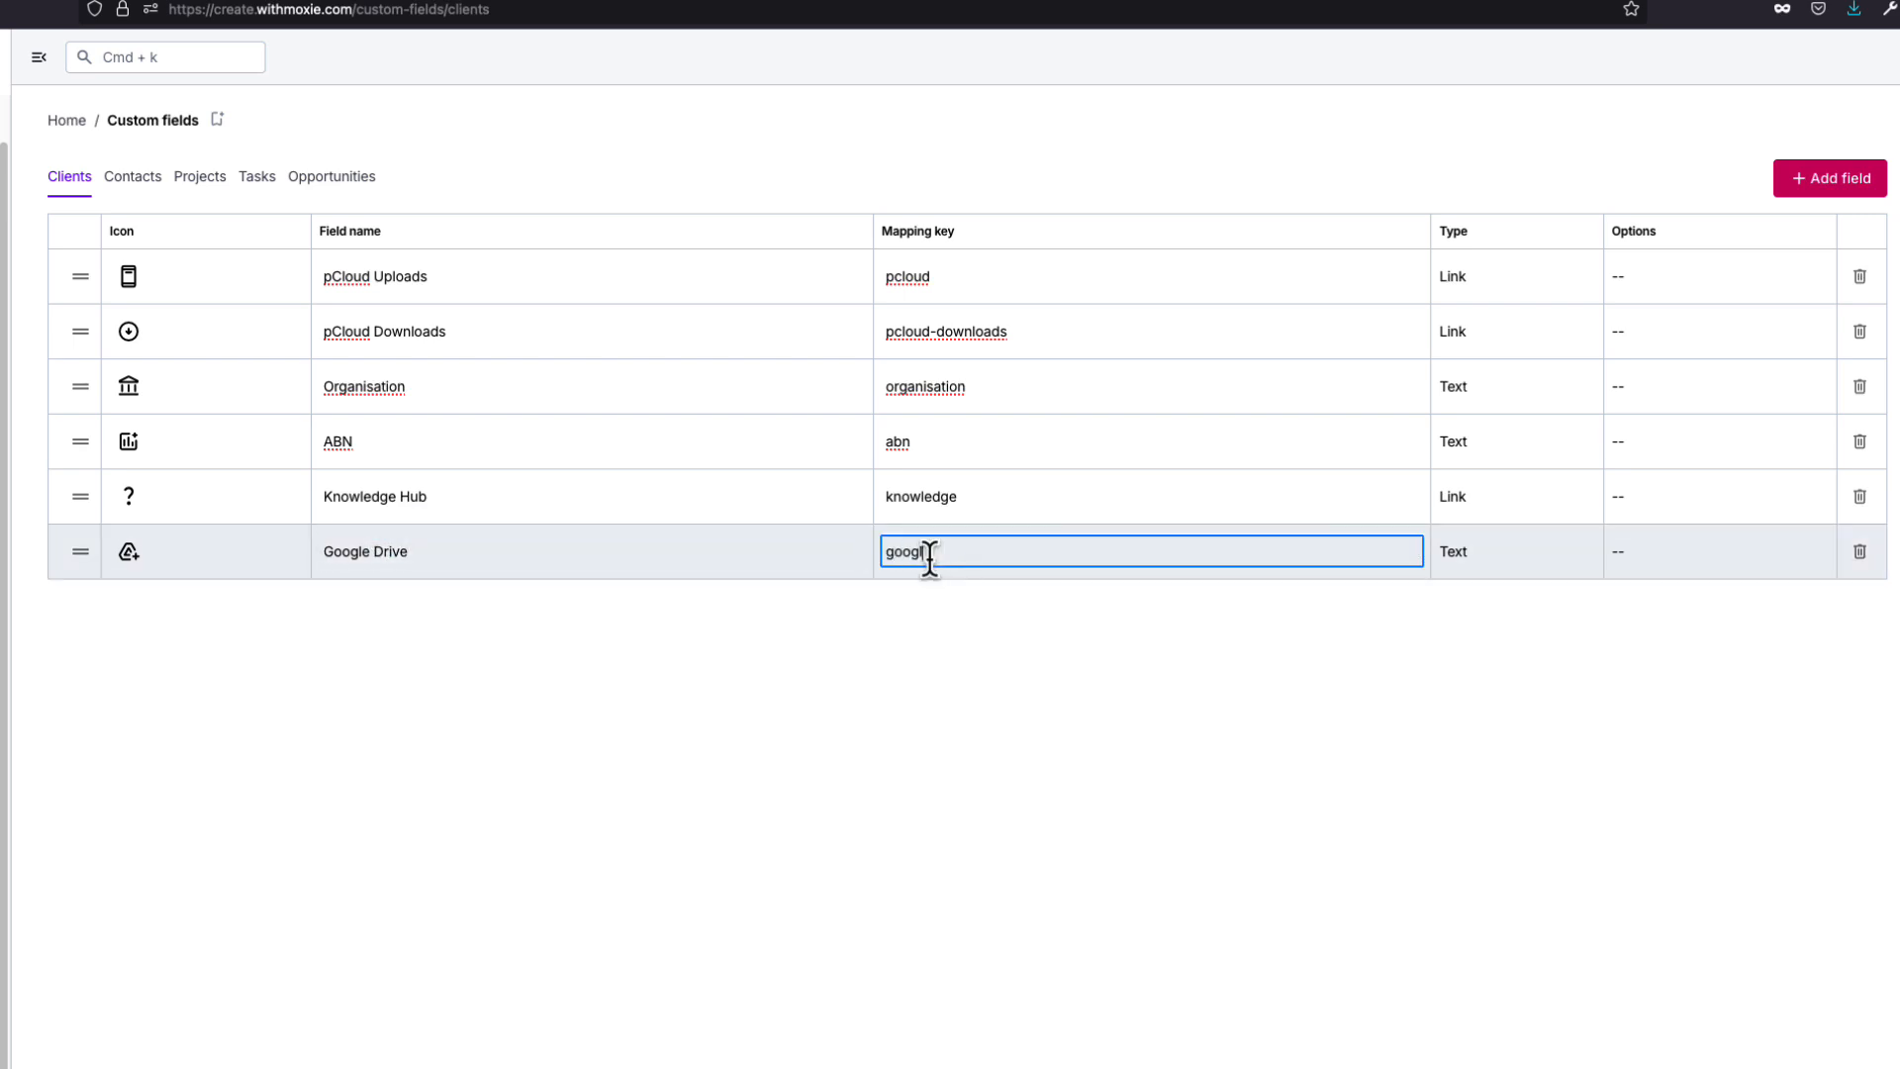
text(e-drive)
click(1462, 560)
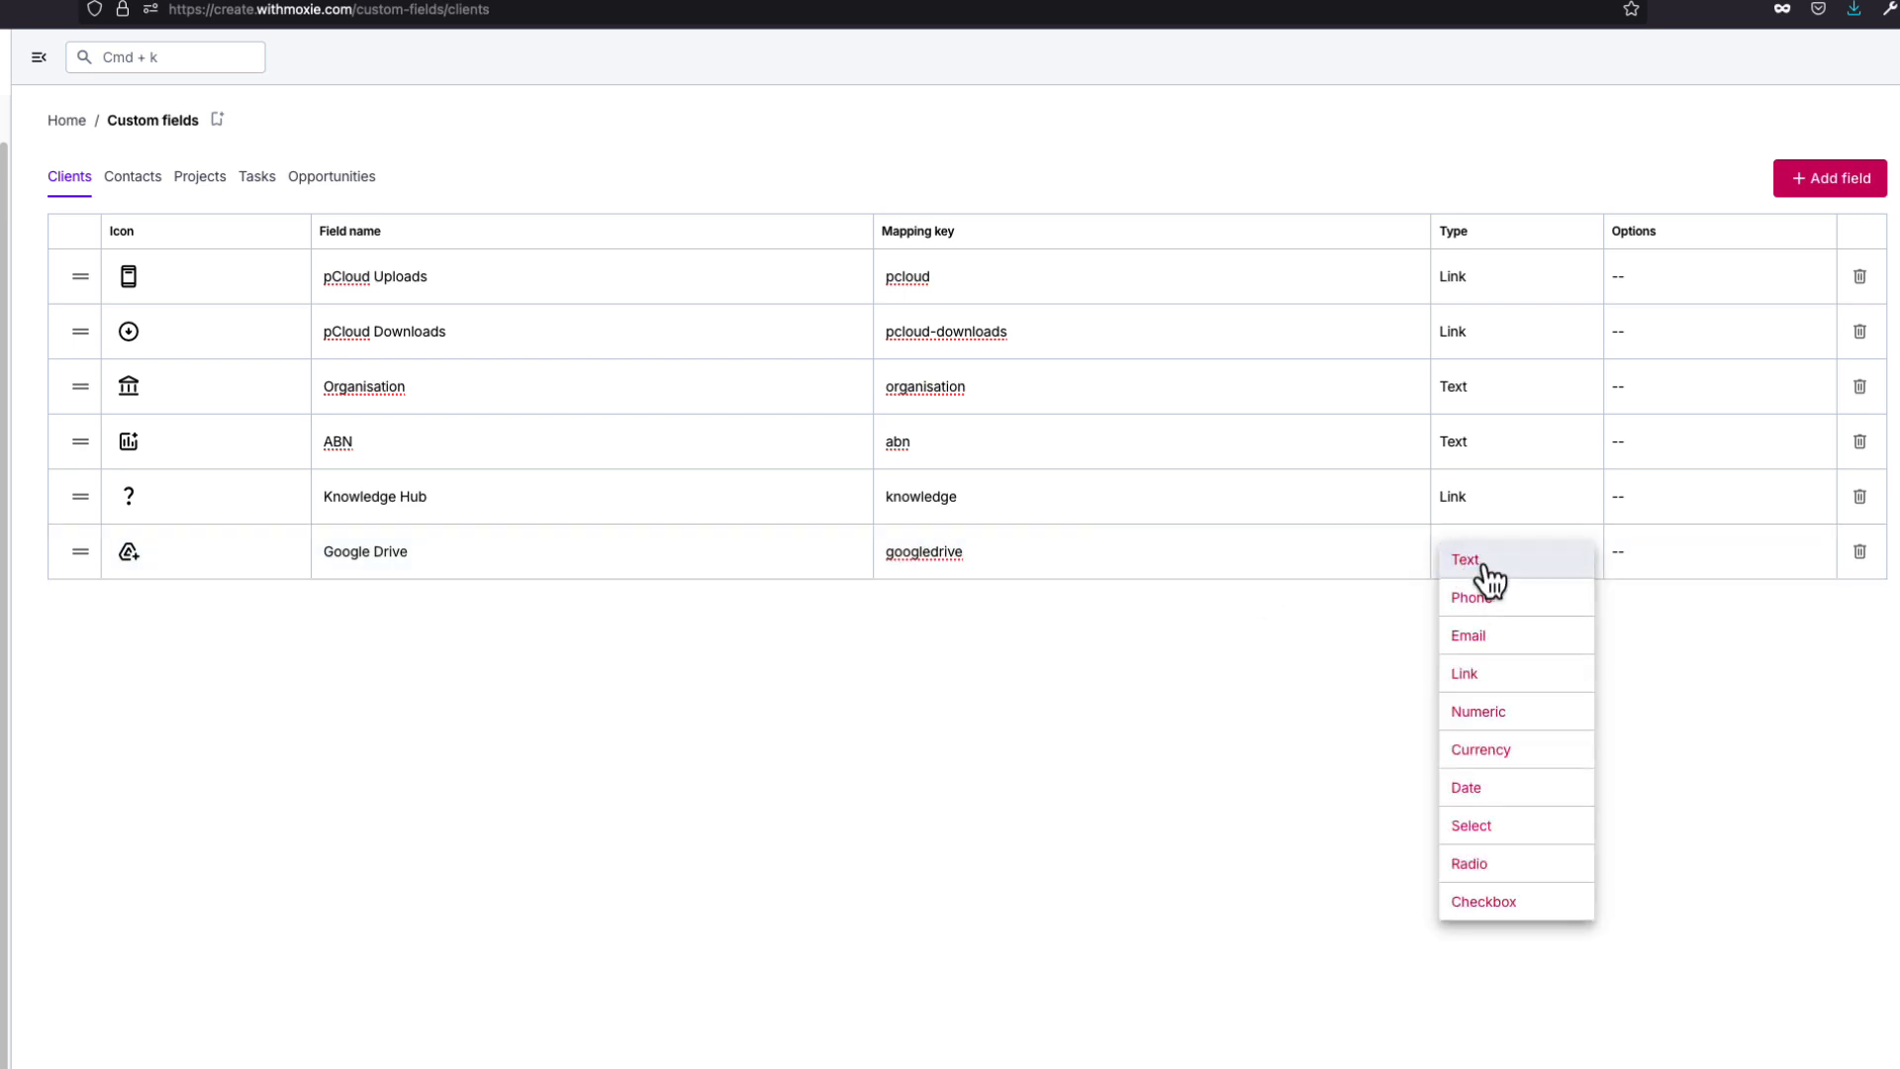
click(1467, 678)
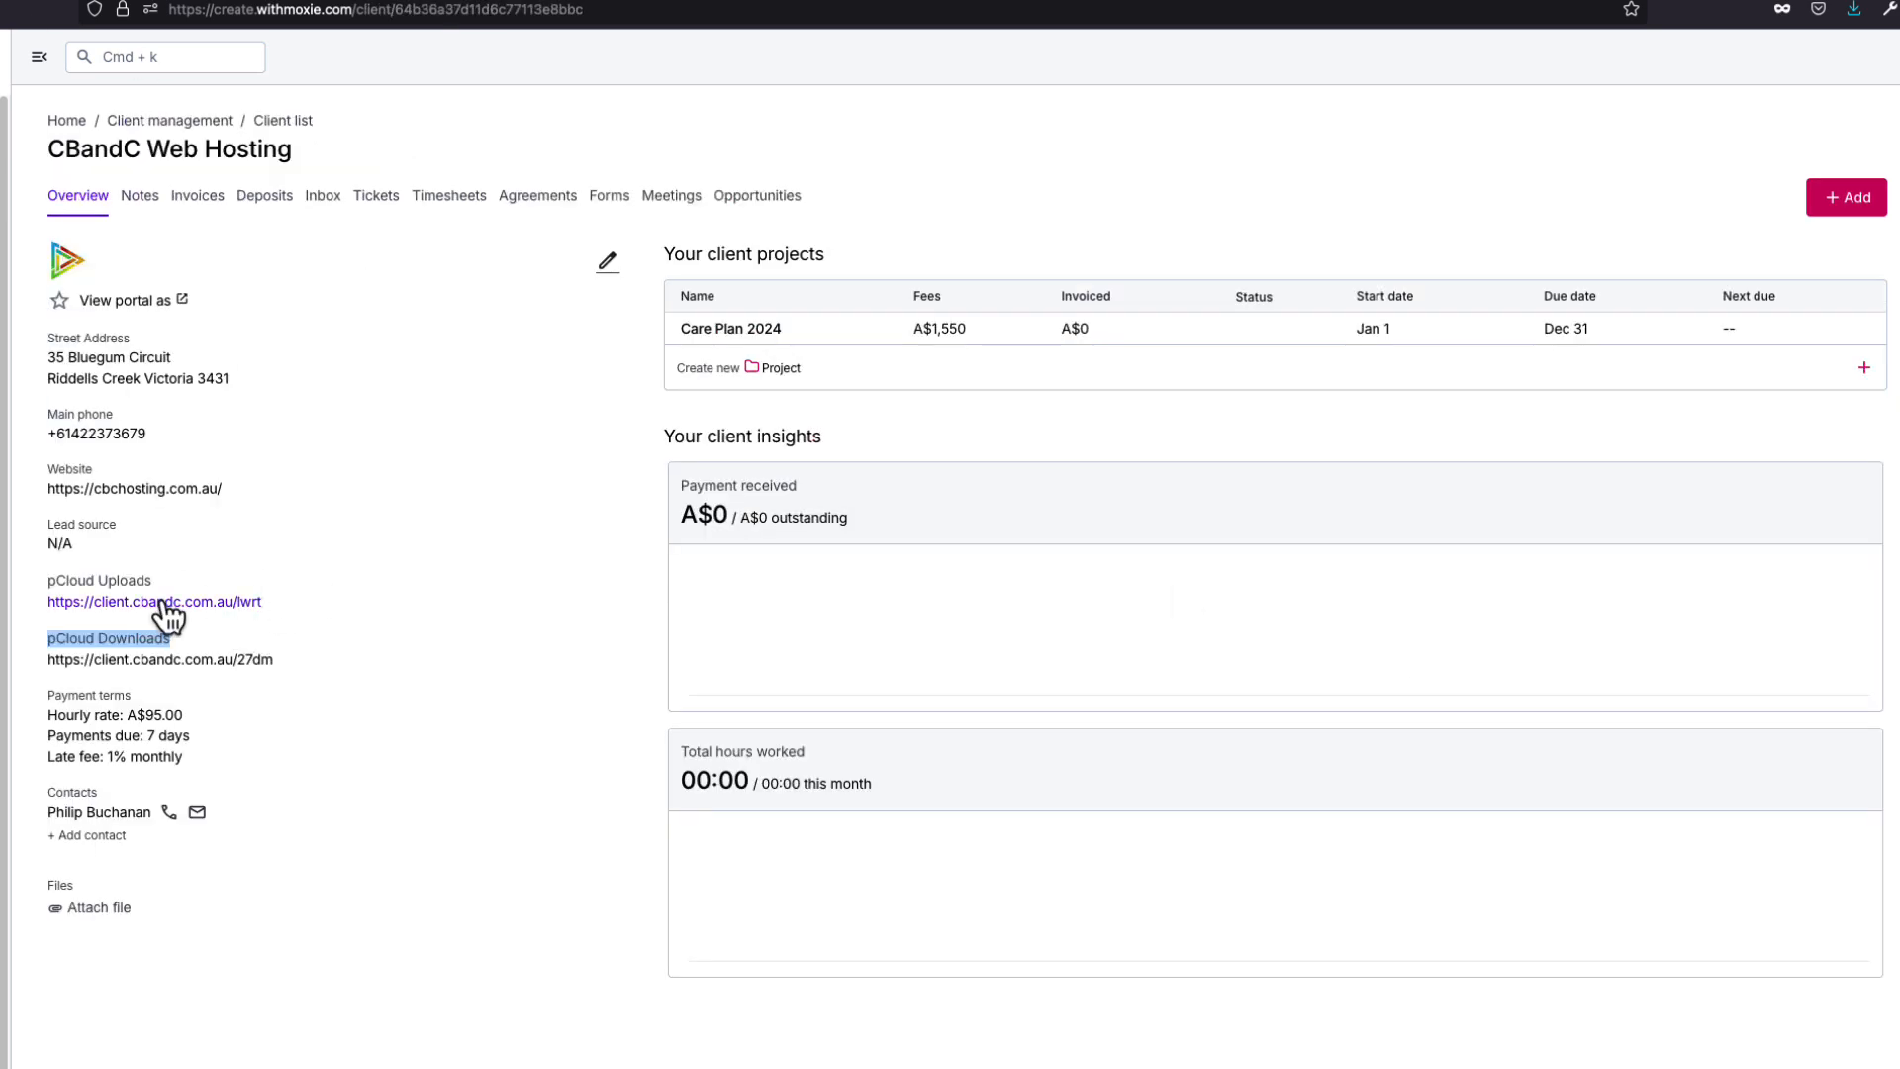
Set the Google Drive field of the CBandC Web Hosting client to google.com and save the record
click(87, 1)
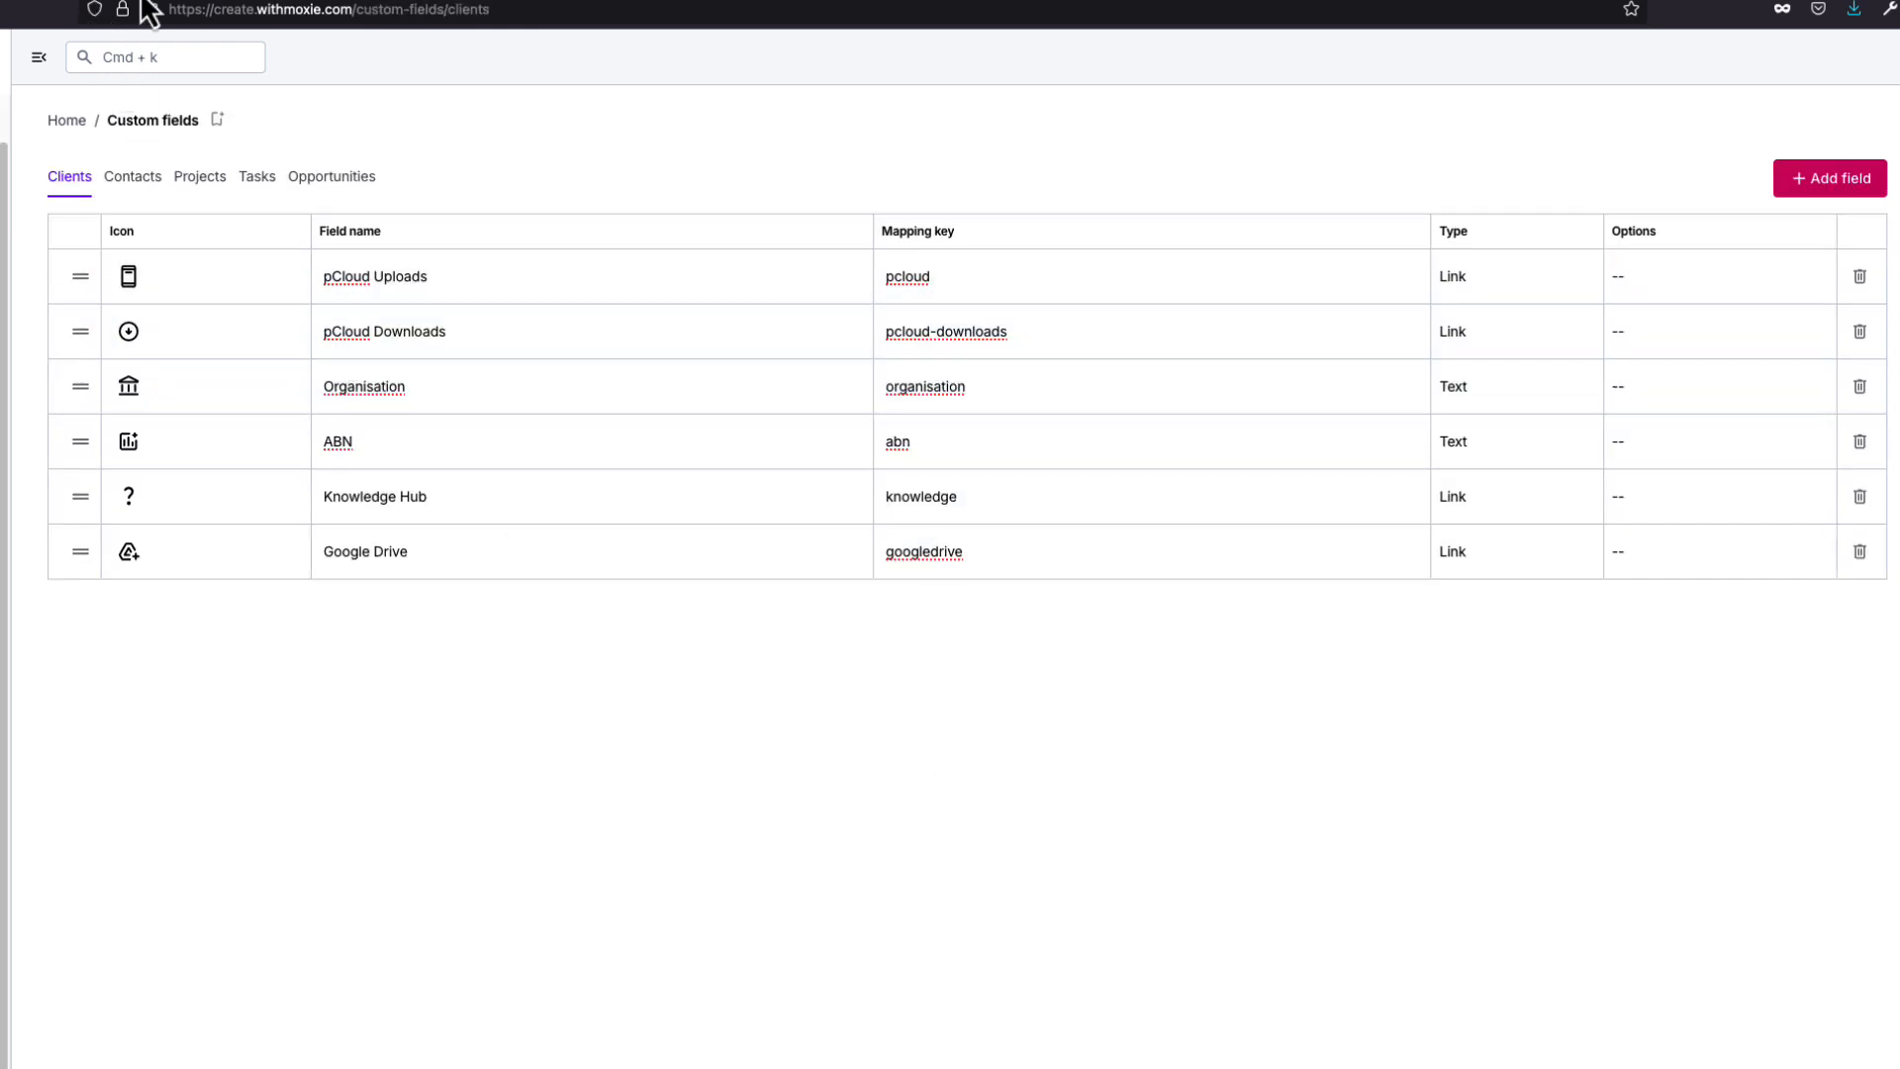
click(8, 1)
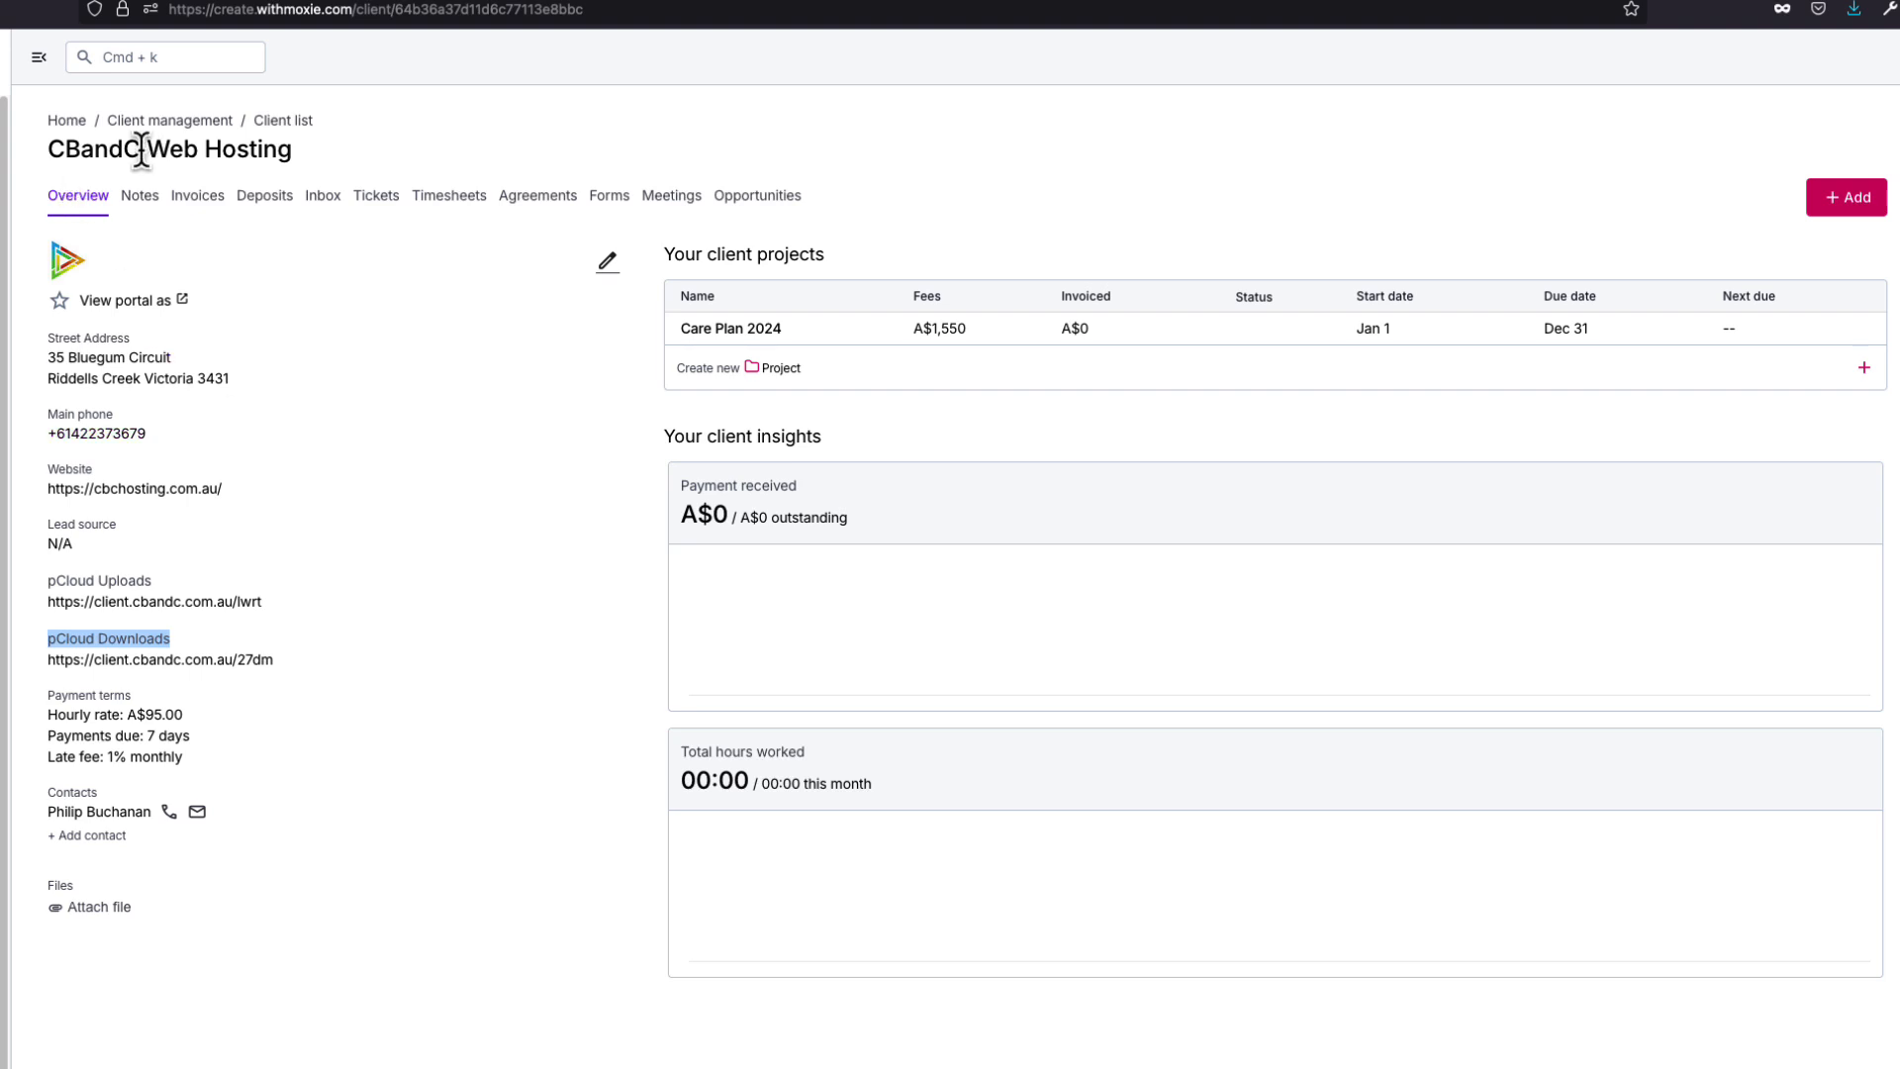
click(186, 1007)
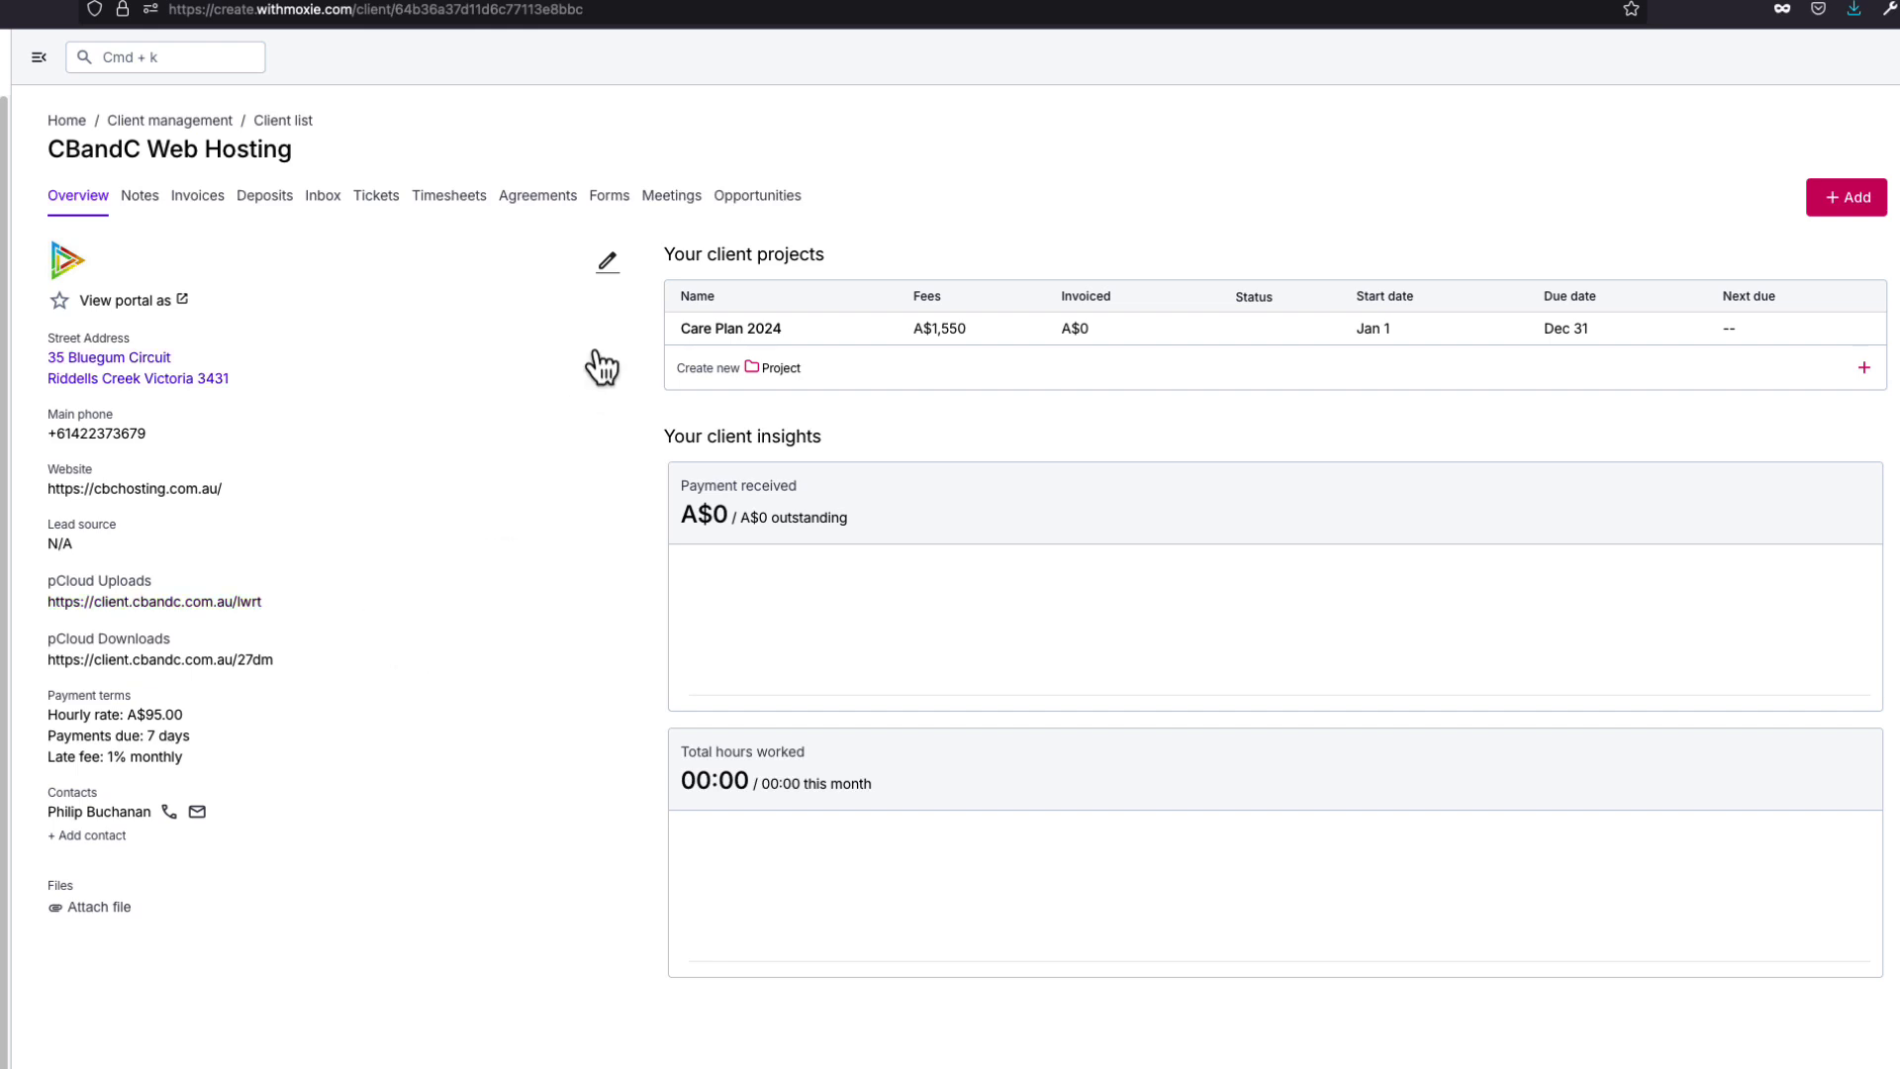
click(608, 266)
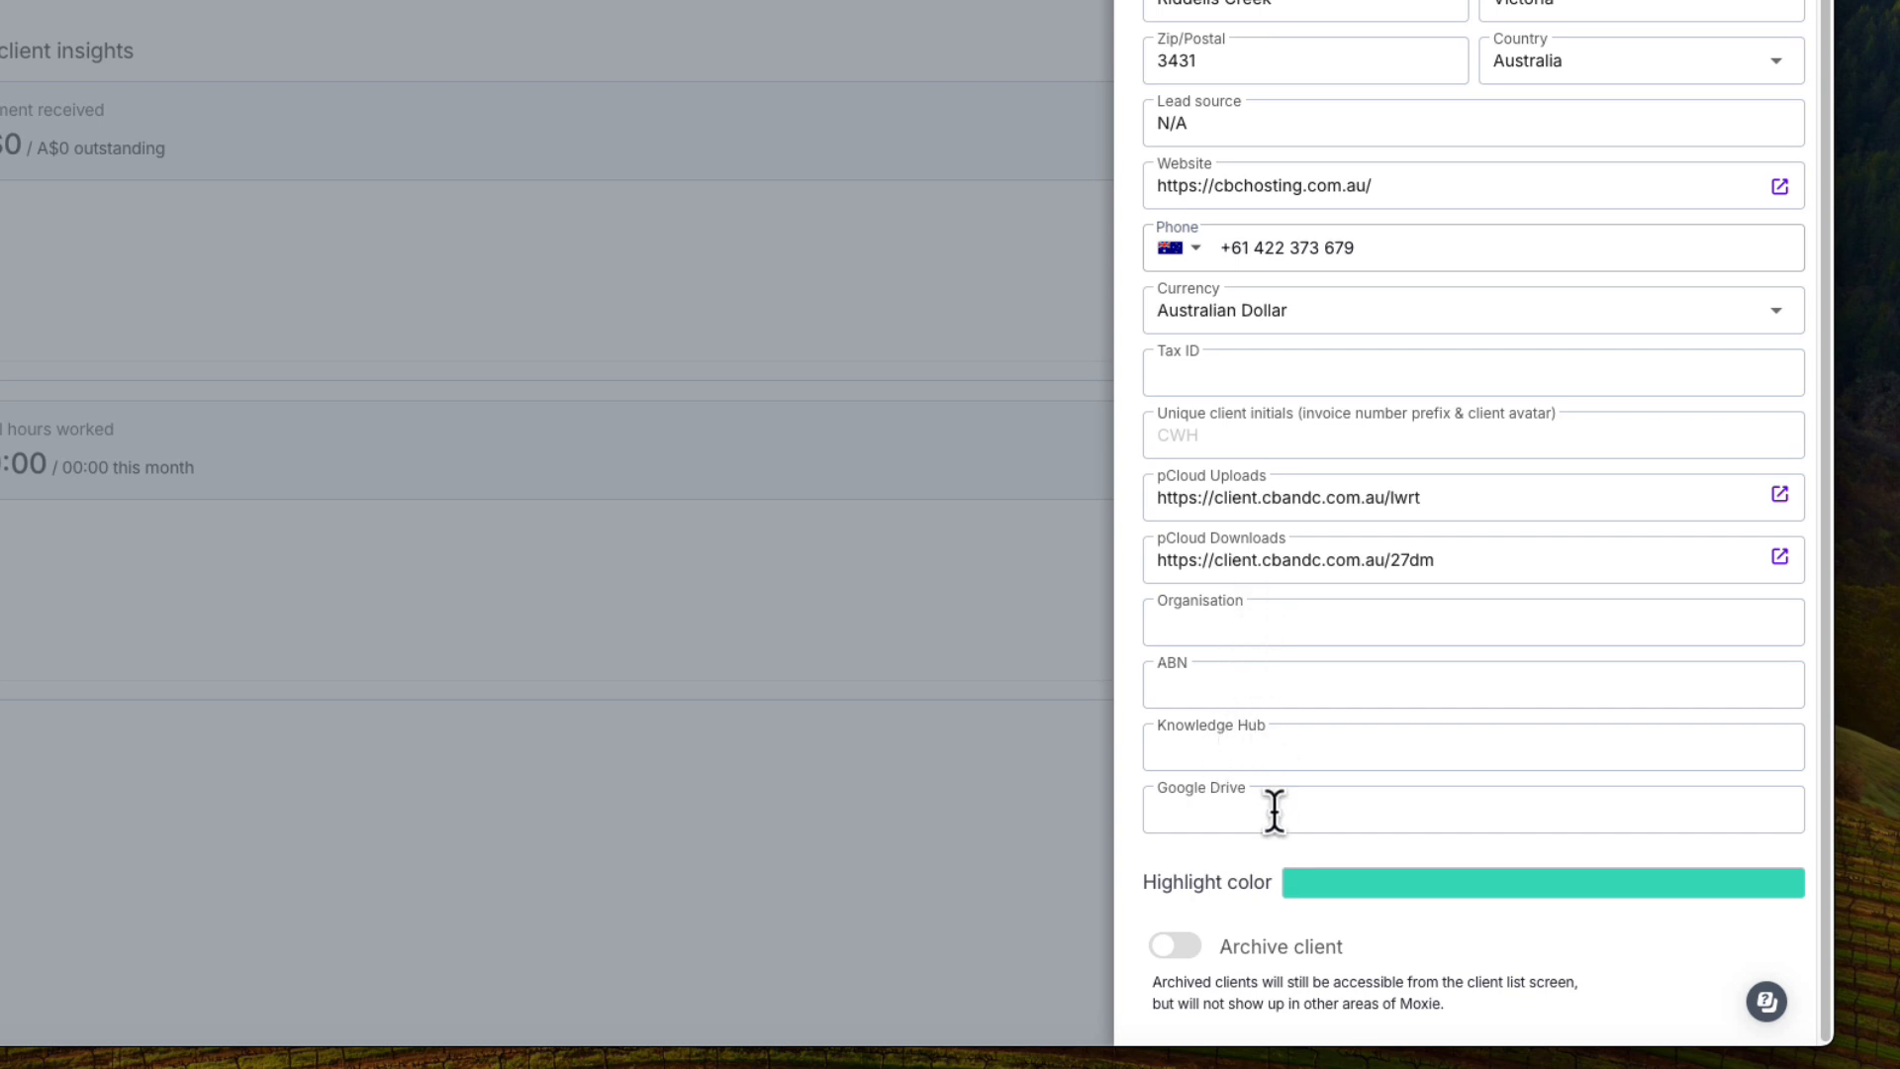
click(1239, 809)
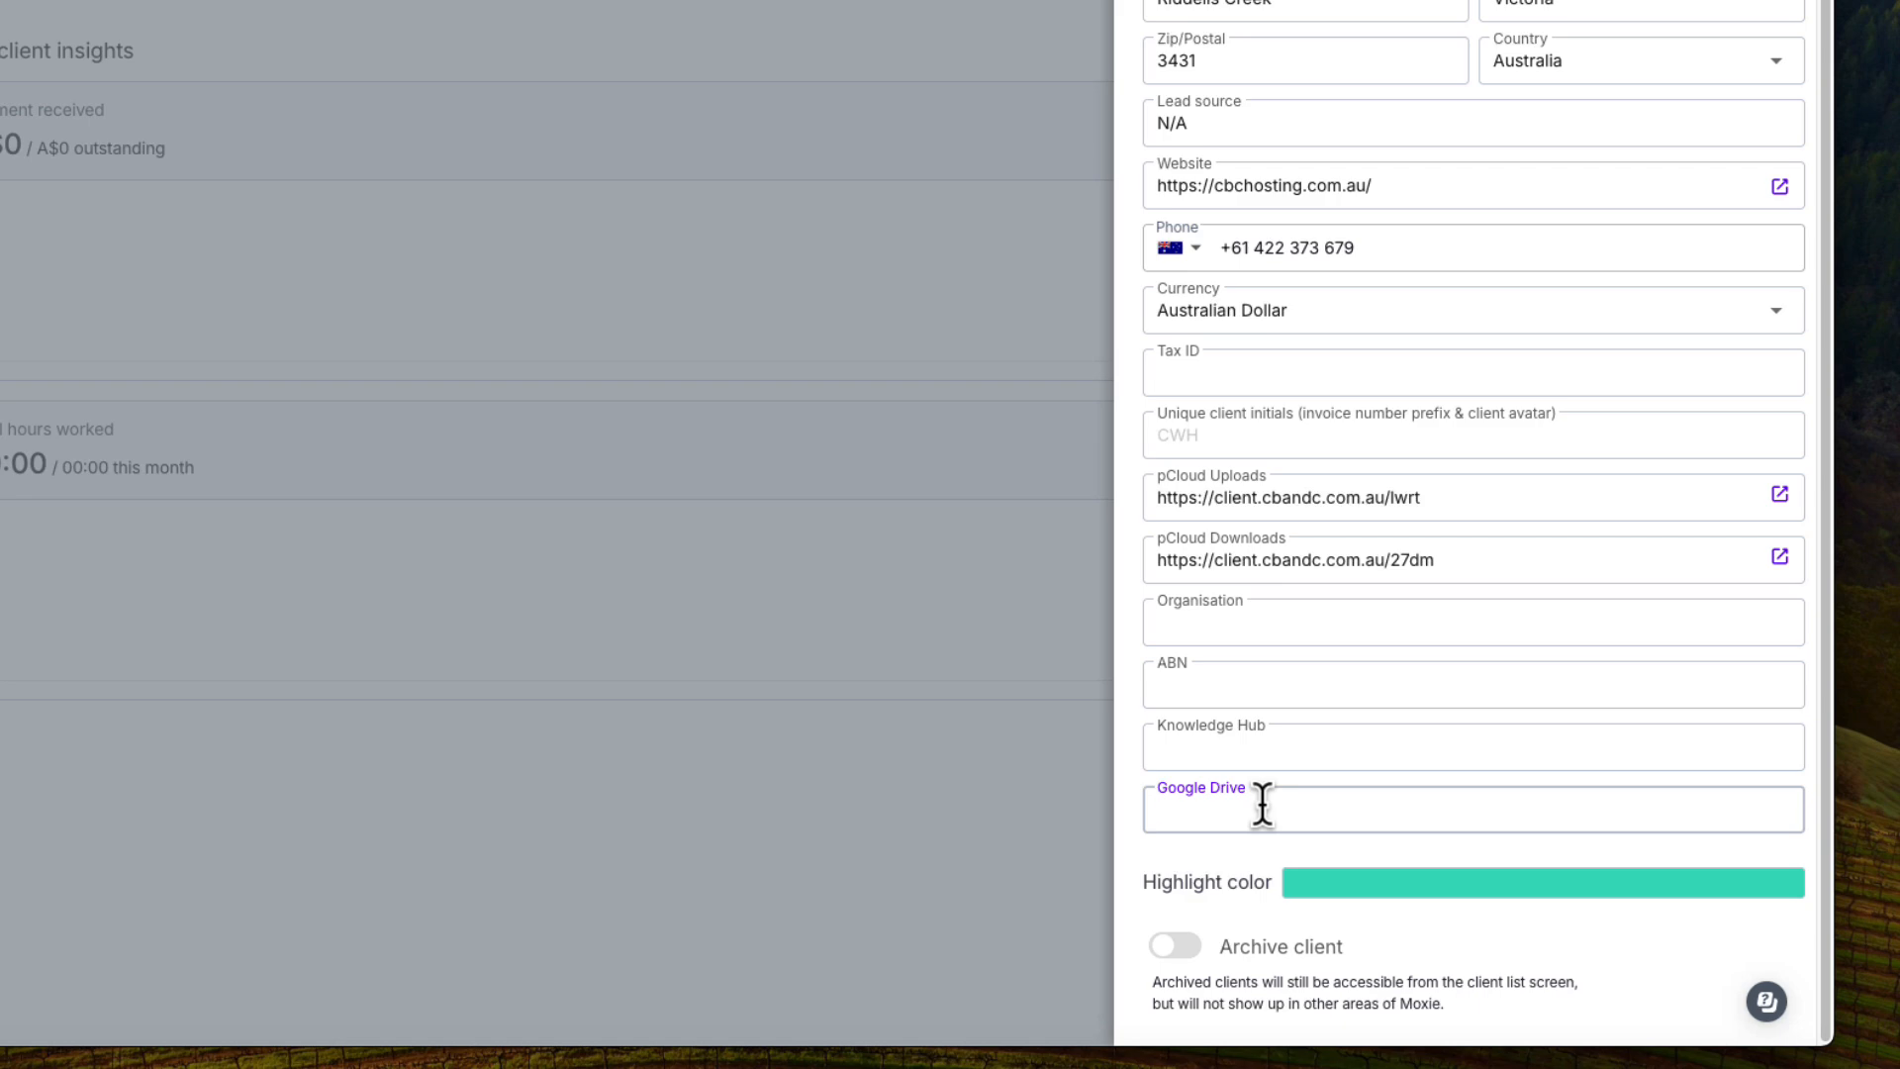
text(google.com)
click(1810, 71)
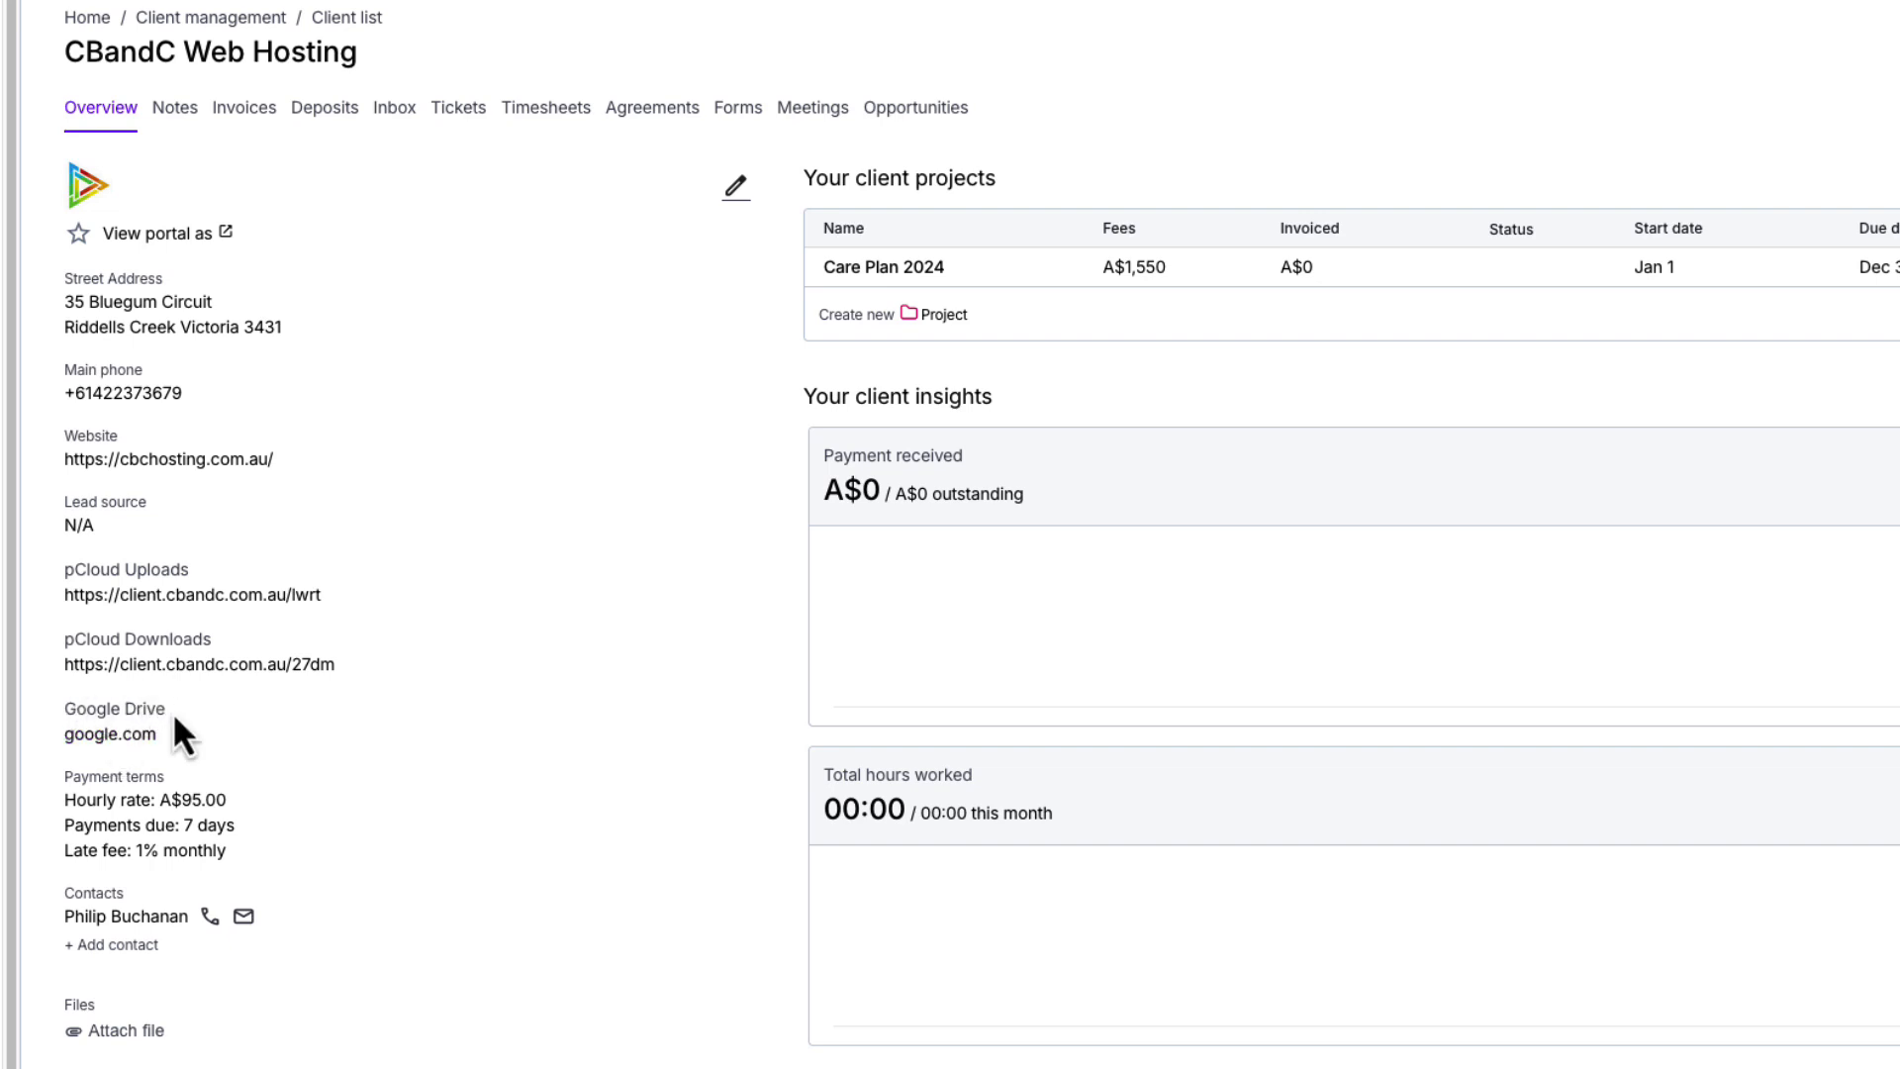
Edit the CBandC Web Hosting client again and clear the link in its Google Drive field
drag(172, 711, 65, 710)
click(104, 737)
click(735, 186)
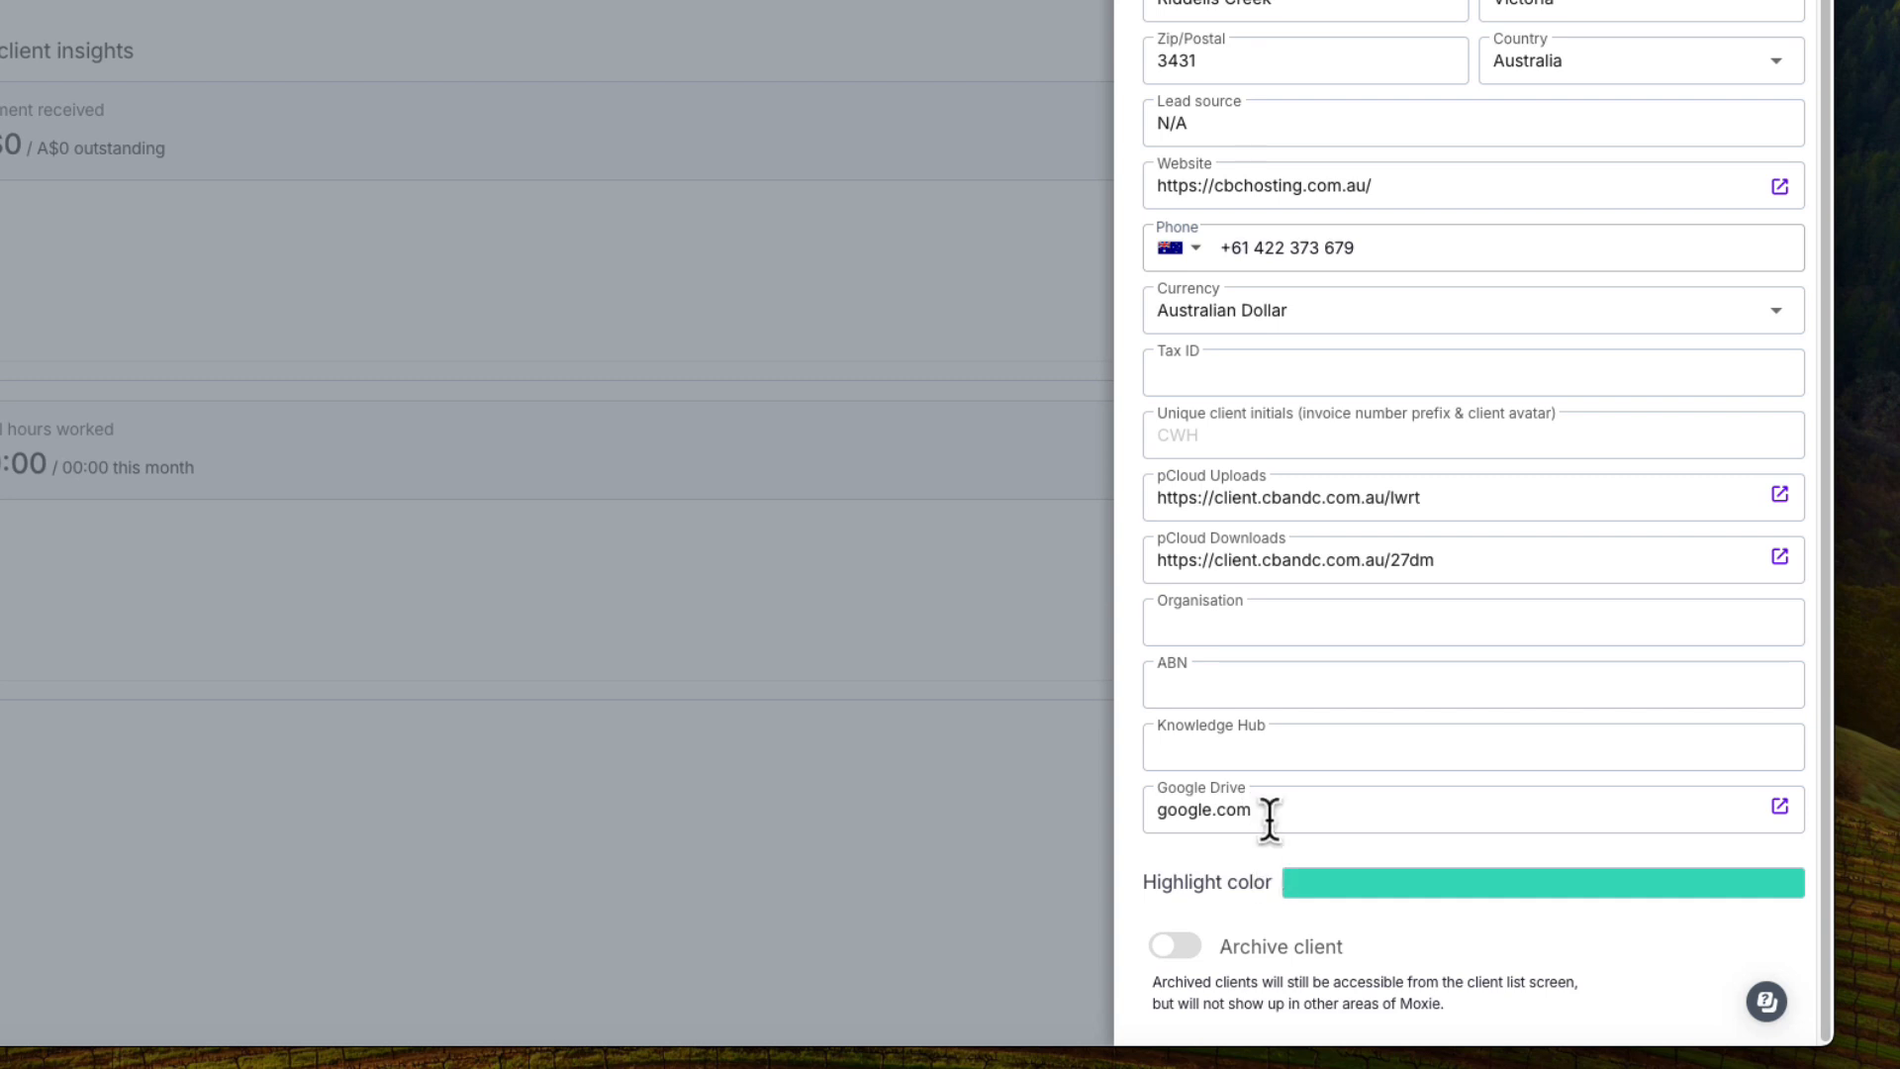
drag(1264, 819, 1060, 822)
key(BackSpace)
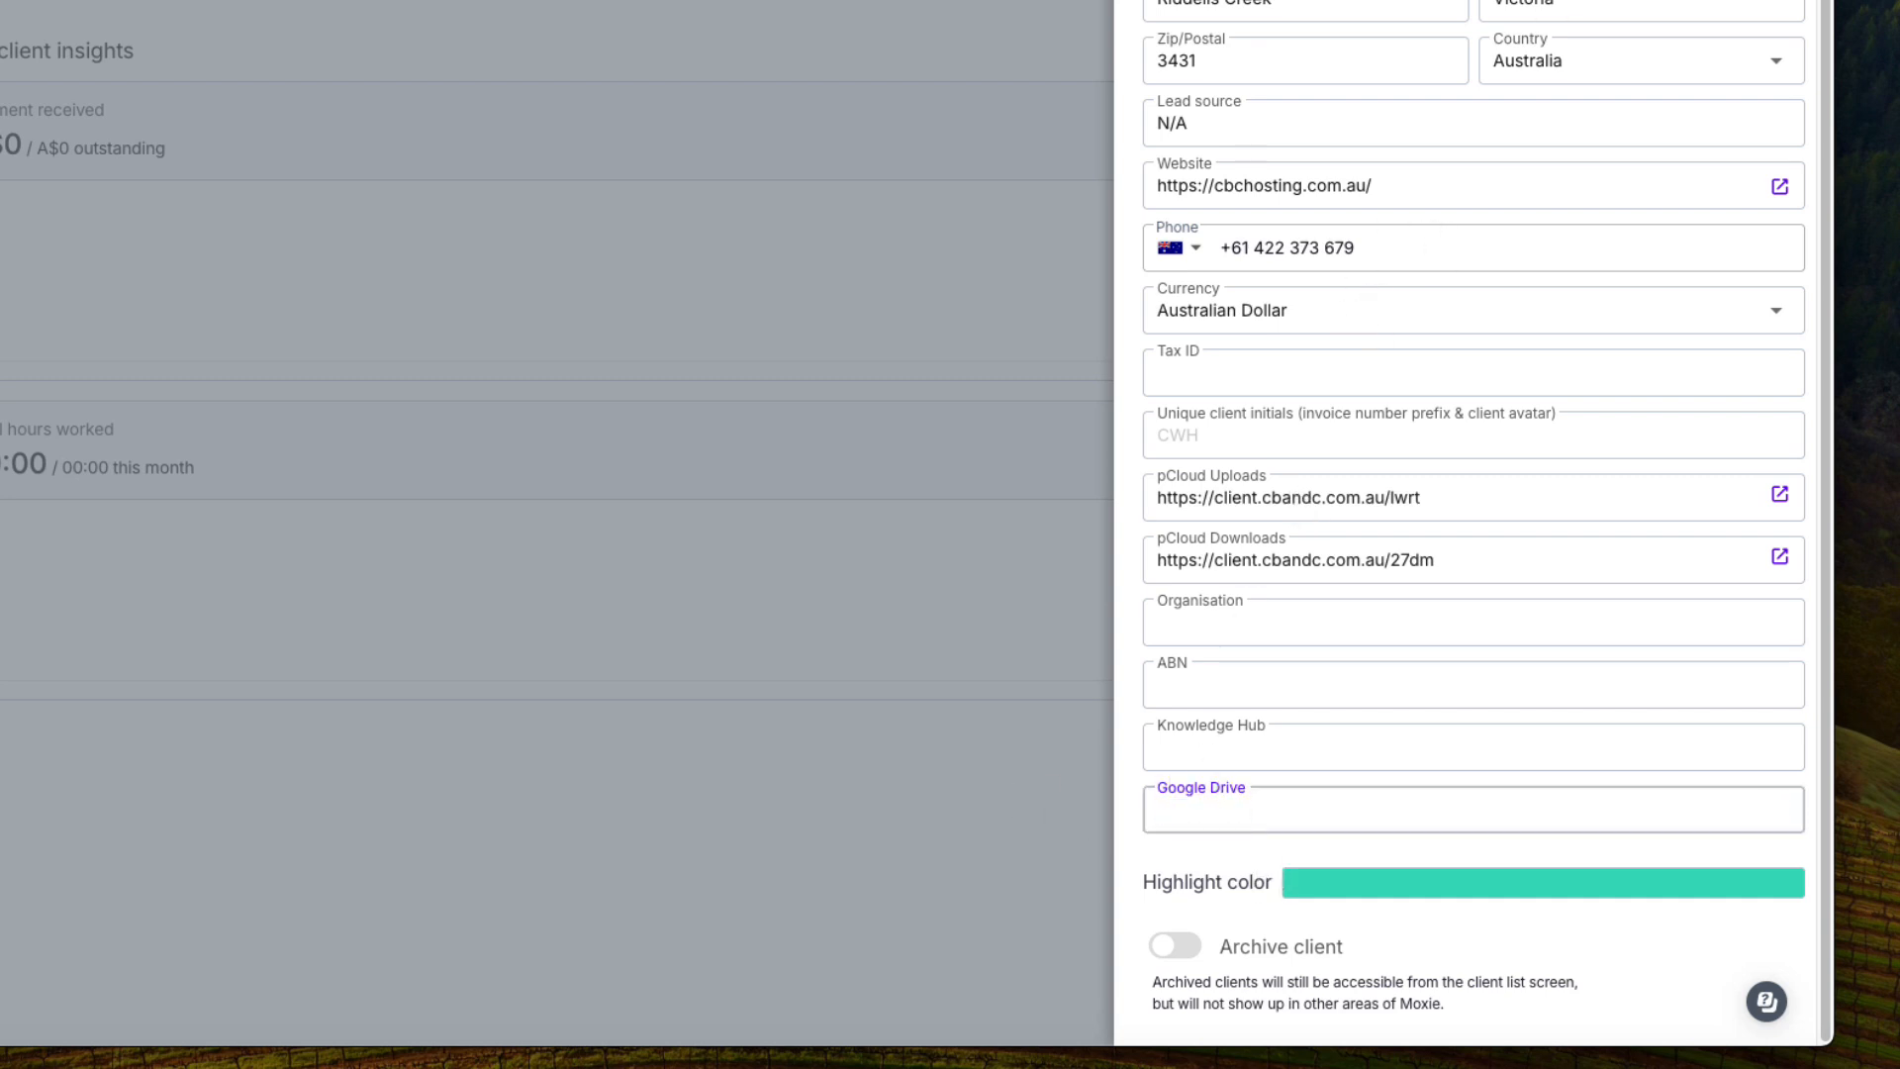
click(1061, 821)
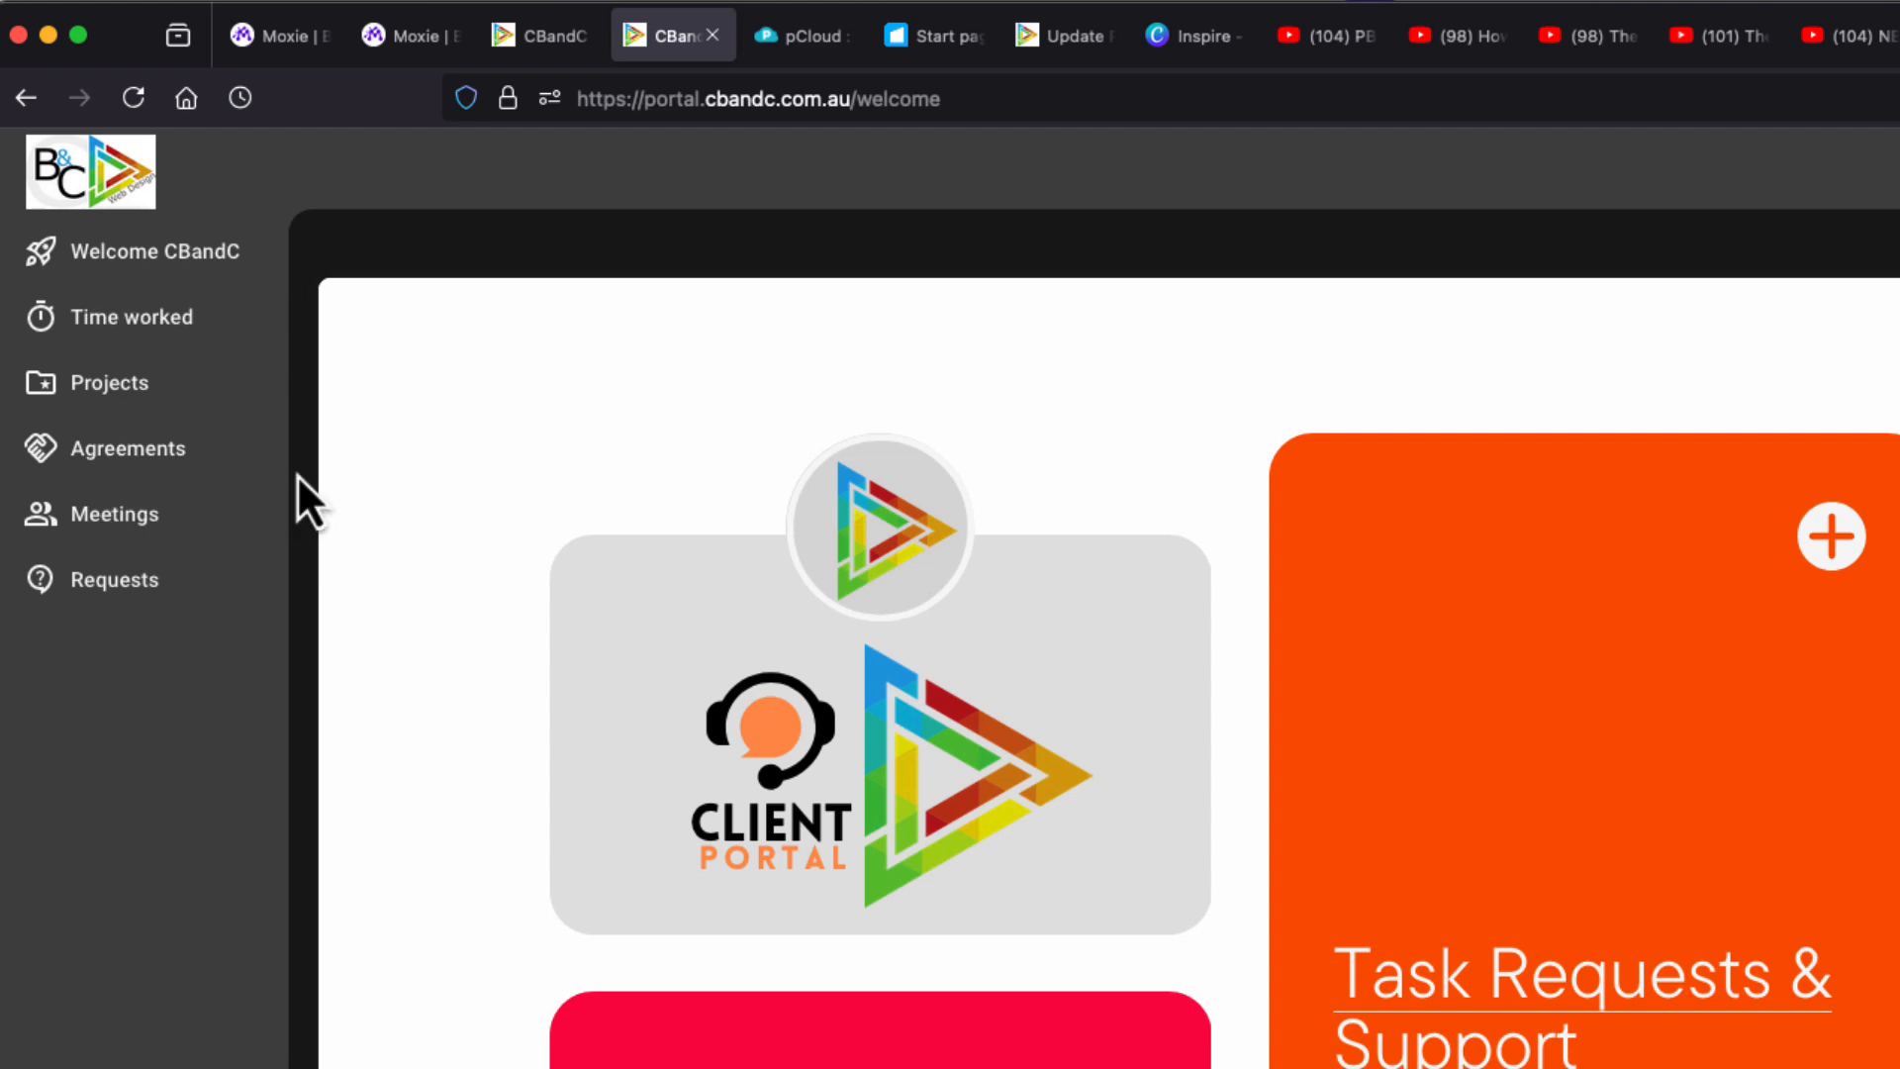
Compare the HKWS and CBandC client portal welcome pages and follow the CBandC portal's meeting Schedule link
click(533, 35)
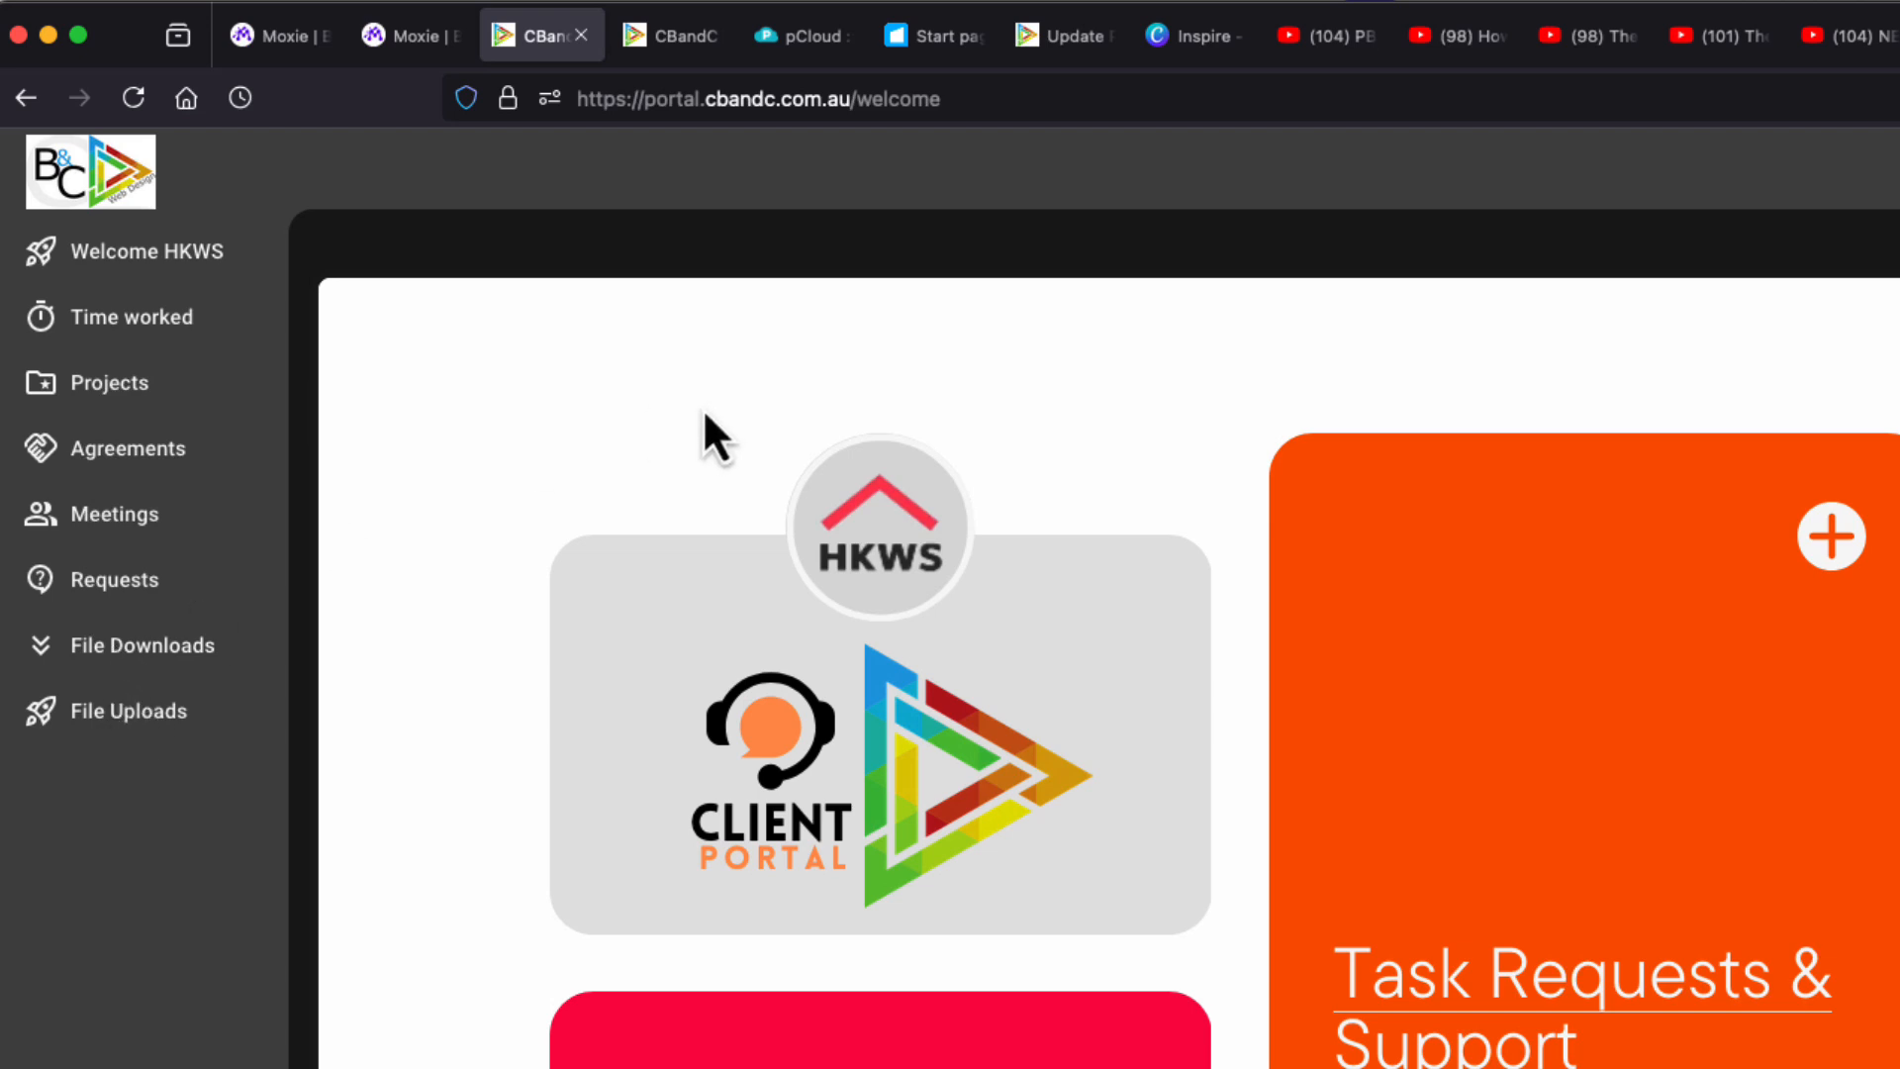
click(690, 49)
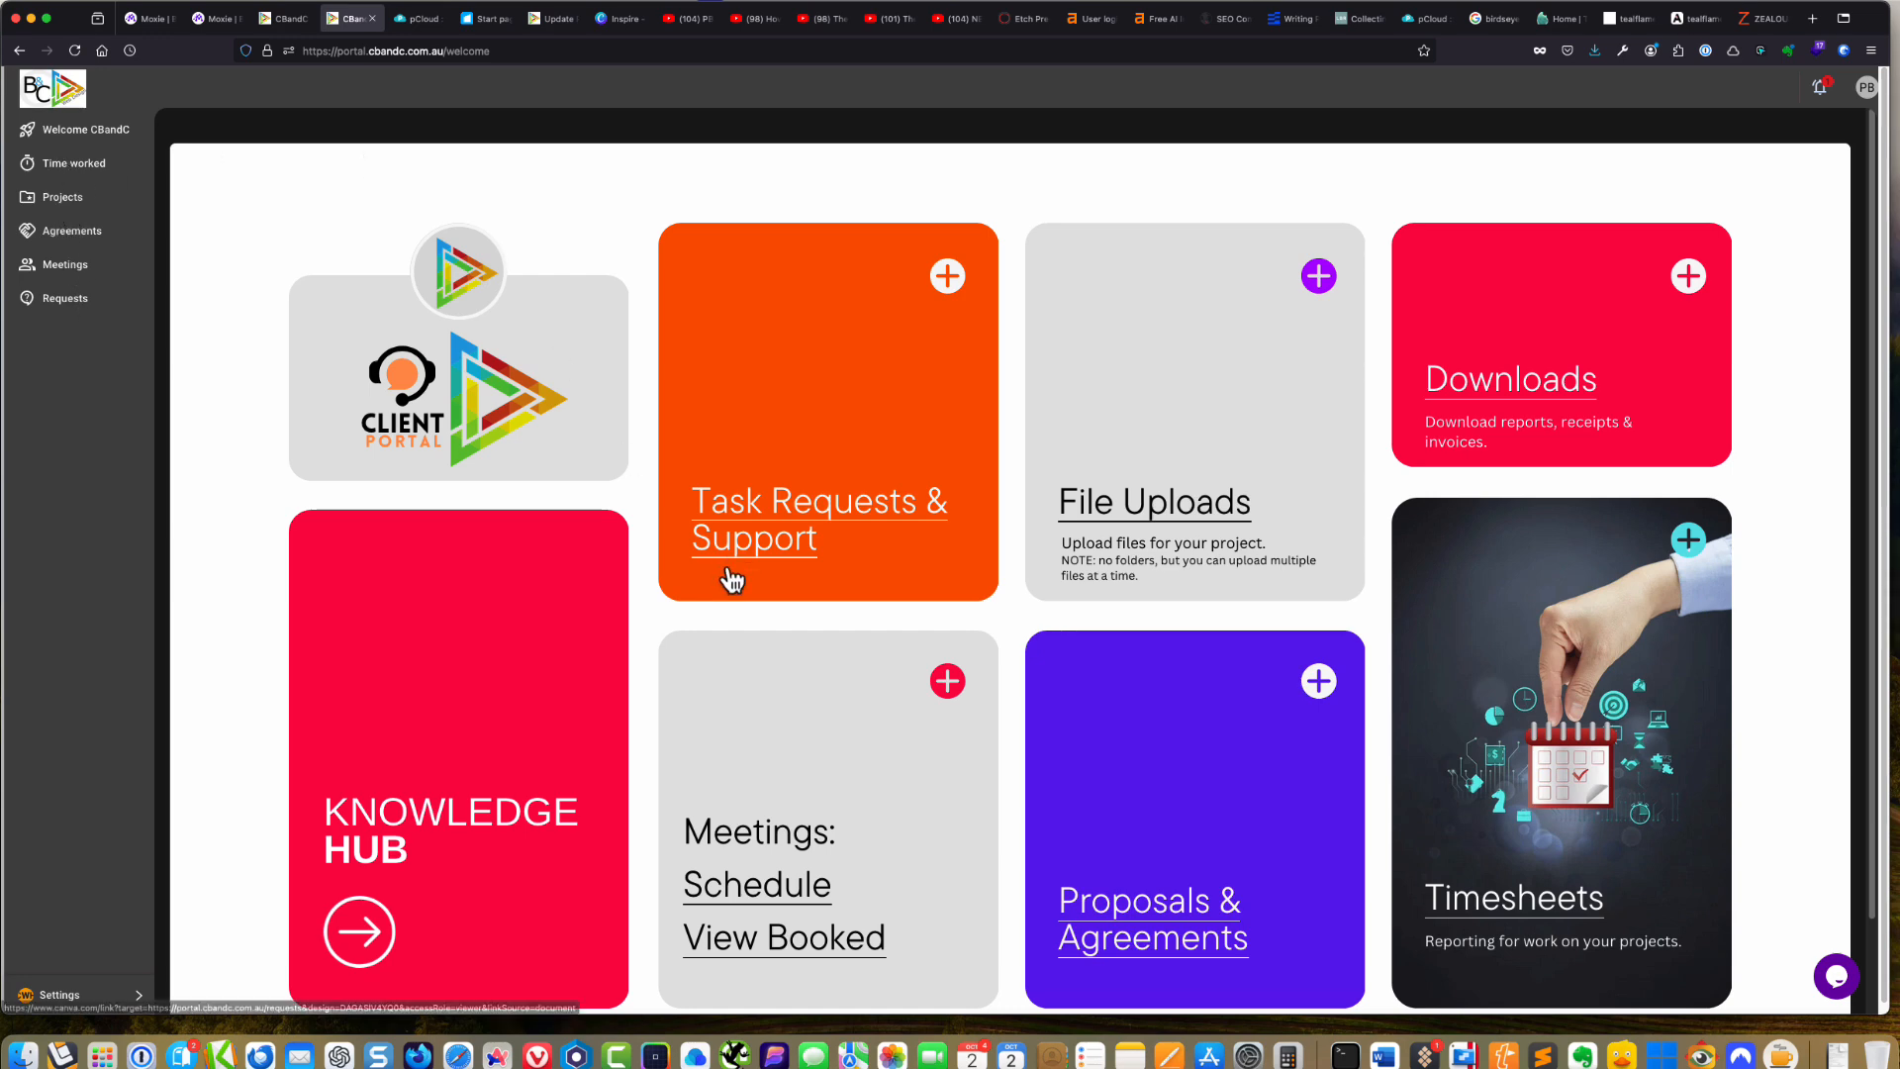
click(786, 885)
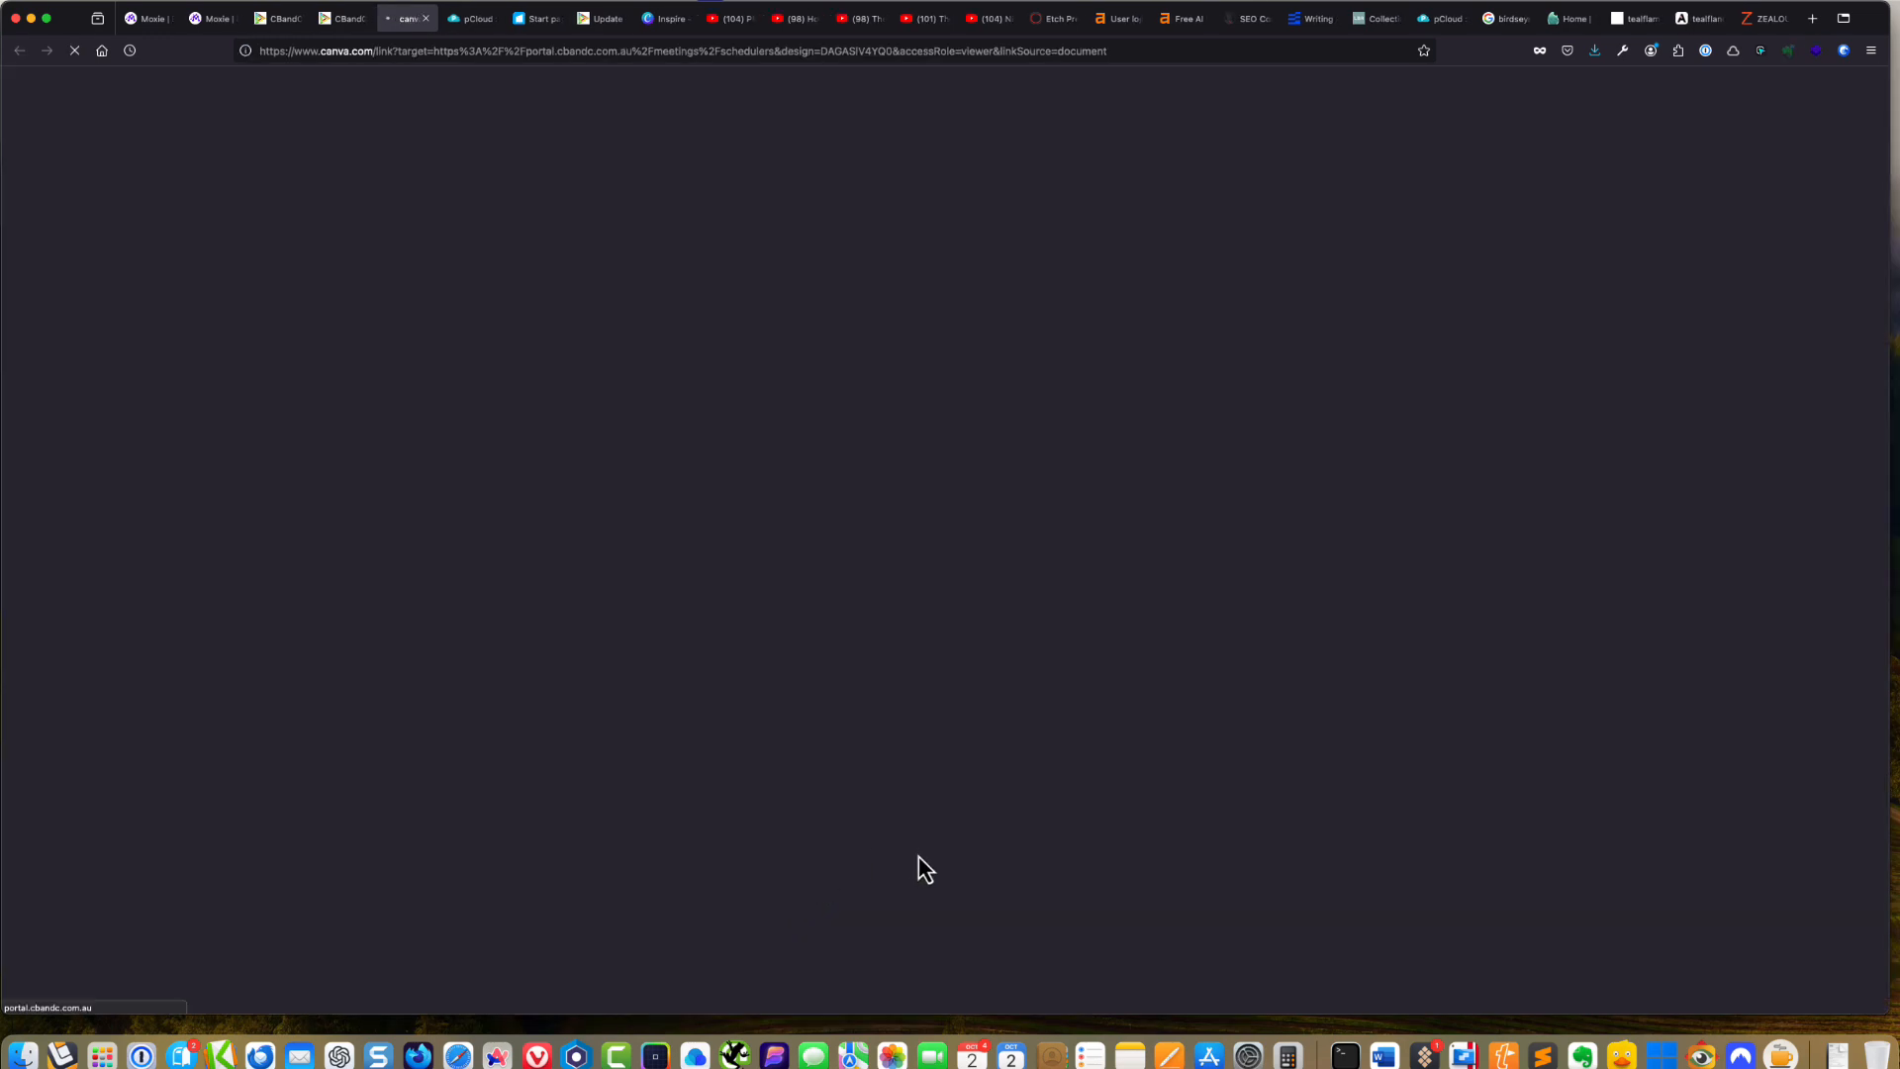
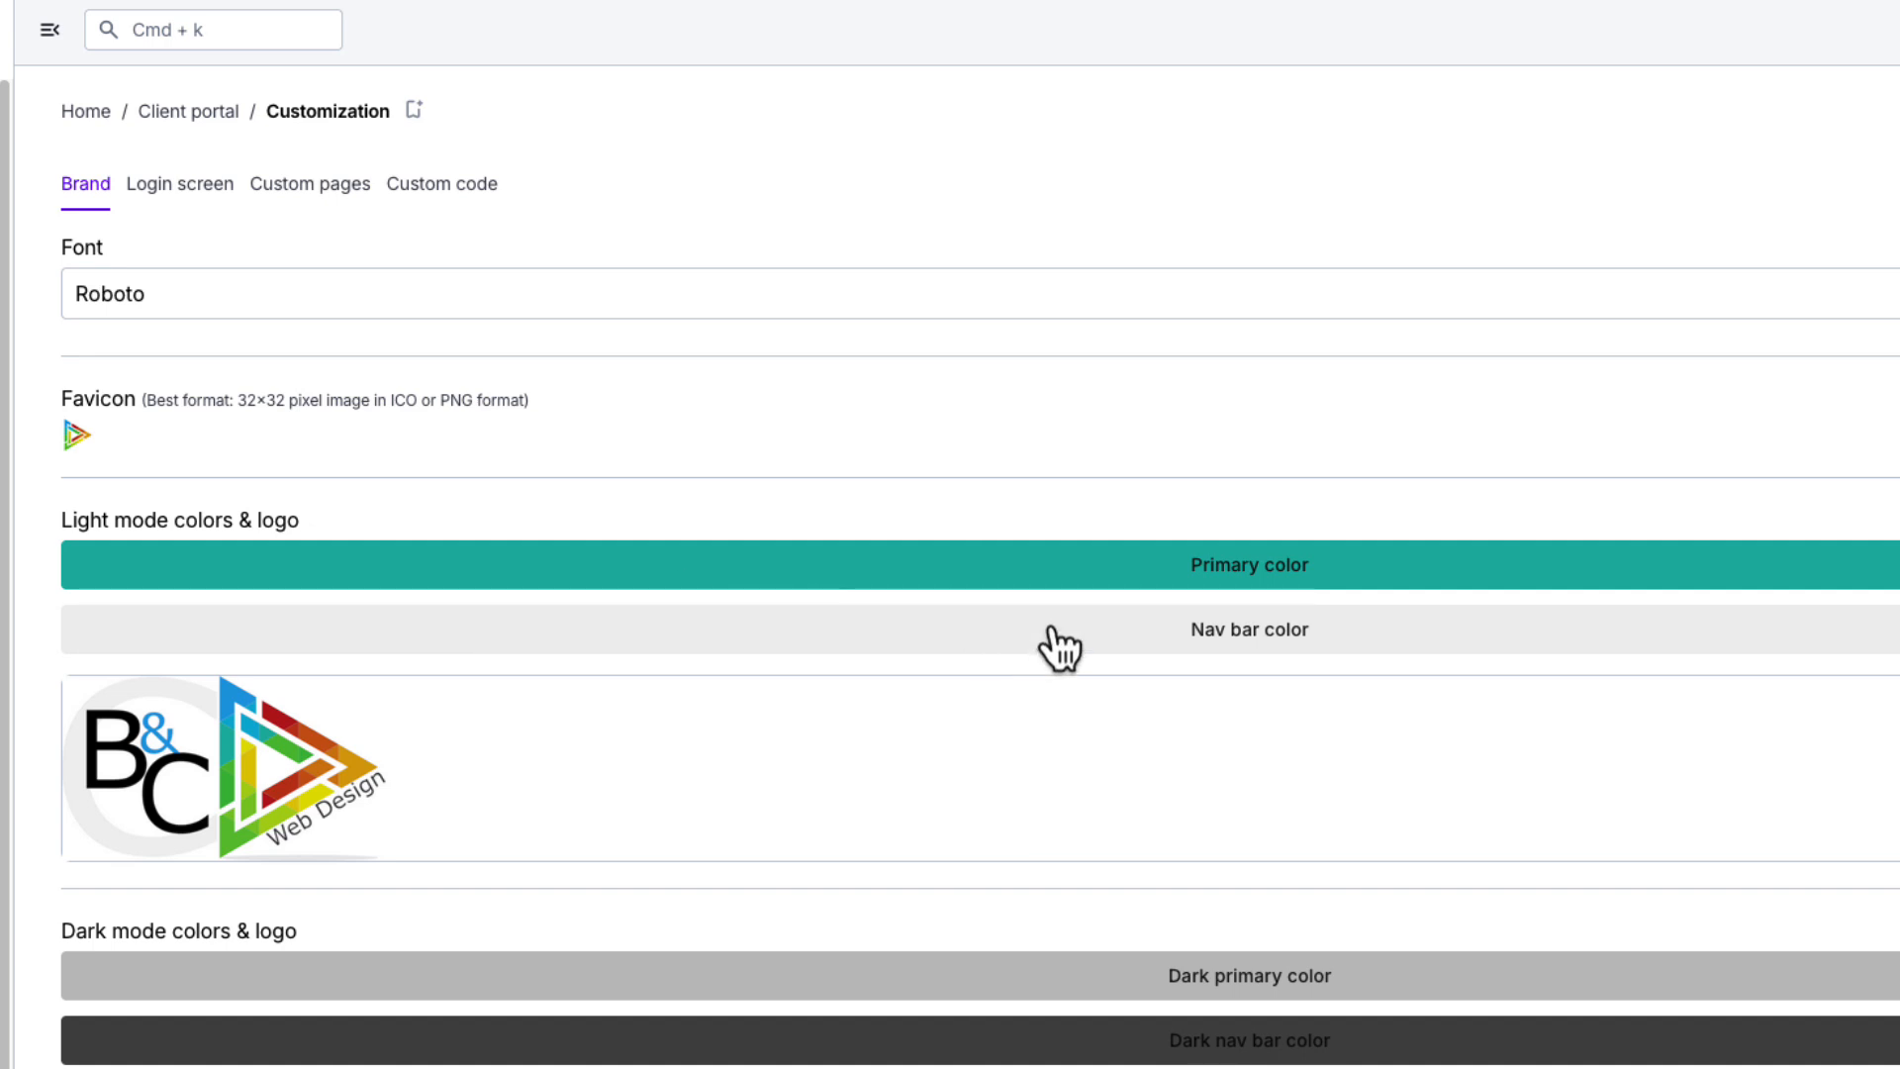
Open the File Uploads page among the client portal's custom pages and review its client-specific external links
mouse_move(1225, 791)
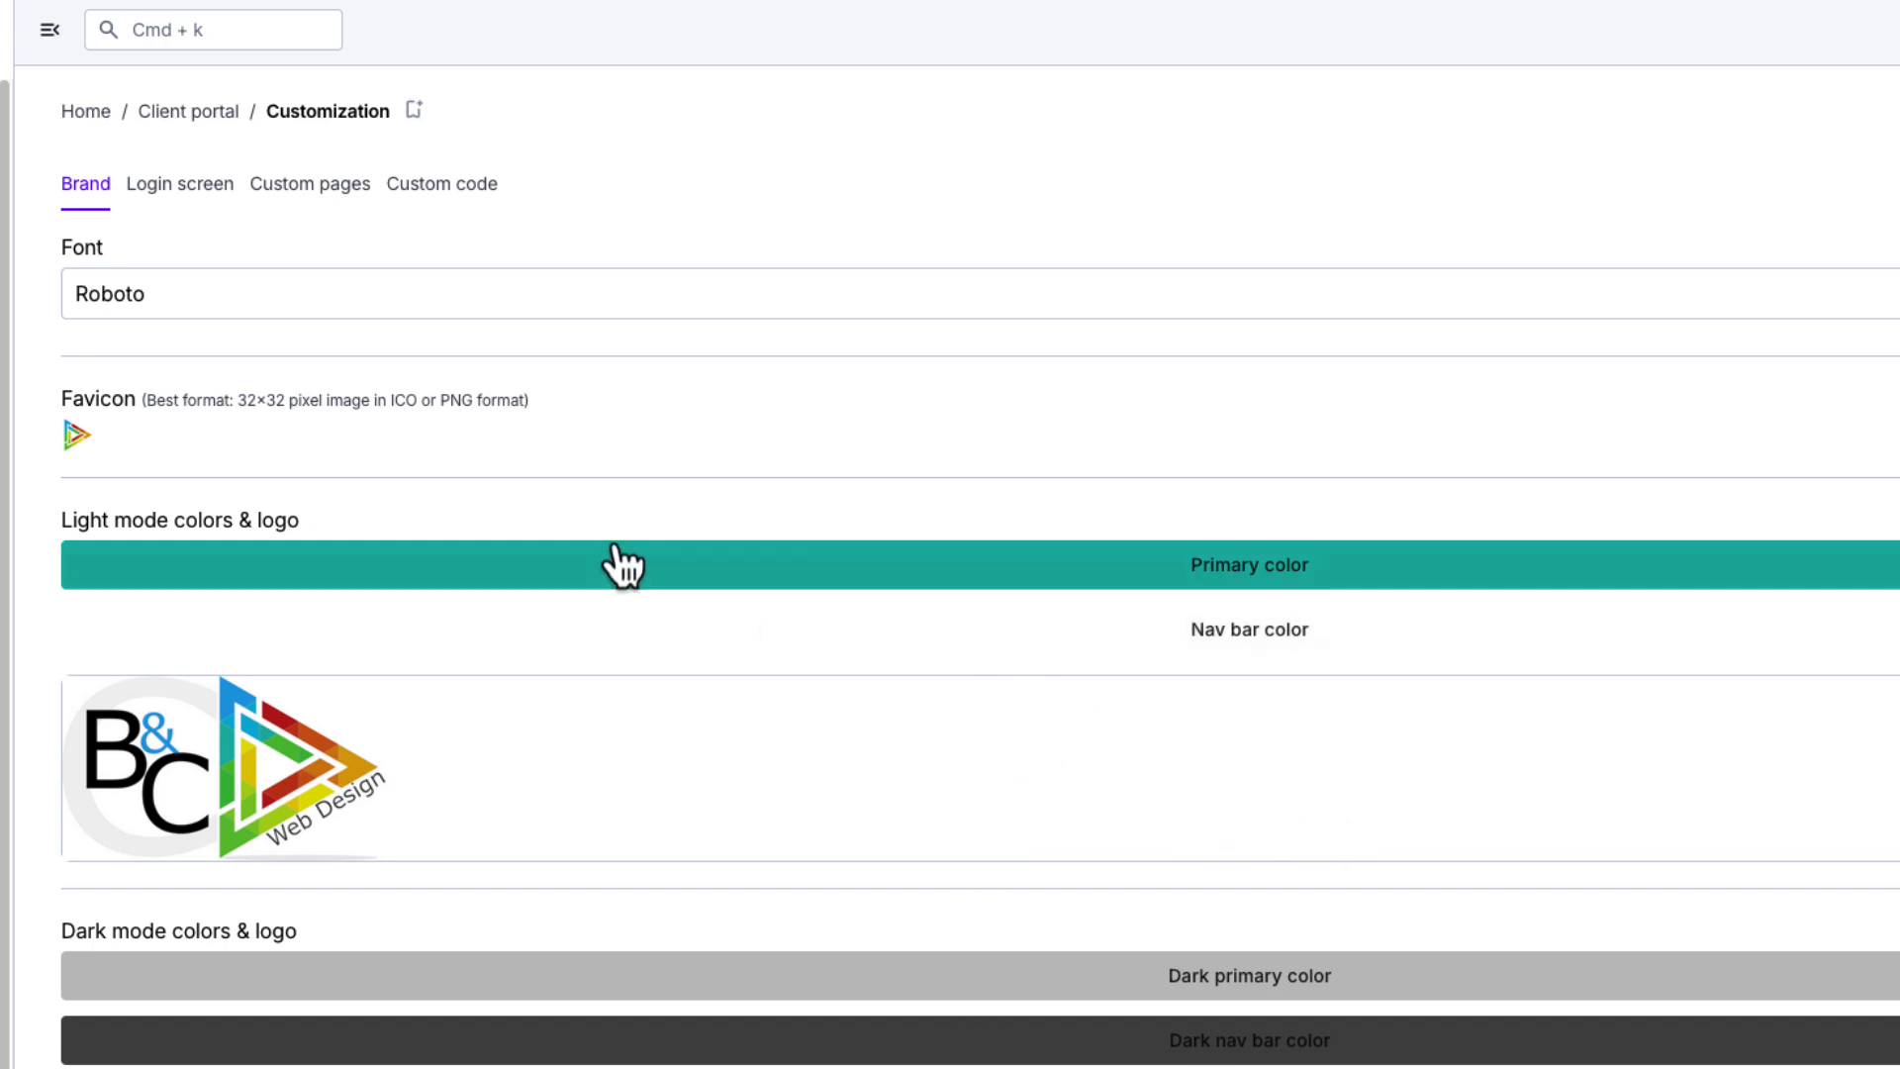
click(295, 194)
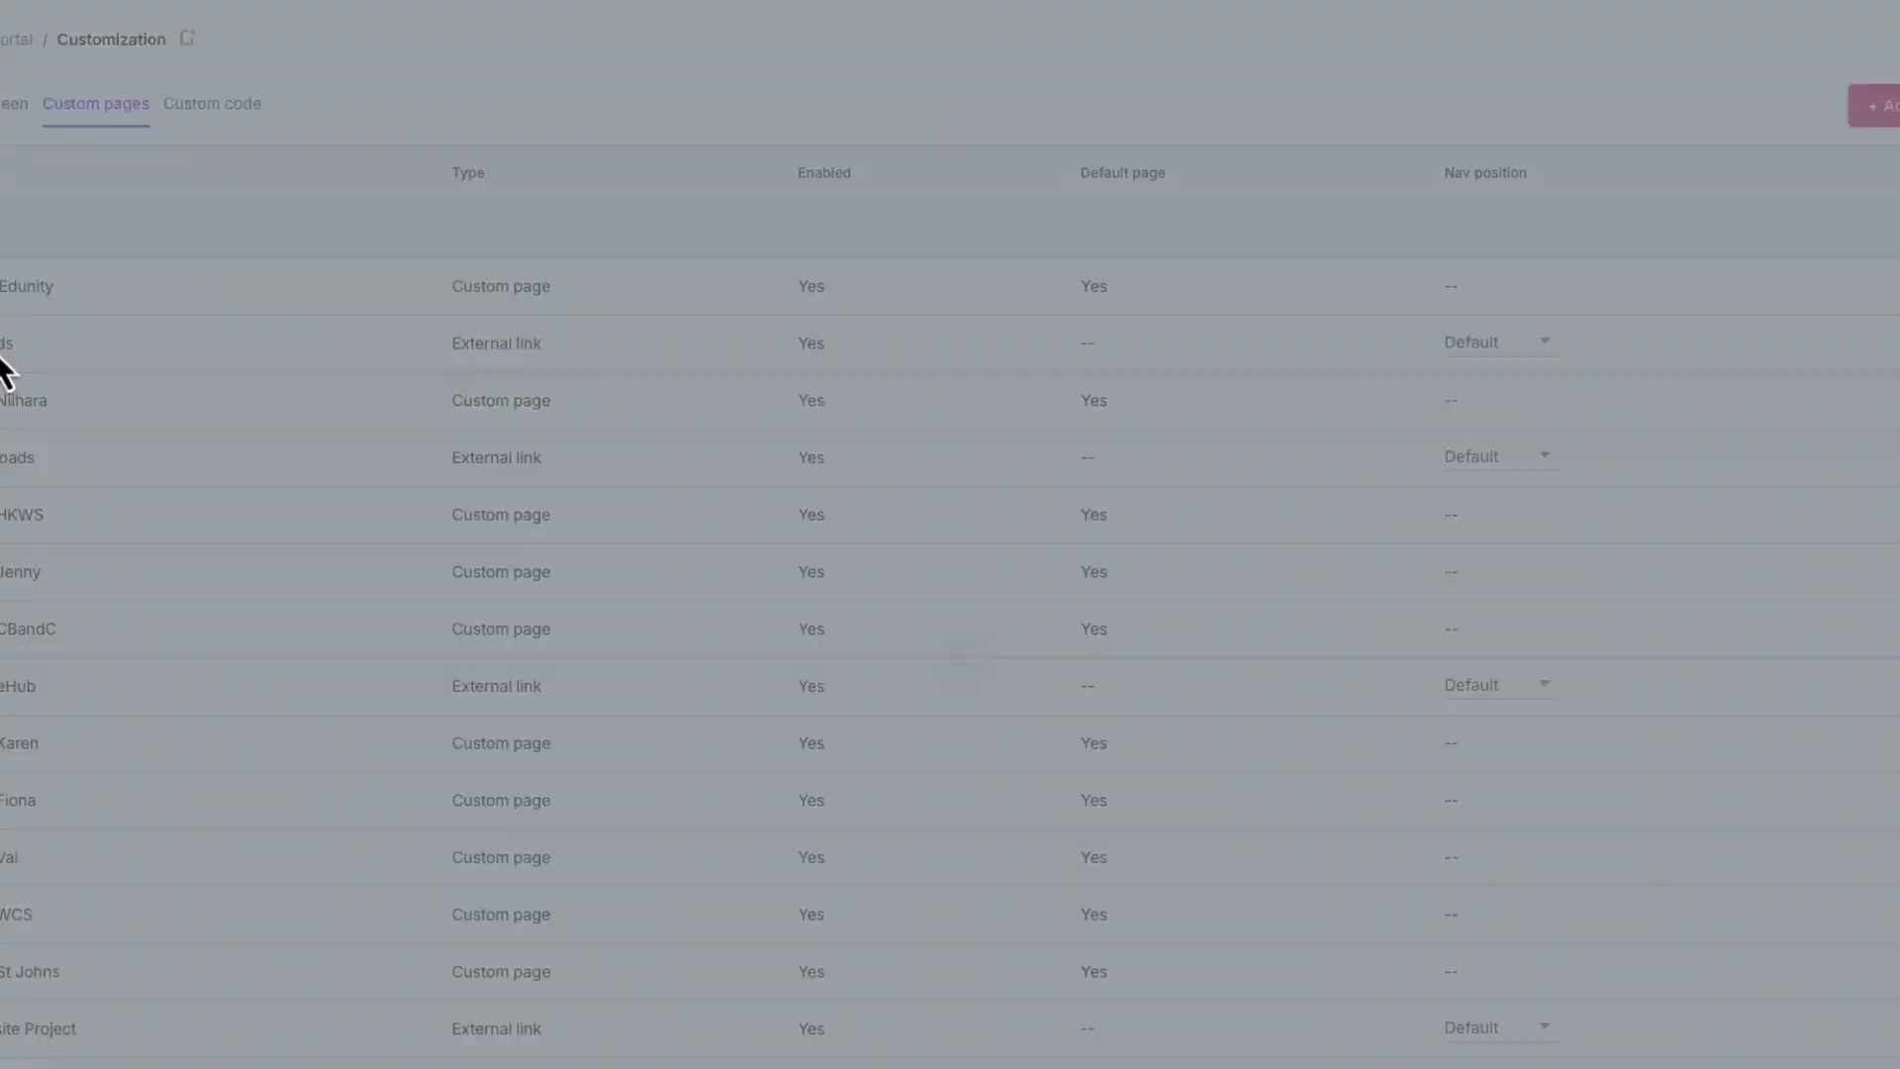
click(396, 445)
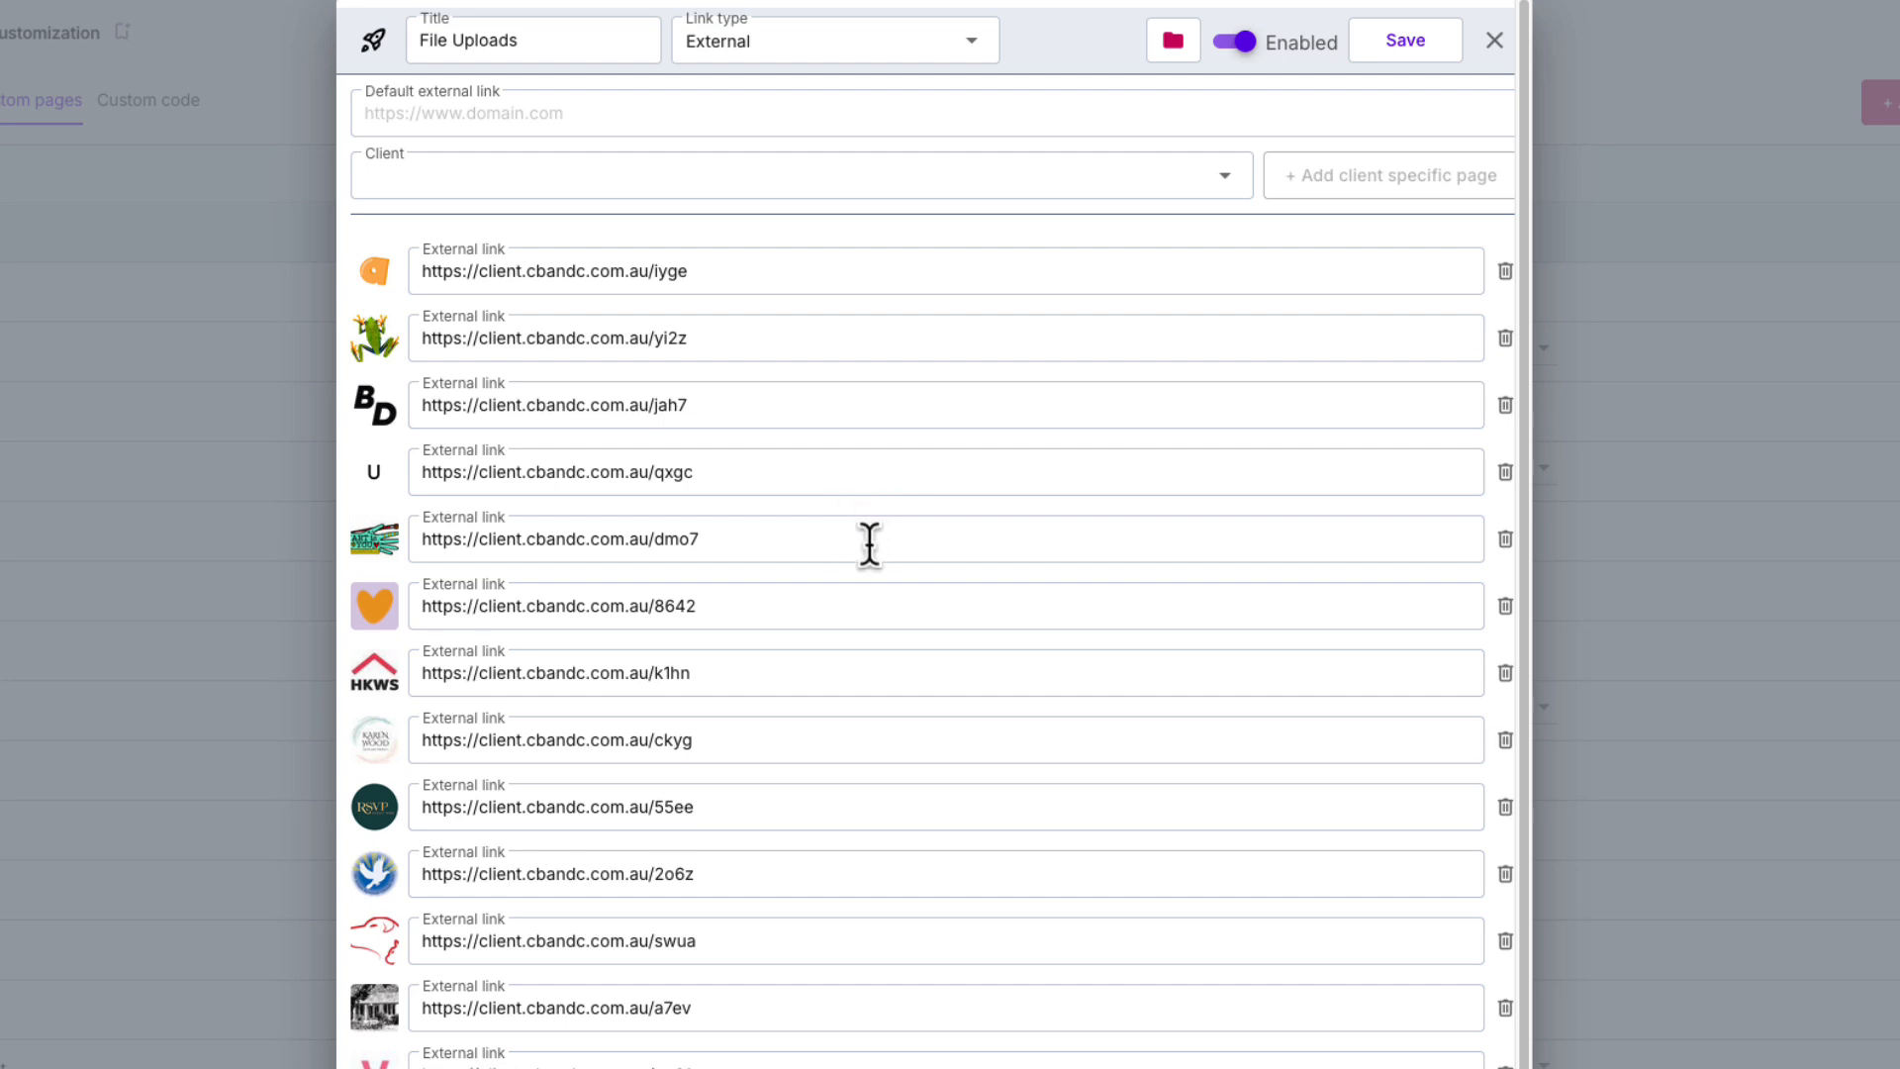
scroll(882, 551, down, 1)
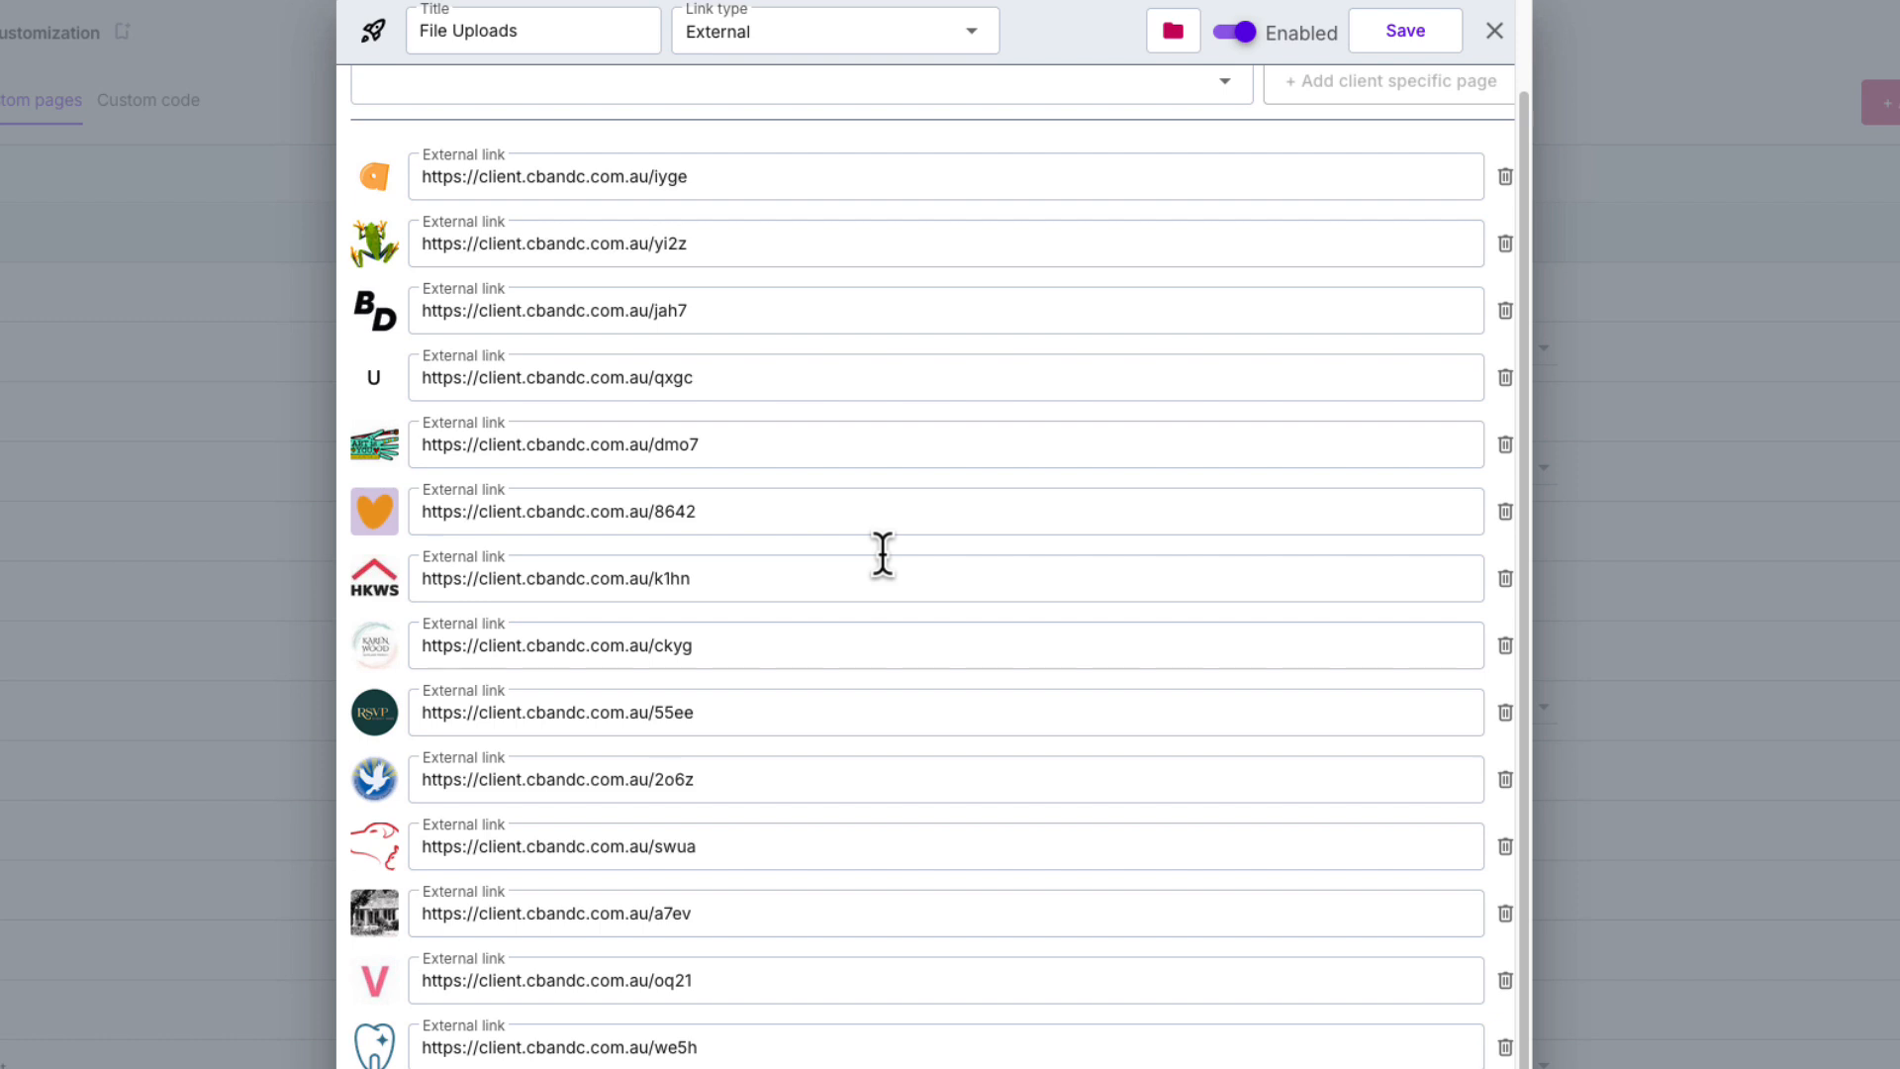
scroll(947, 583, up, 1)
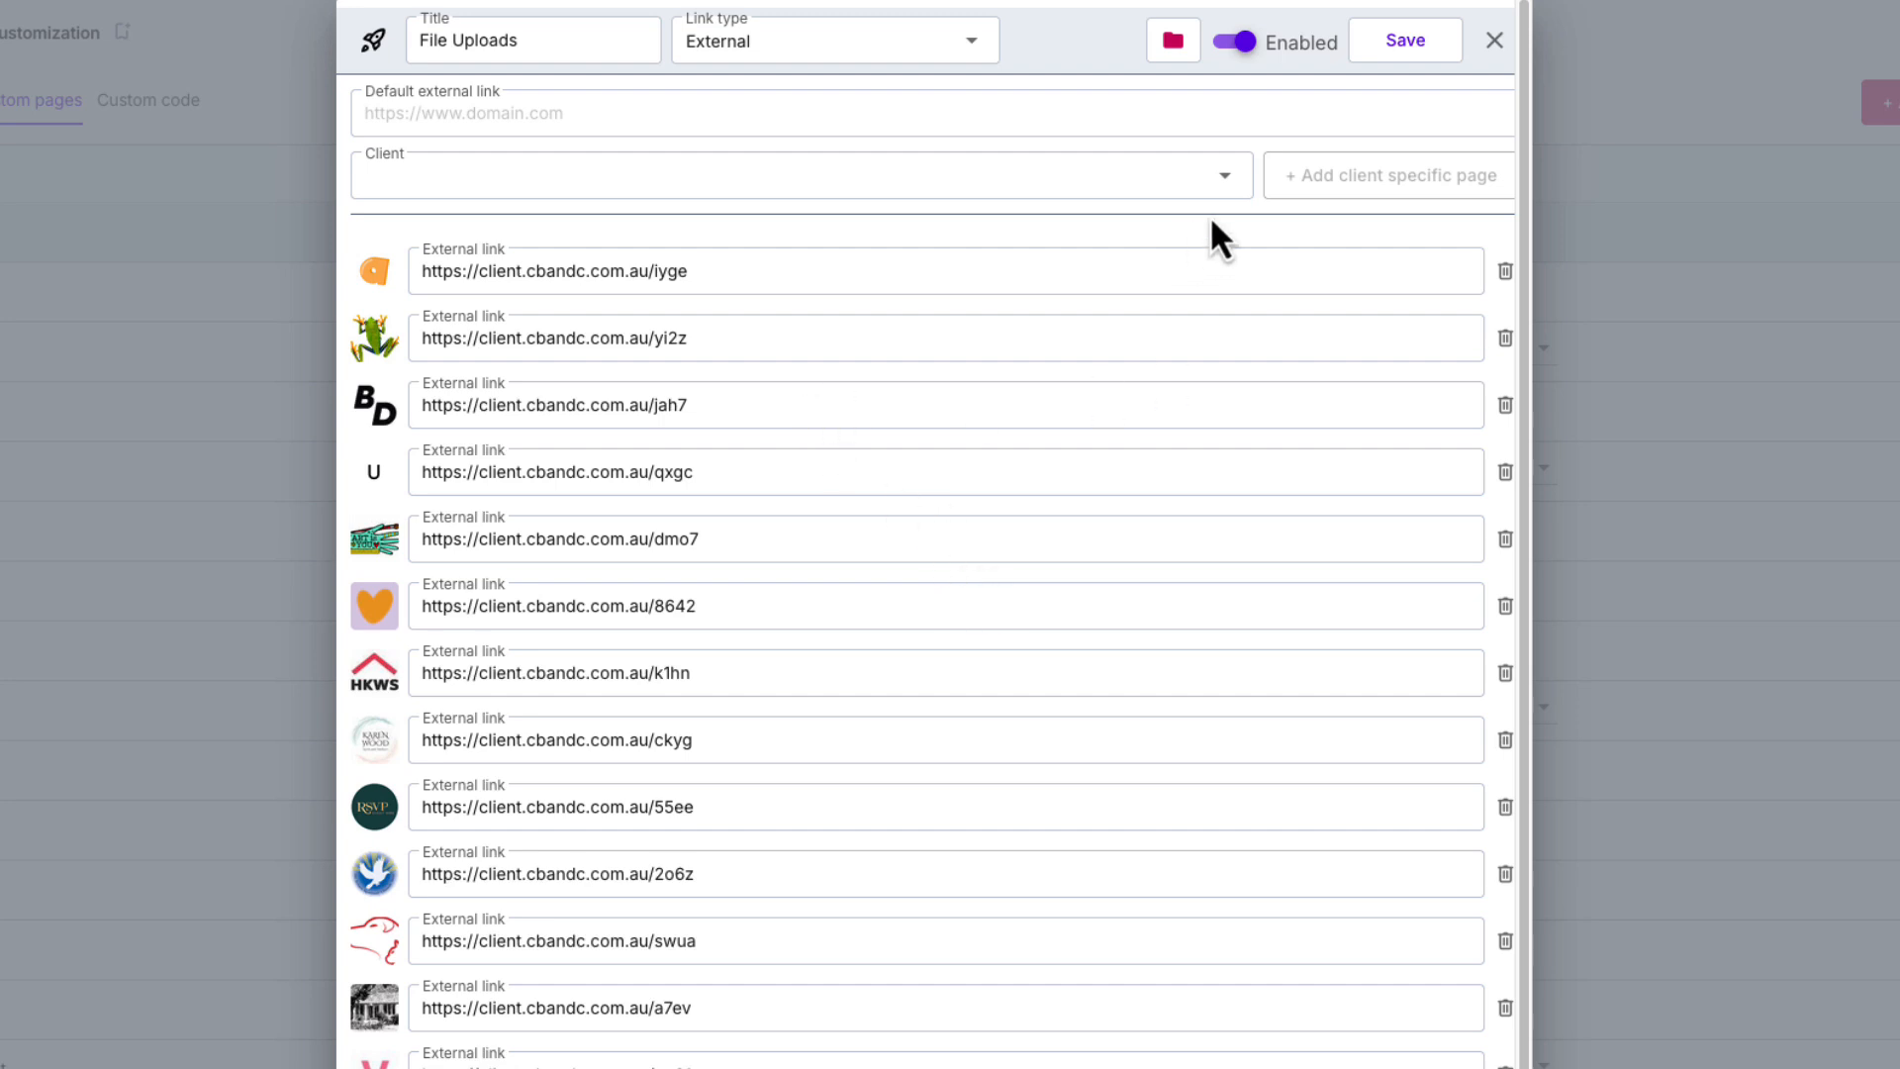
scroll(704, 854, down, 1)
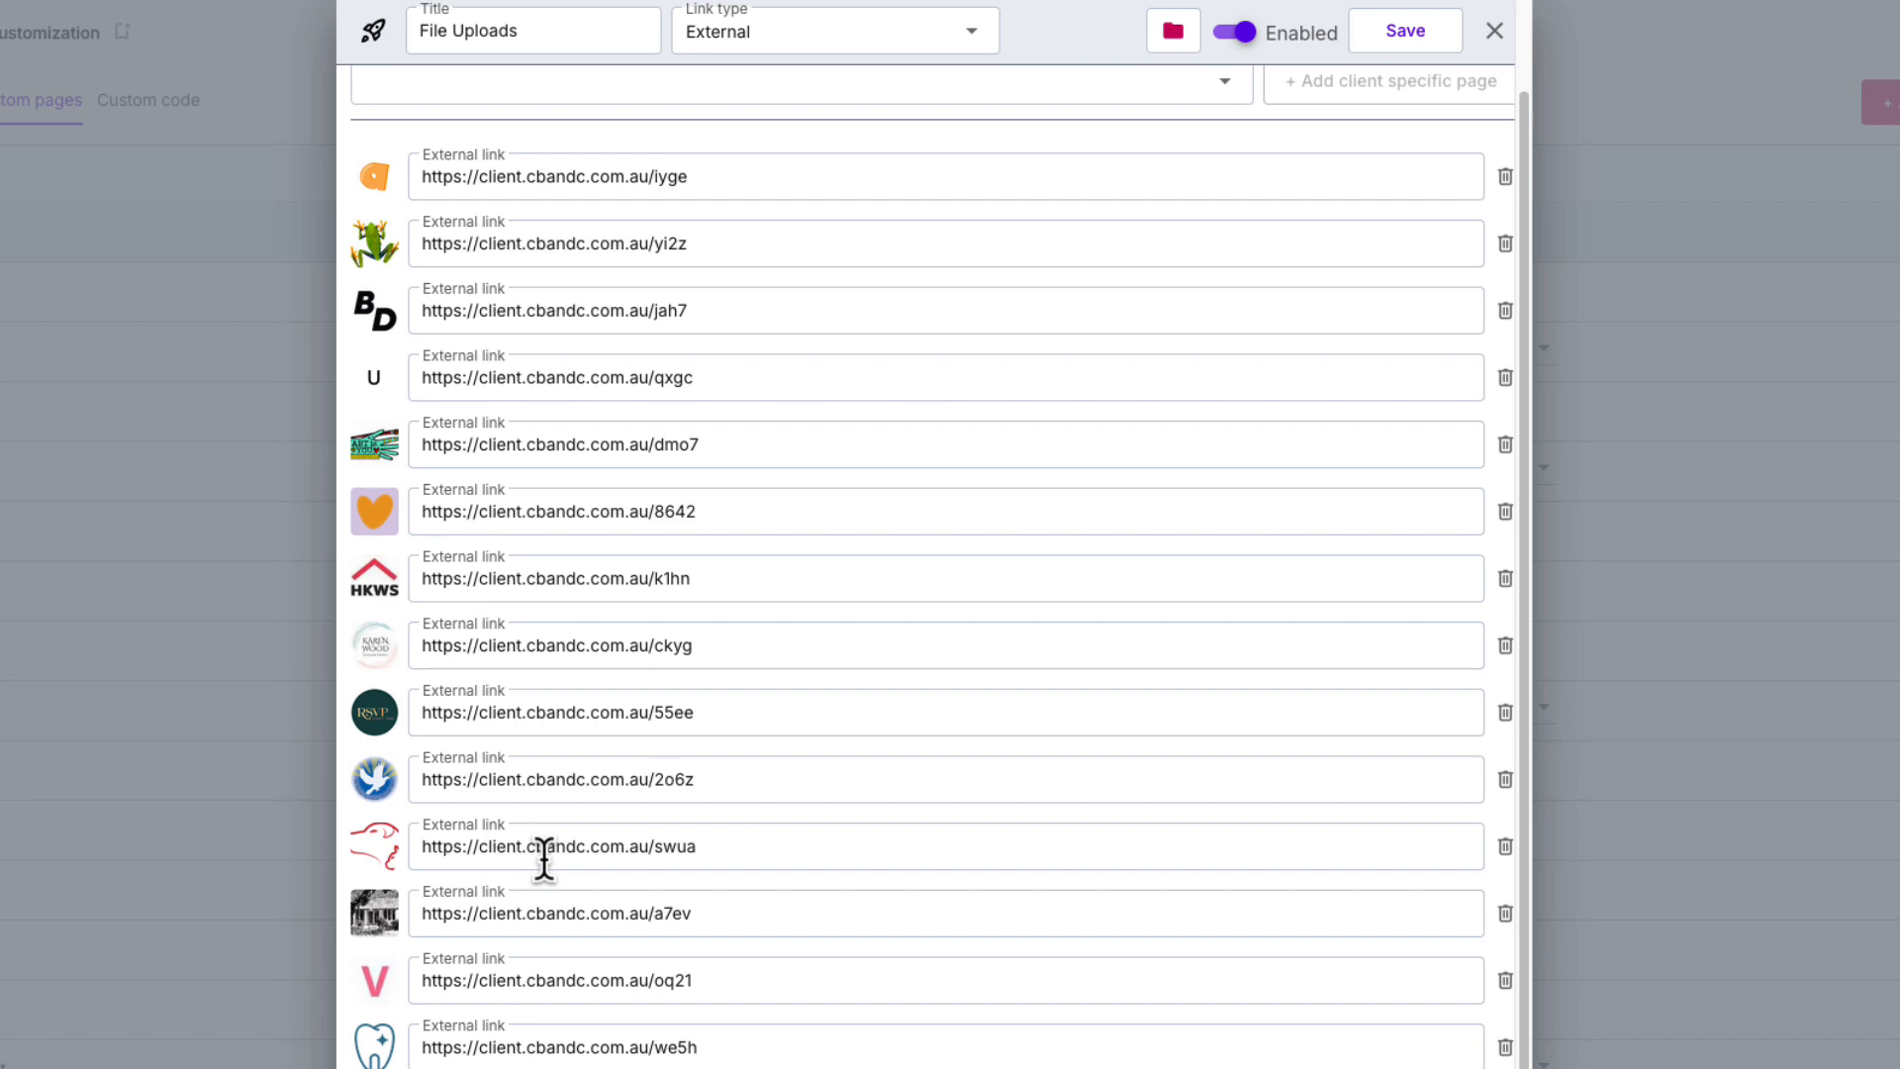
scroll(545, 856, up, 1)
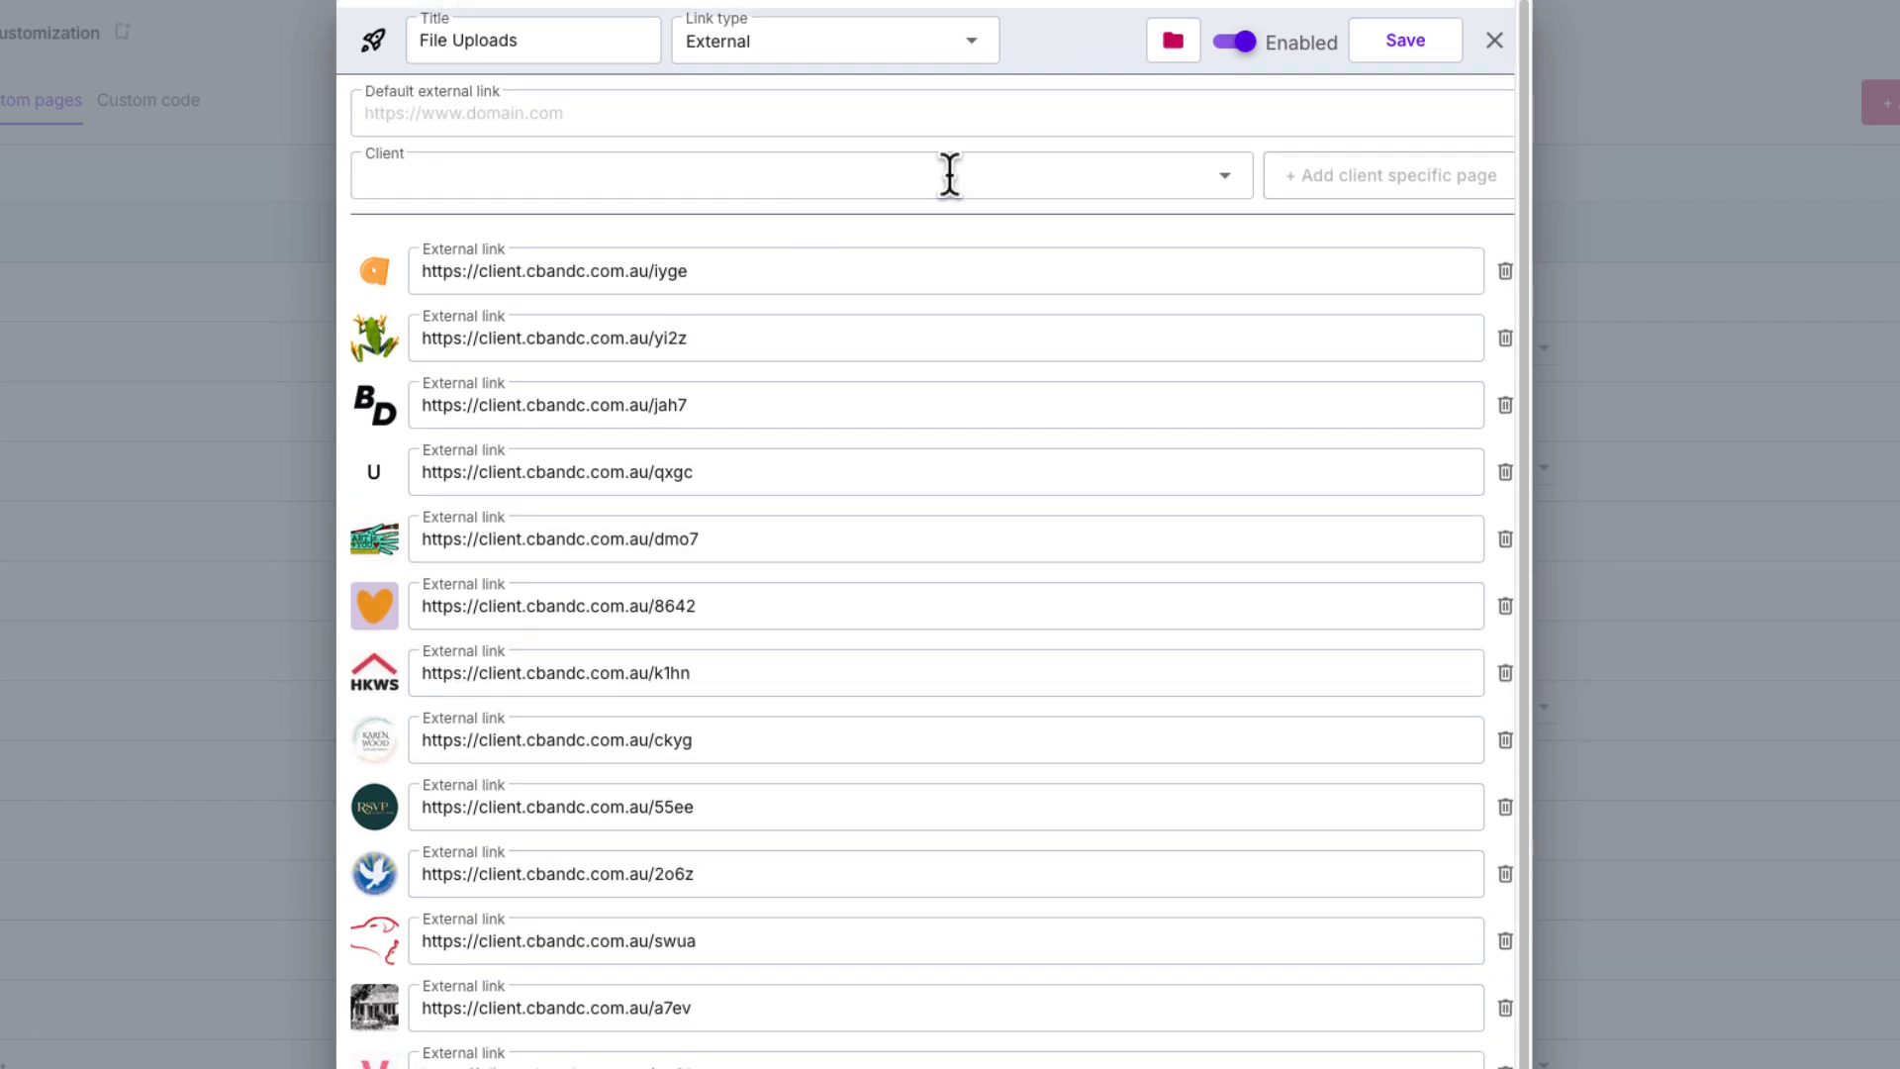
Add a client-specific page for CBandC Web Hosting to the File Uploads custom page
click(1227, 177)
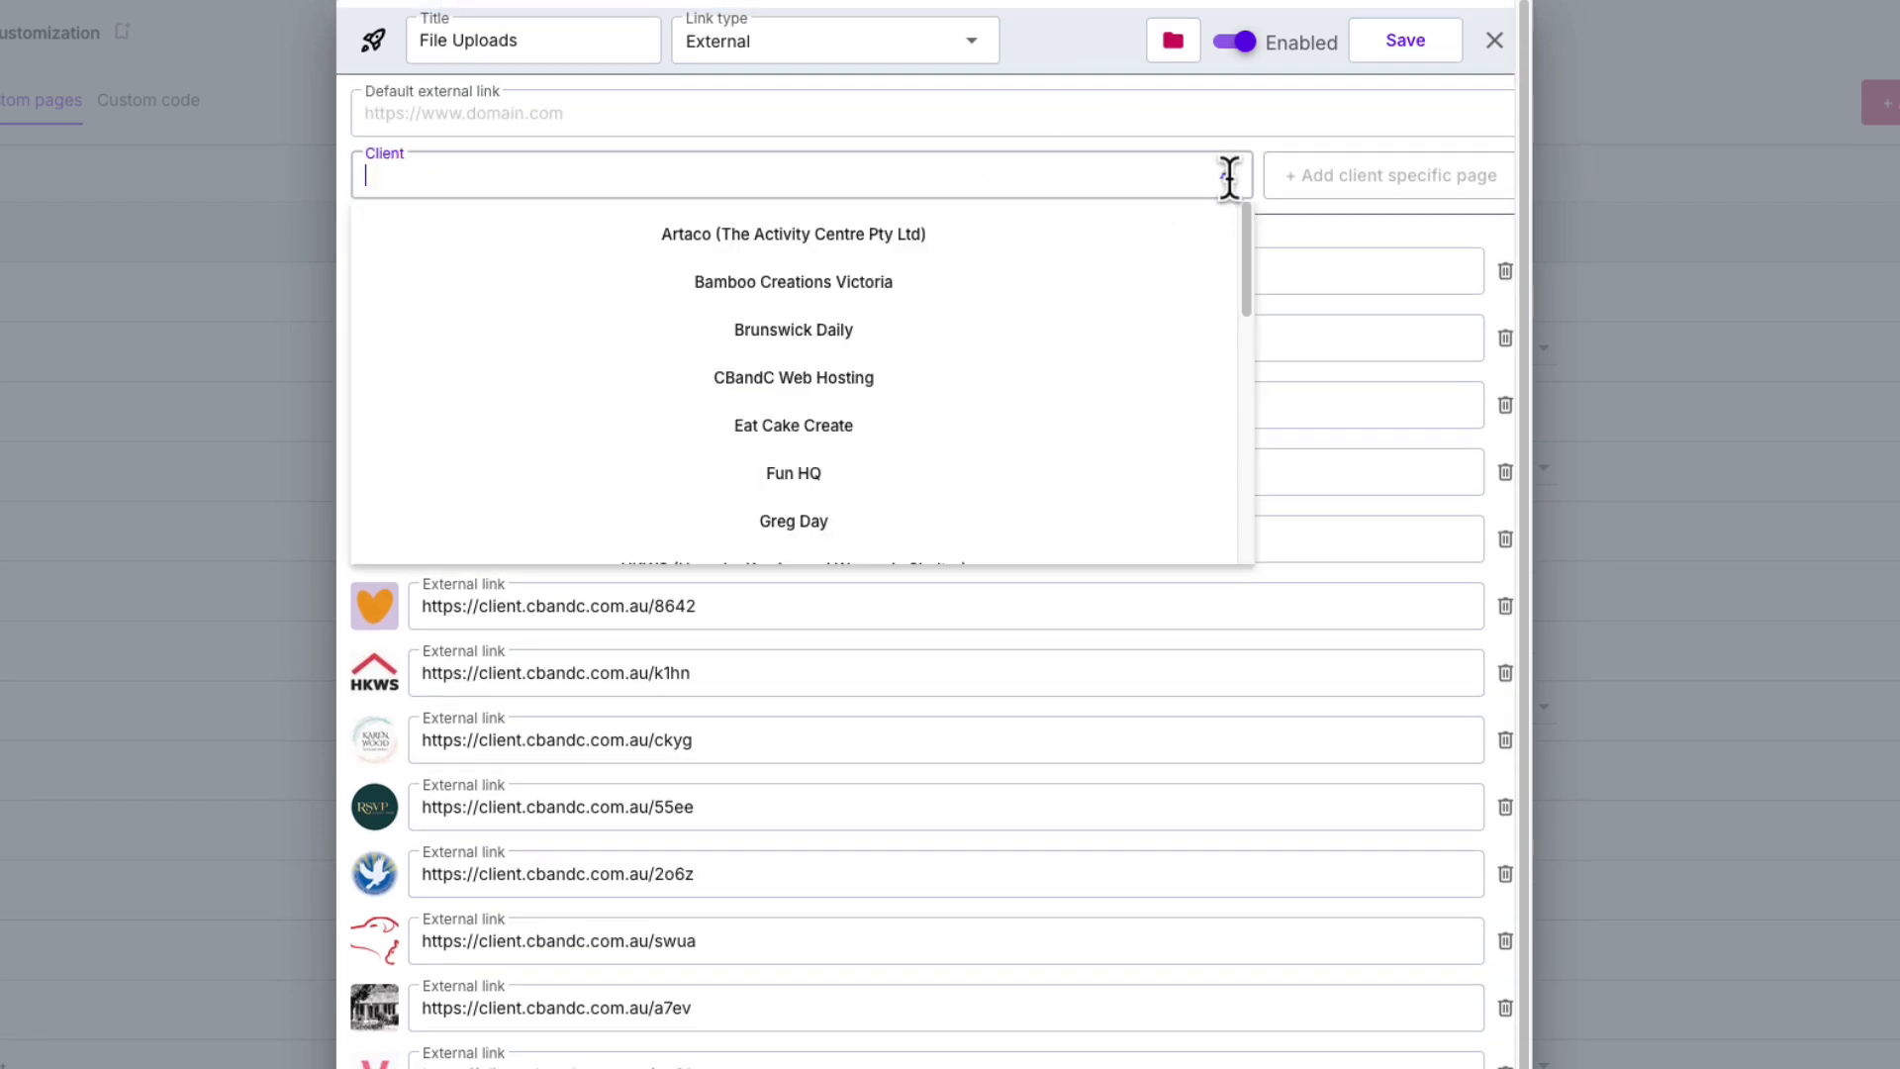
click(819, 379)
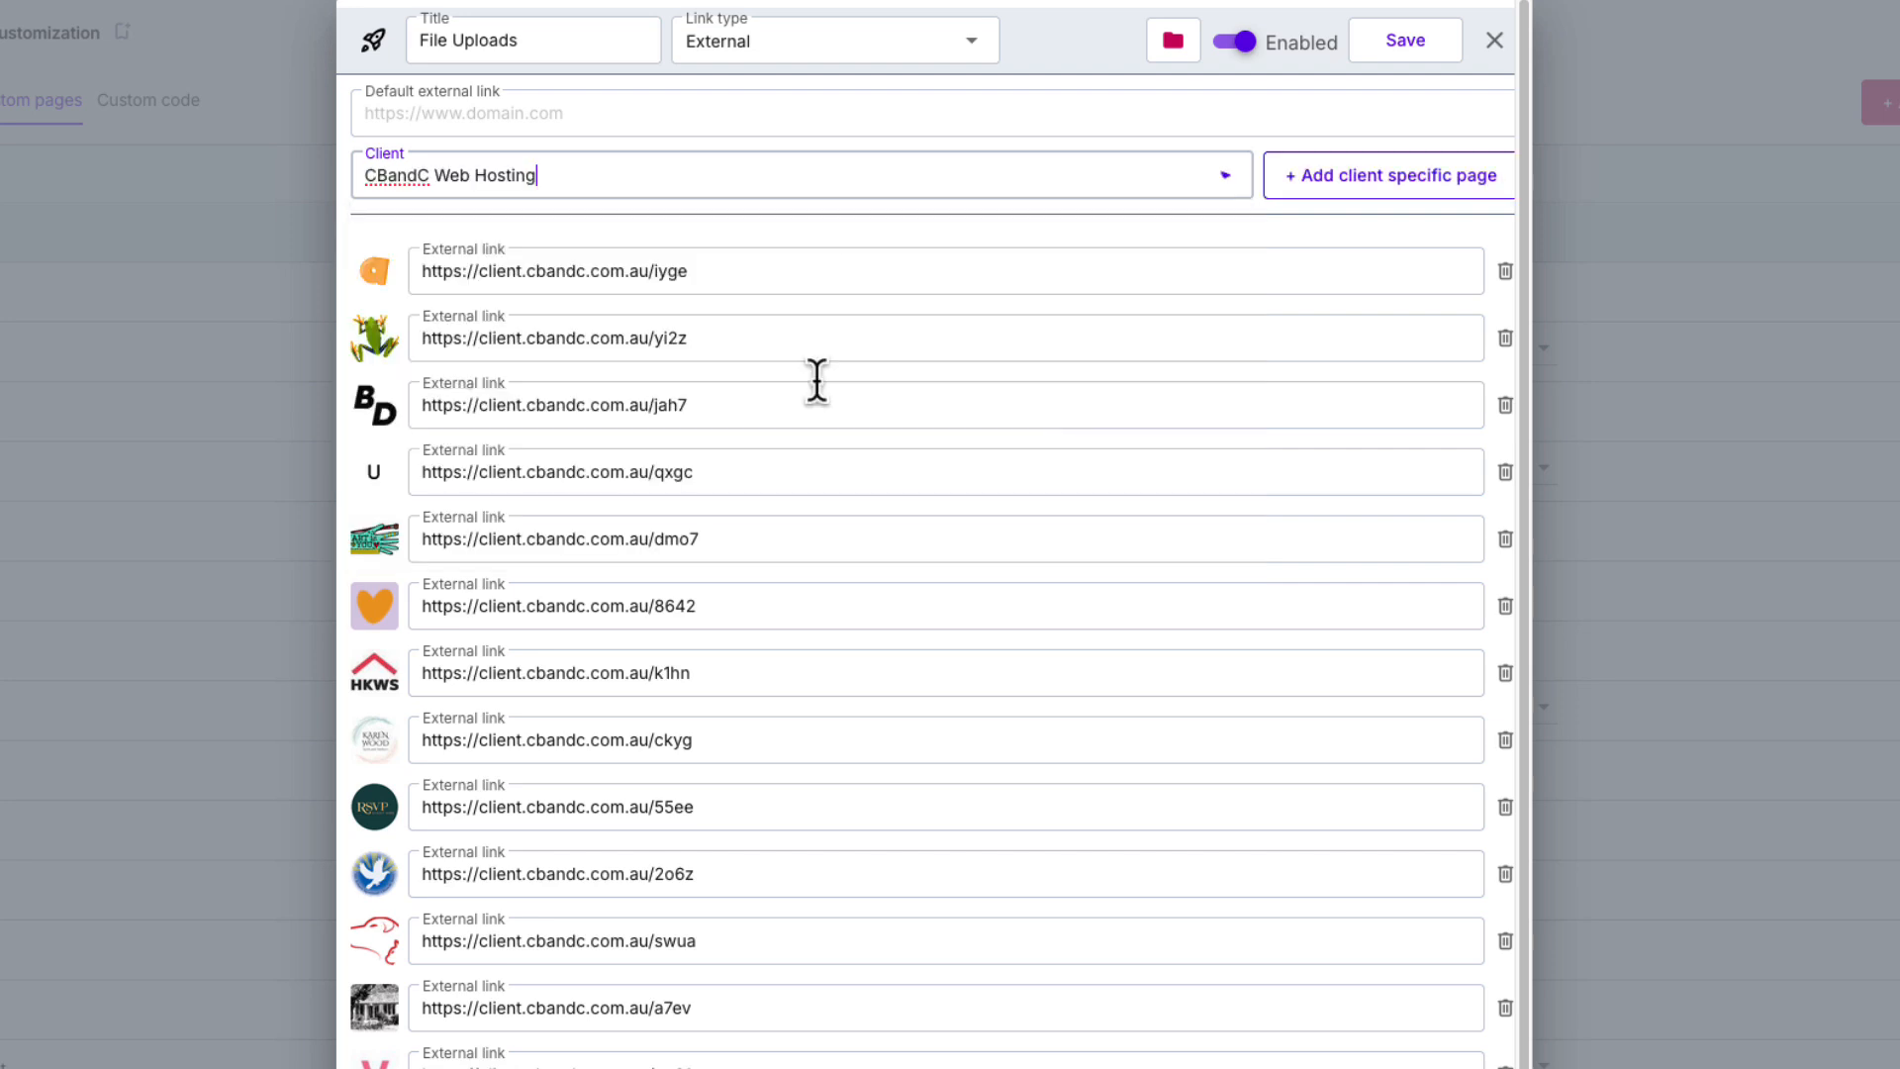
click(1398, 179)
scroll(1409, 376, down, 2)
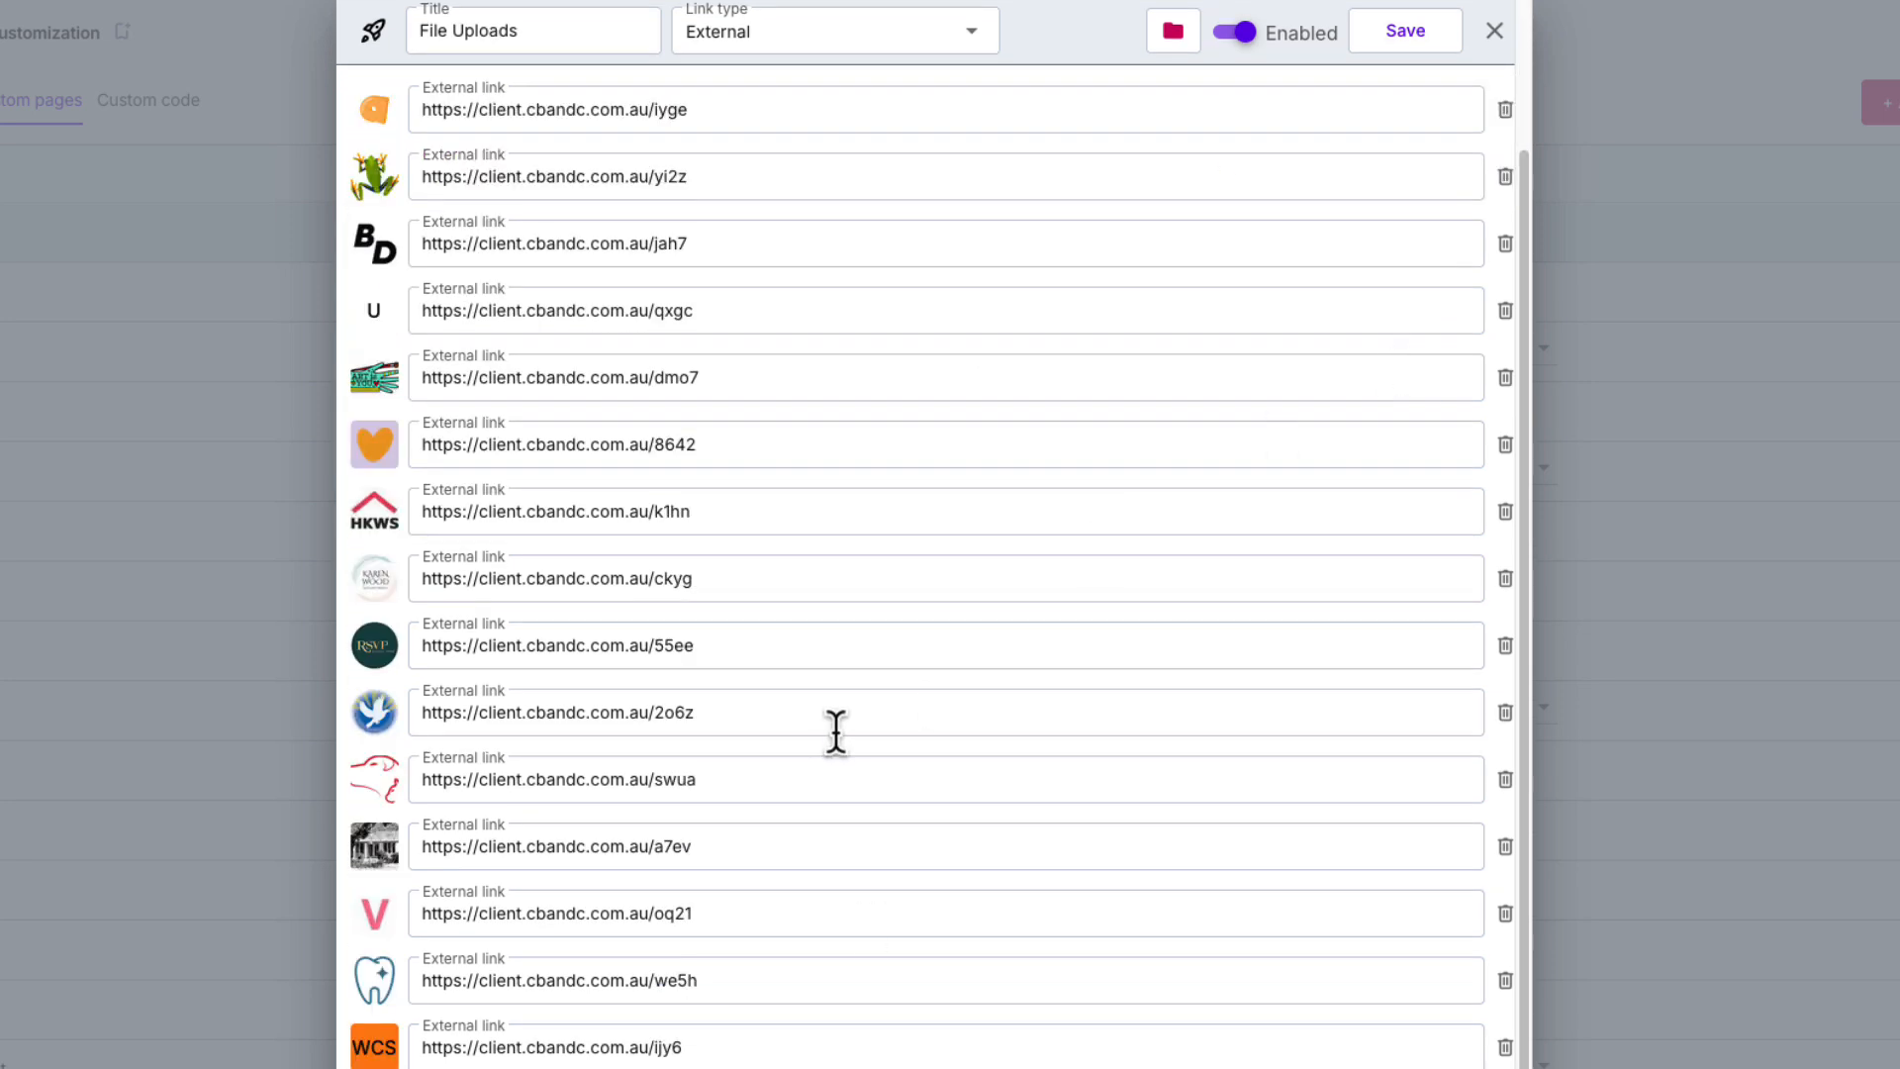
click(585, 952)
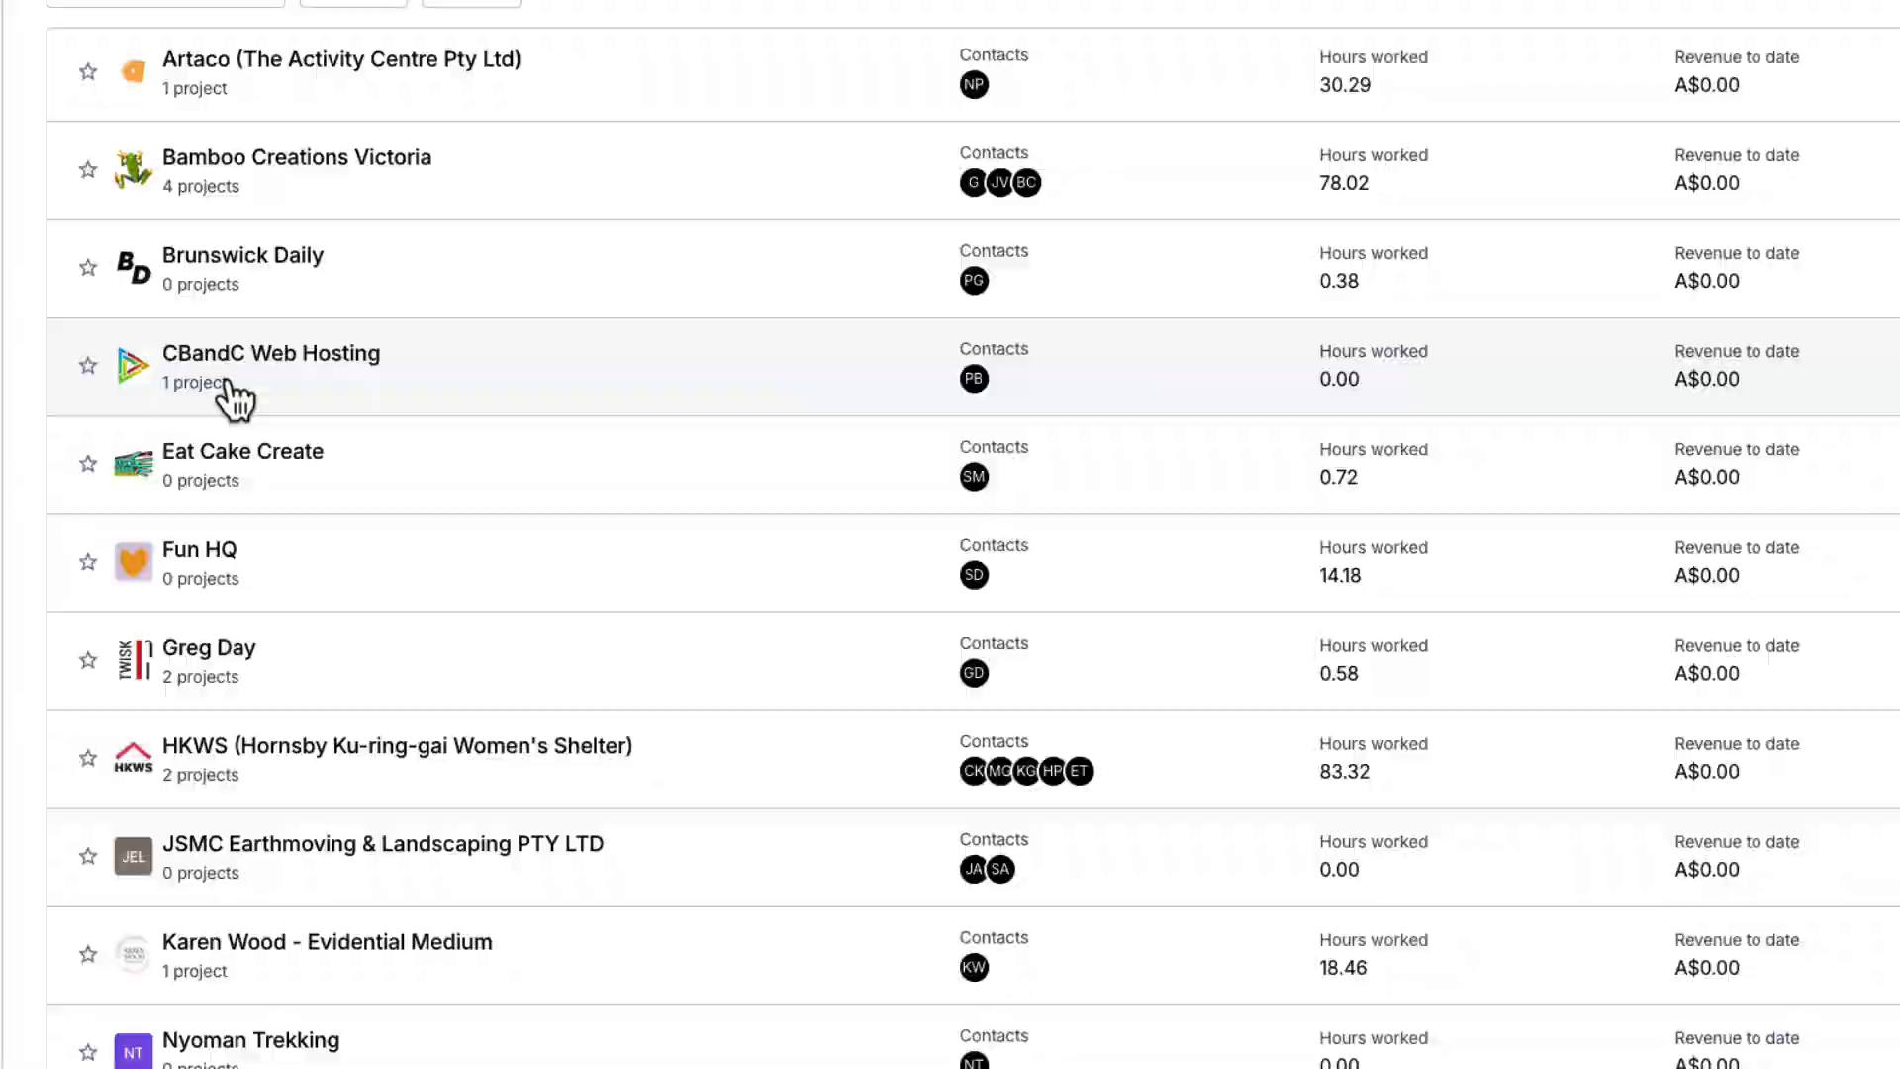
click(220, 382)
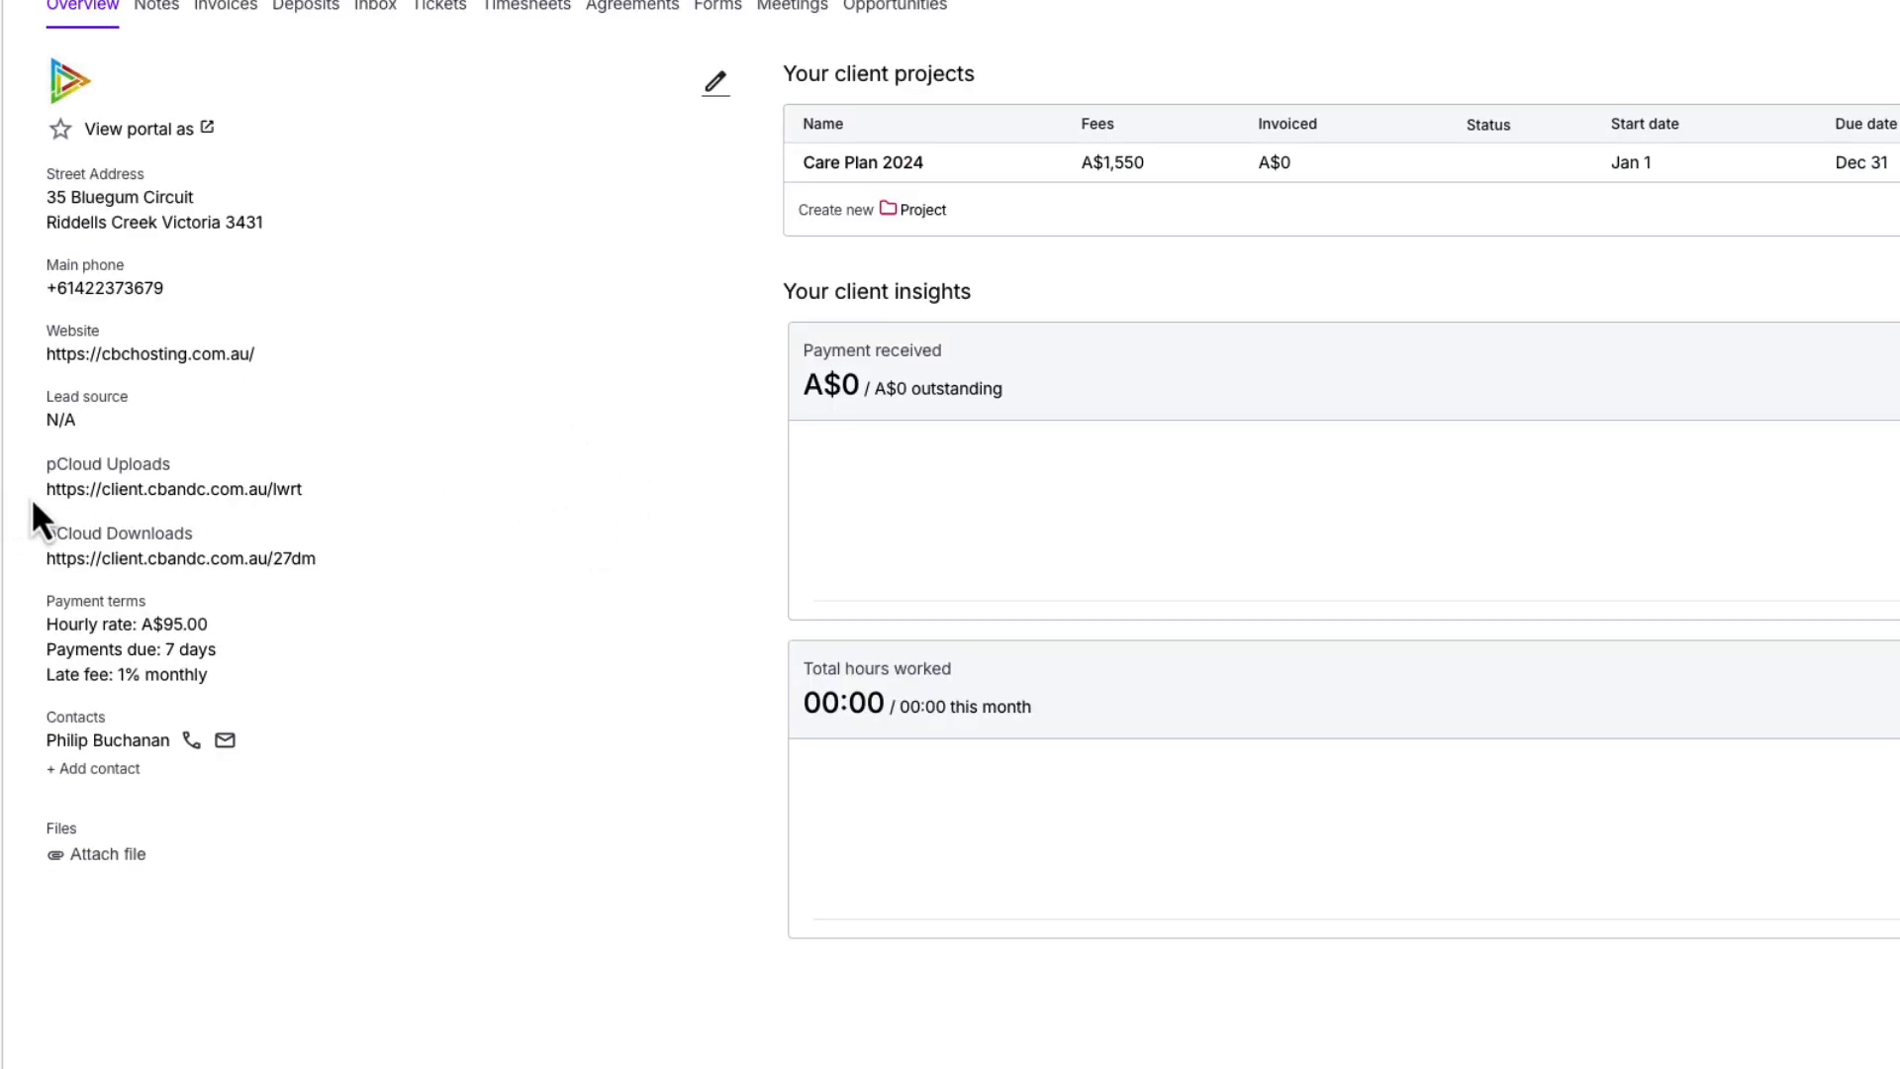
drag(47, 491, 251, 505)
key(ctrl+c)
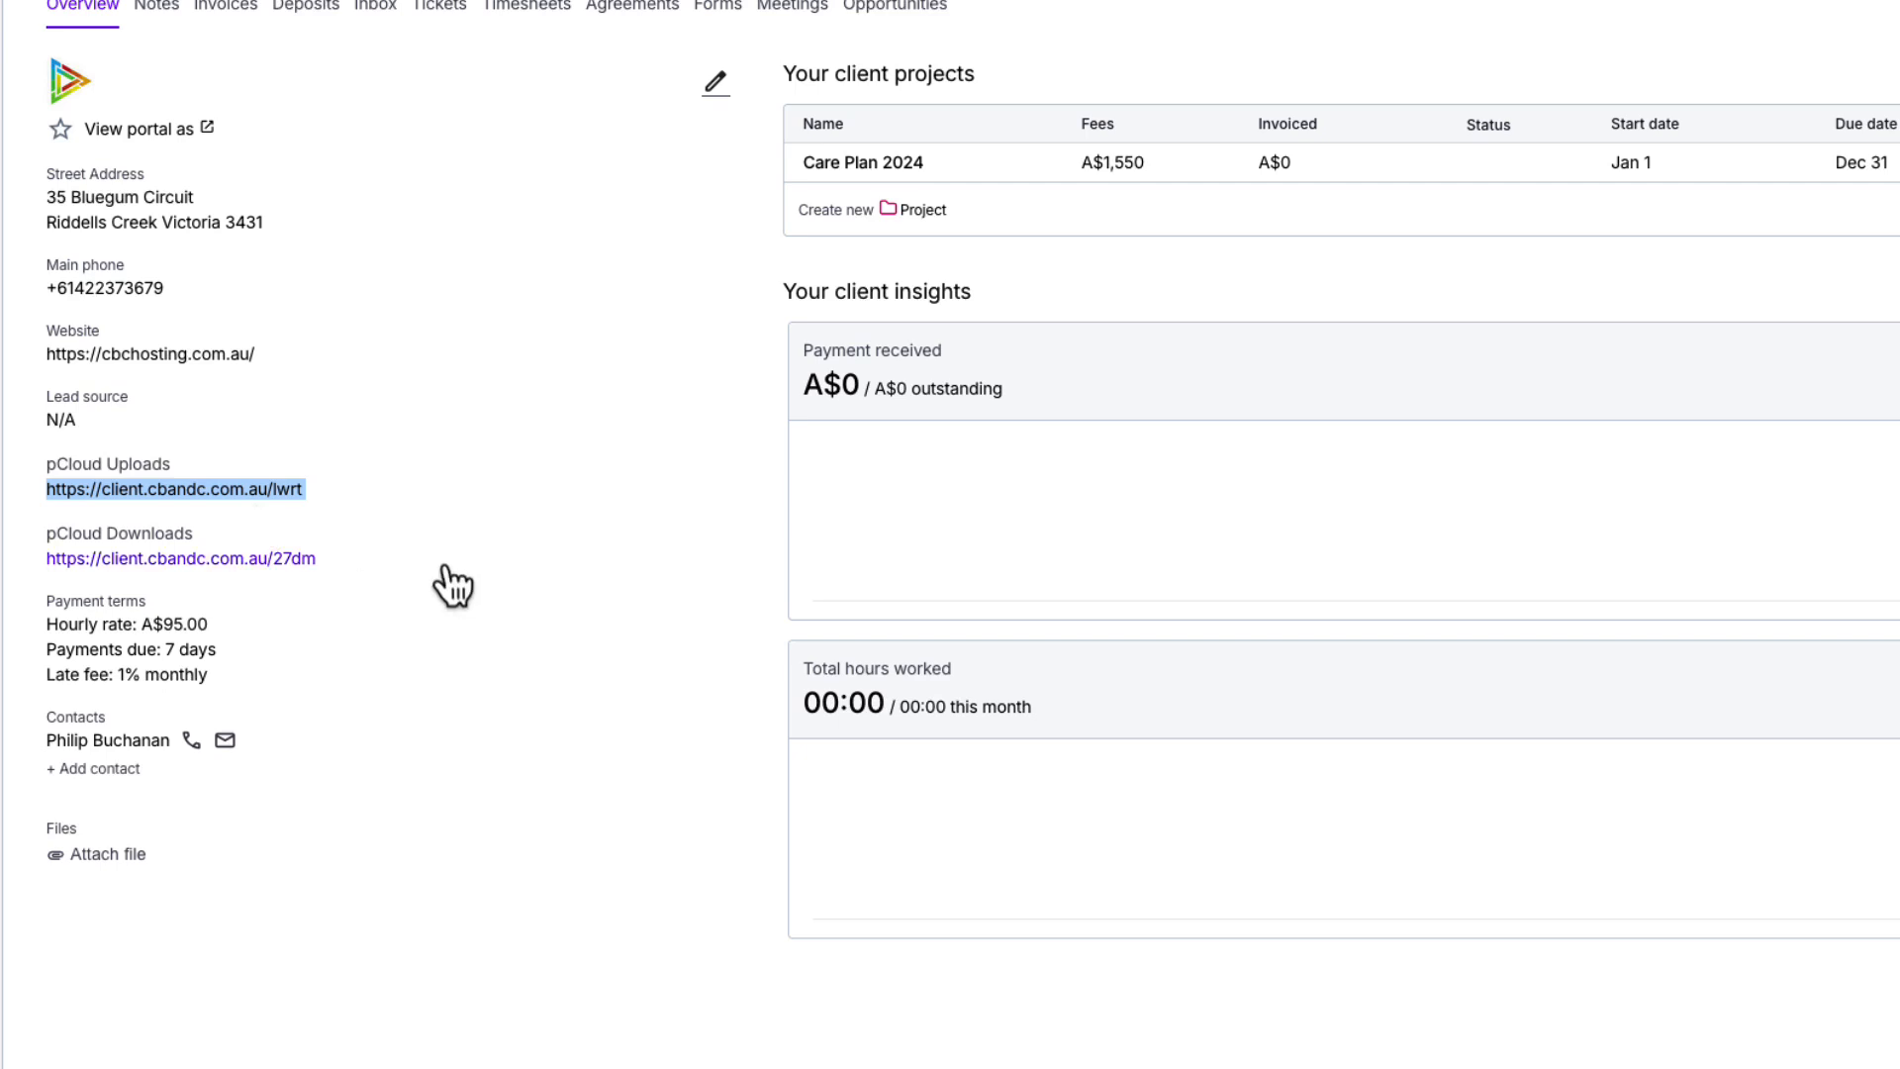
click(336, 2)
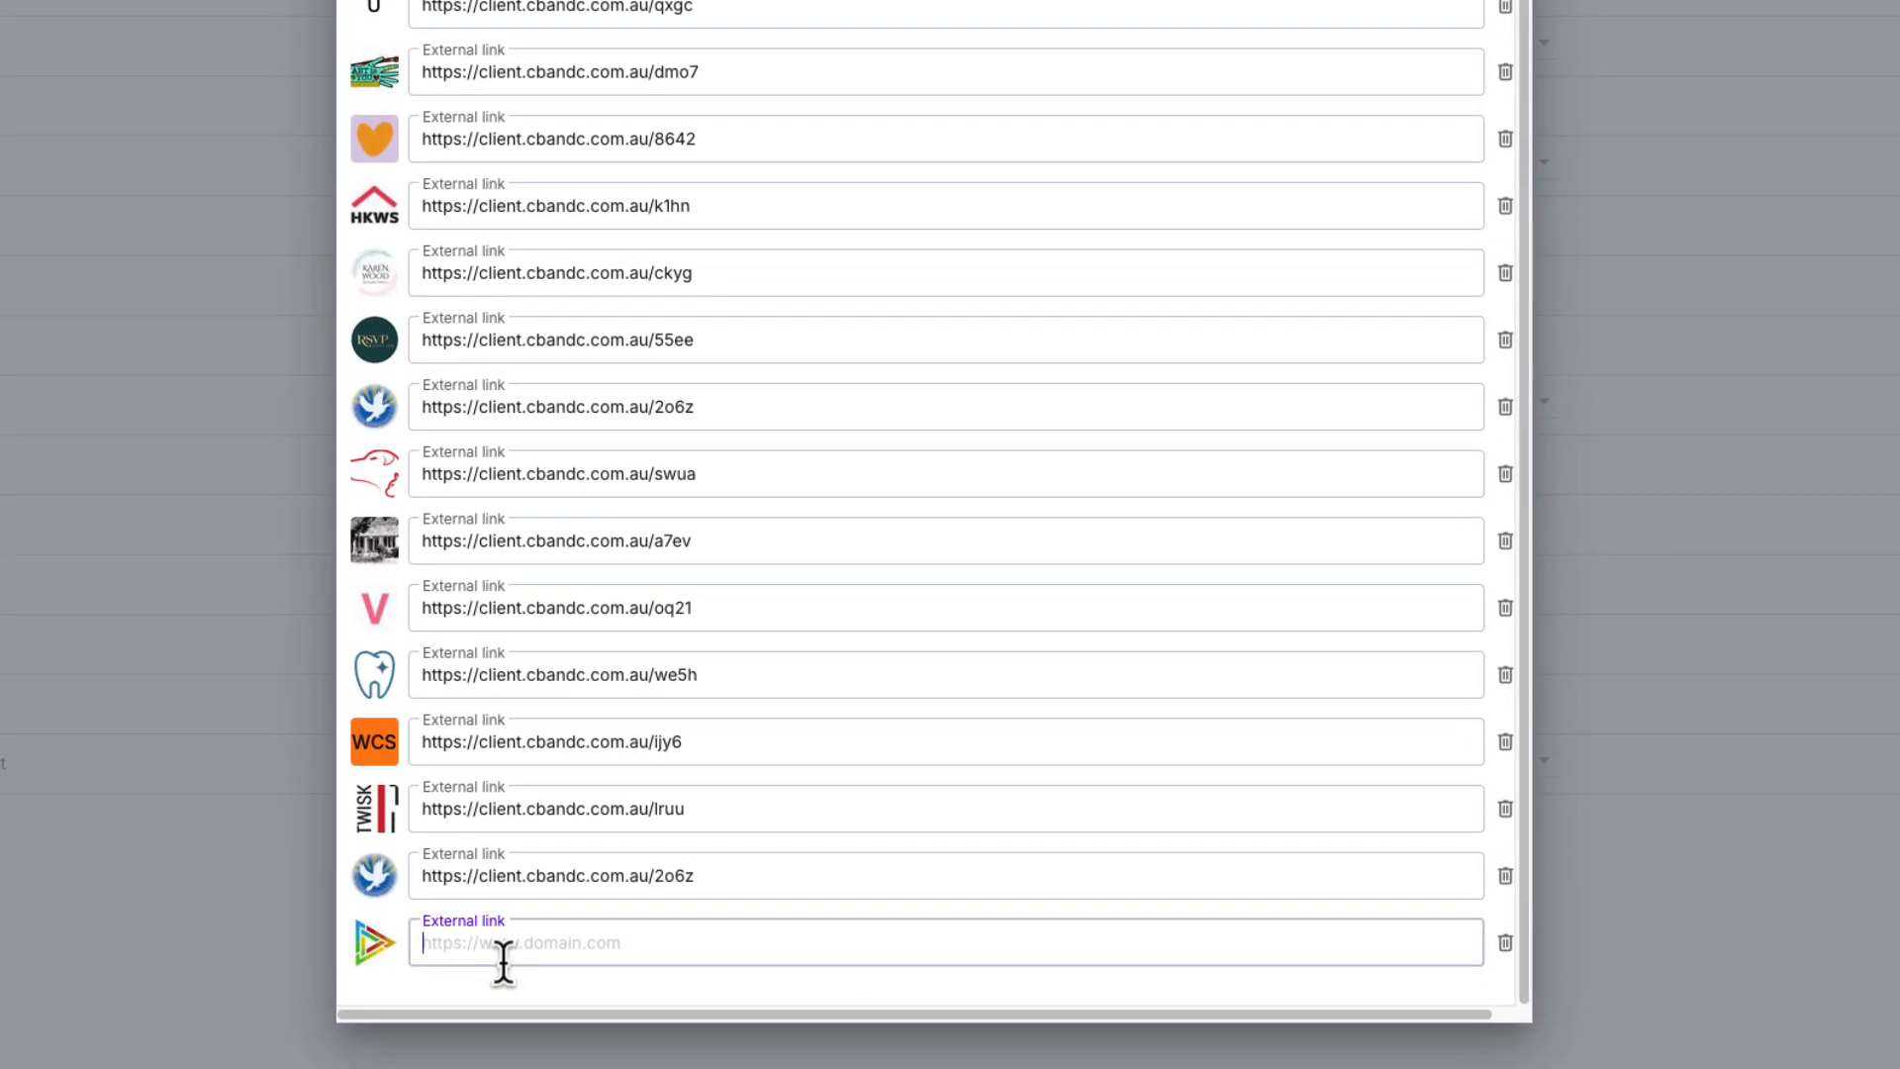
key(ctrl+v)
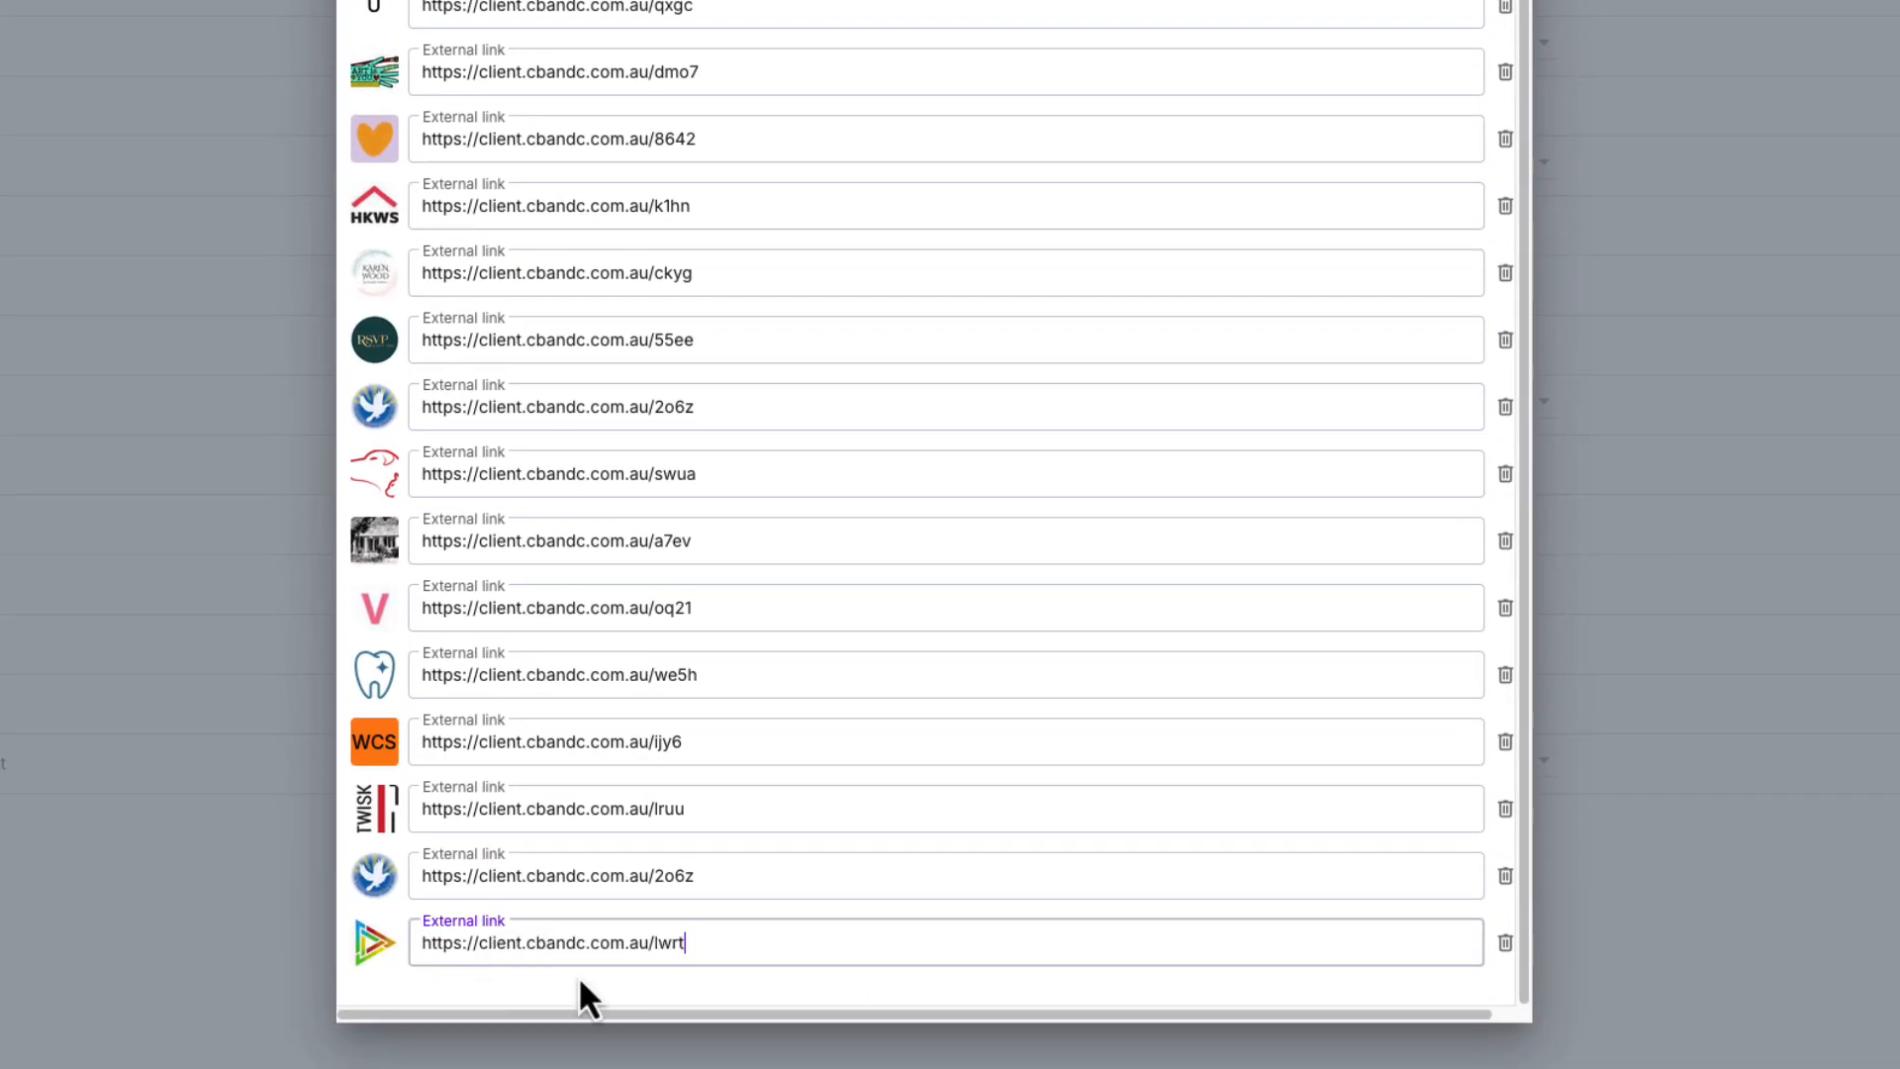
scroll(1424, 396, up, 2)
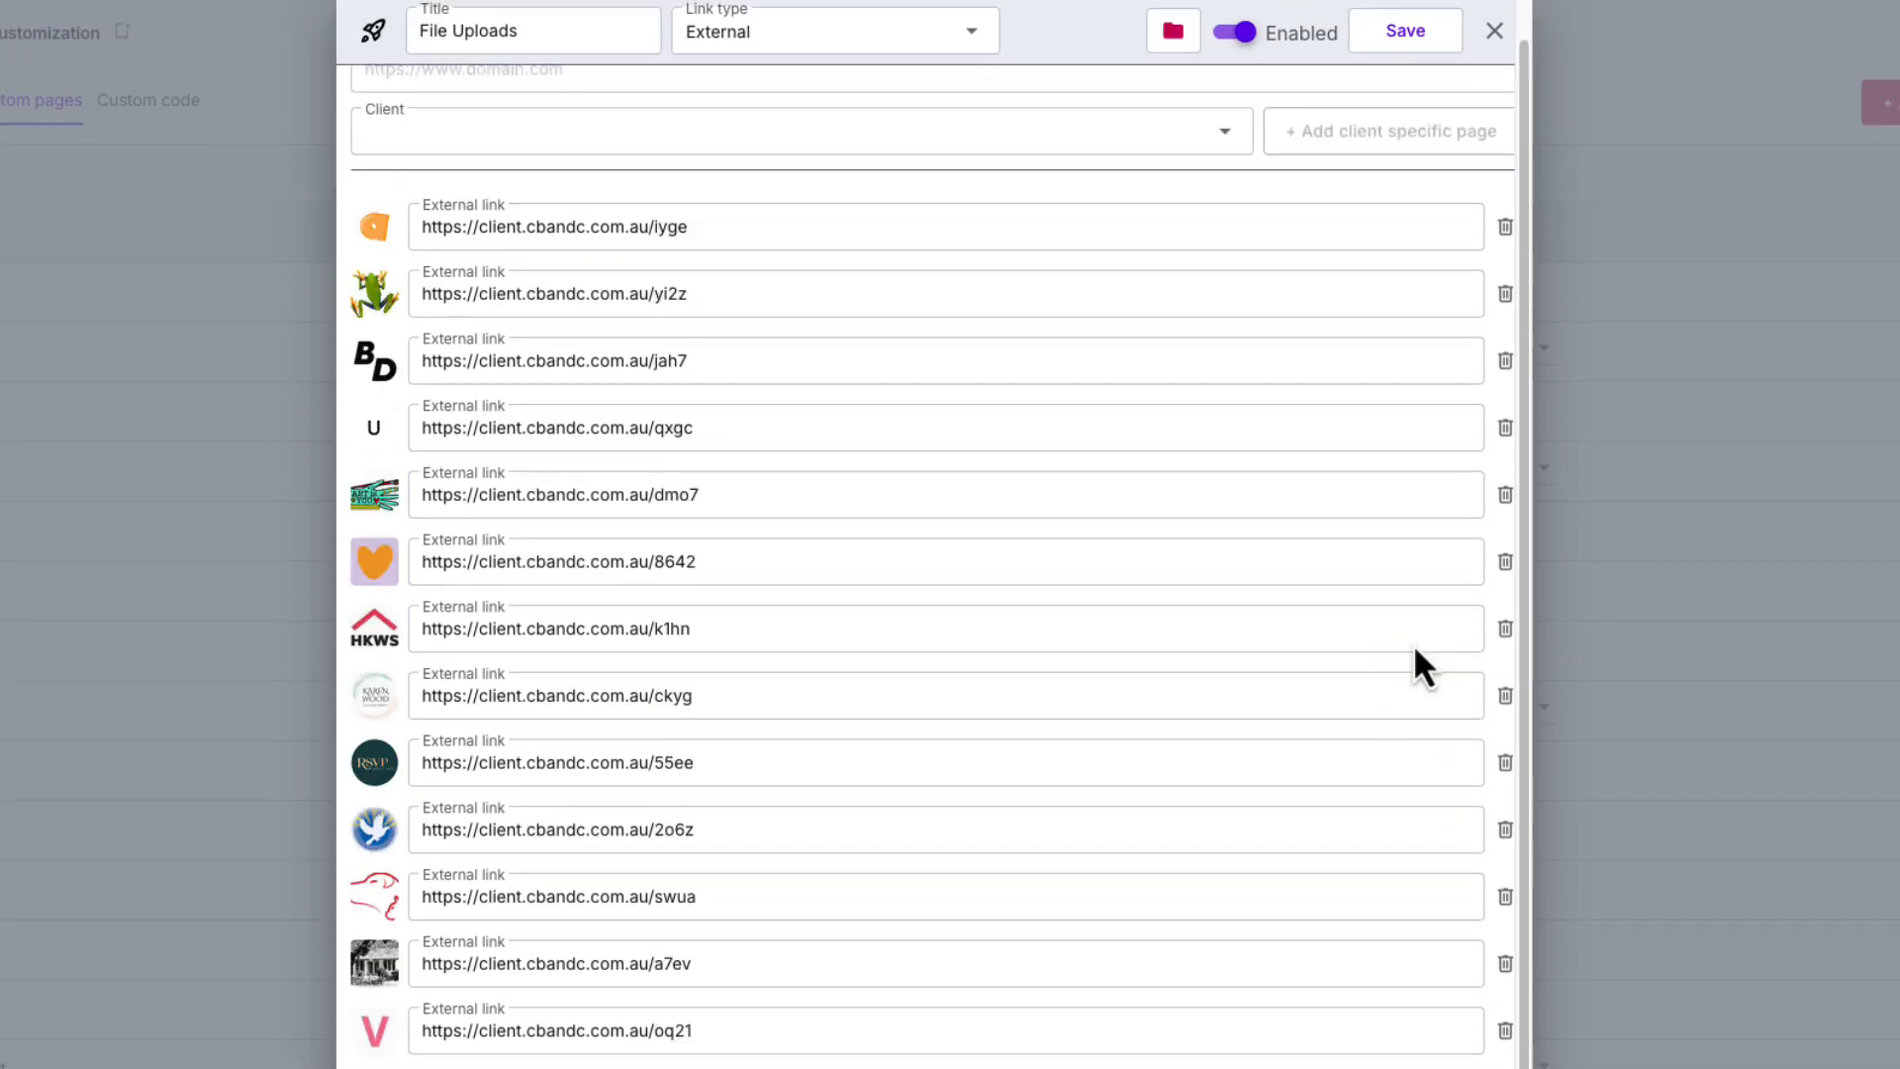
click(1403, 44)
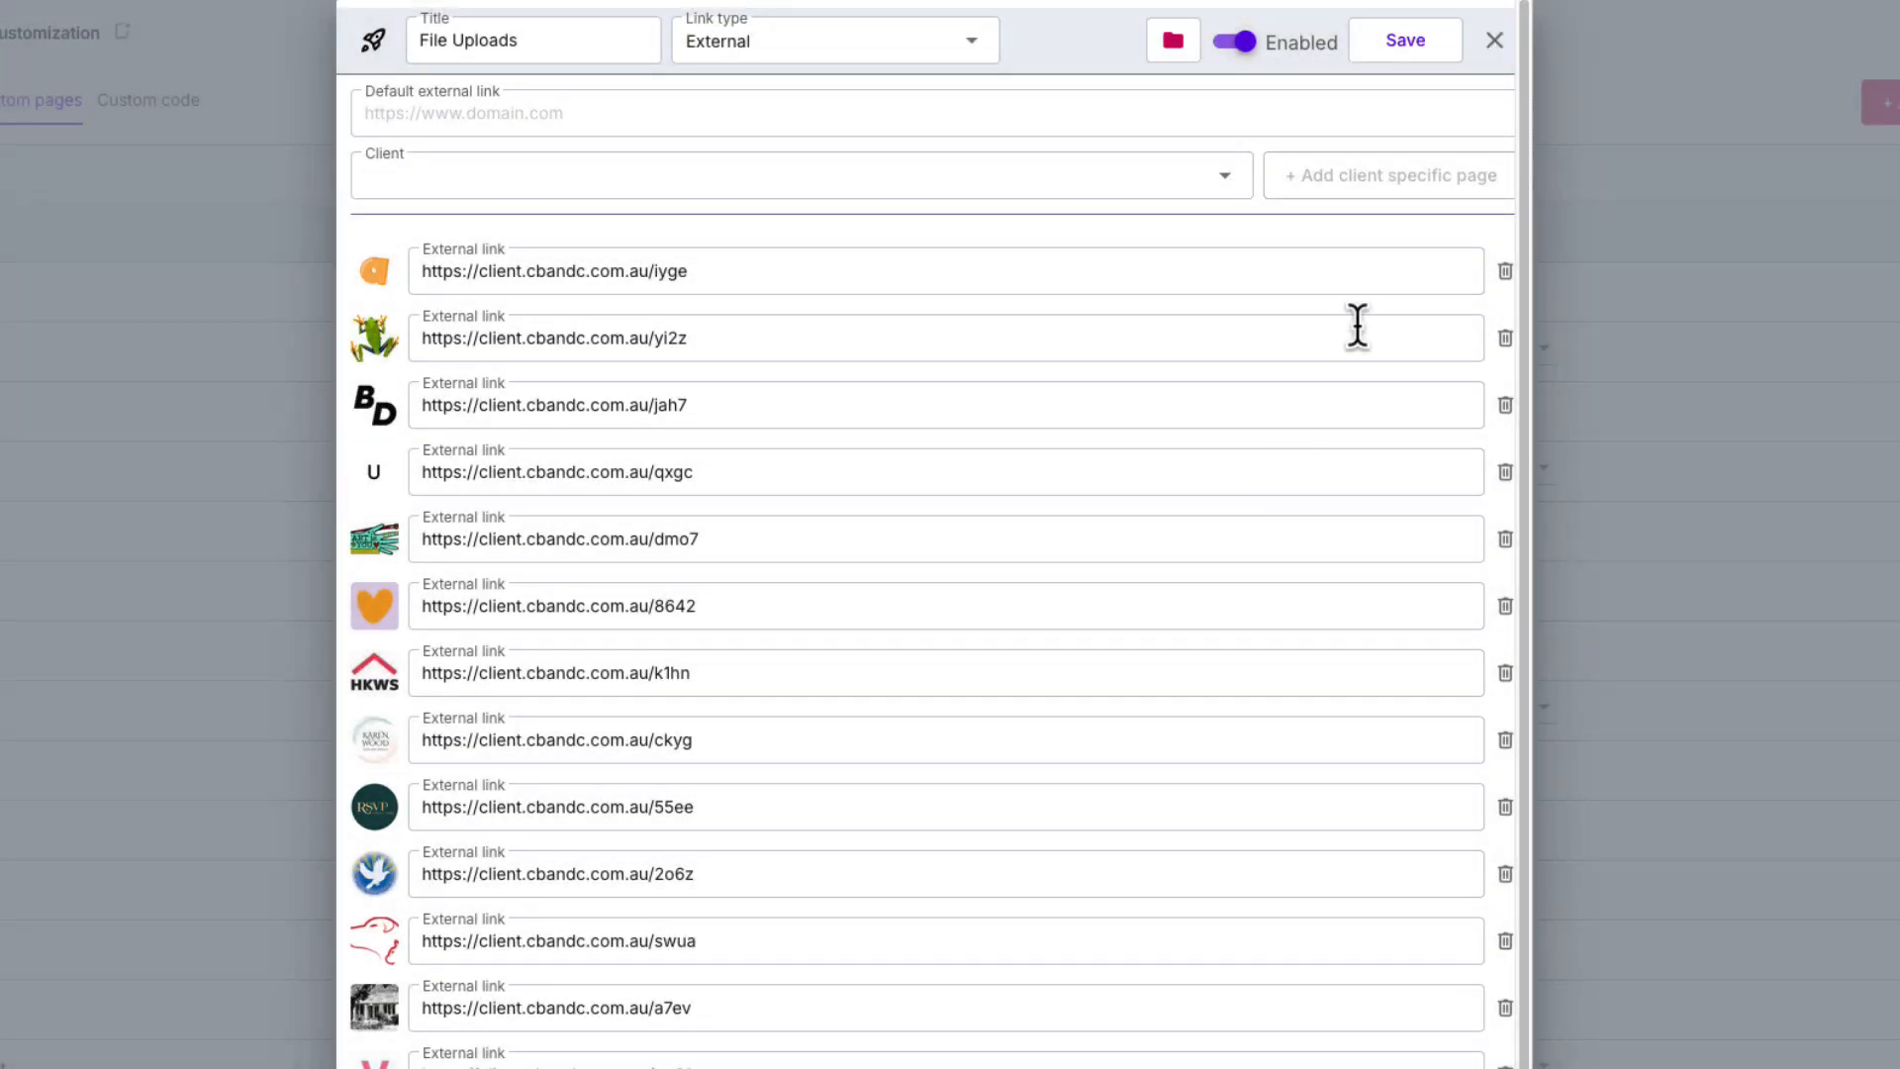
click(1510, 72)
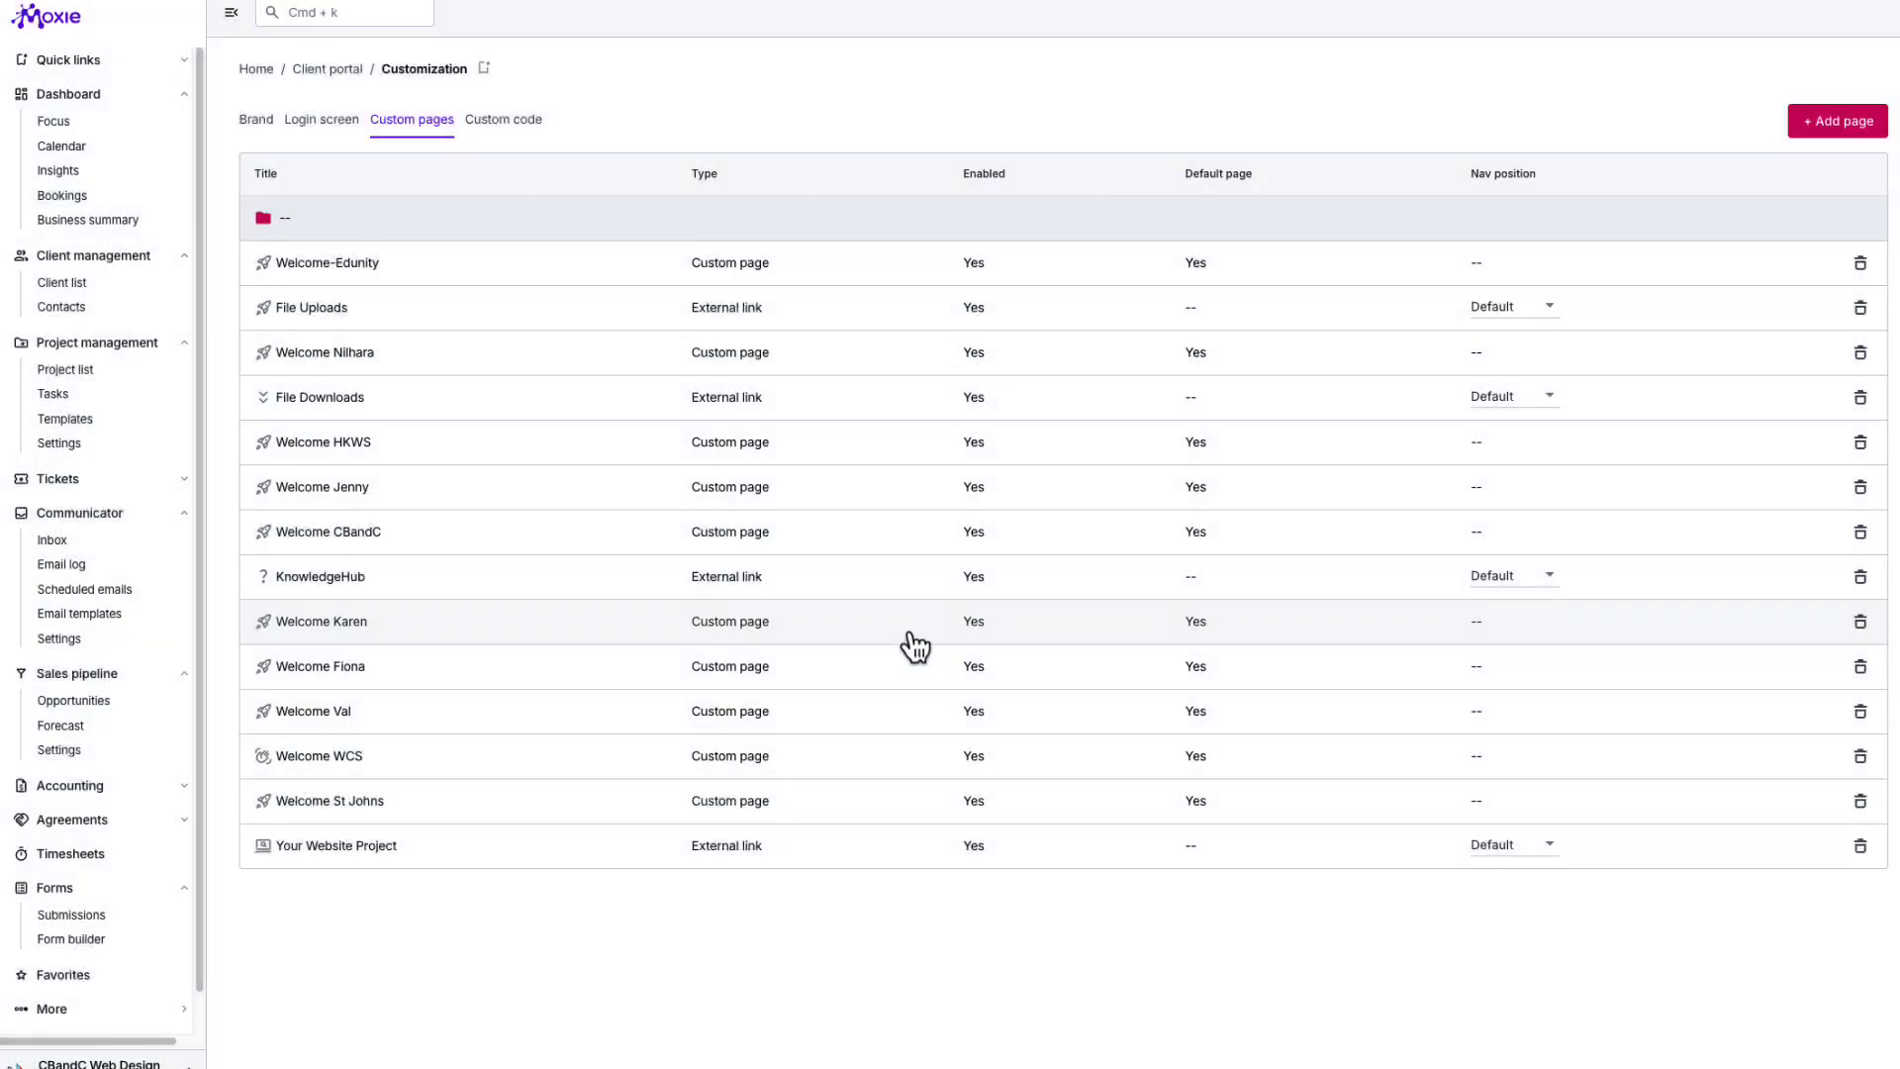
Open the File Downloads custom page and add a client-specific page for CBandC Web Hosting
click(320, 400)
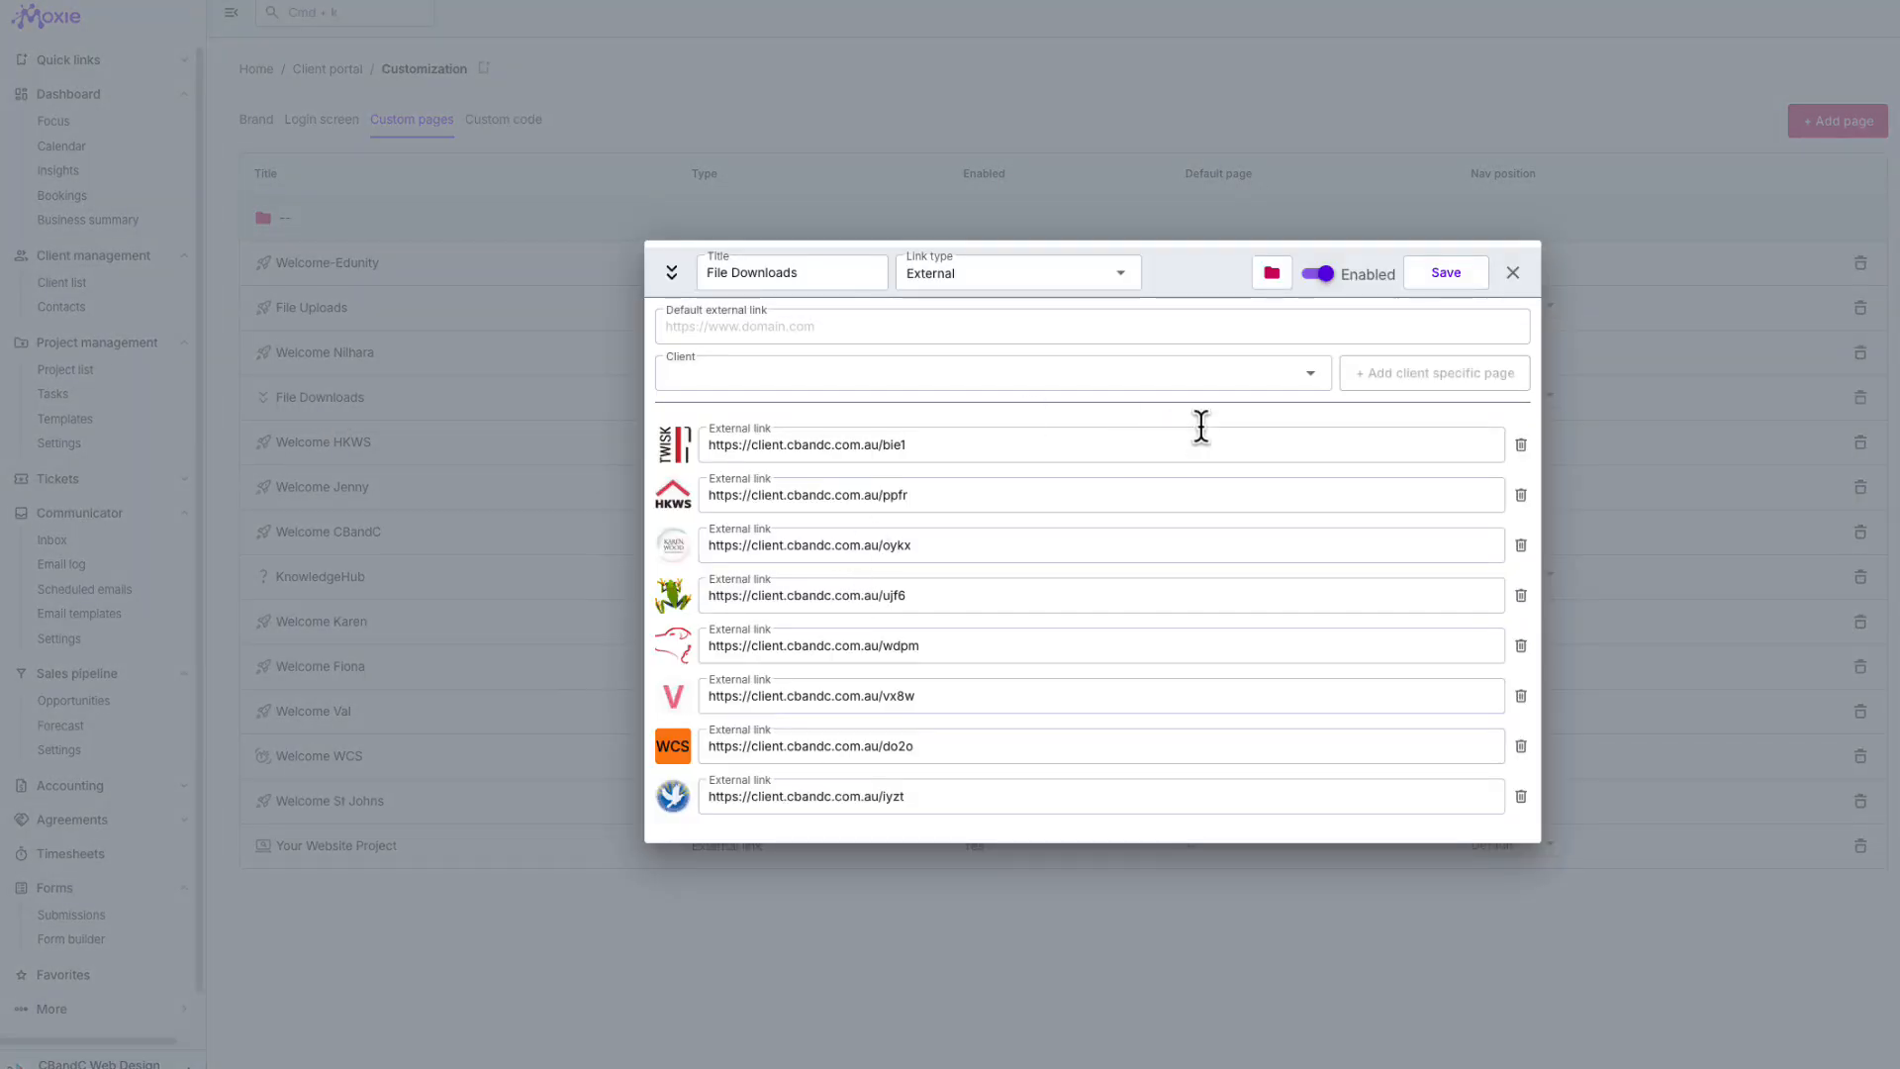
click(1310, 373)
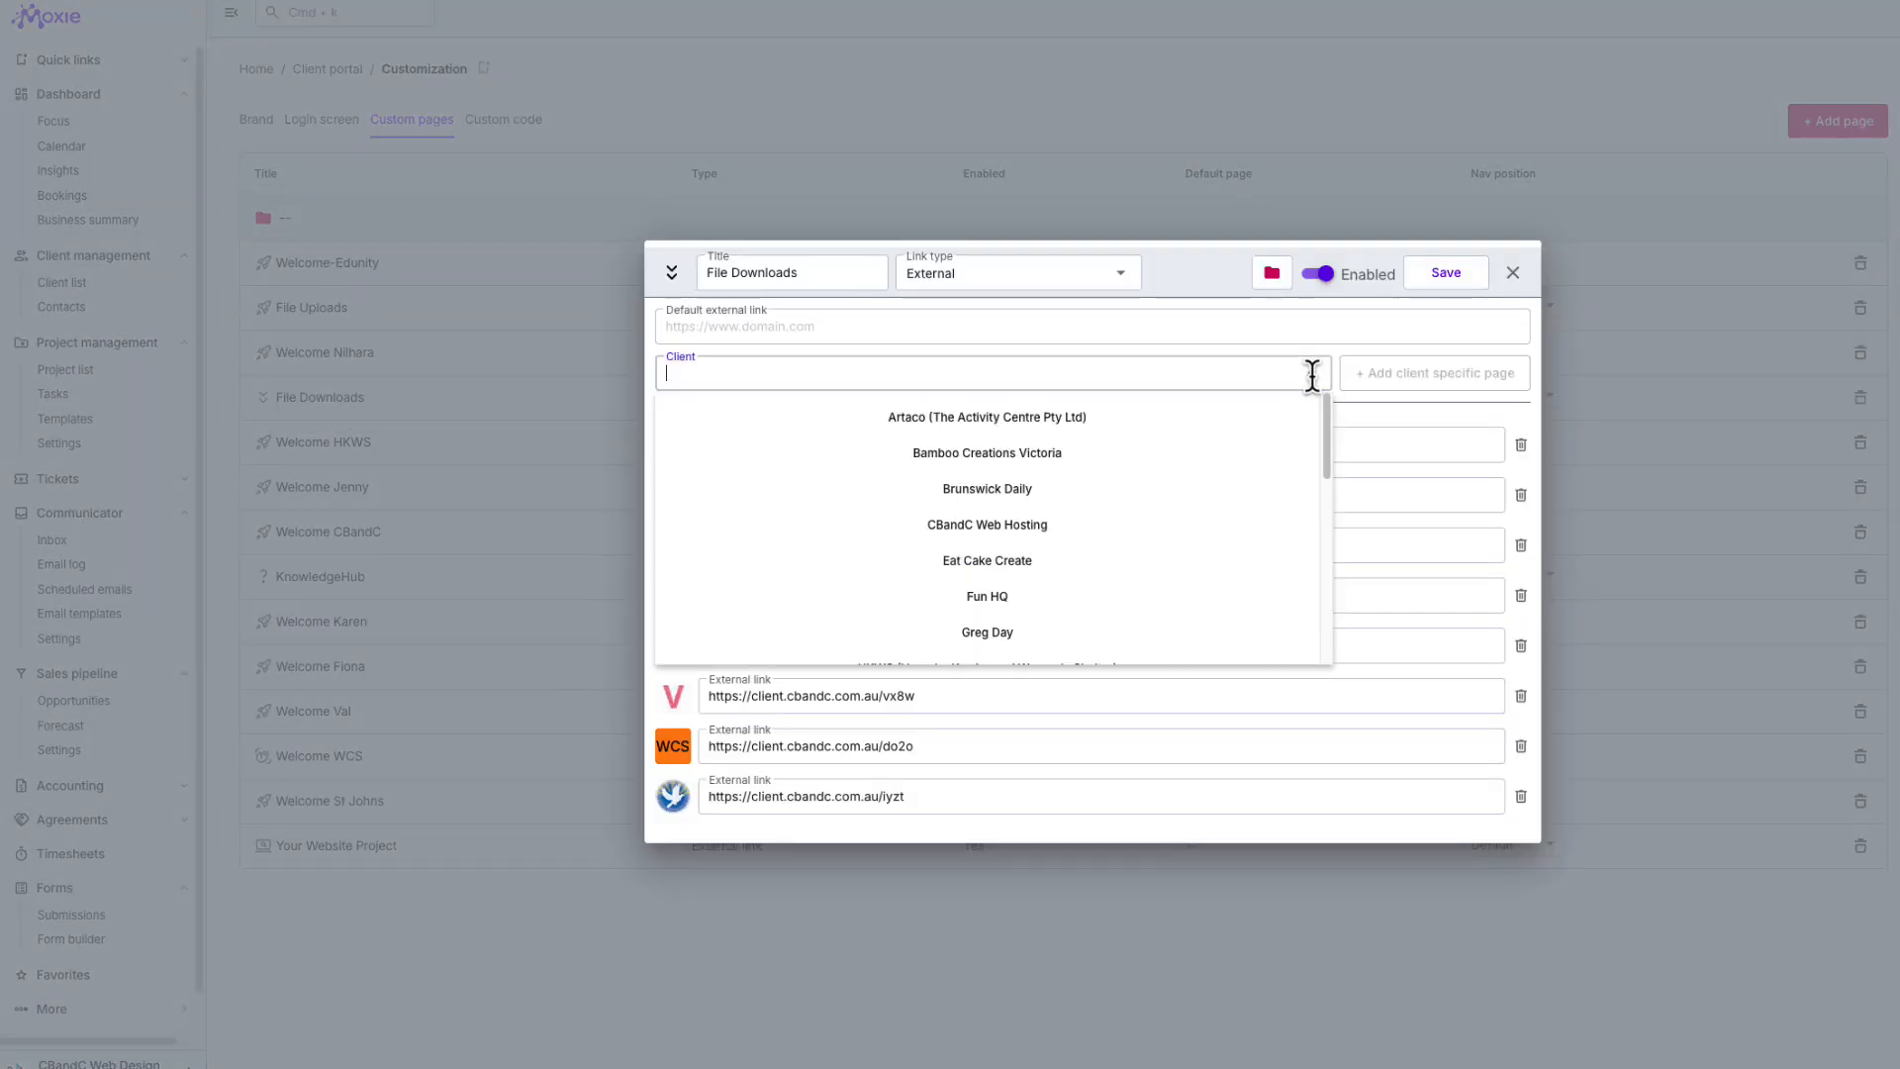
click(1019, 534)
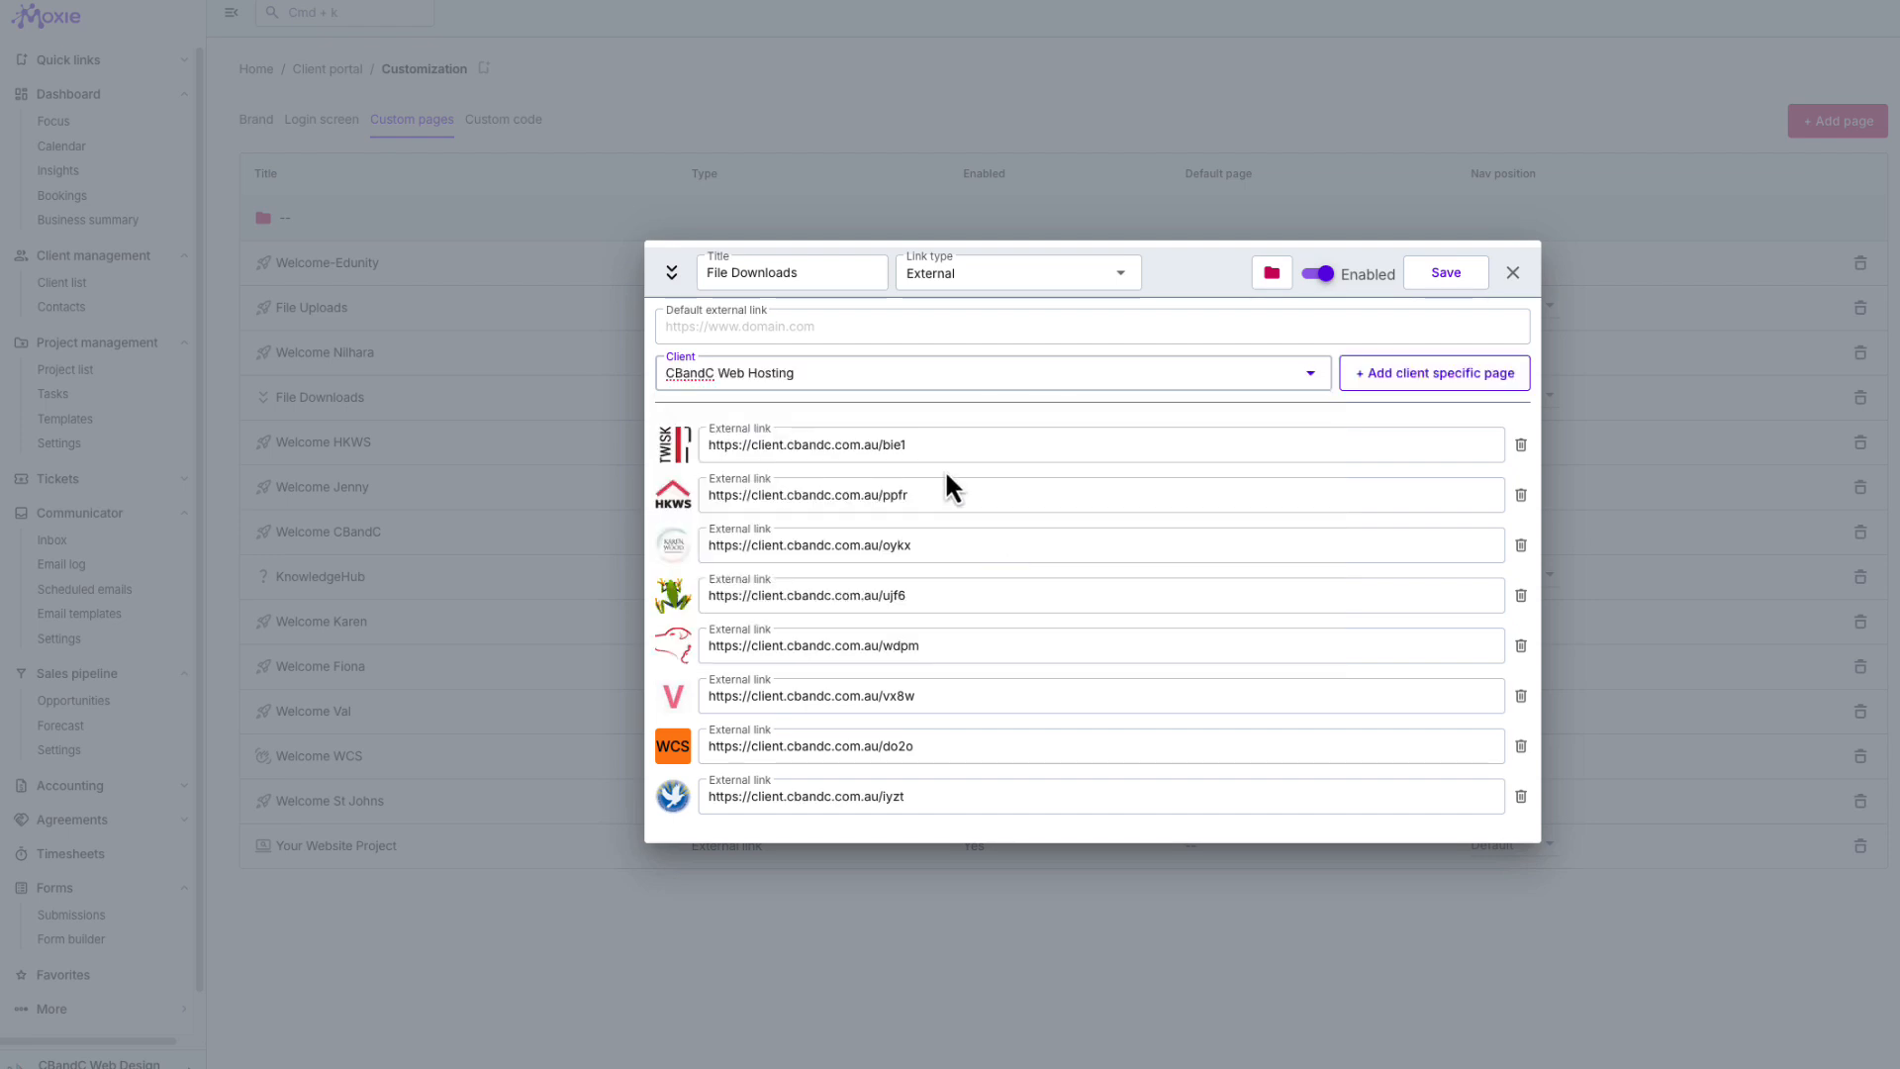
click(1424, 381)
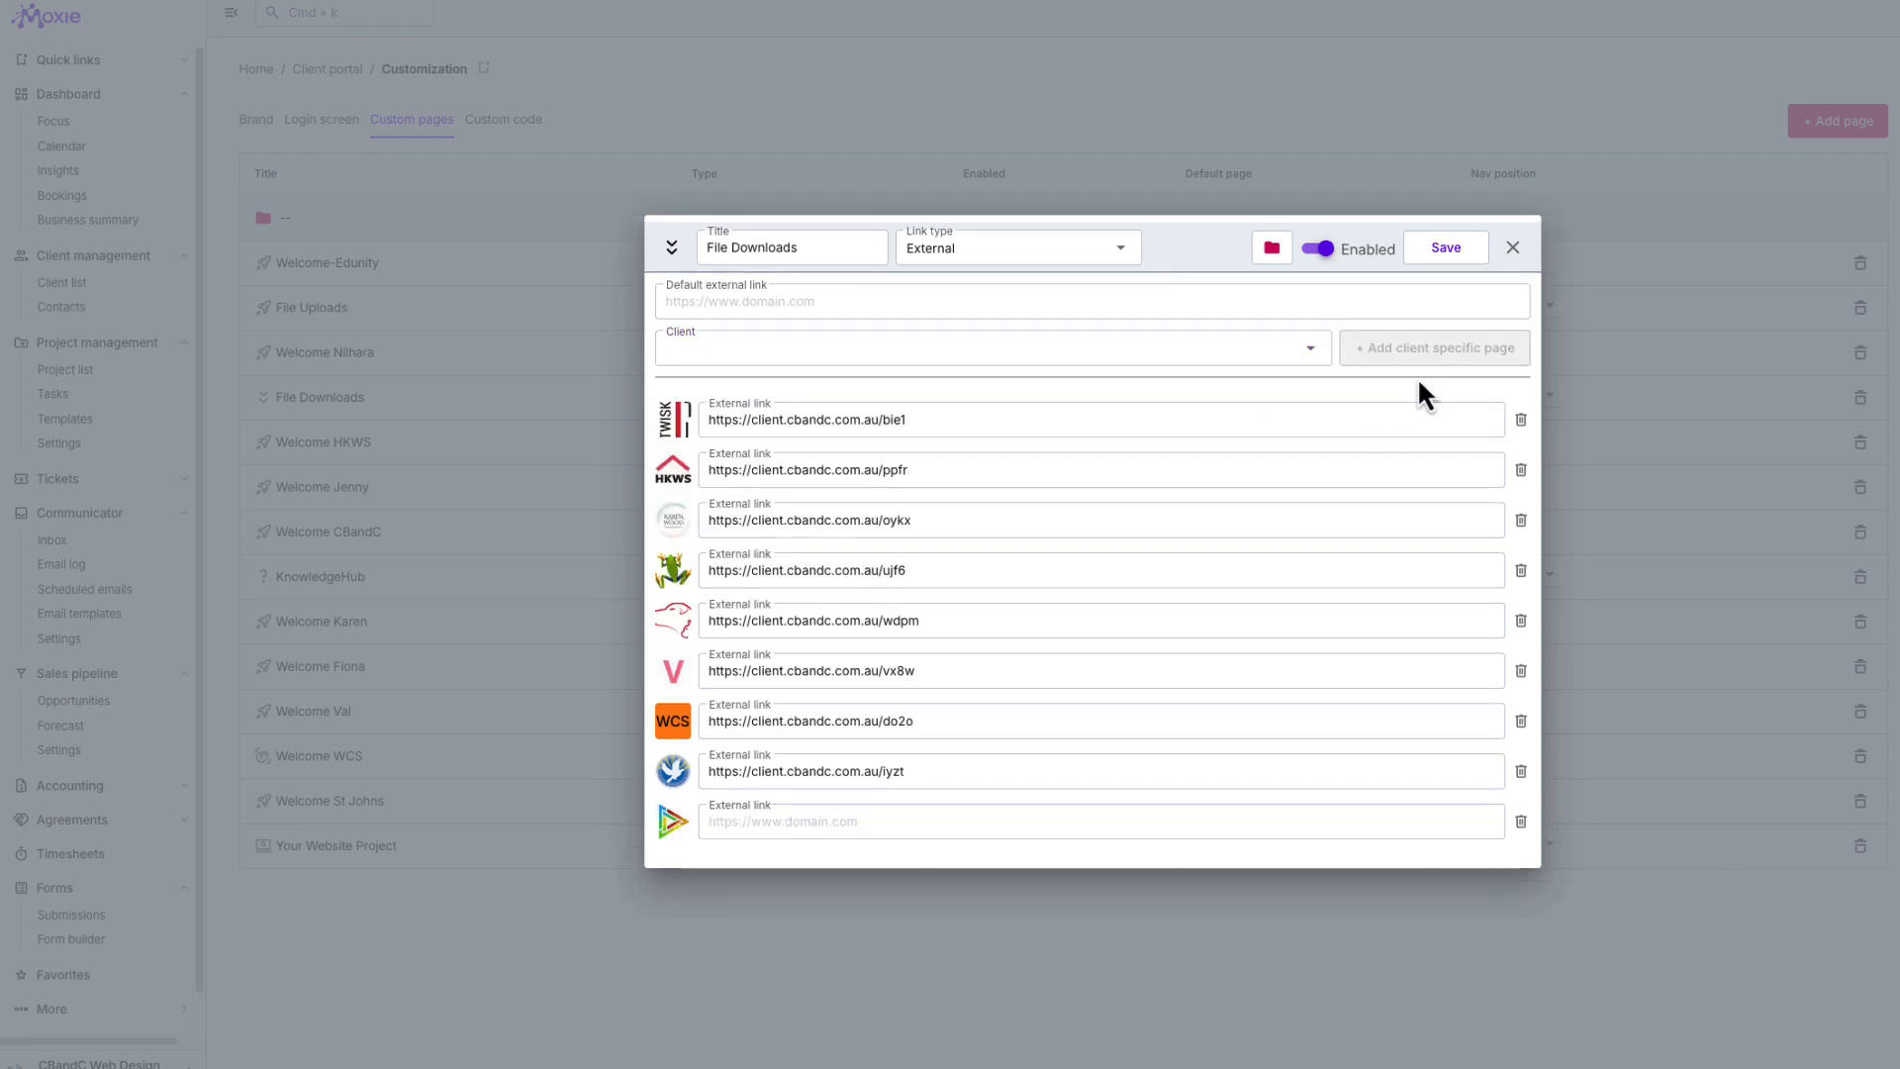
click(790, 821)
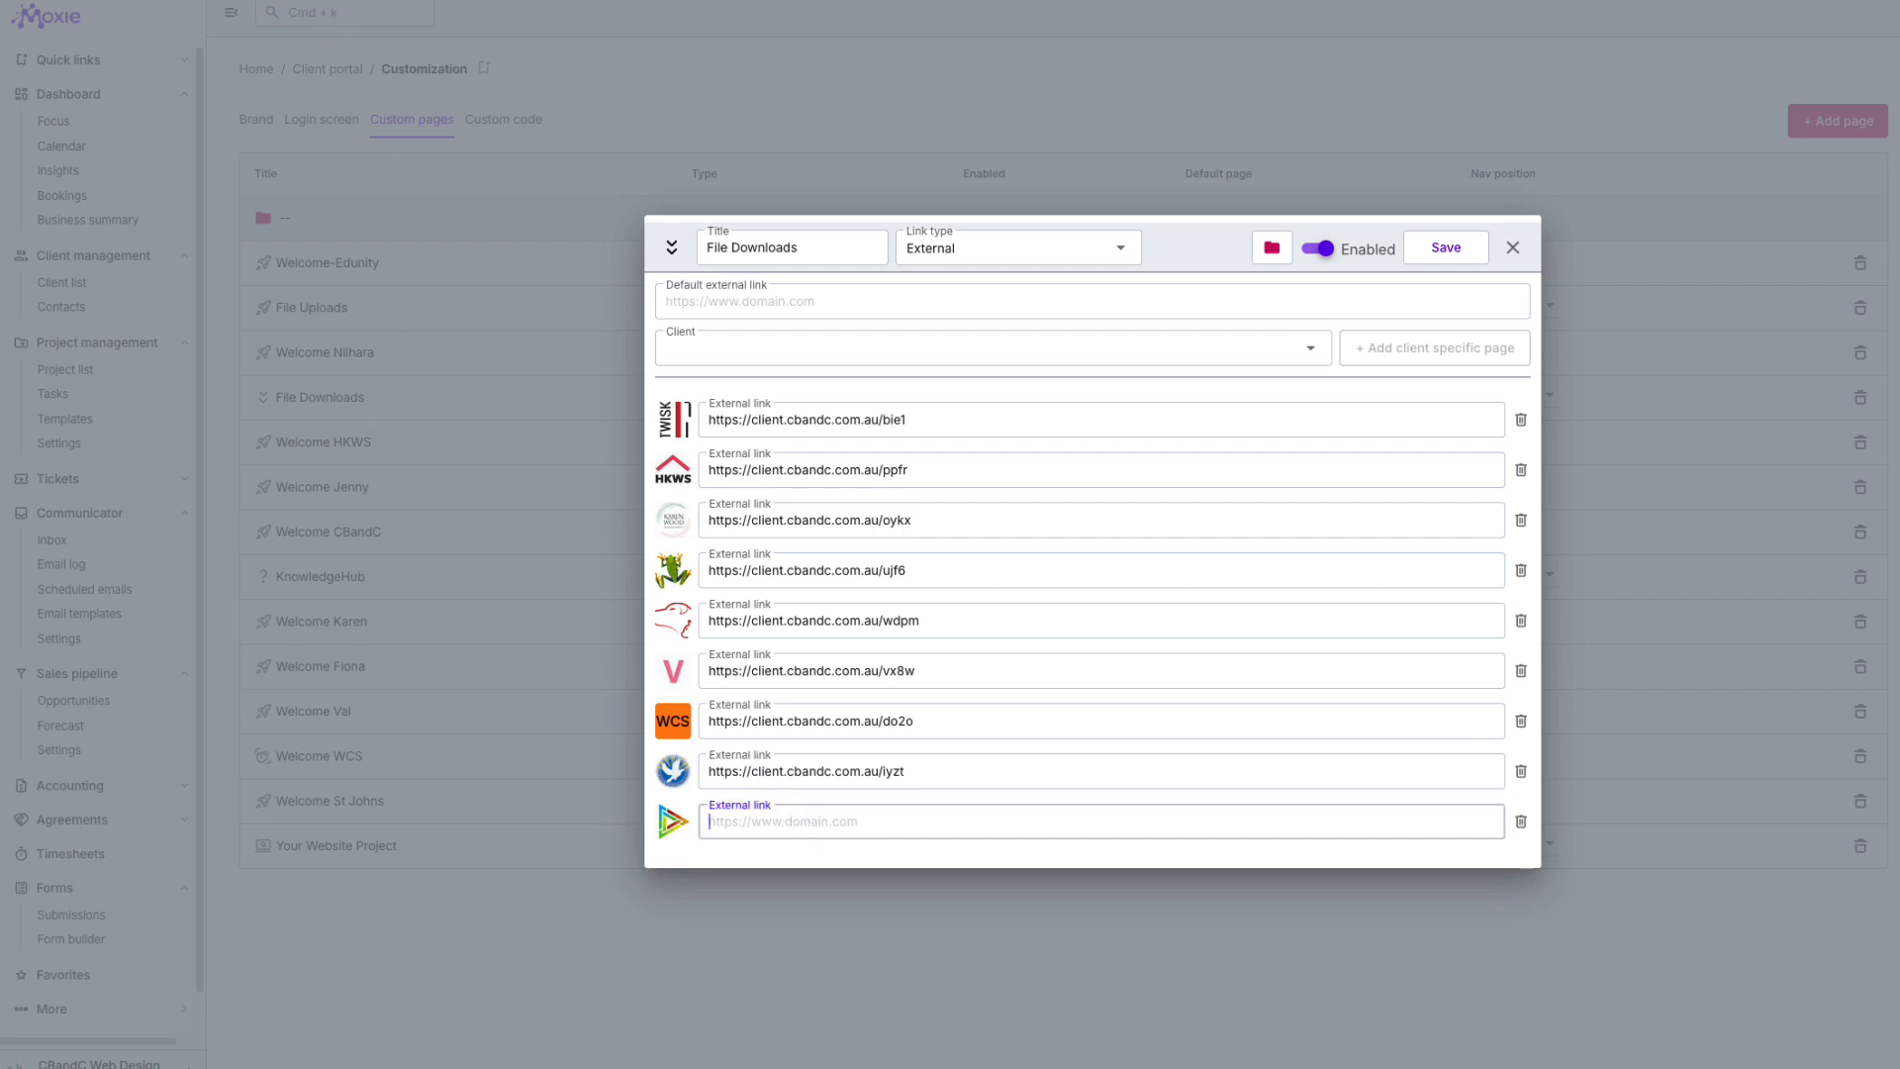
key(alt+Tab)
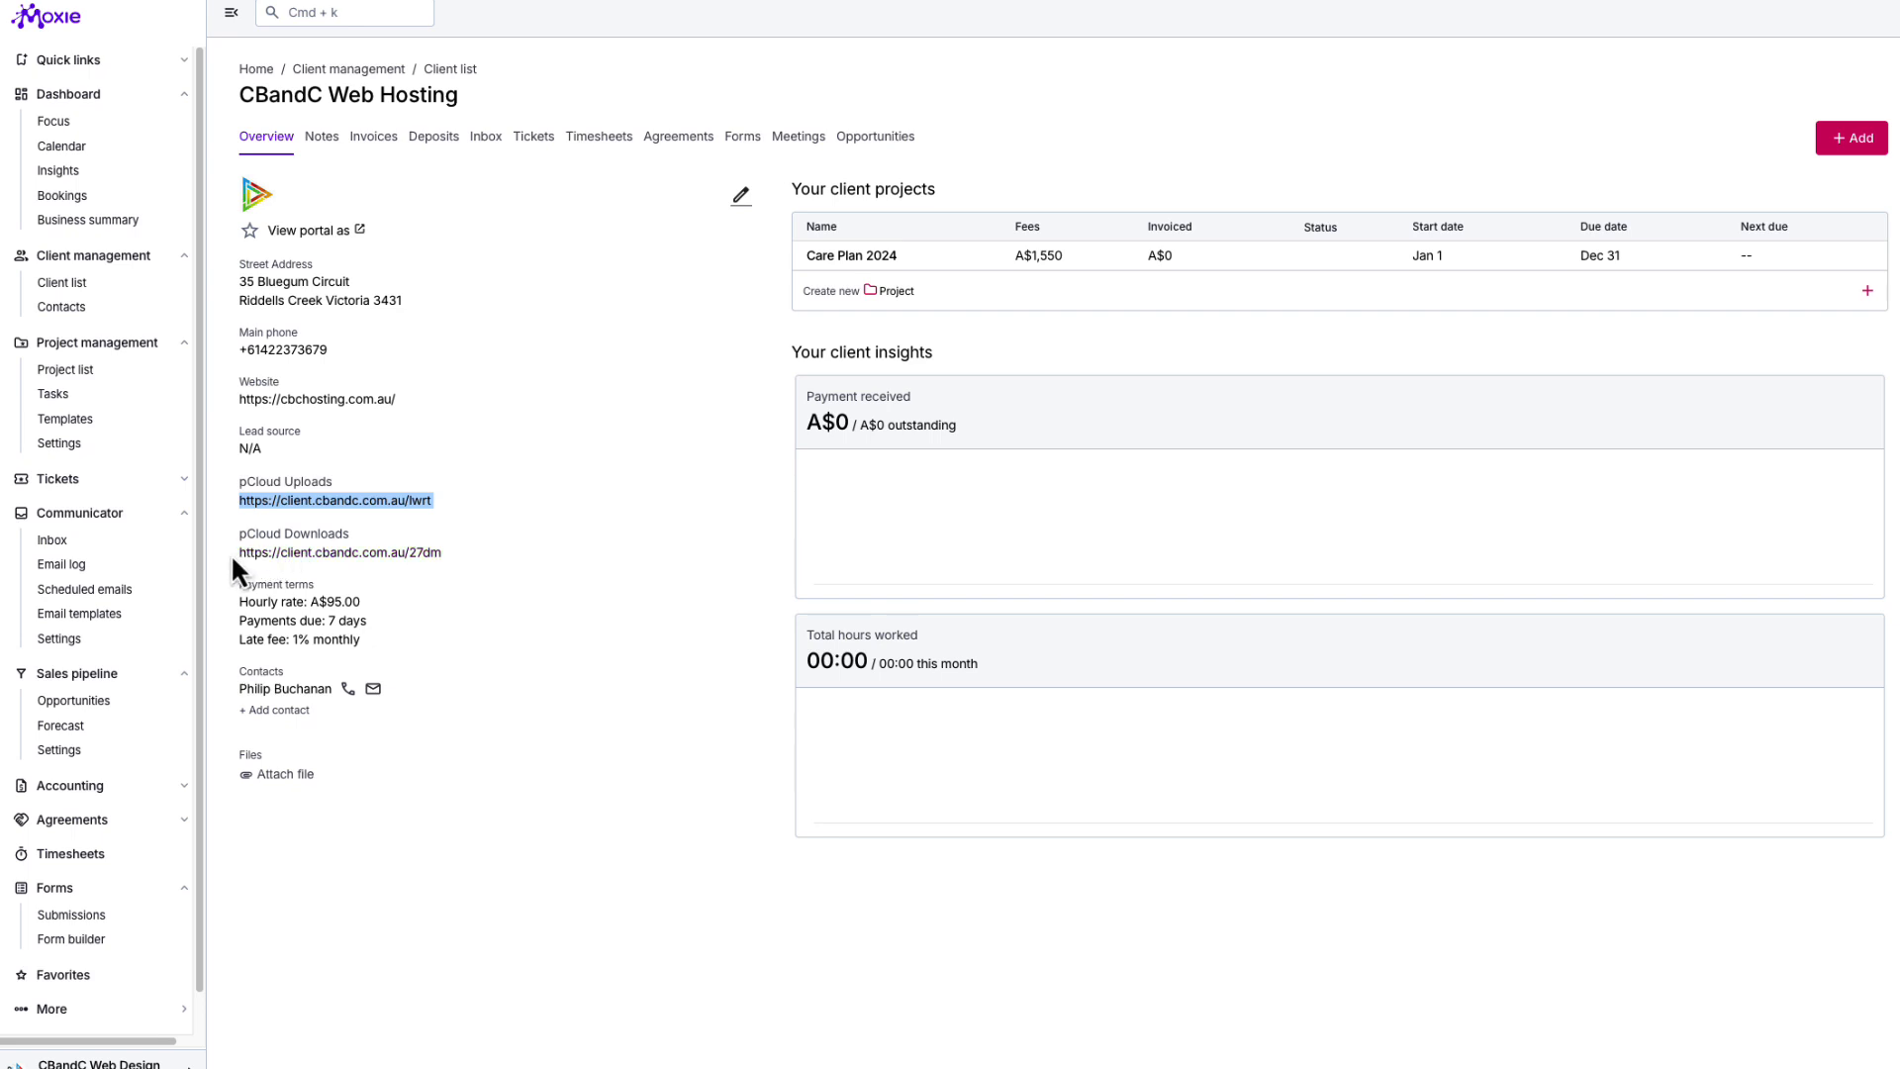
drag(239, 552, 447, 562)
key(ctrl+c)
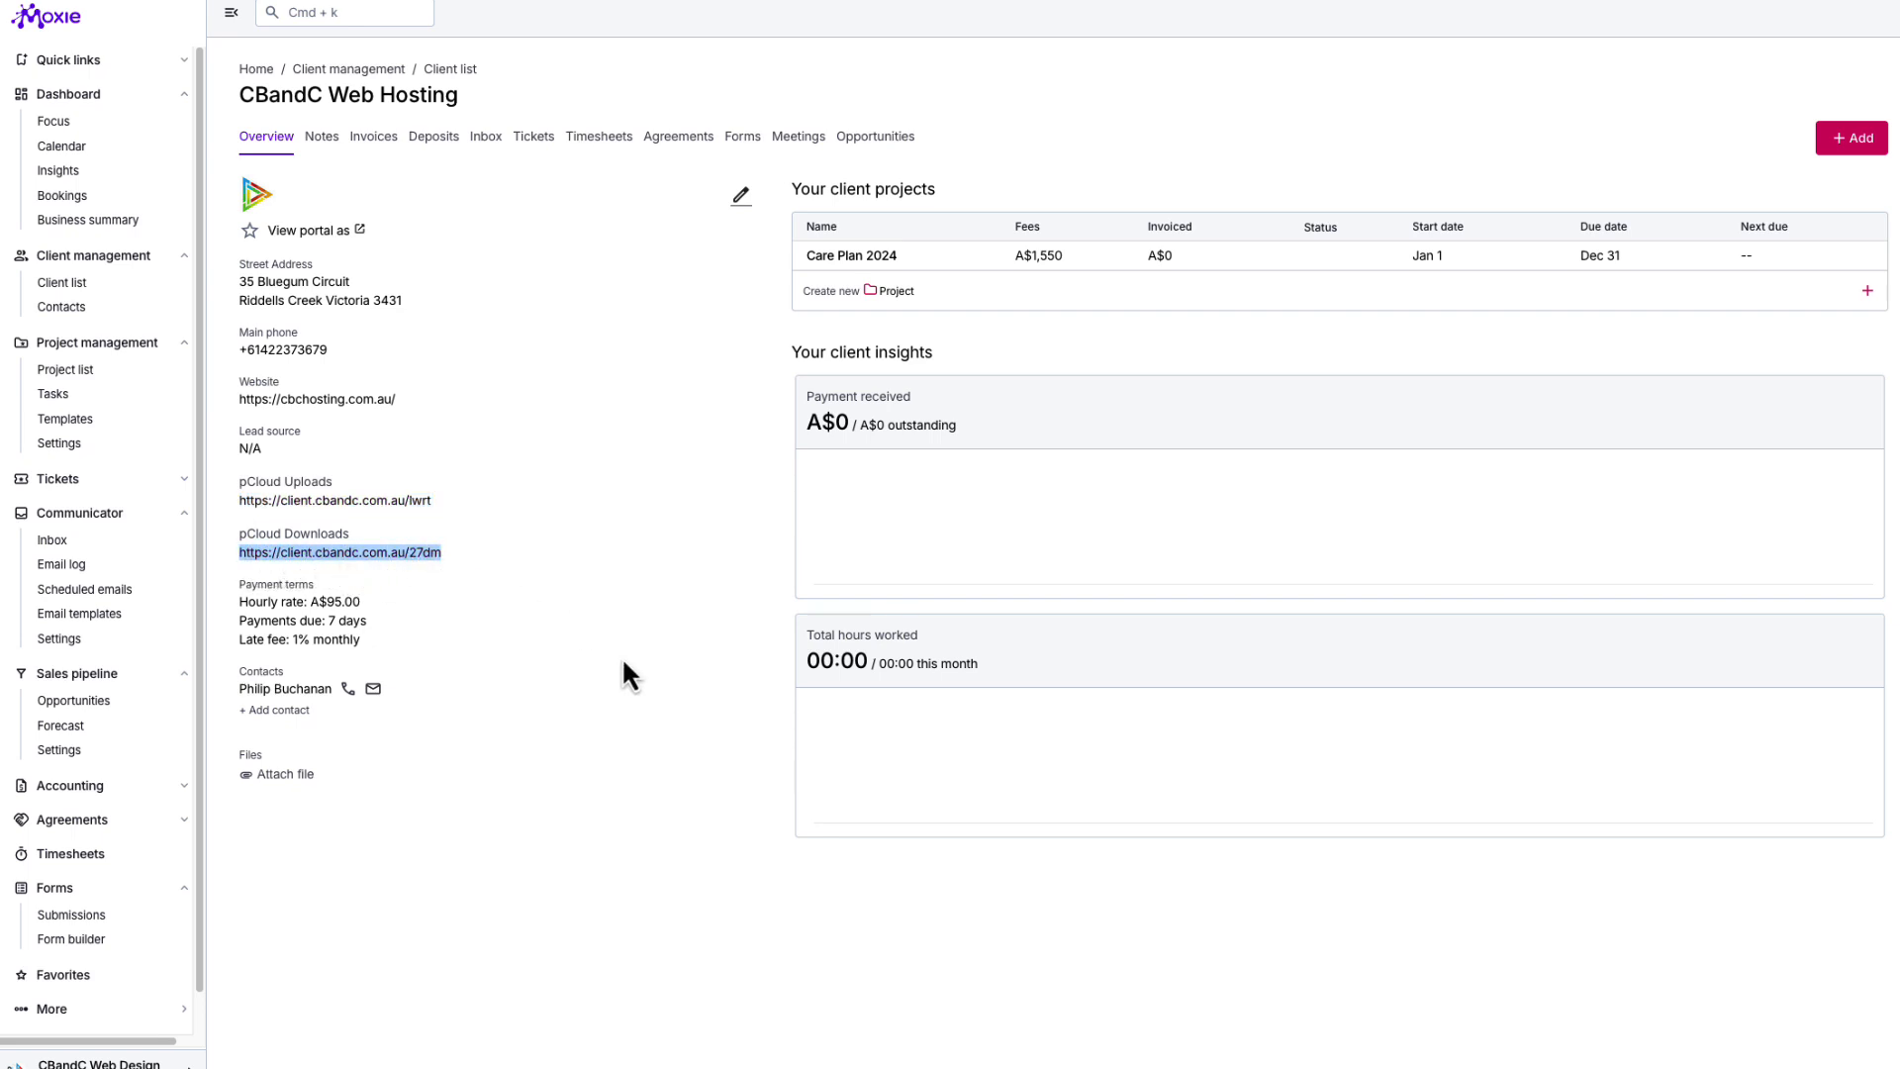
key(alt+Tab)
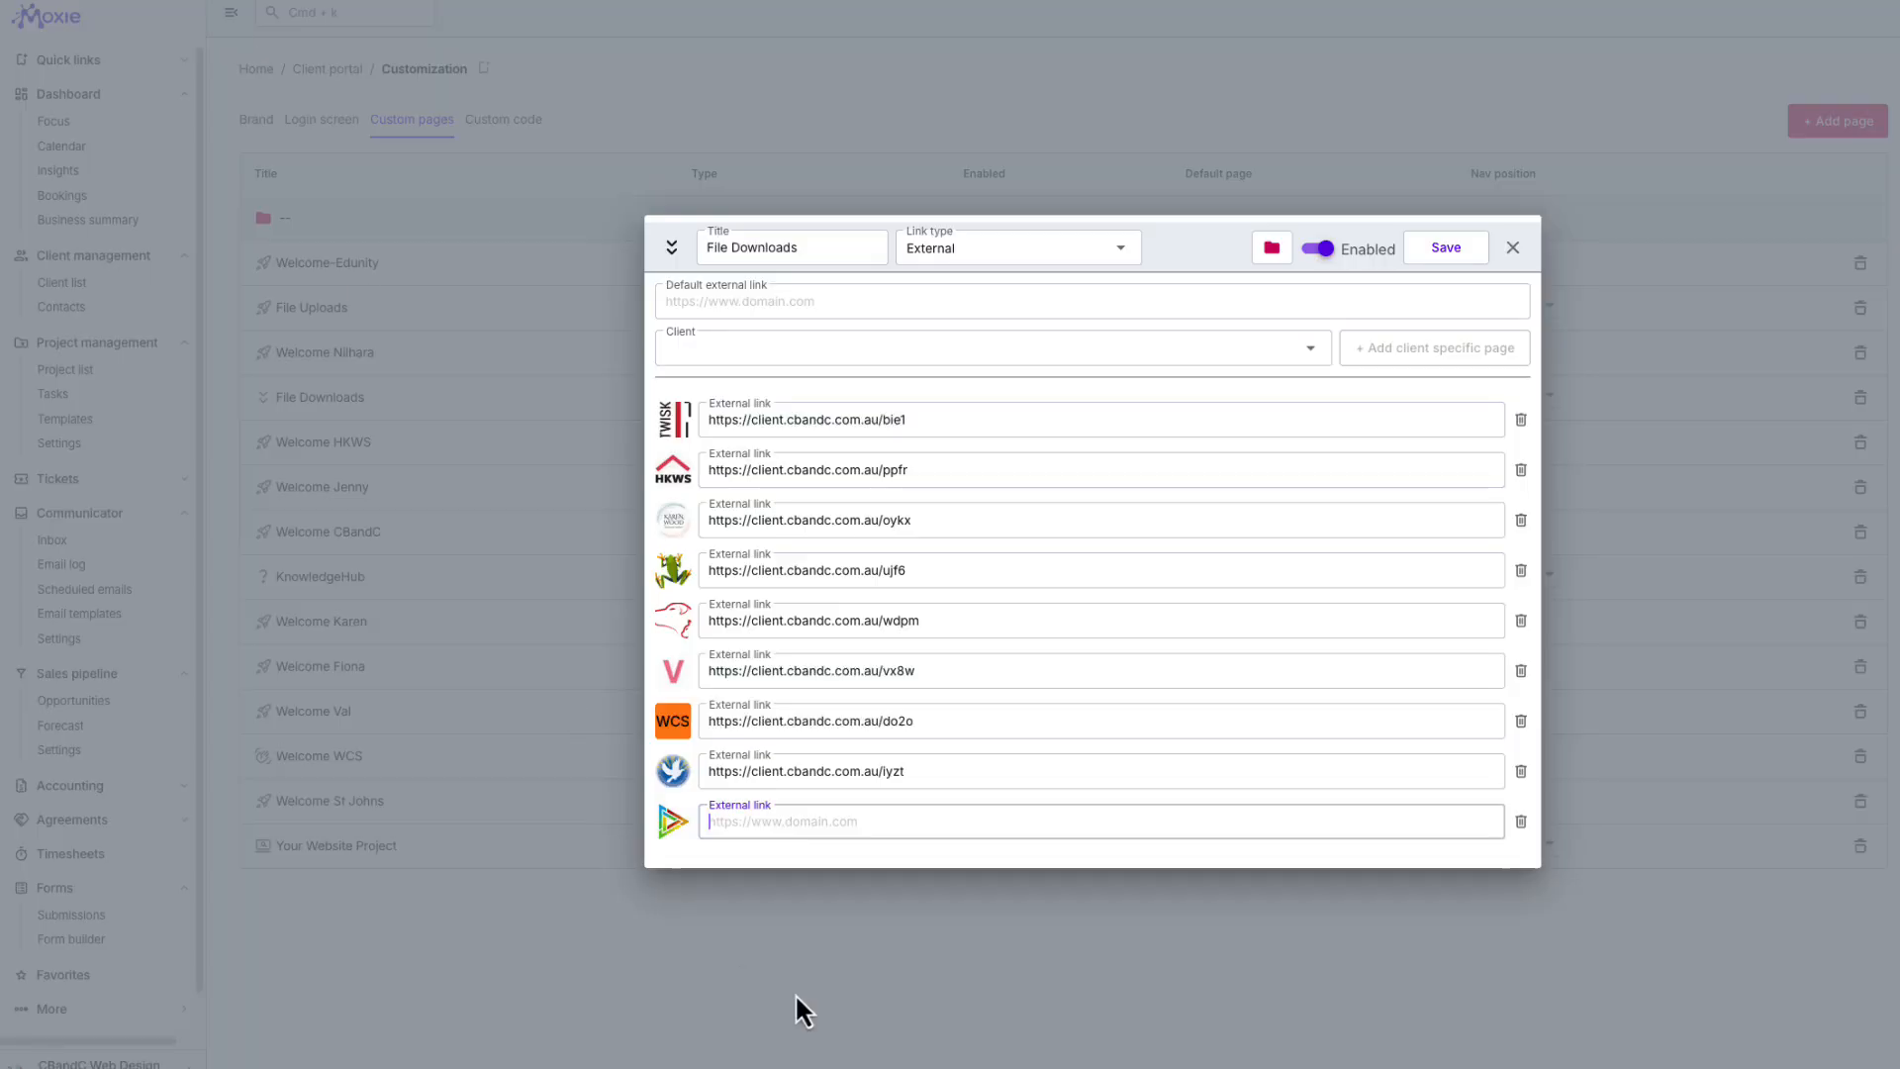
key(ctrl+v)
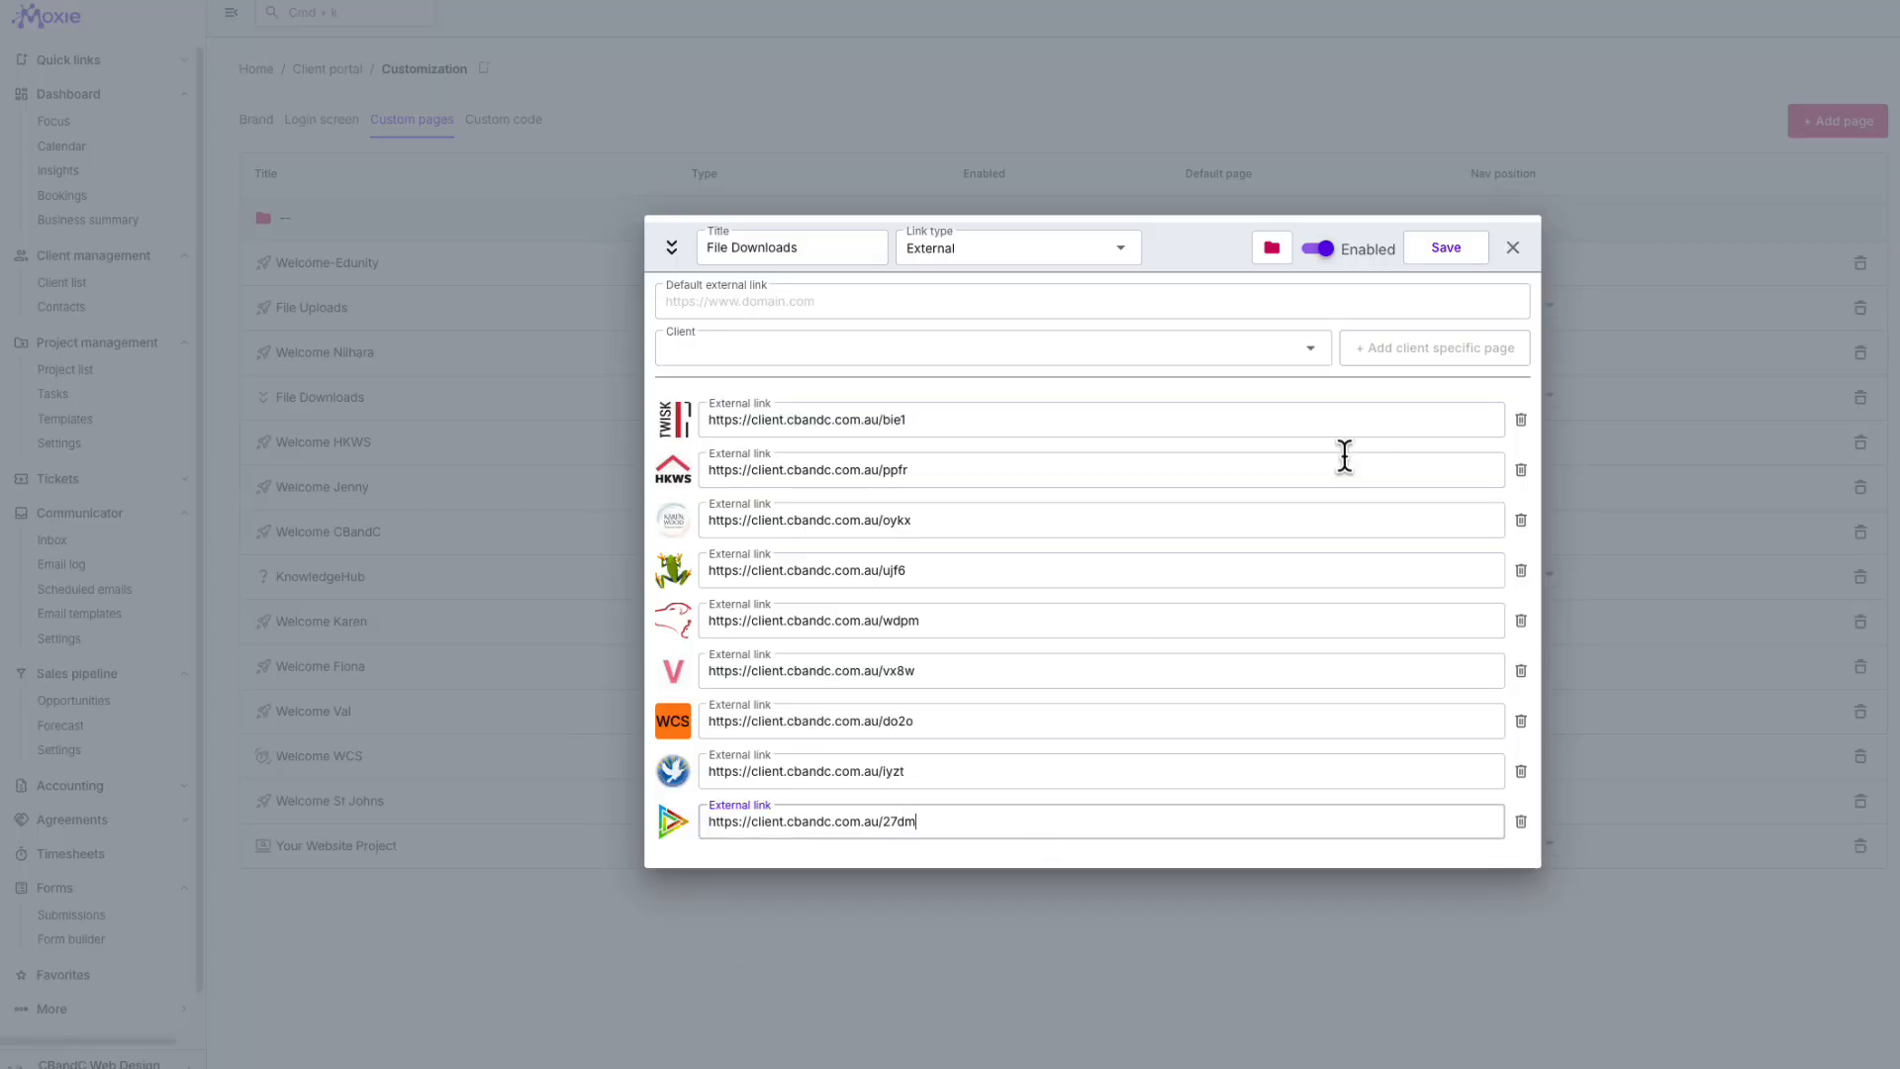
click(1445, 256)
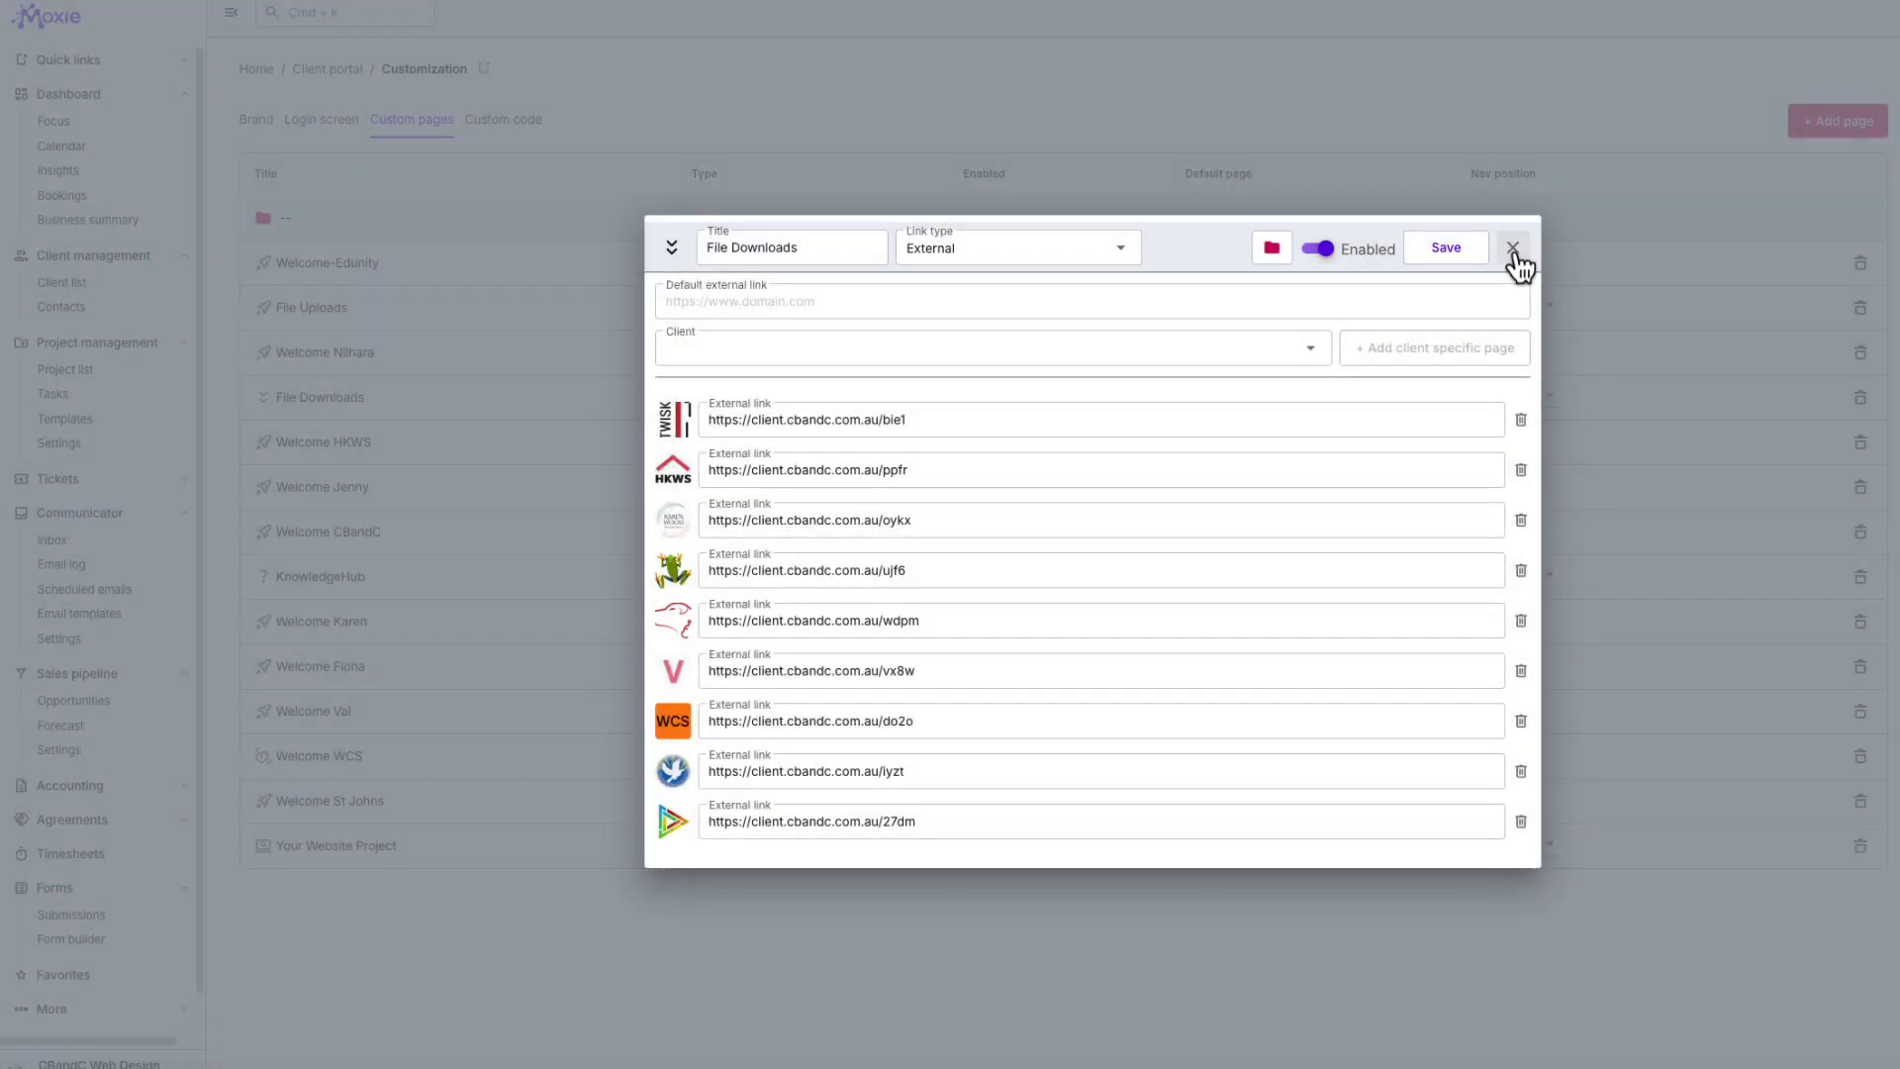
click(1513, 250)
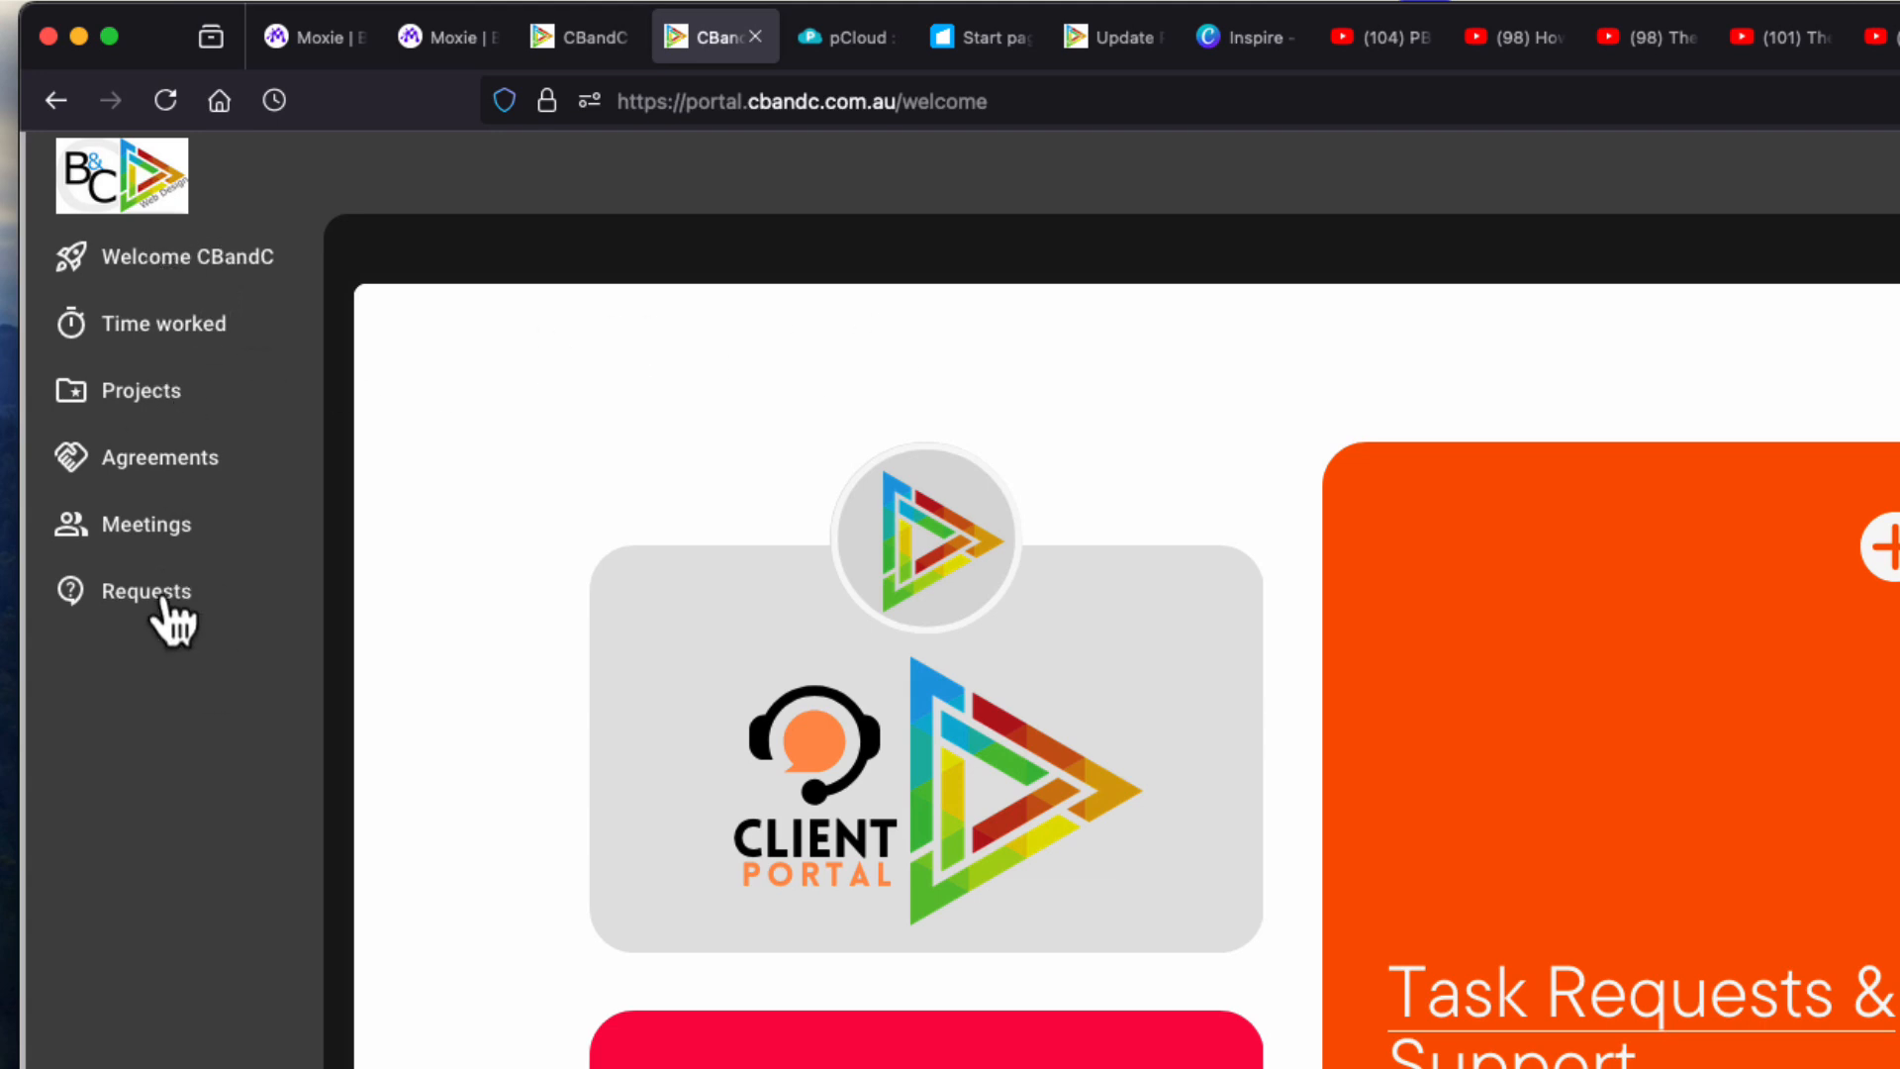
Reload the CBandC client portal and follow the File Uploads link on its welcome page
click(175, 111)
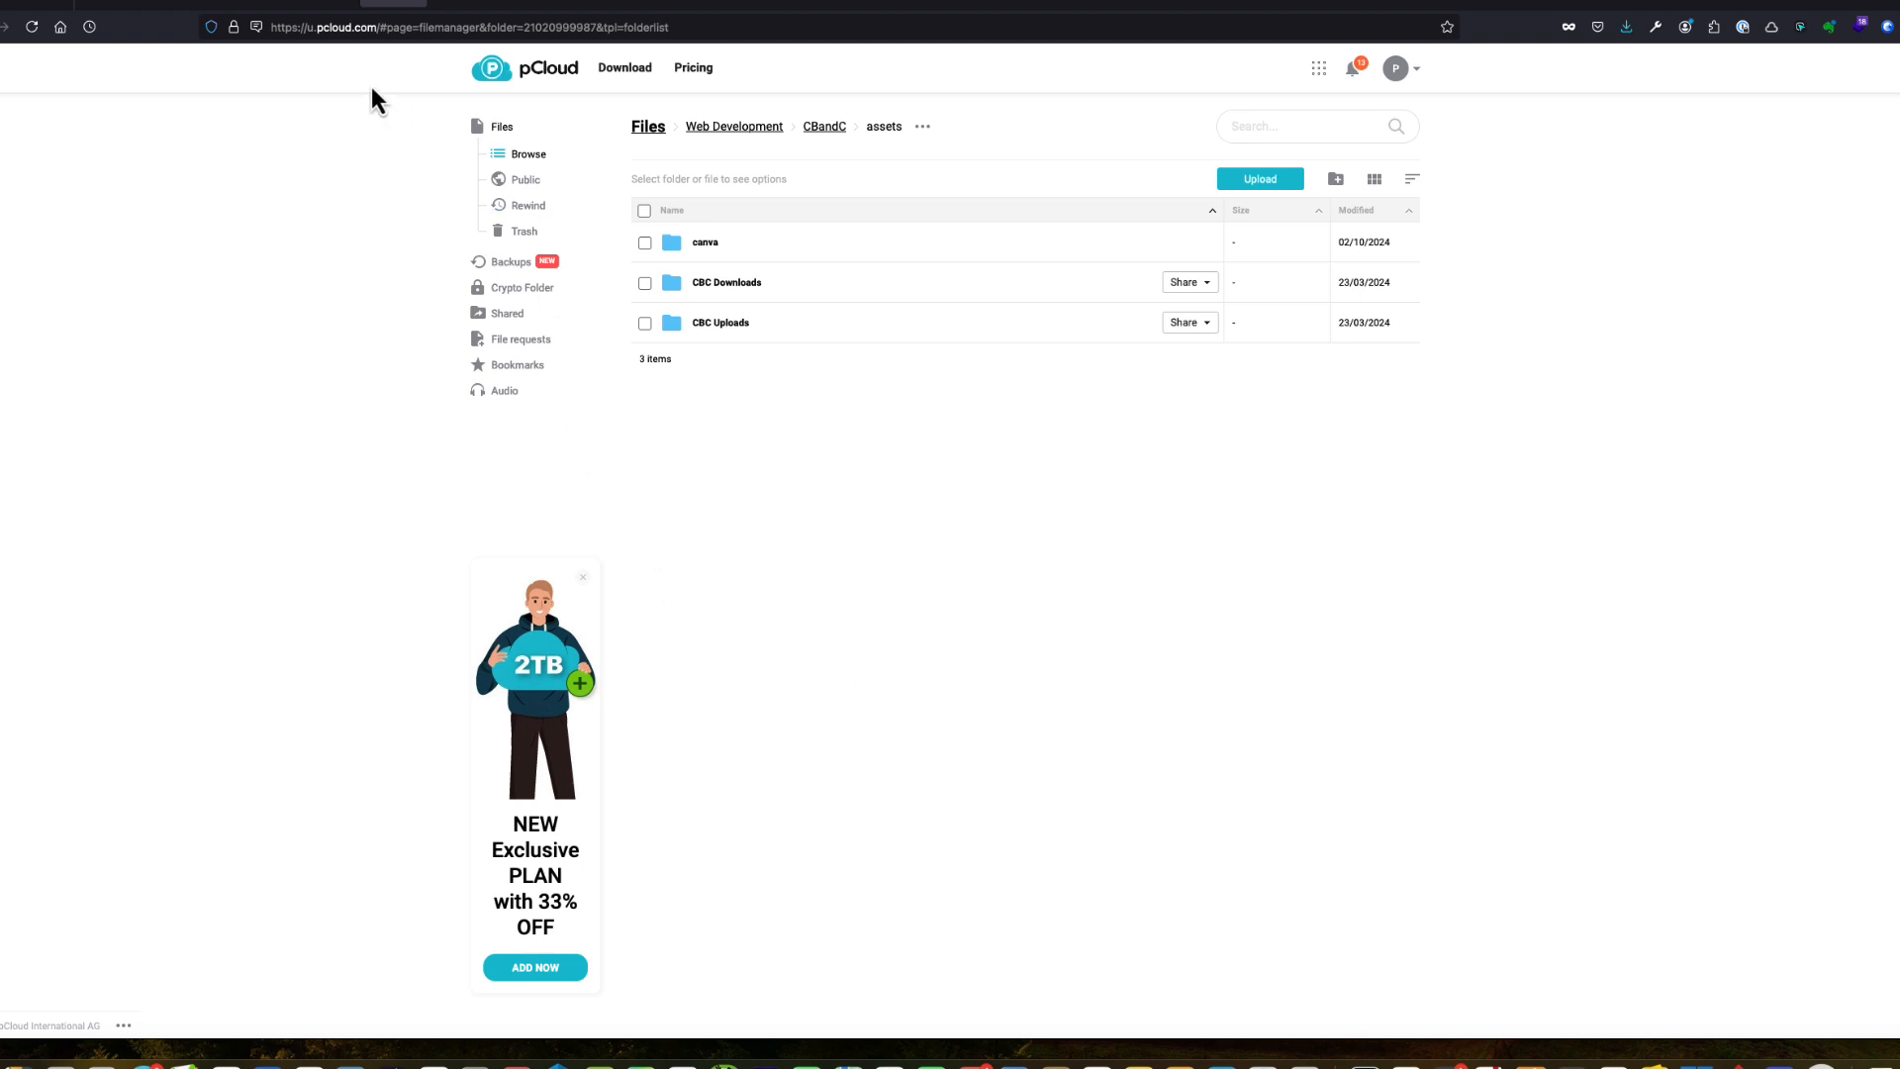
click(309, 9)
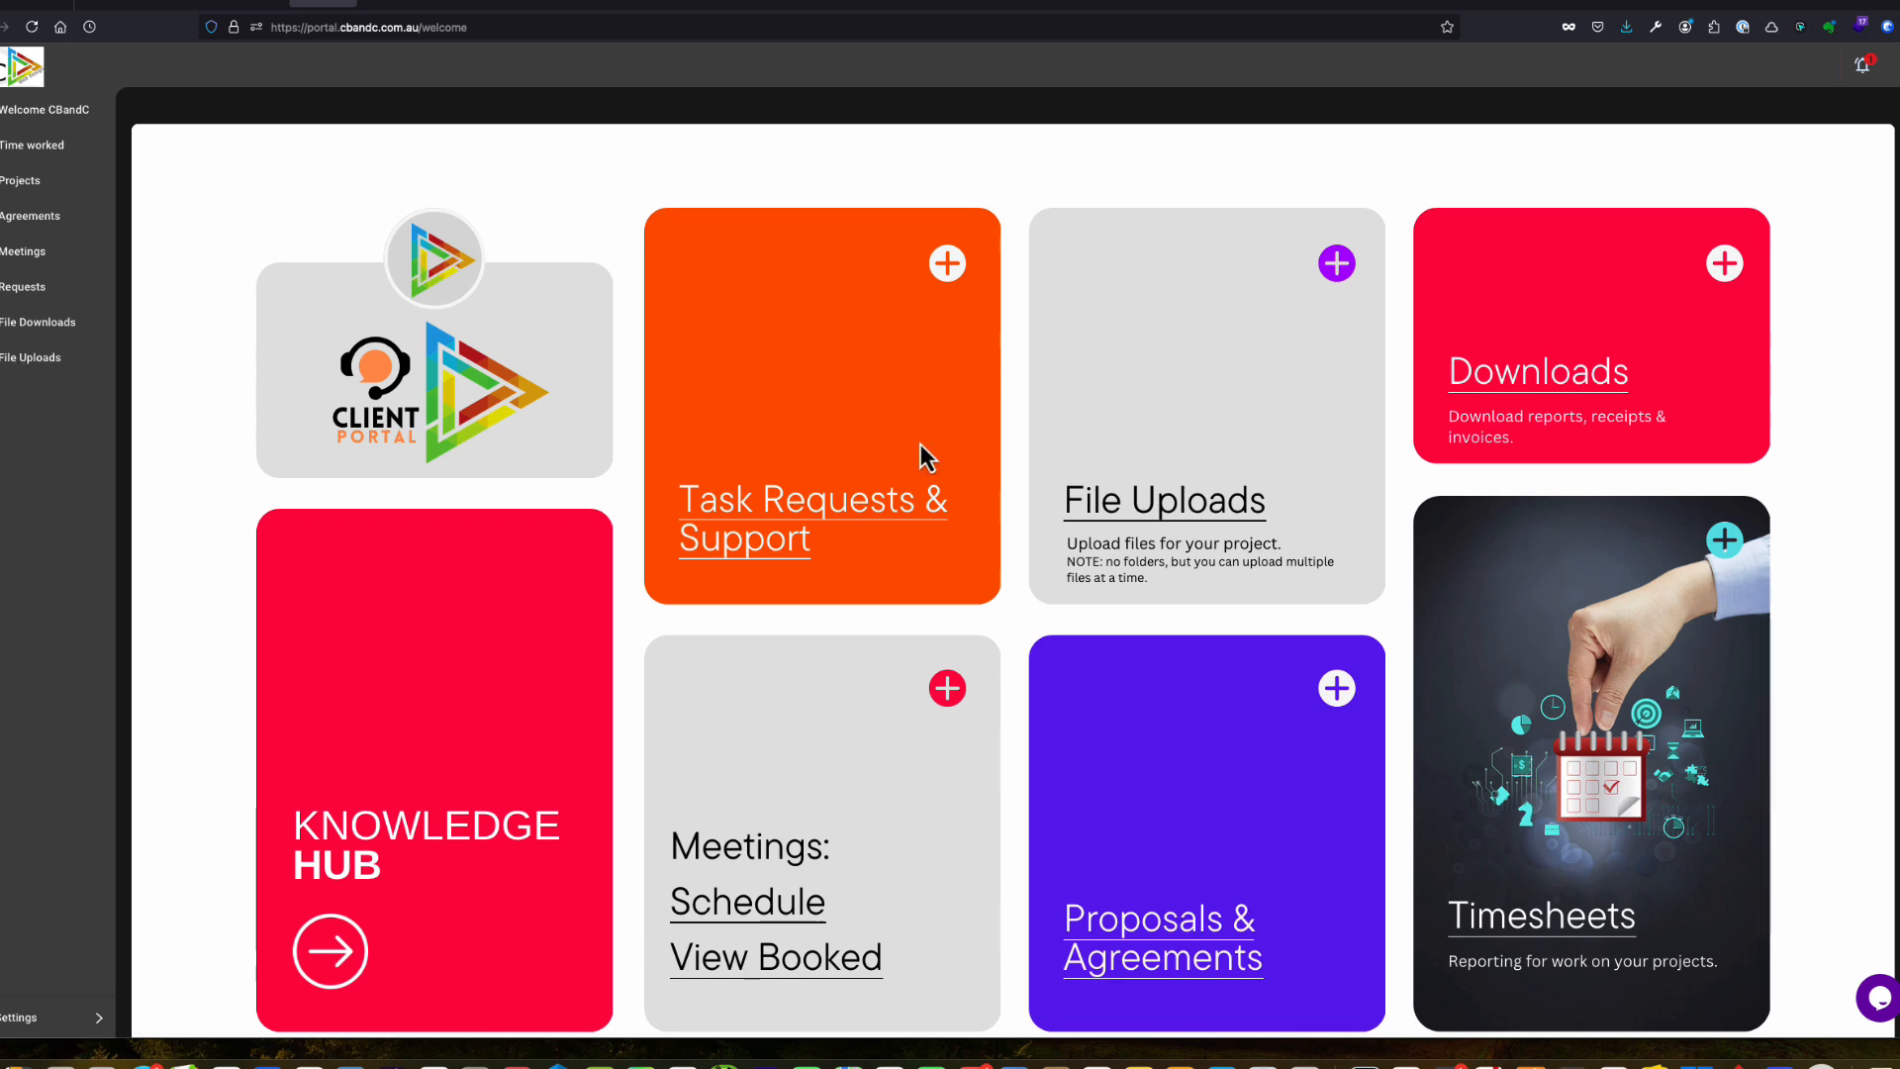
click(1116, 512)
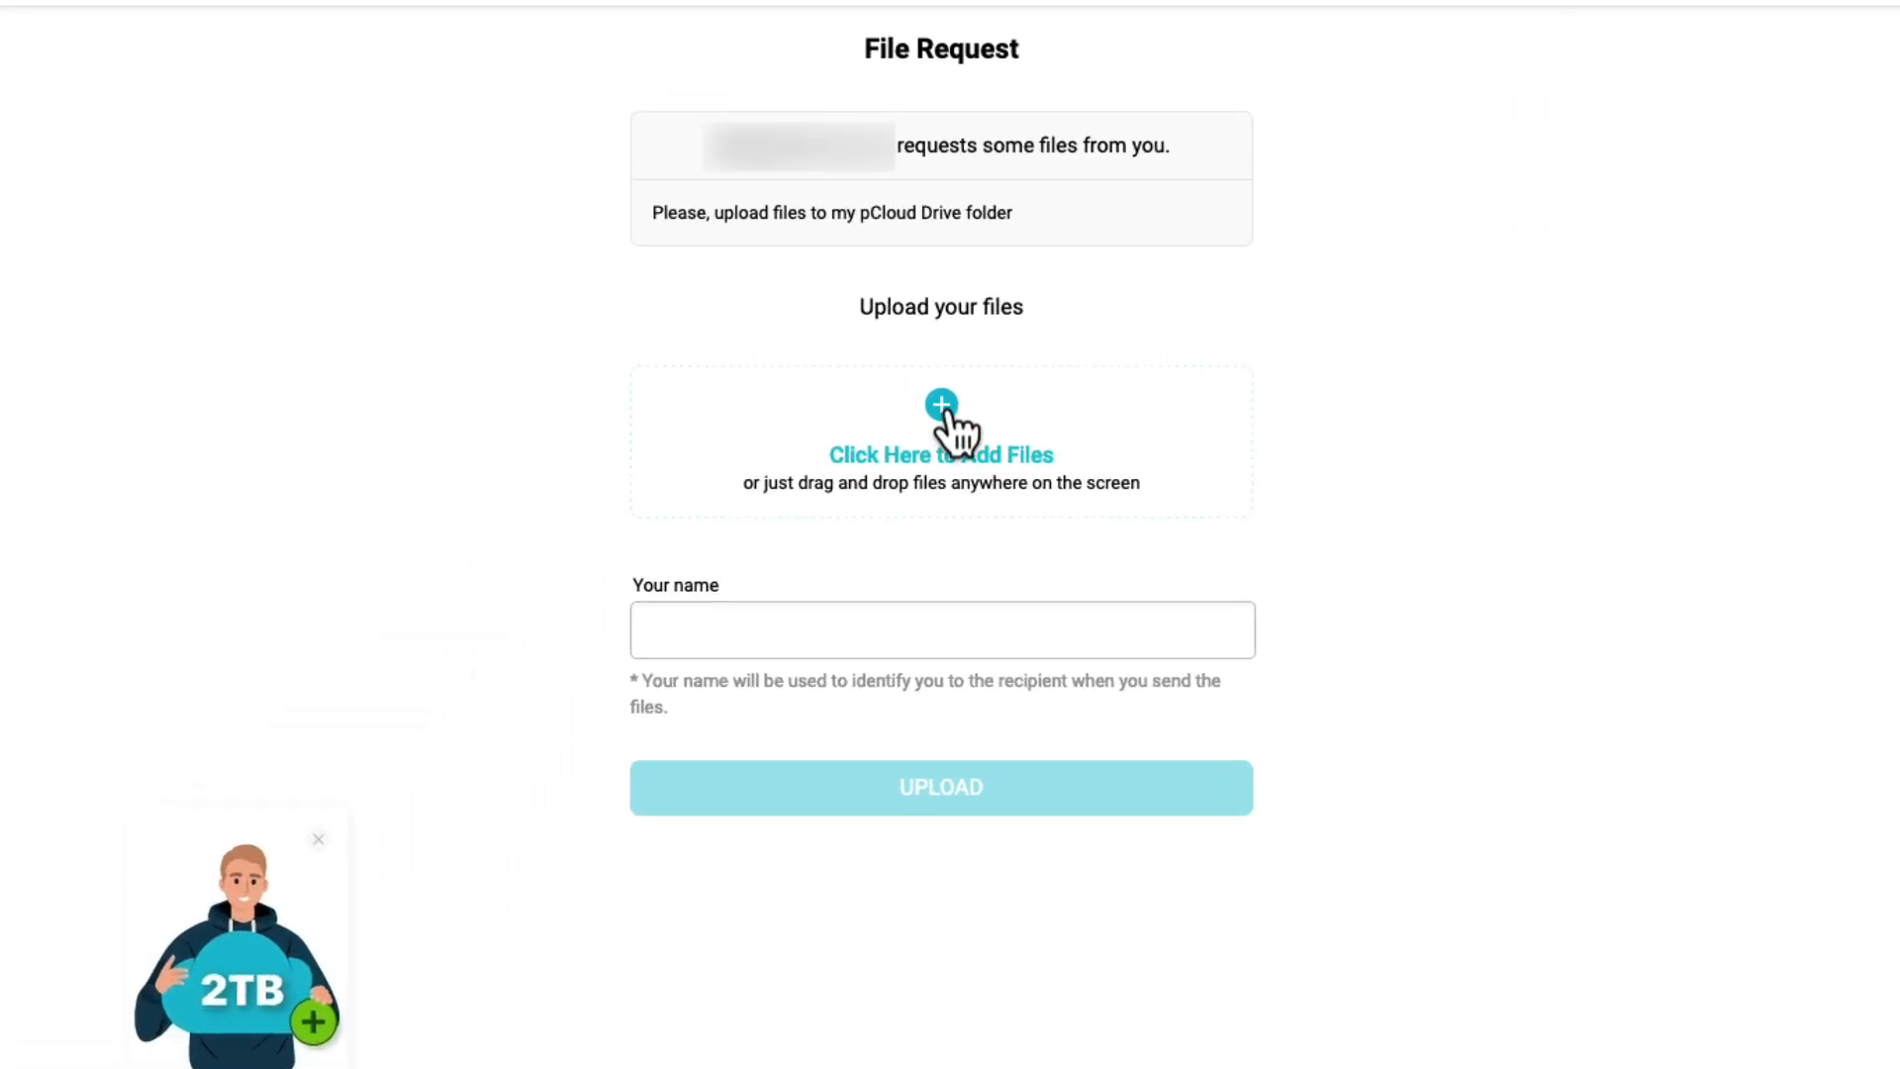
Upload Step 1.png from the canva folder through the pCloud file request, entering the sender's name
click(942, 406)
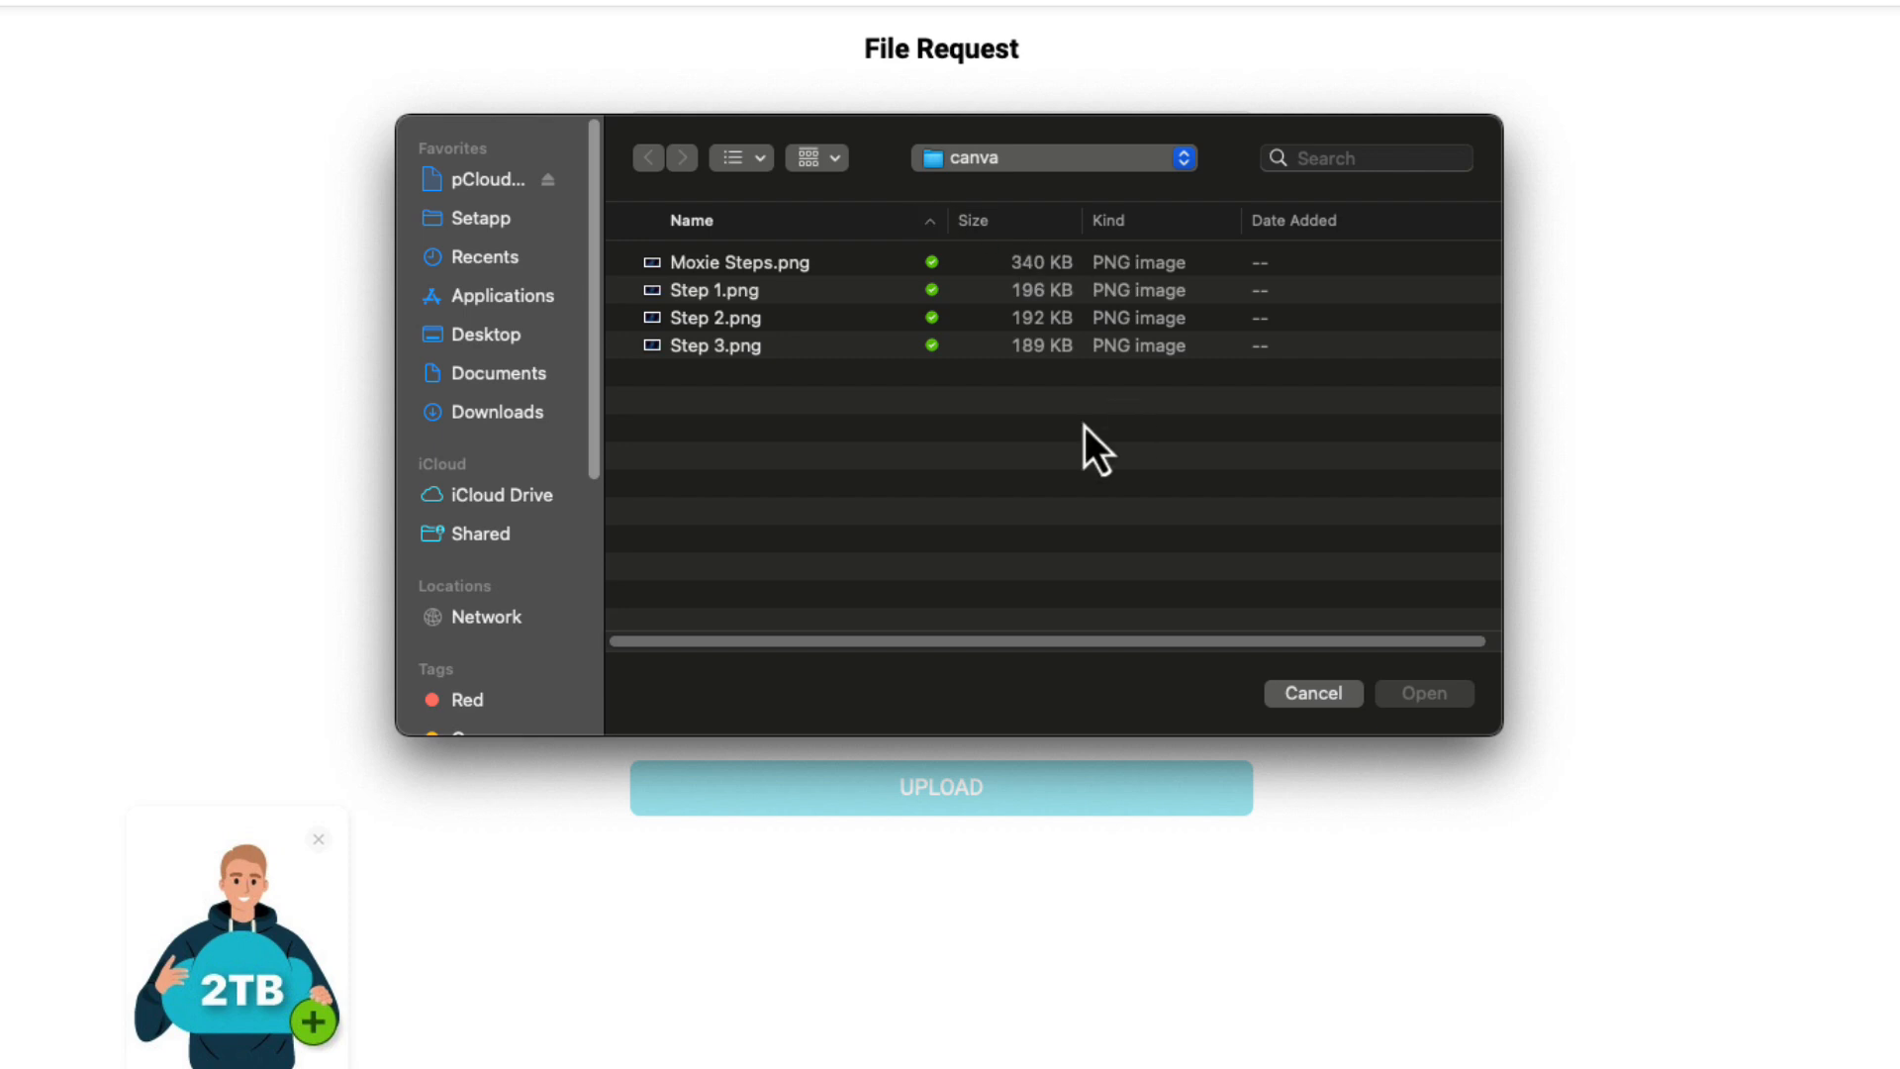
click(701, 300)
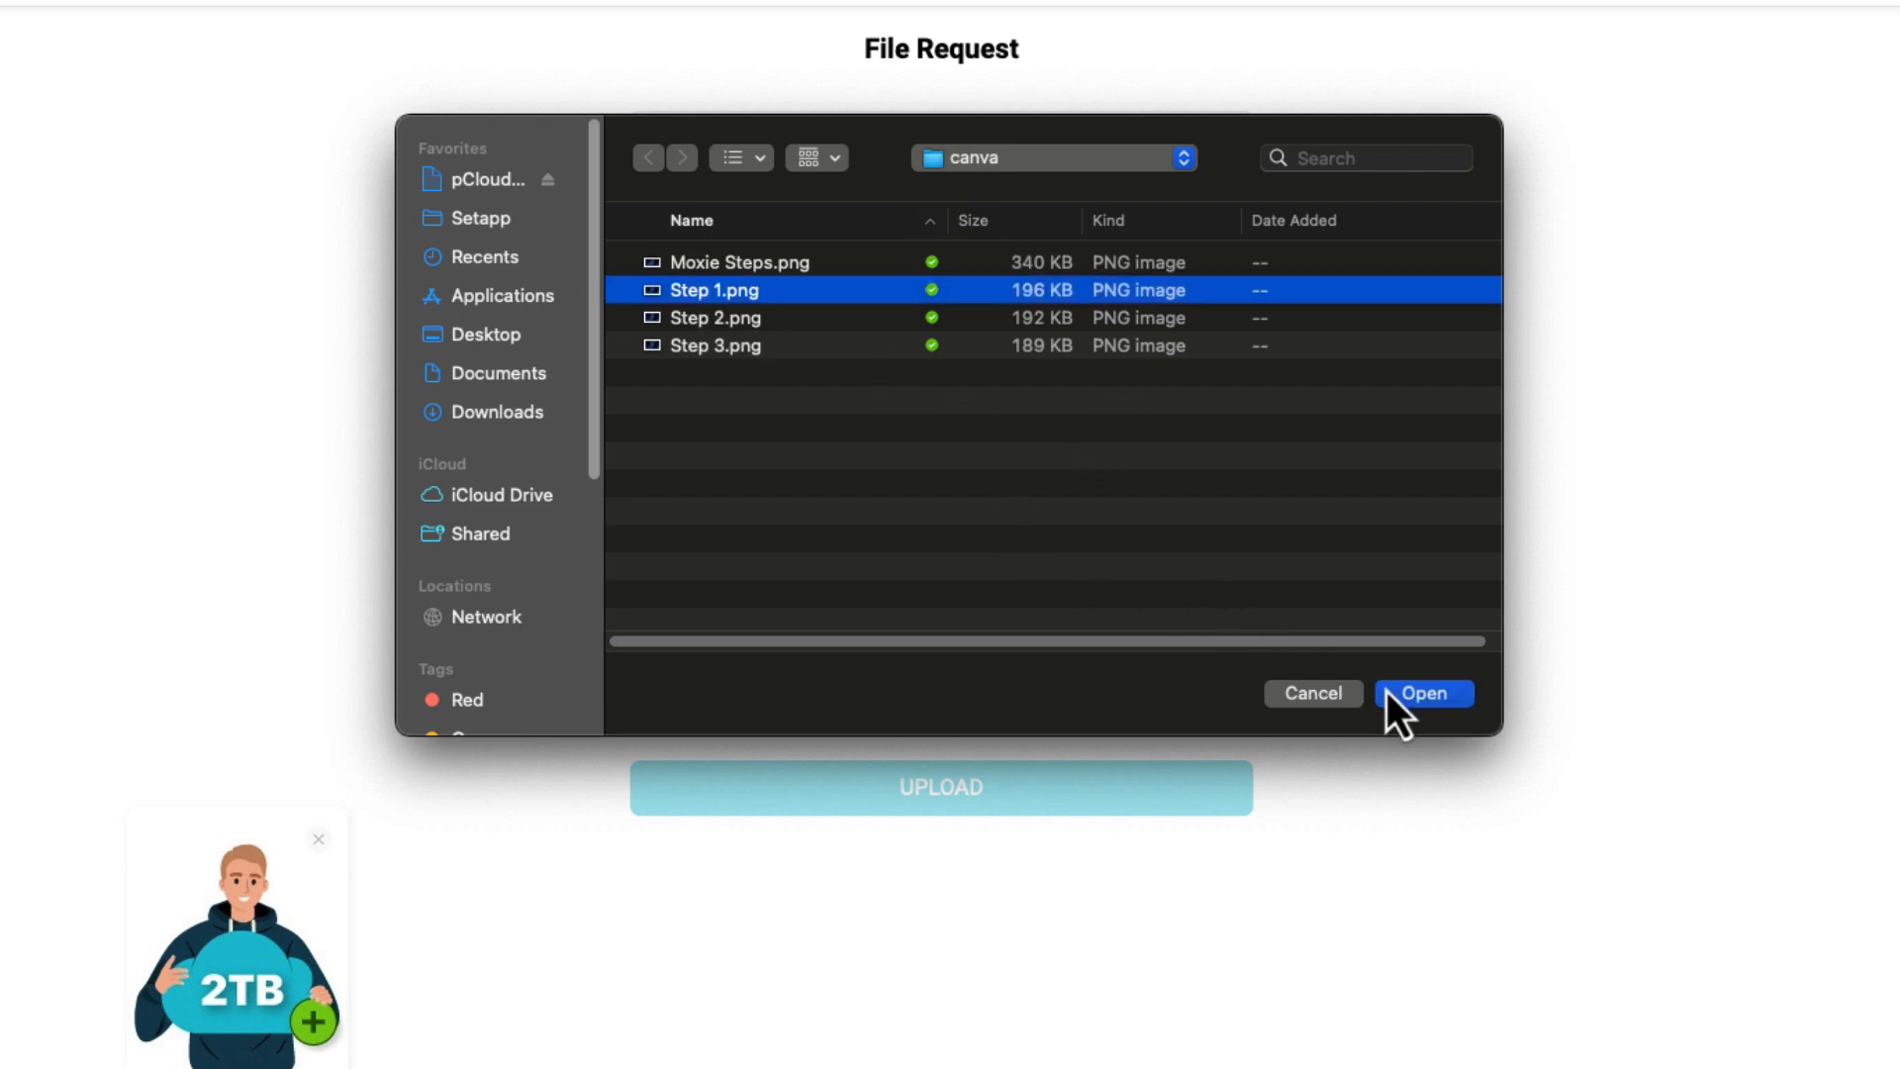
click(1422, 694)
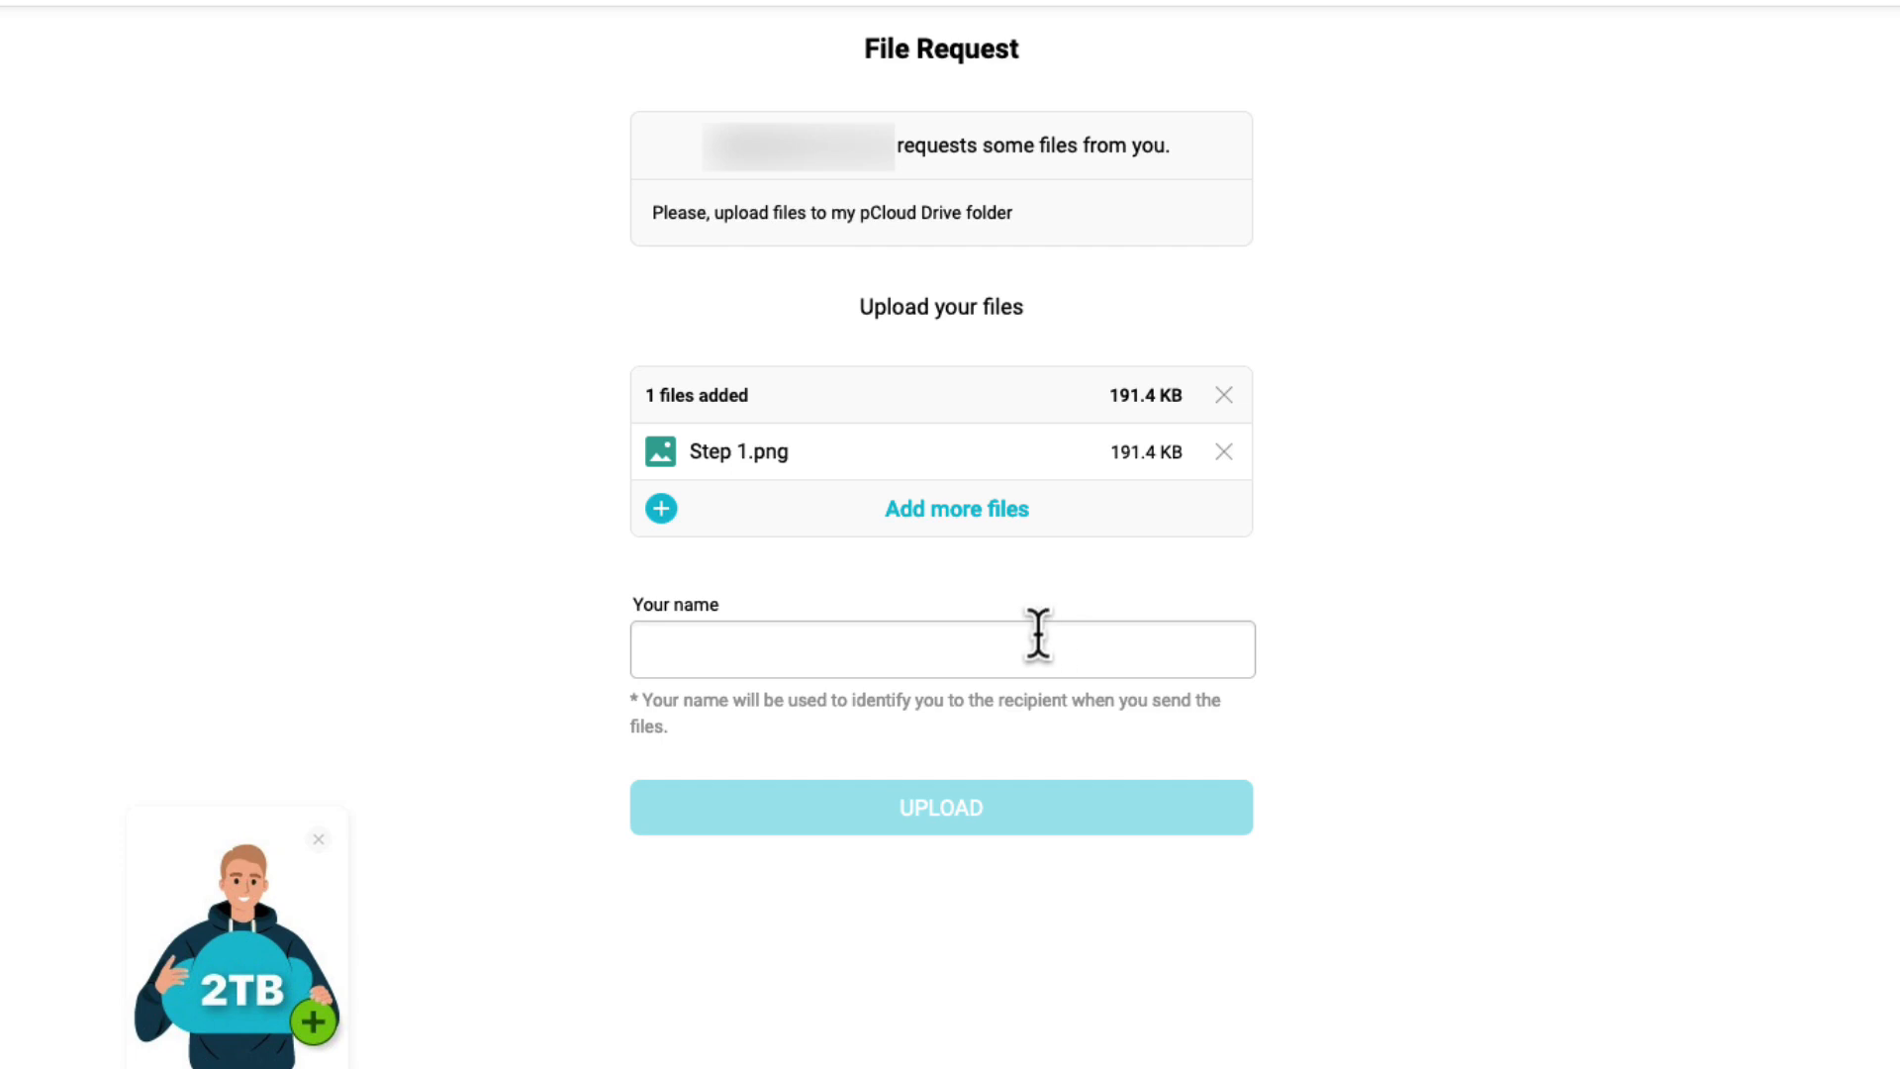
click(891, 645)
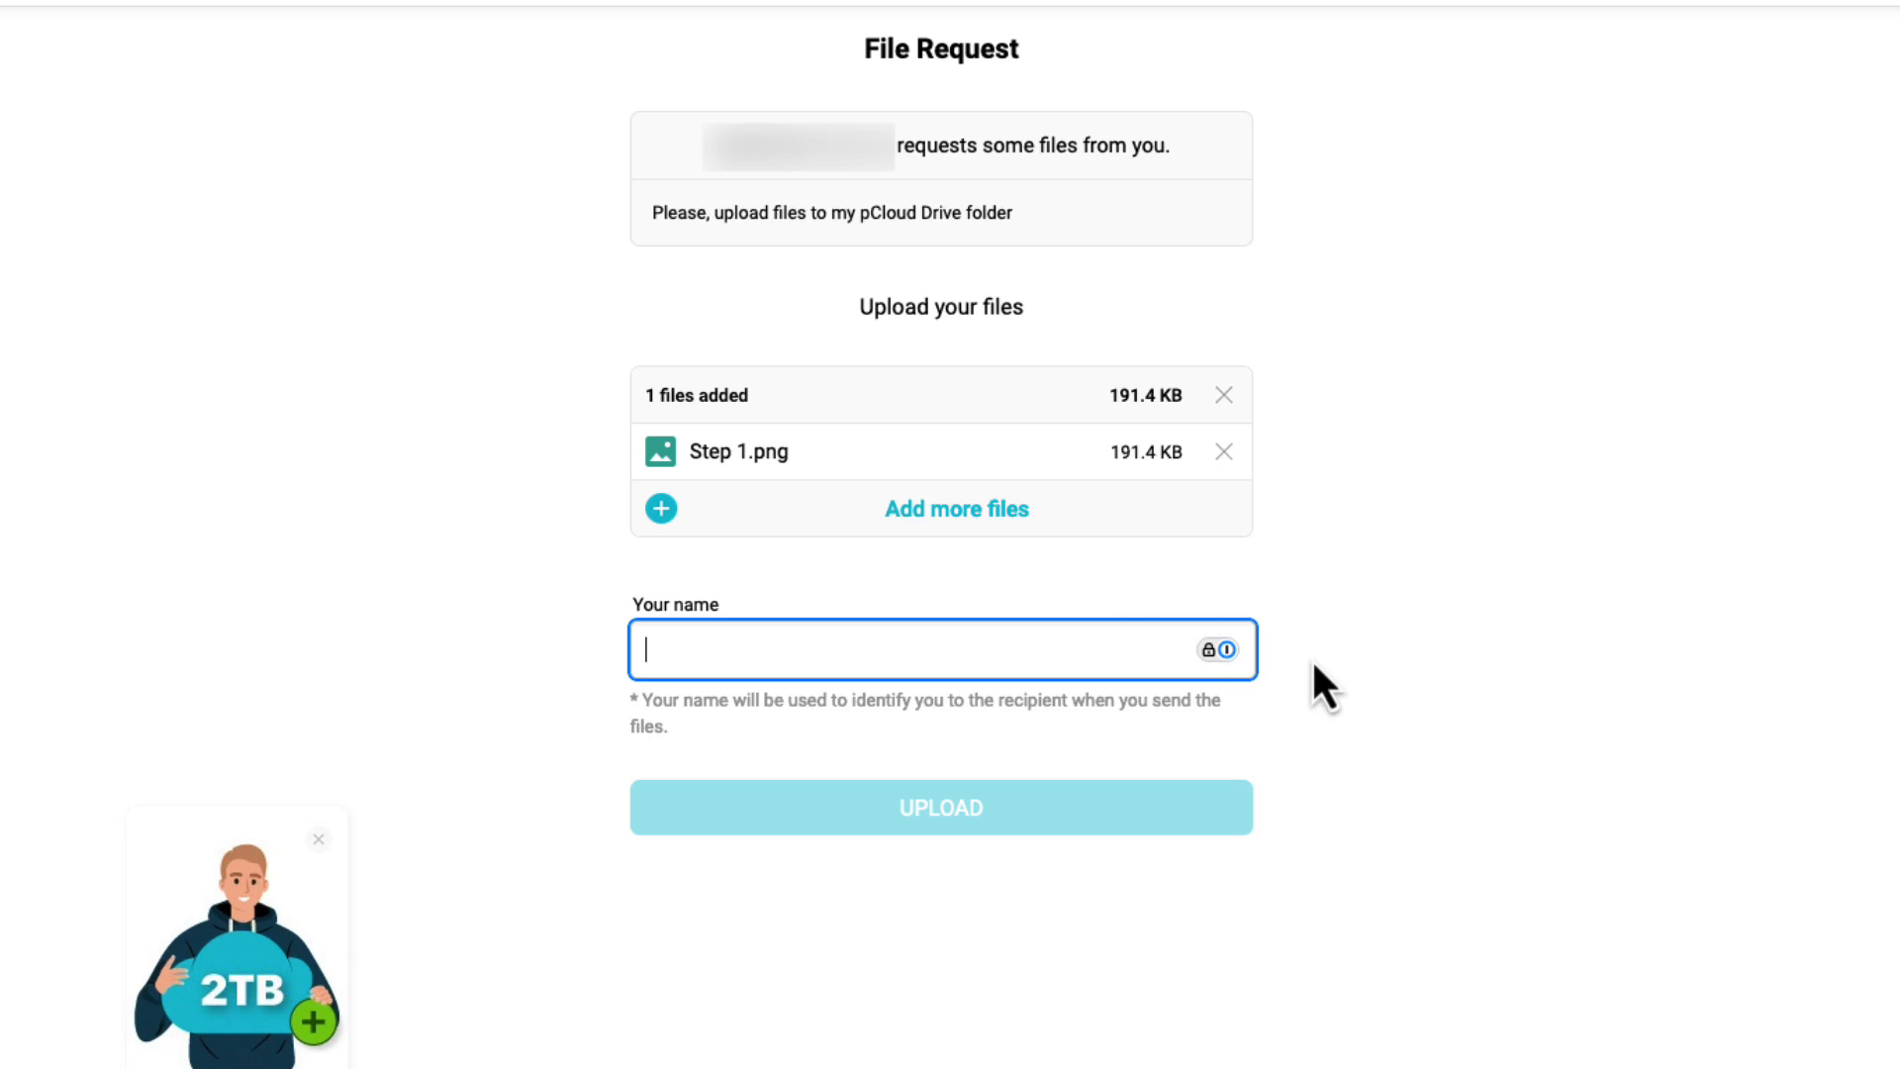
text(Phil)
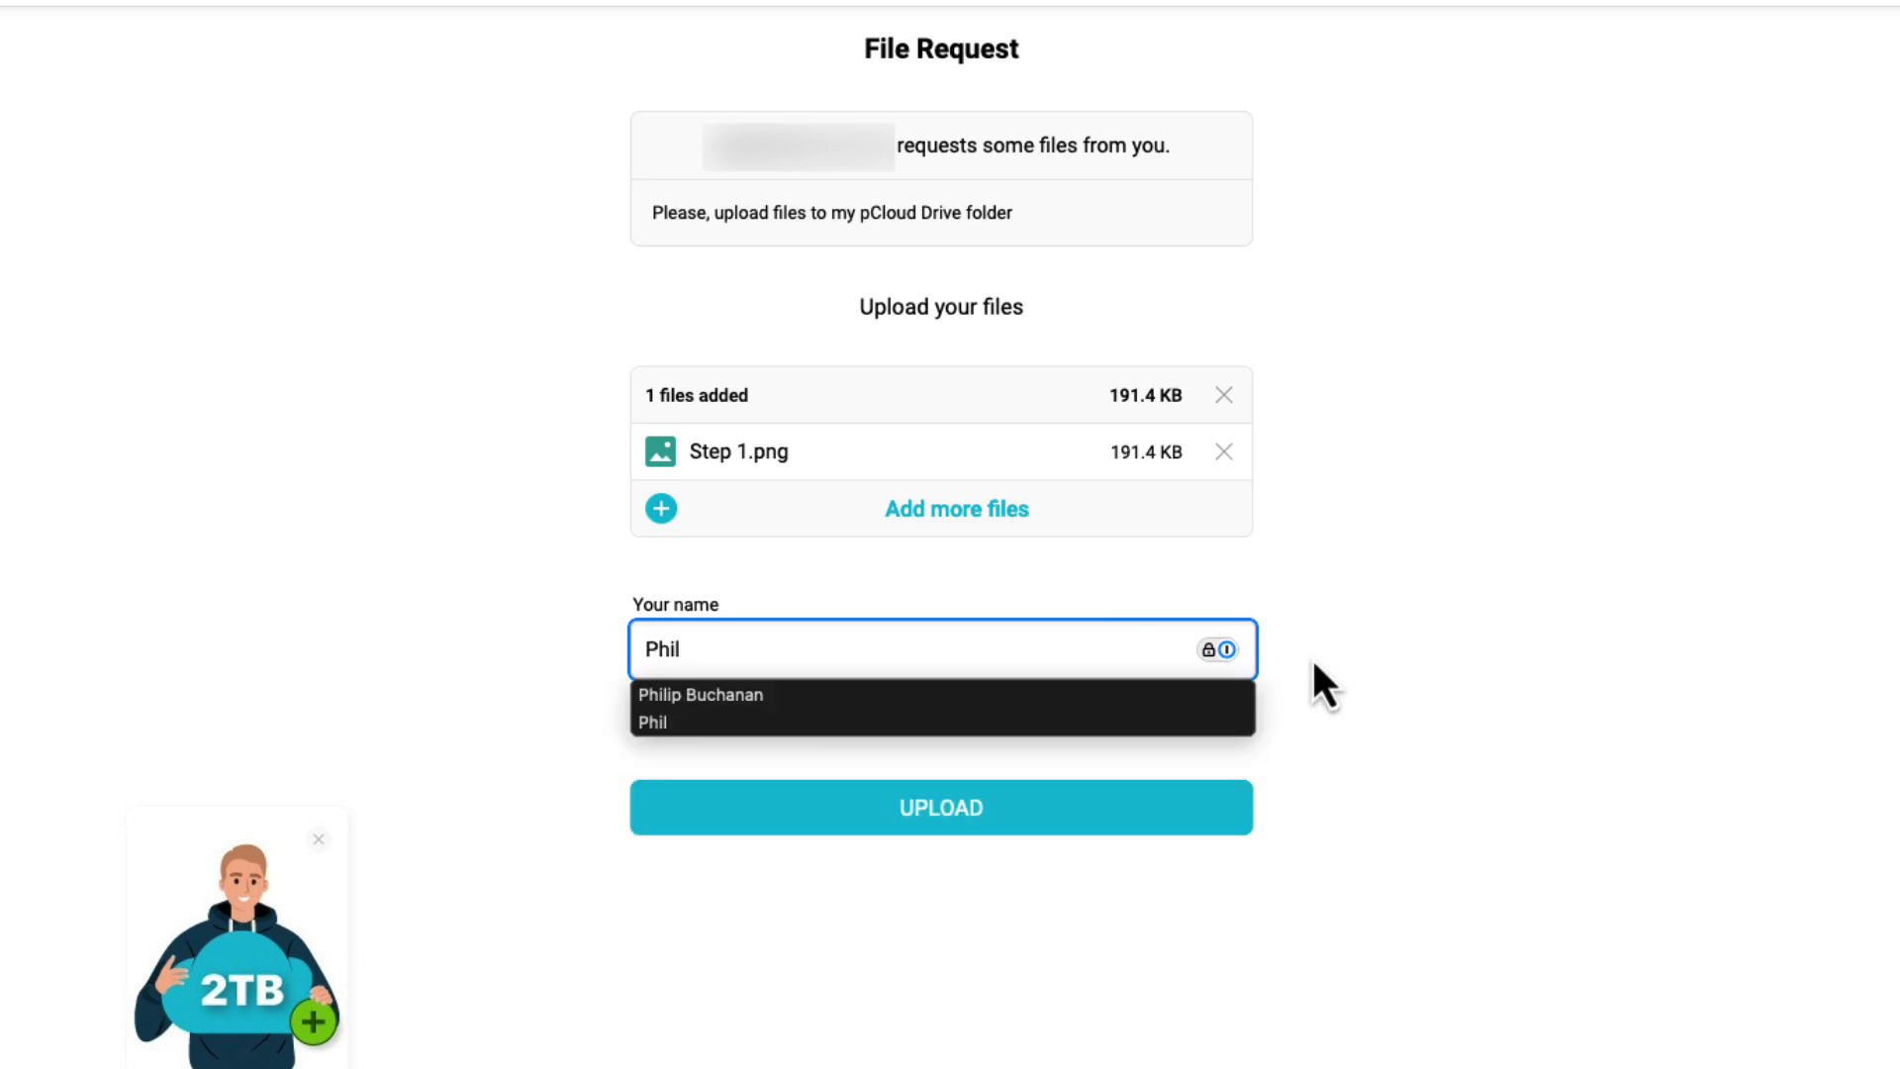
click(833, 722)
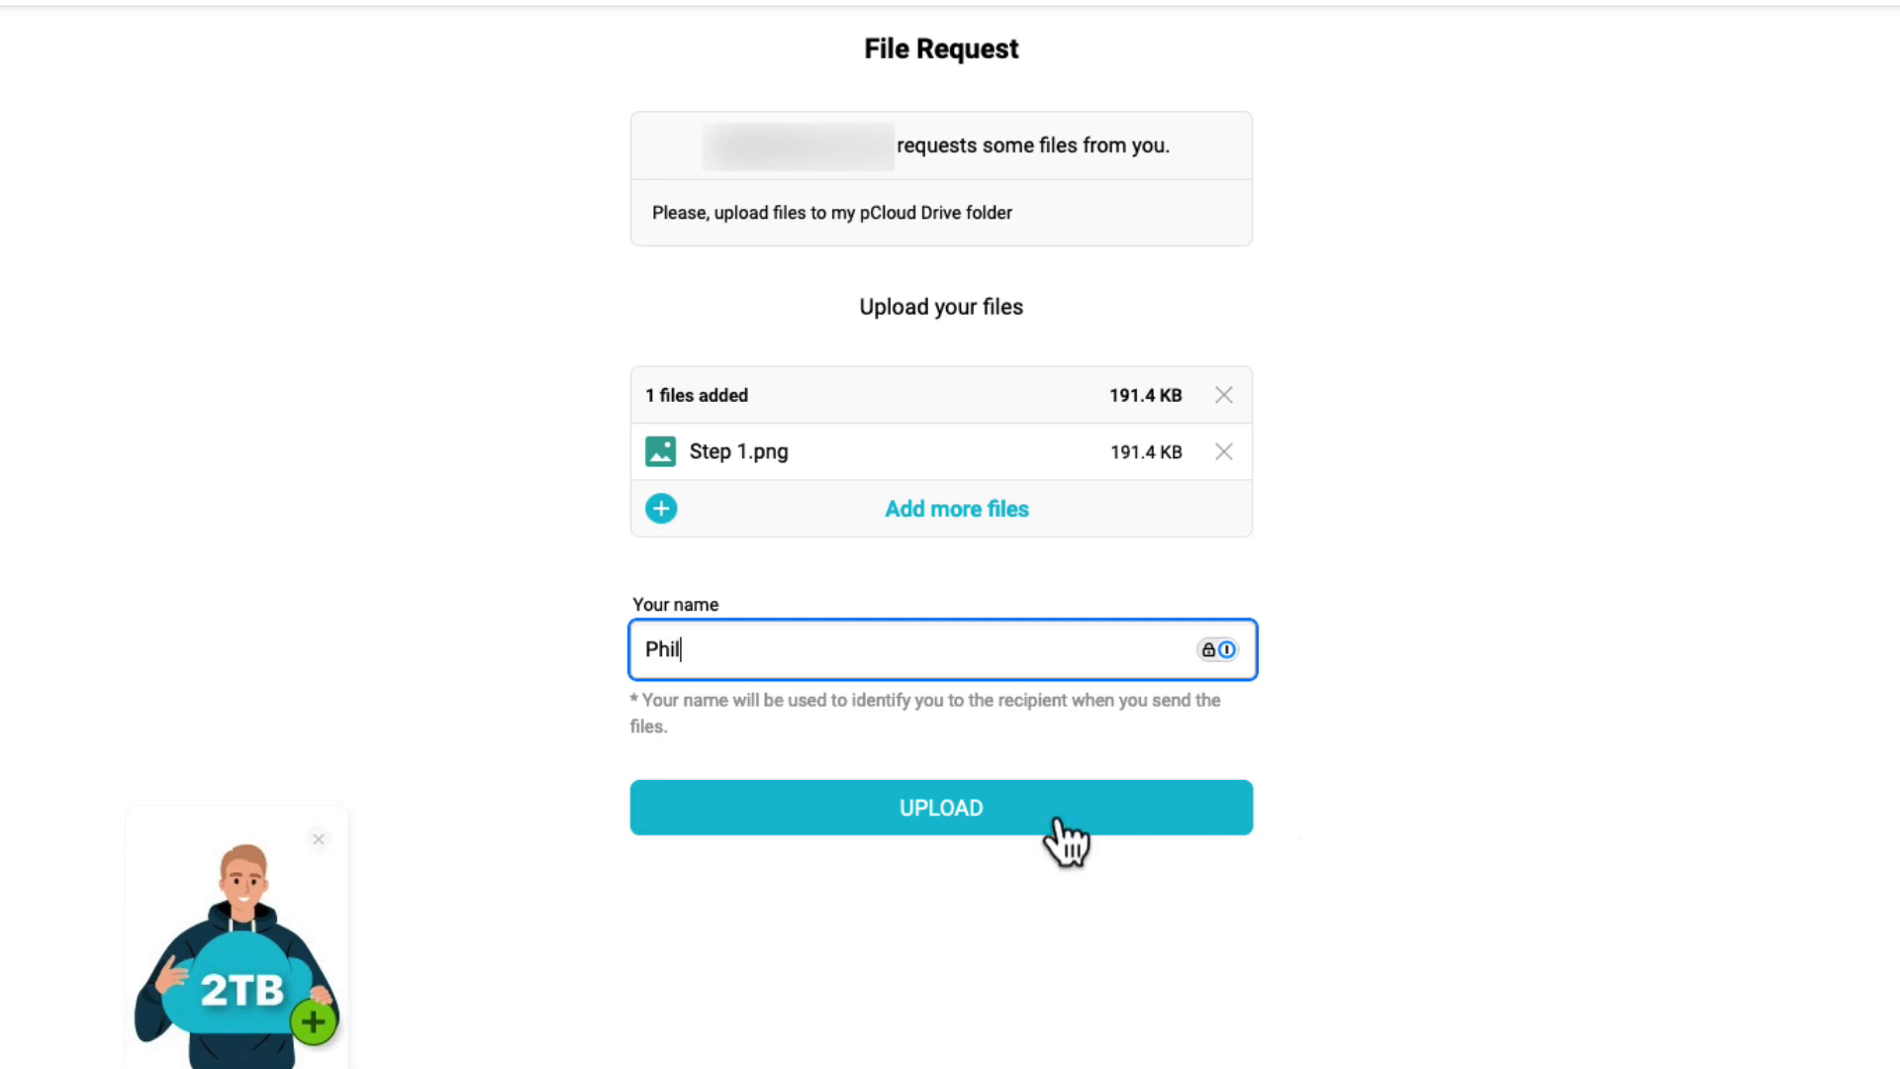
click(954, 819)
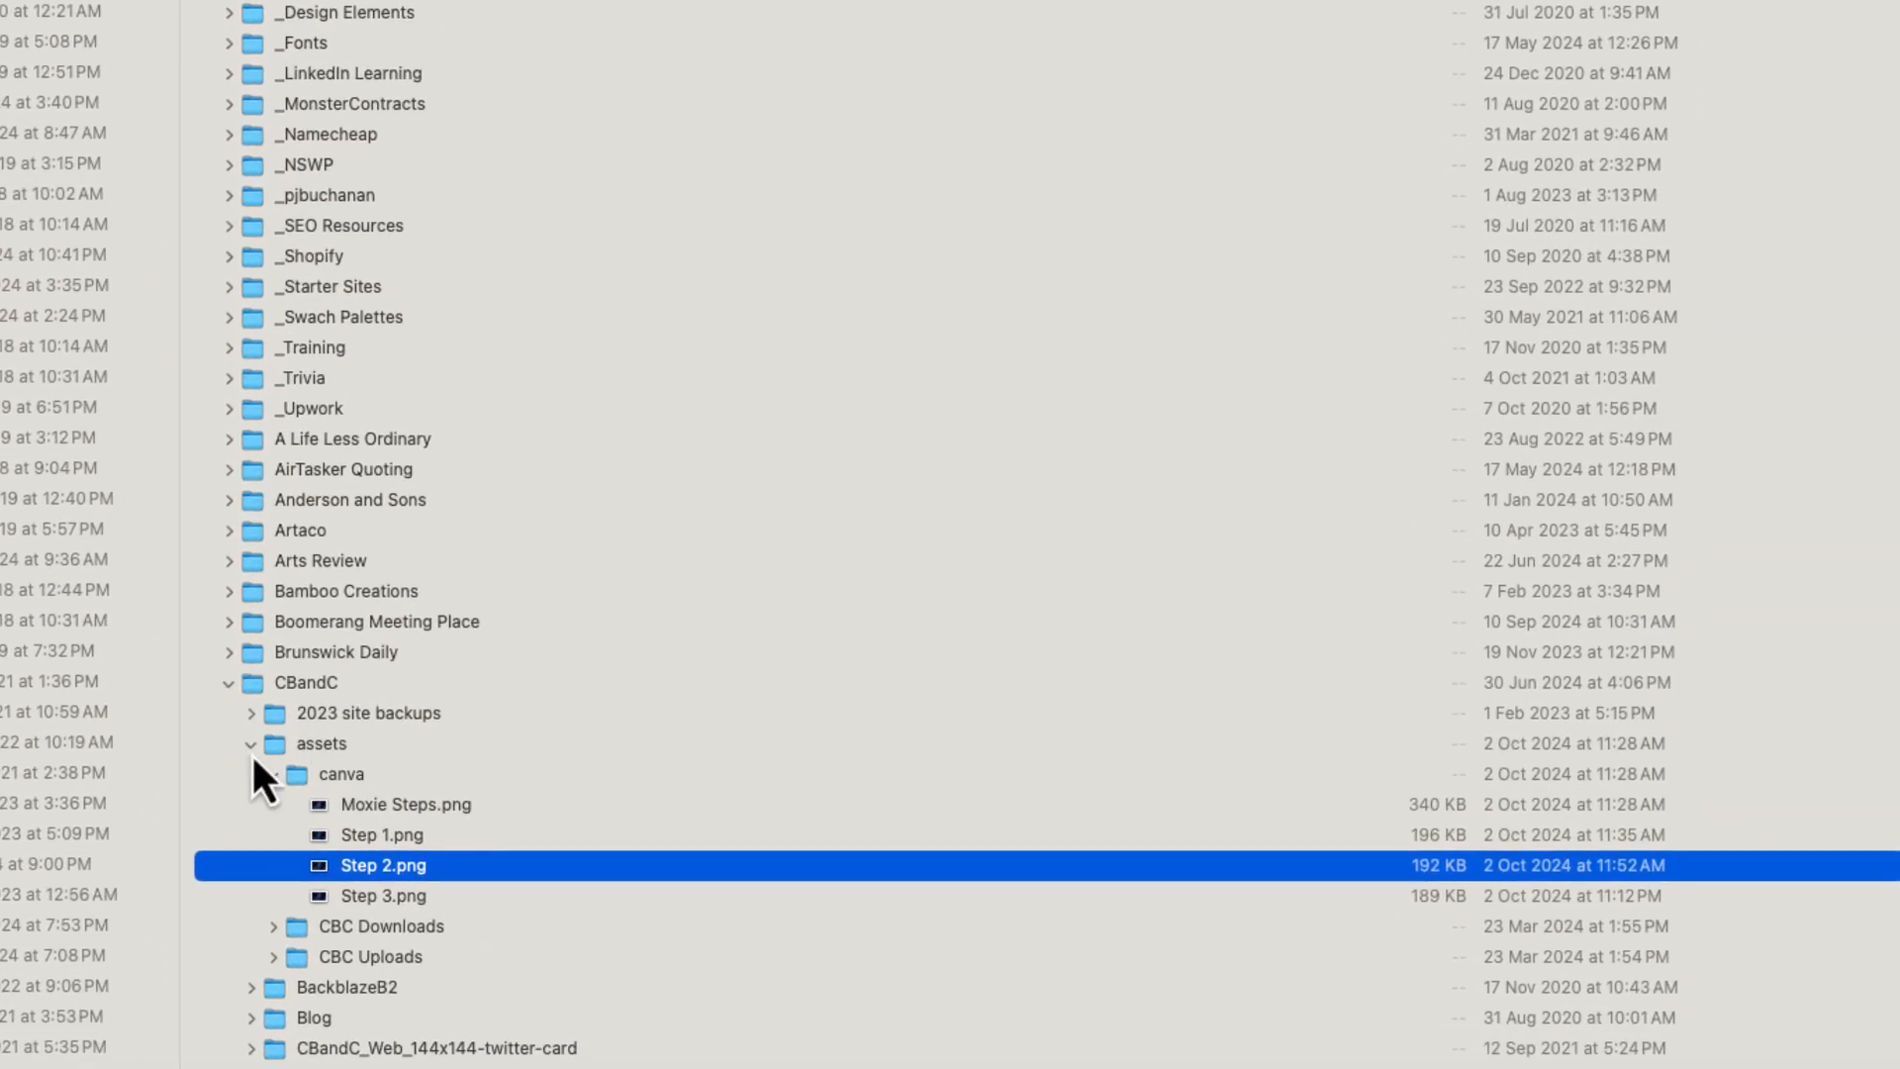
In Finder, expand the CBC Uploads folder under CBandC assets and the folder of received files inside it
click(275, 962)
scroll(473, 905, down, 5)
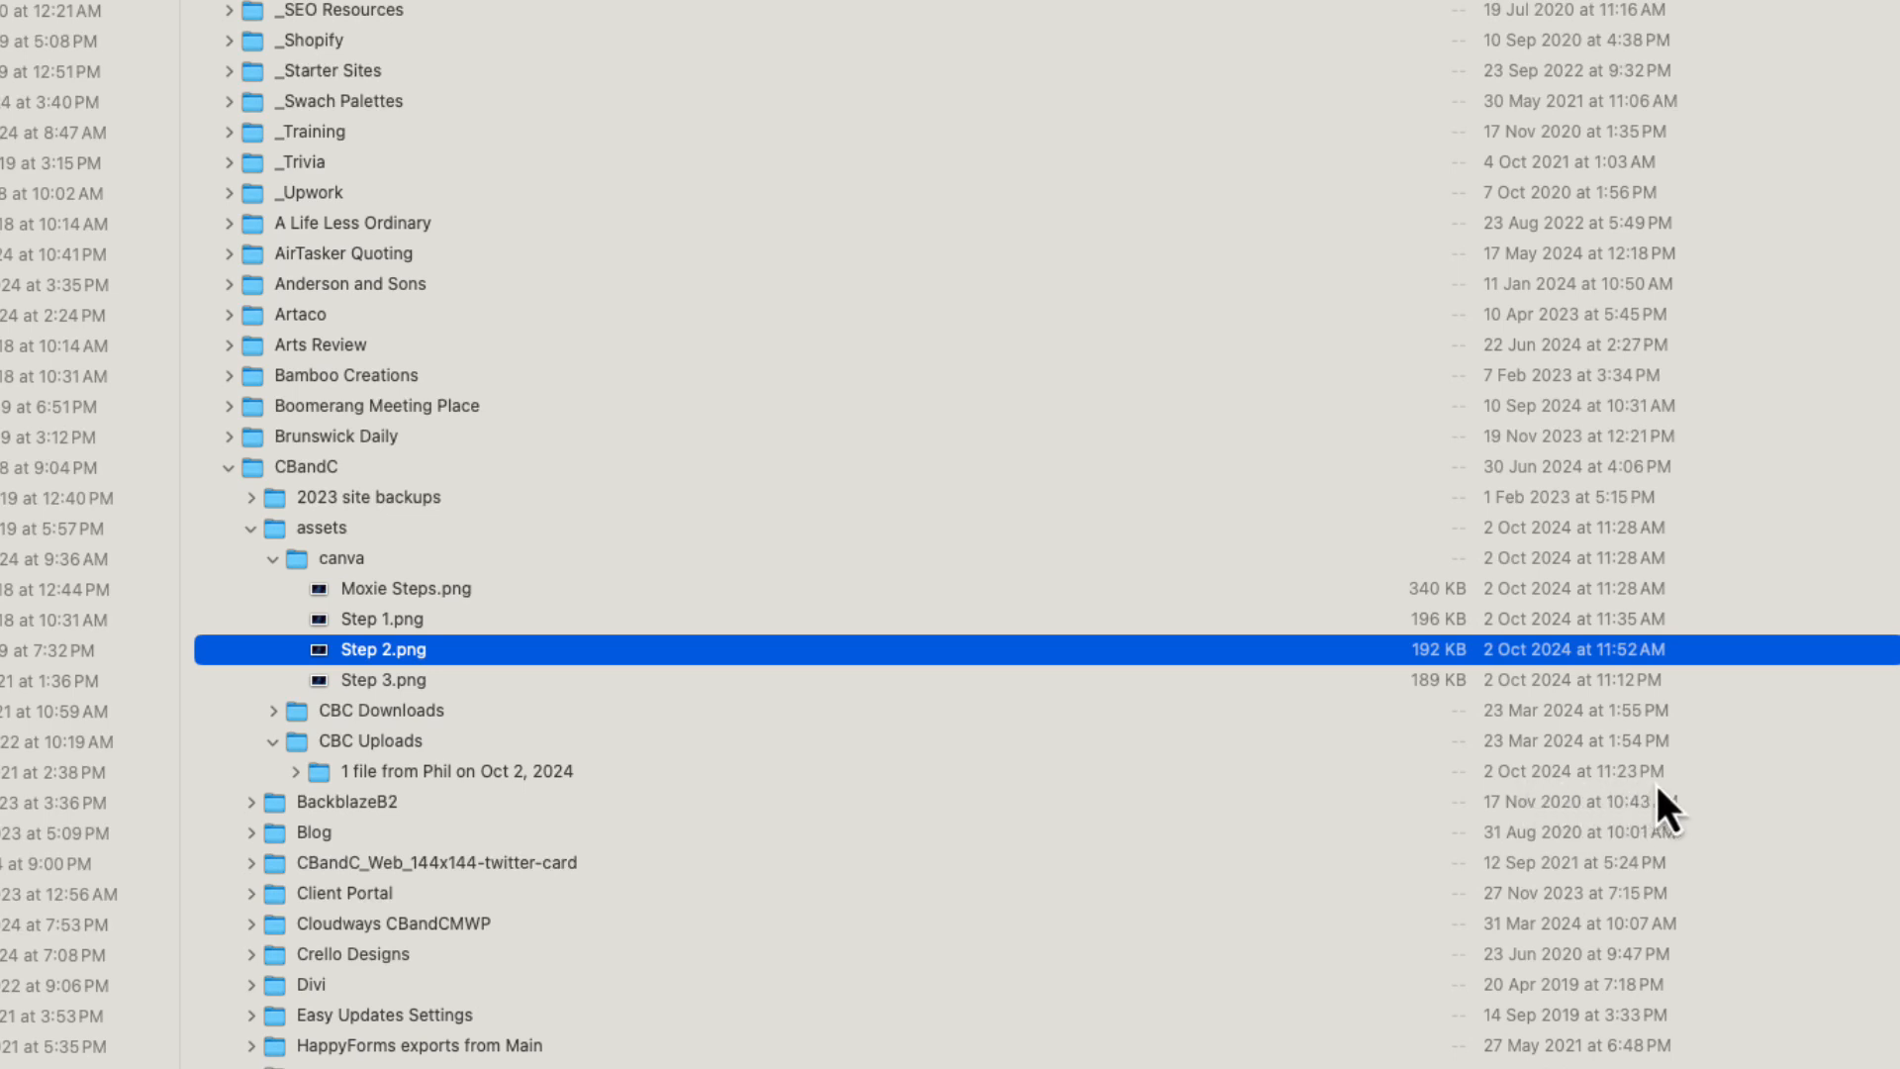
click(294, 772)
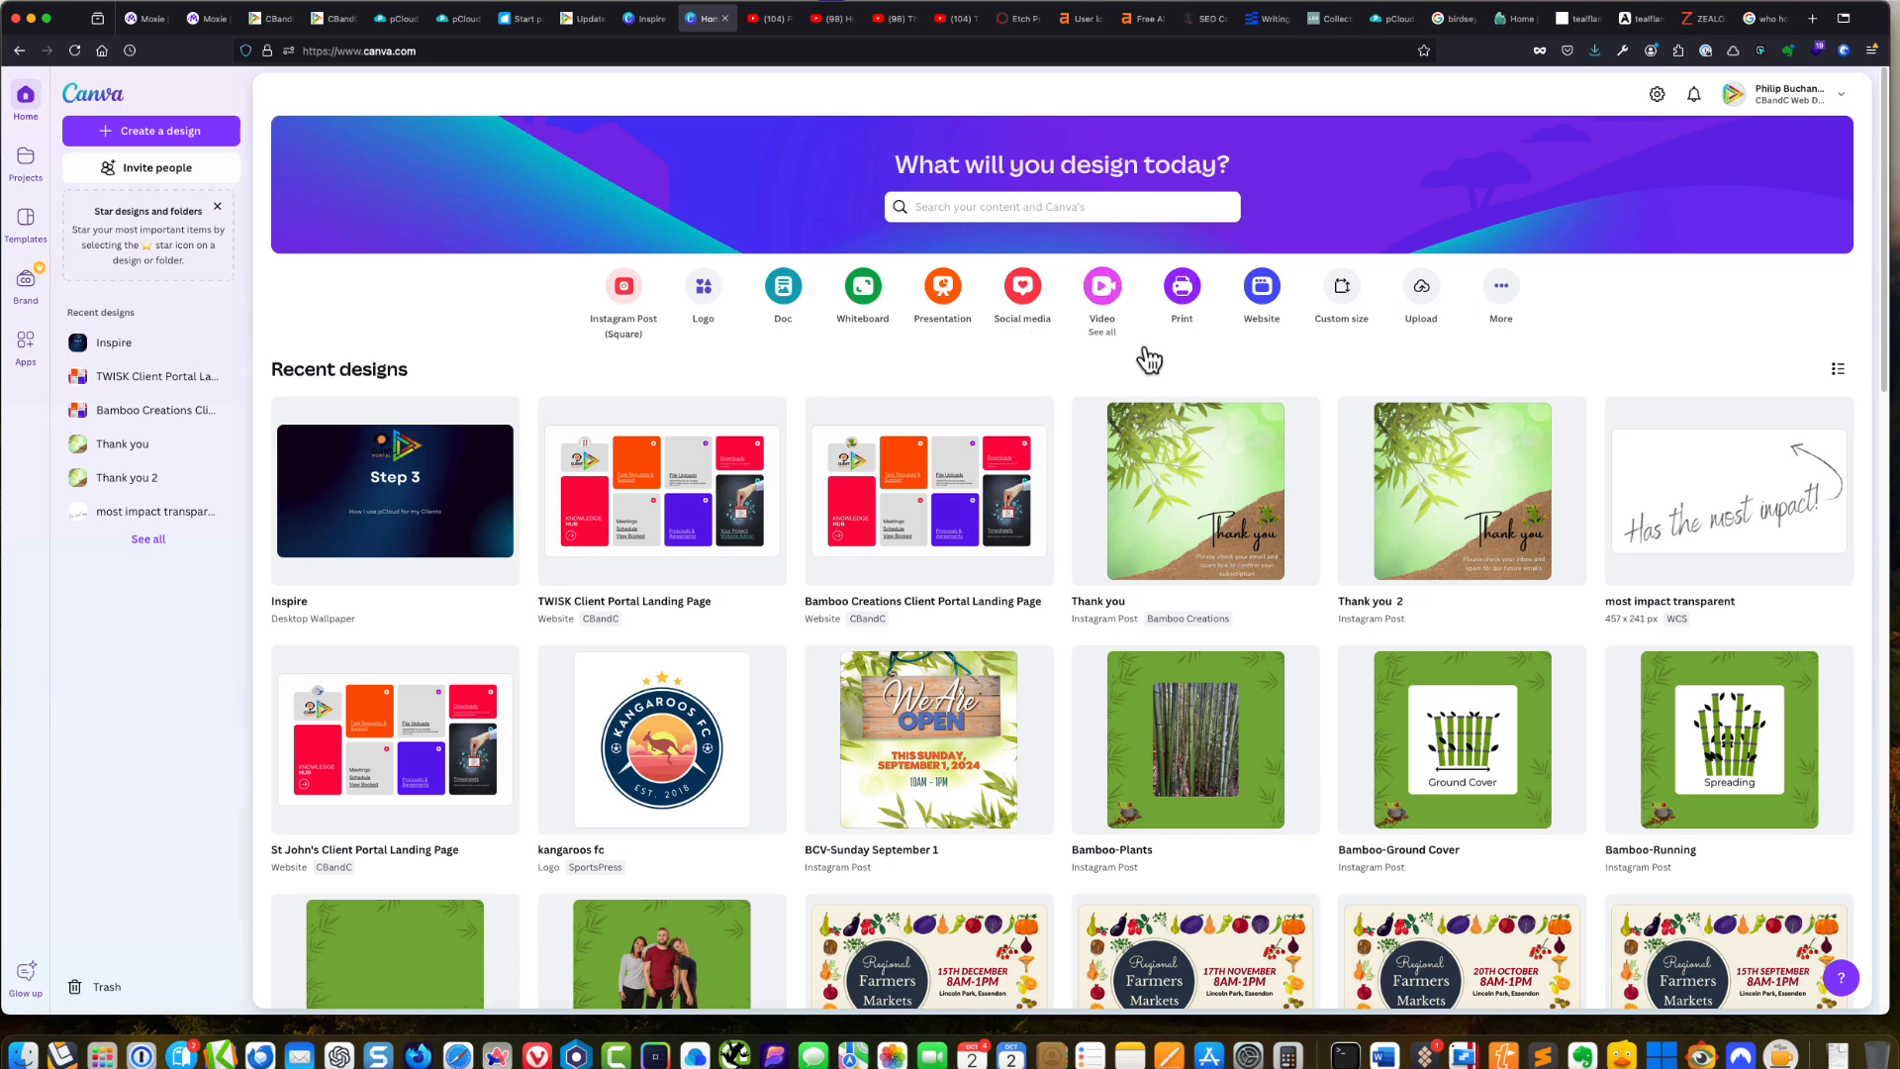
Create a new website design and apply the cream, orange and pastel blue Internal Homepage template from the Website templates
click(1263, 295)
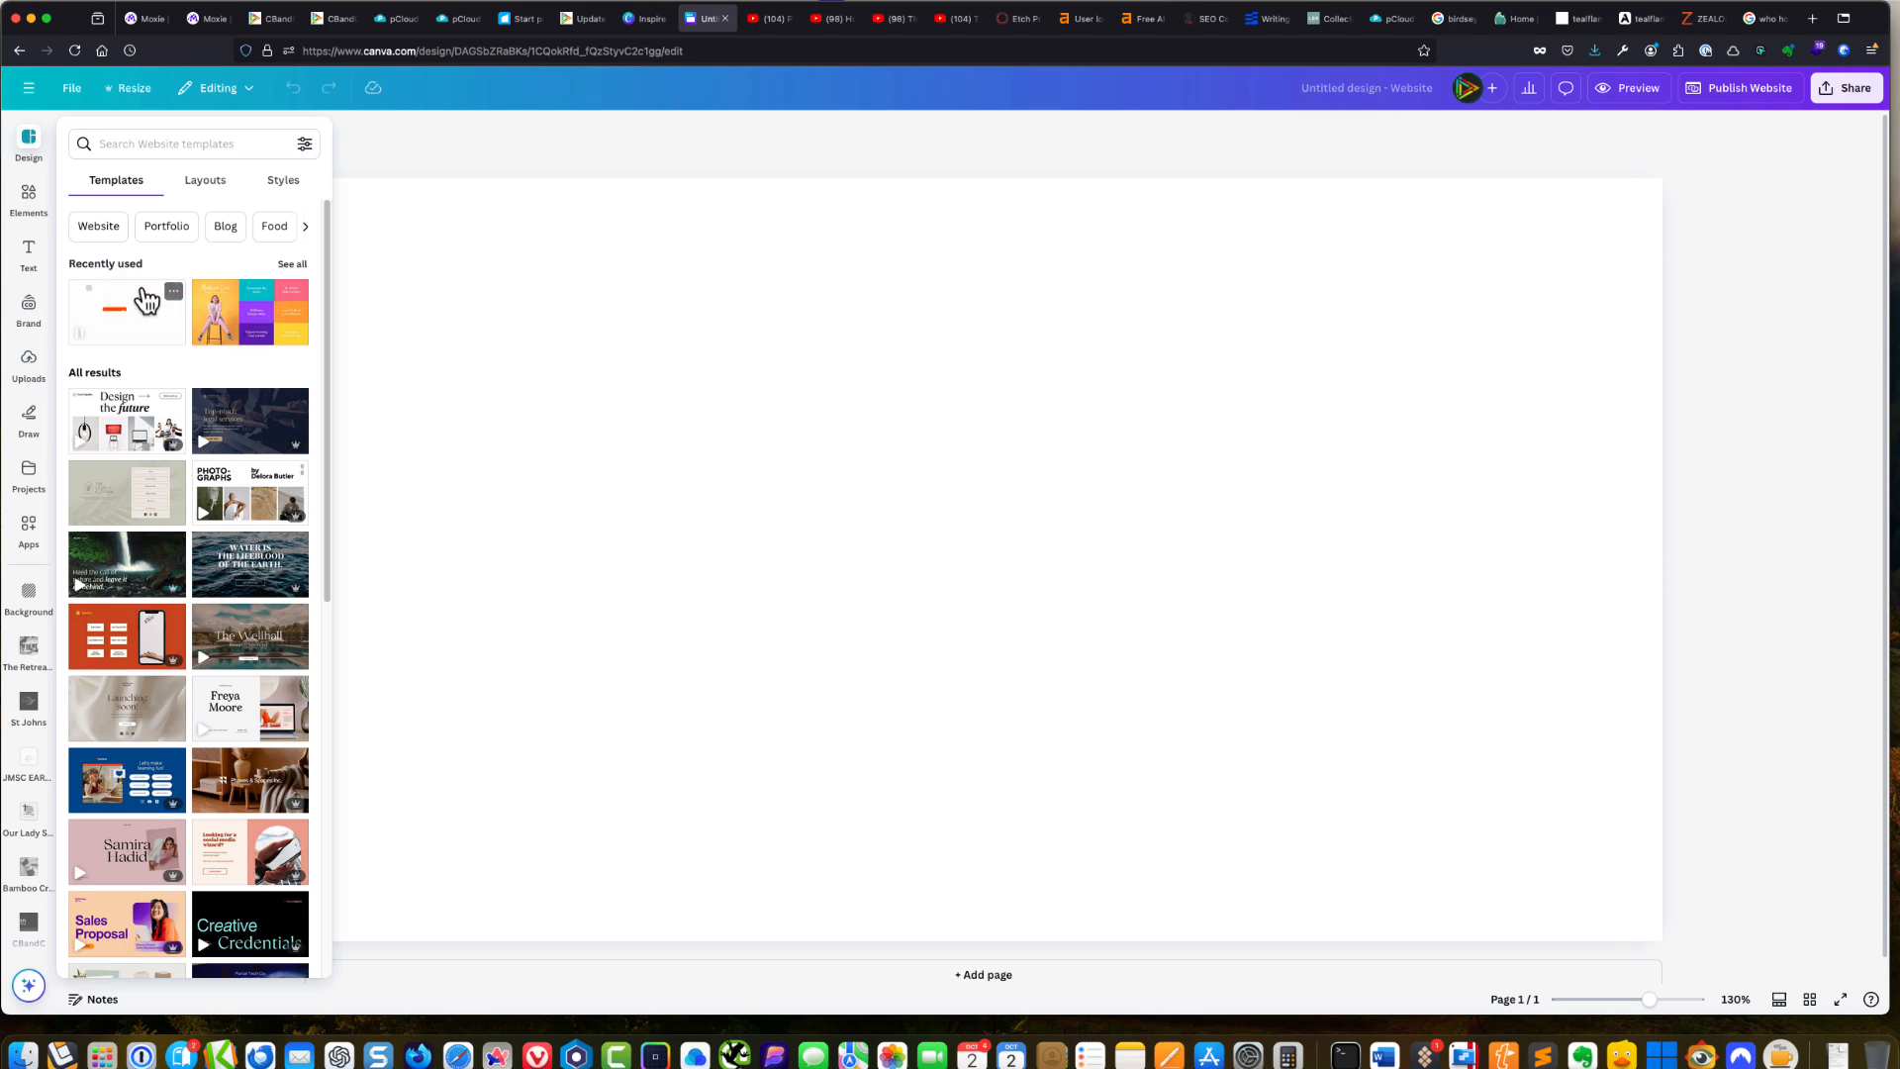
click(99, 227)
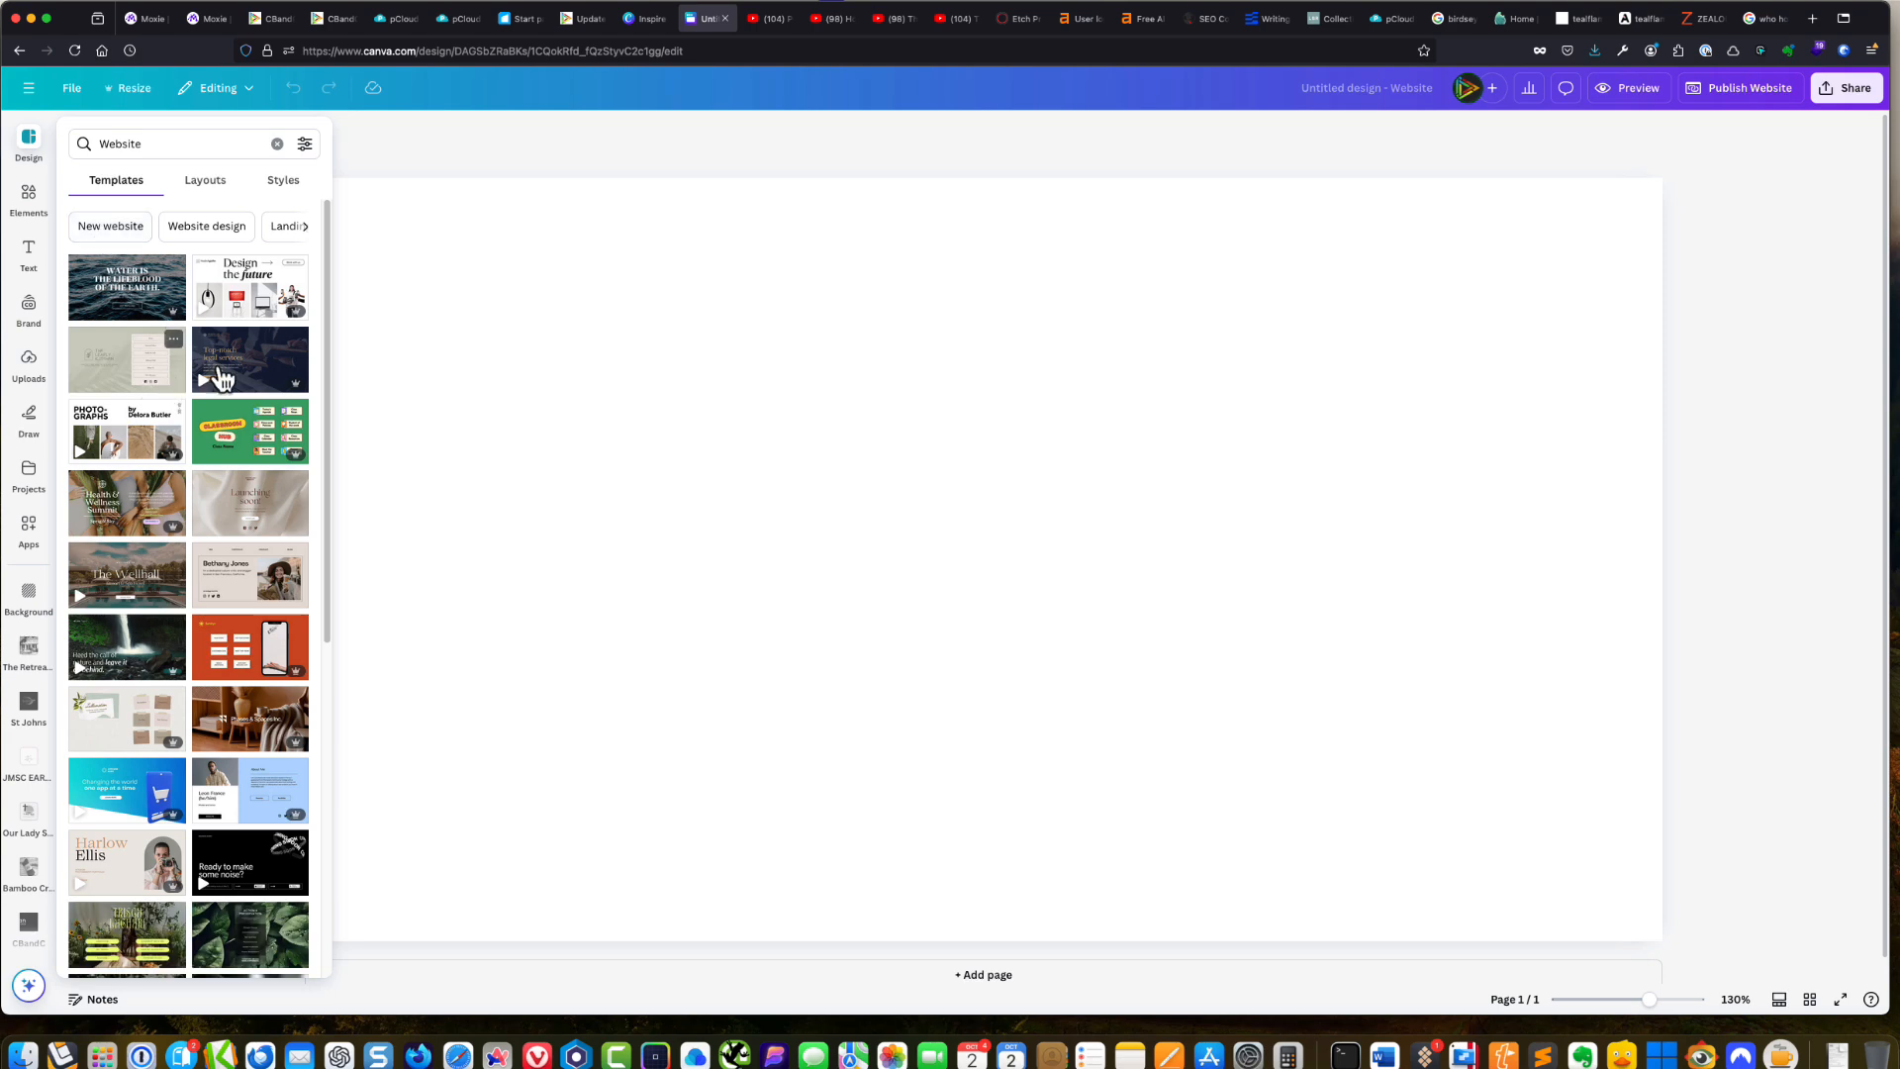
scroll(223, 609, down, 3)
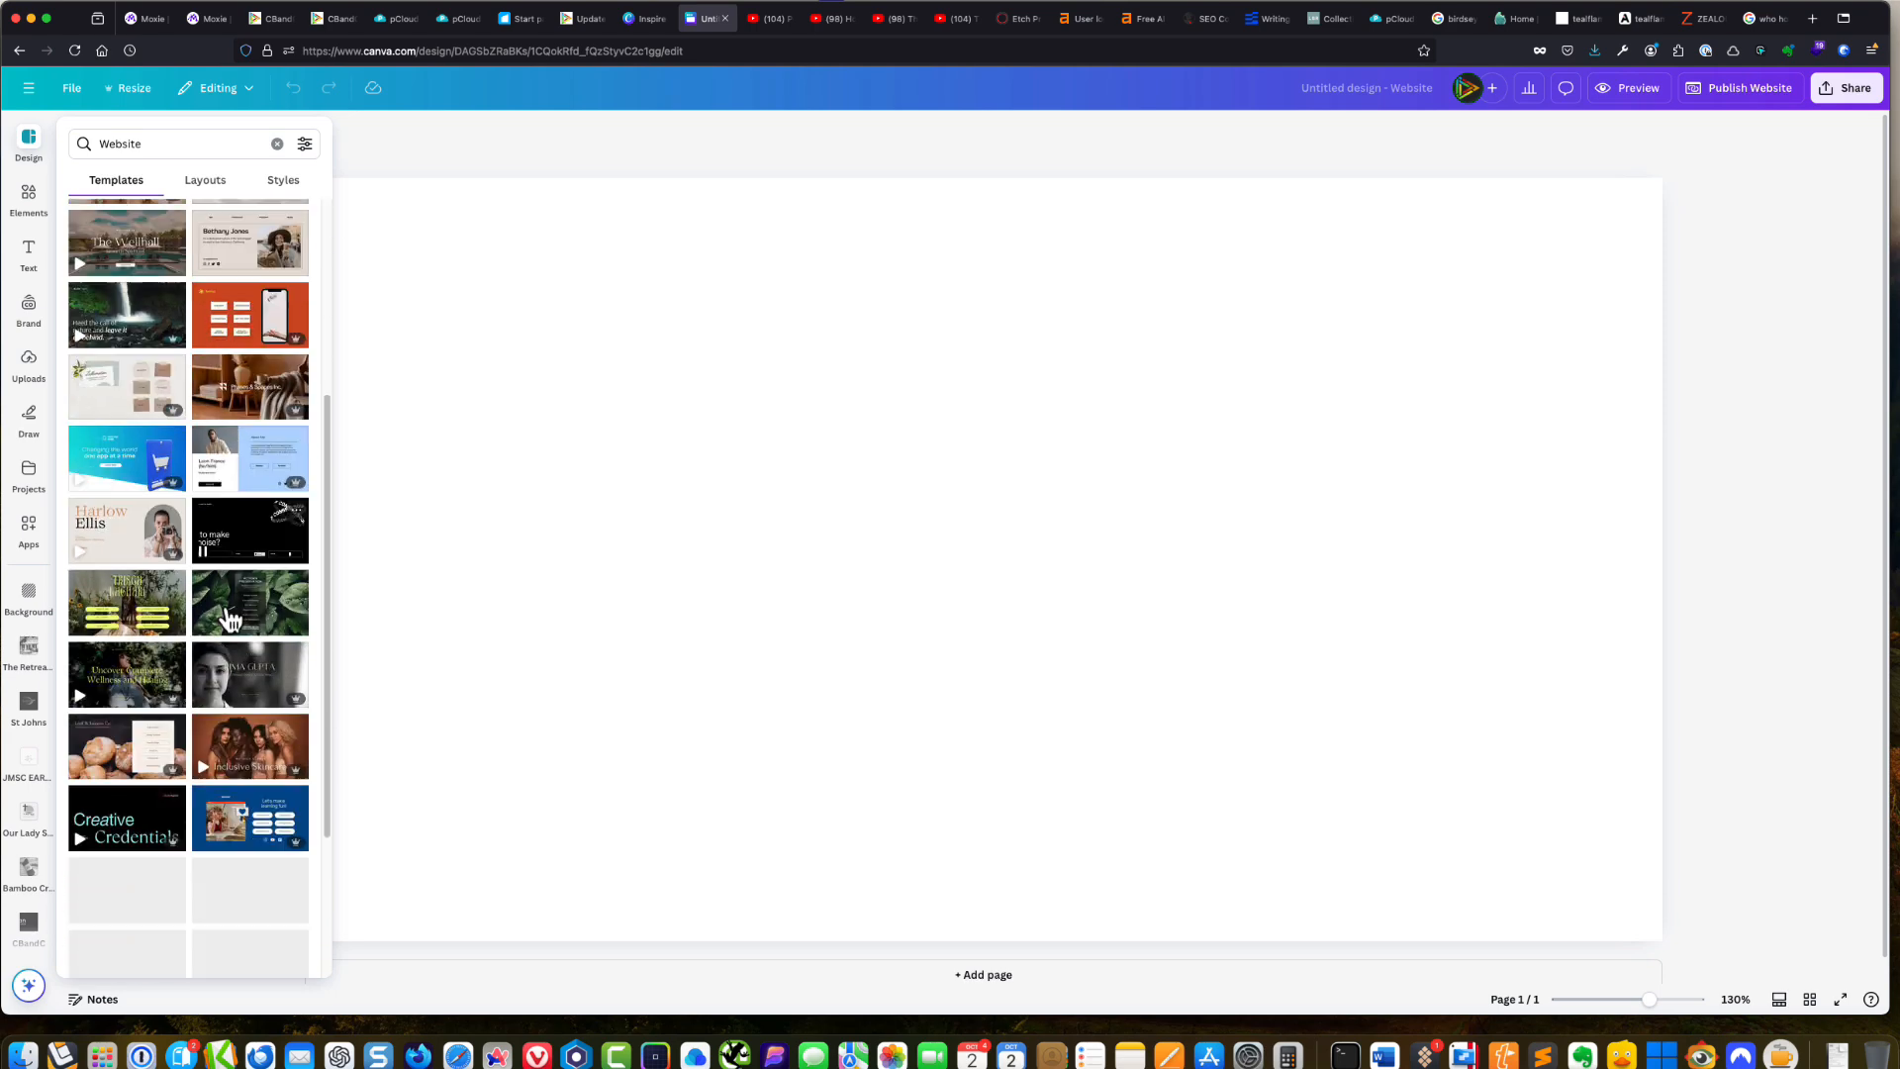
scroll(228, 619, down, 4)
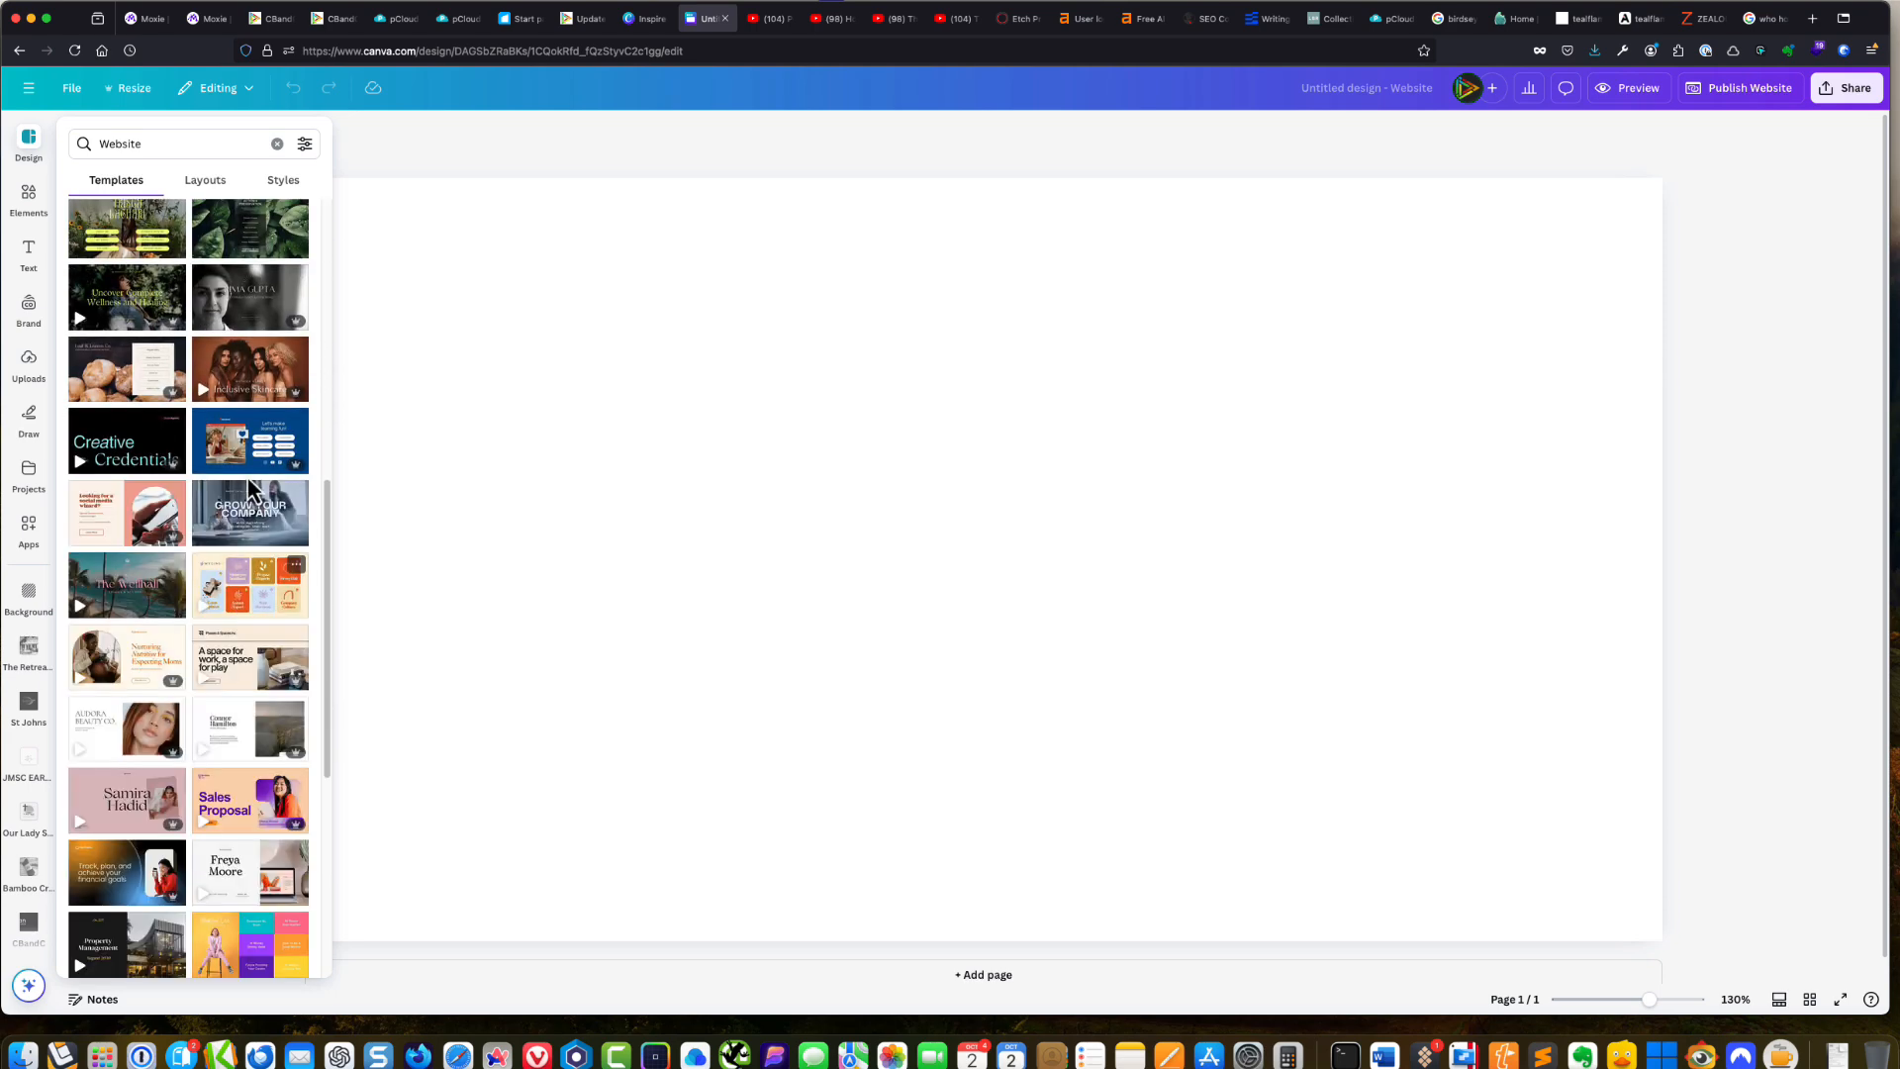
click(253, 595)
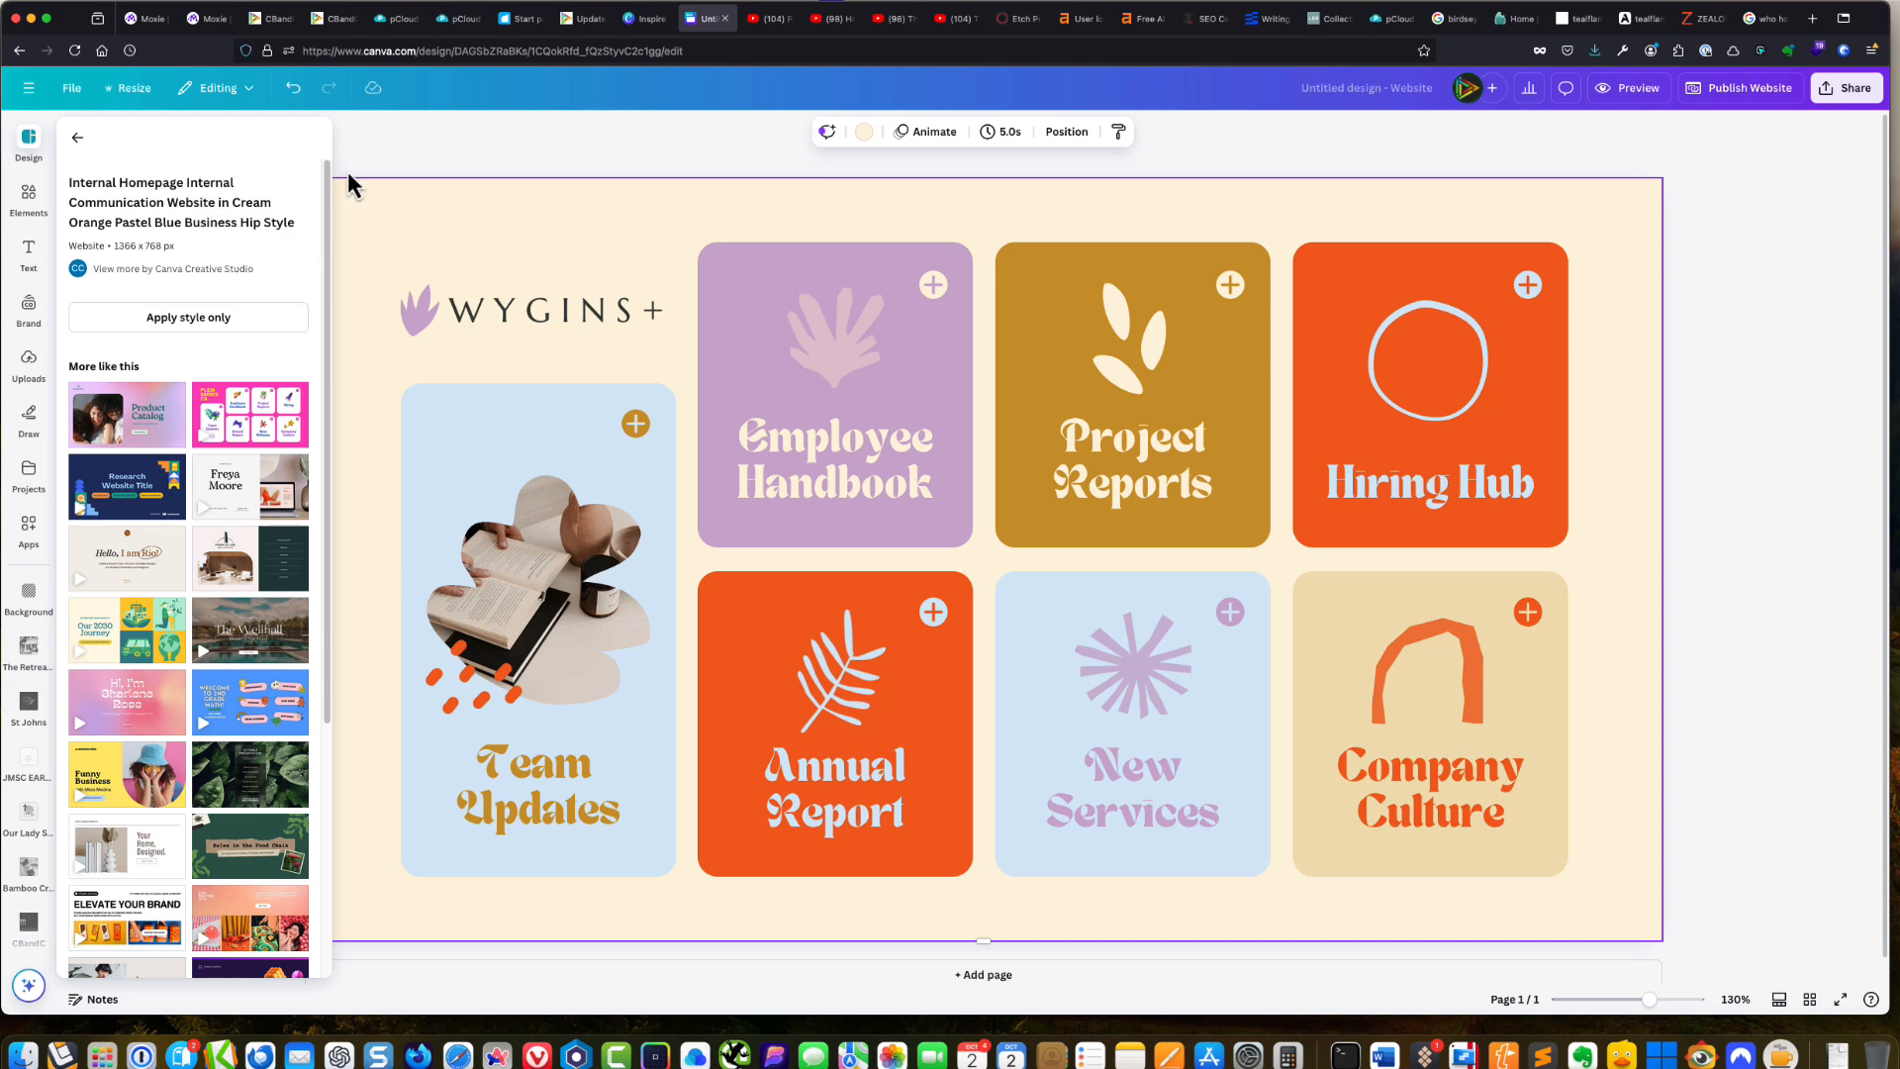
click(78, 140)
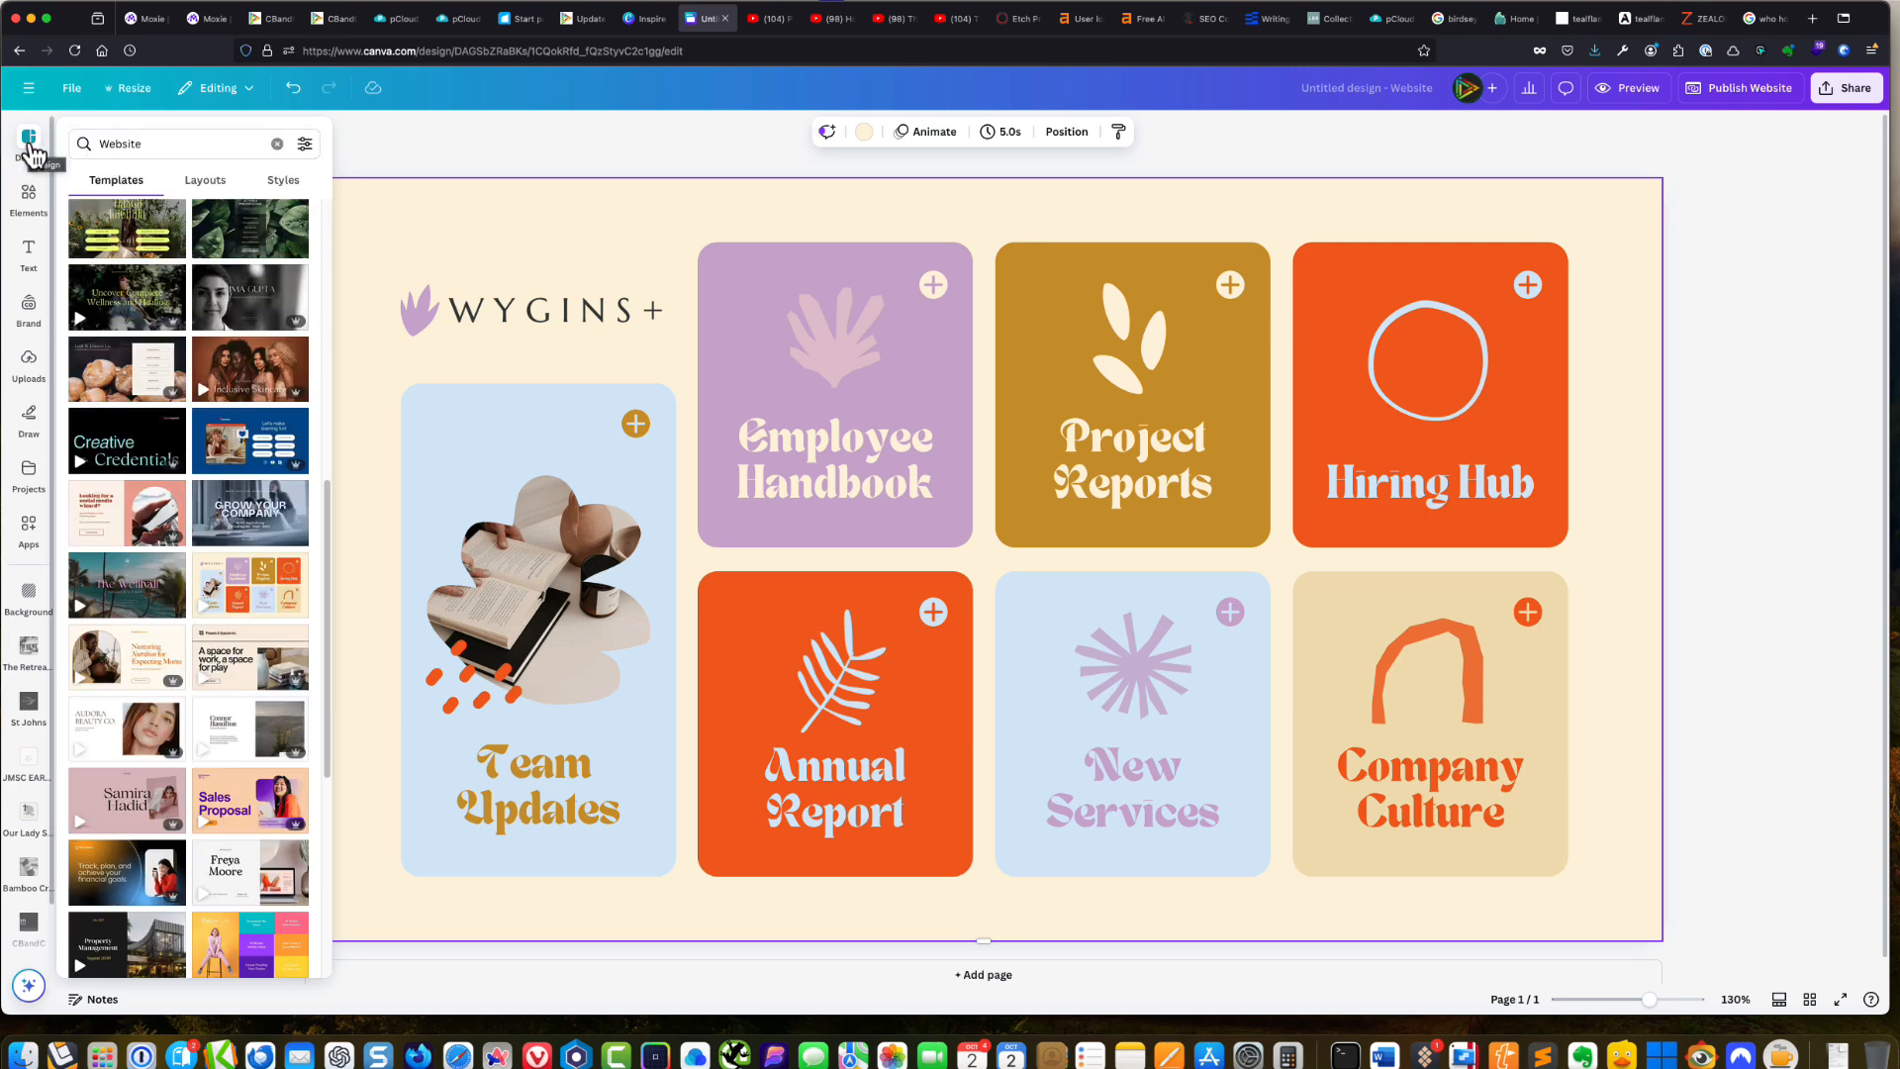
Return to the projects overview and move the new untitled website design to the trash
click(29, 88)
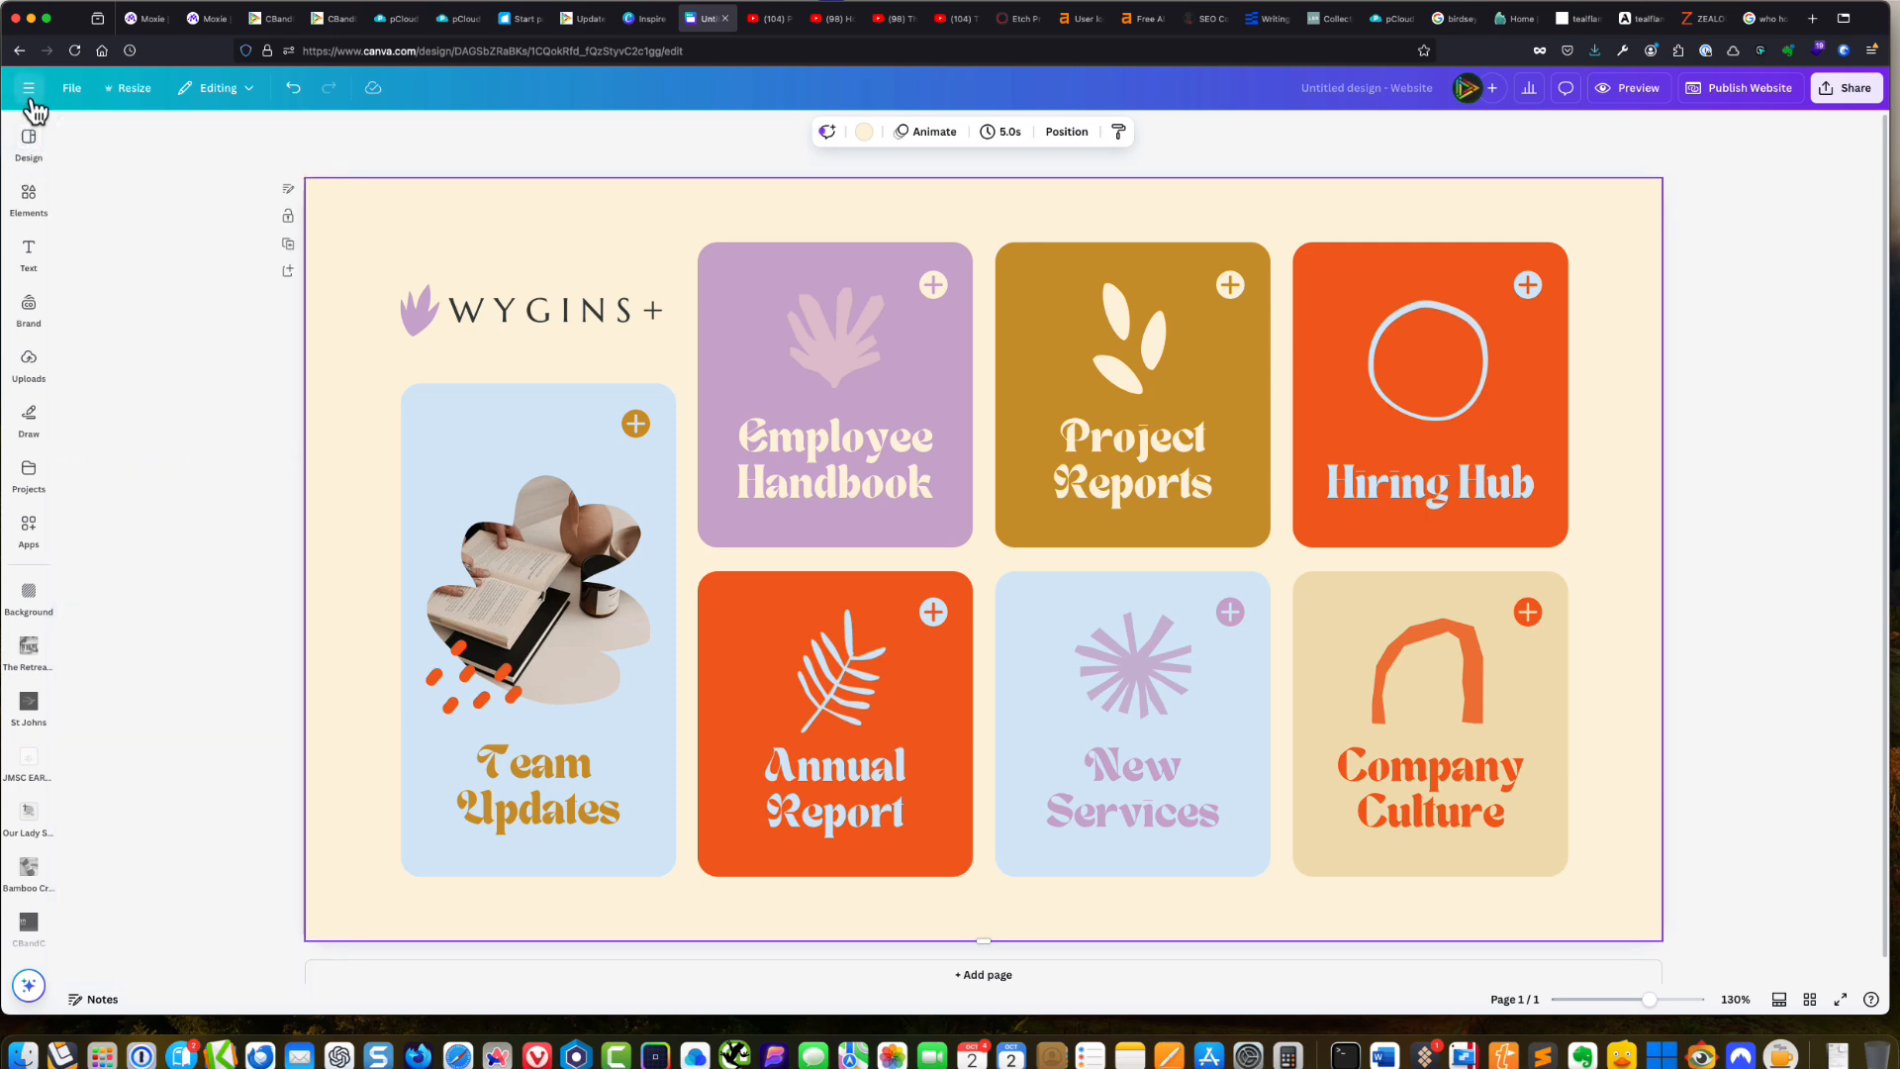
click(29, 153)
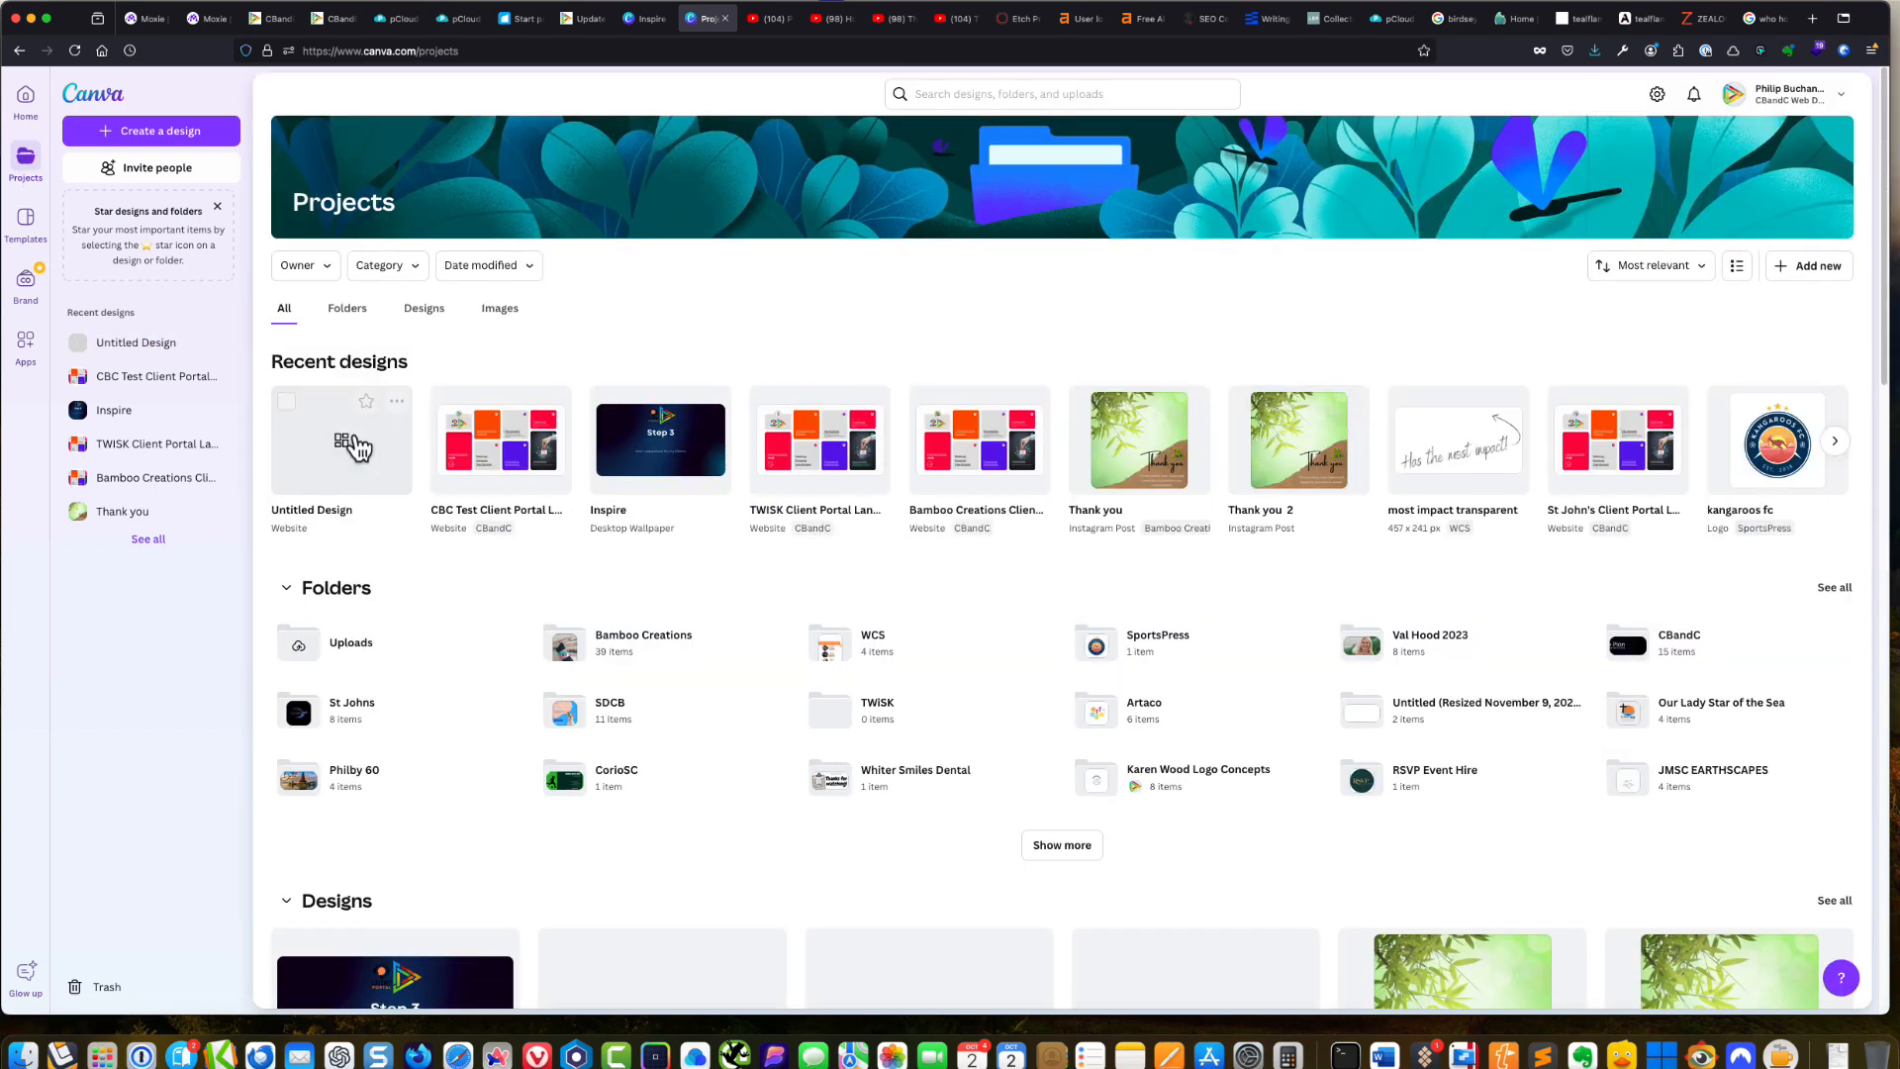
click(394, 401)
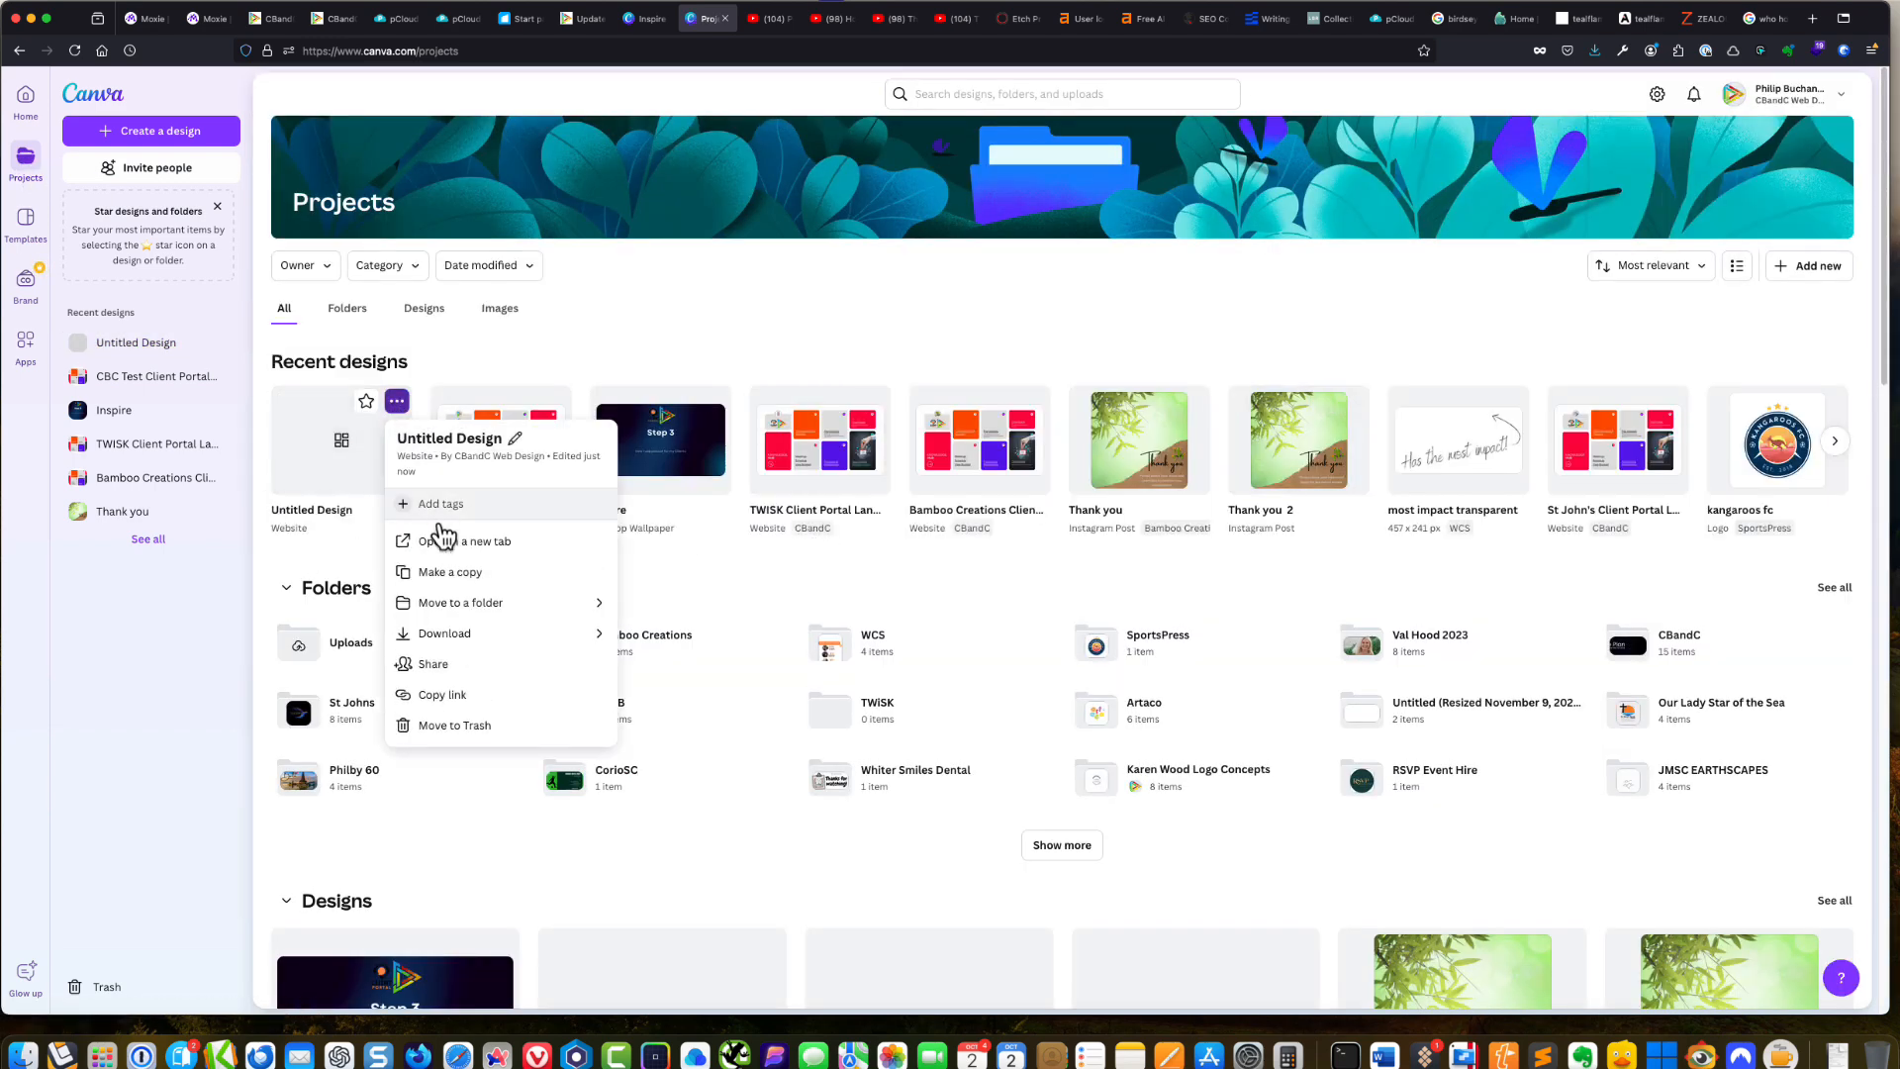
click(454, 725)
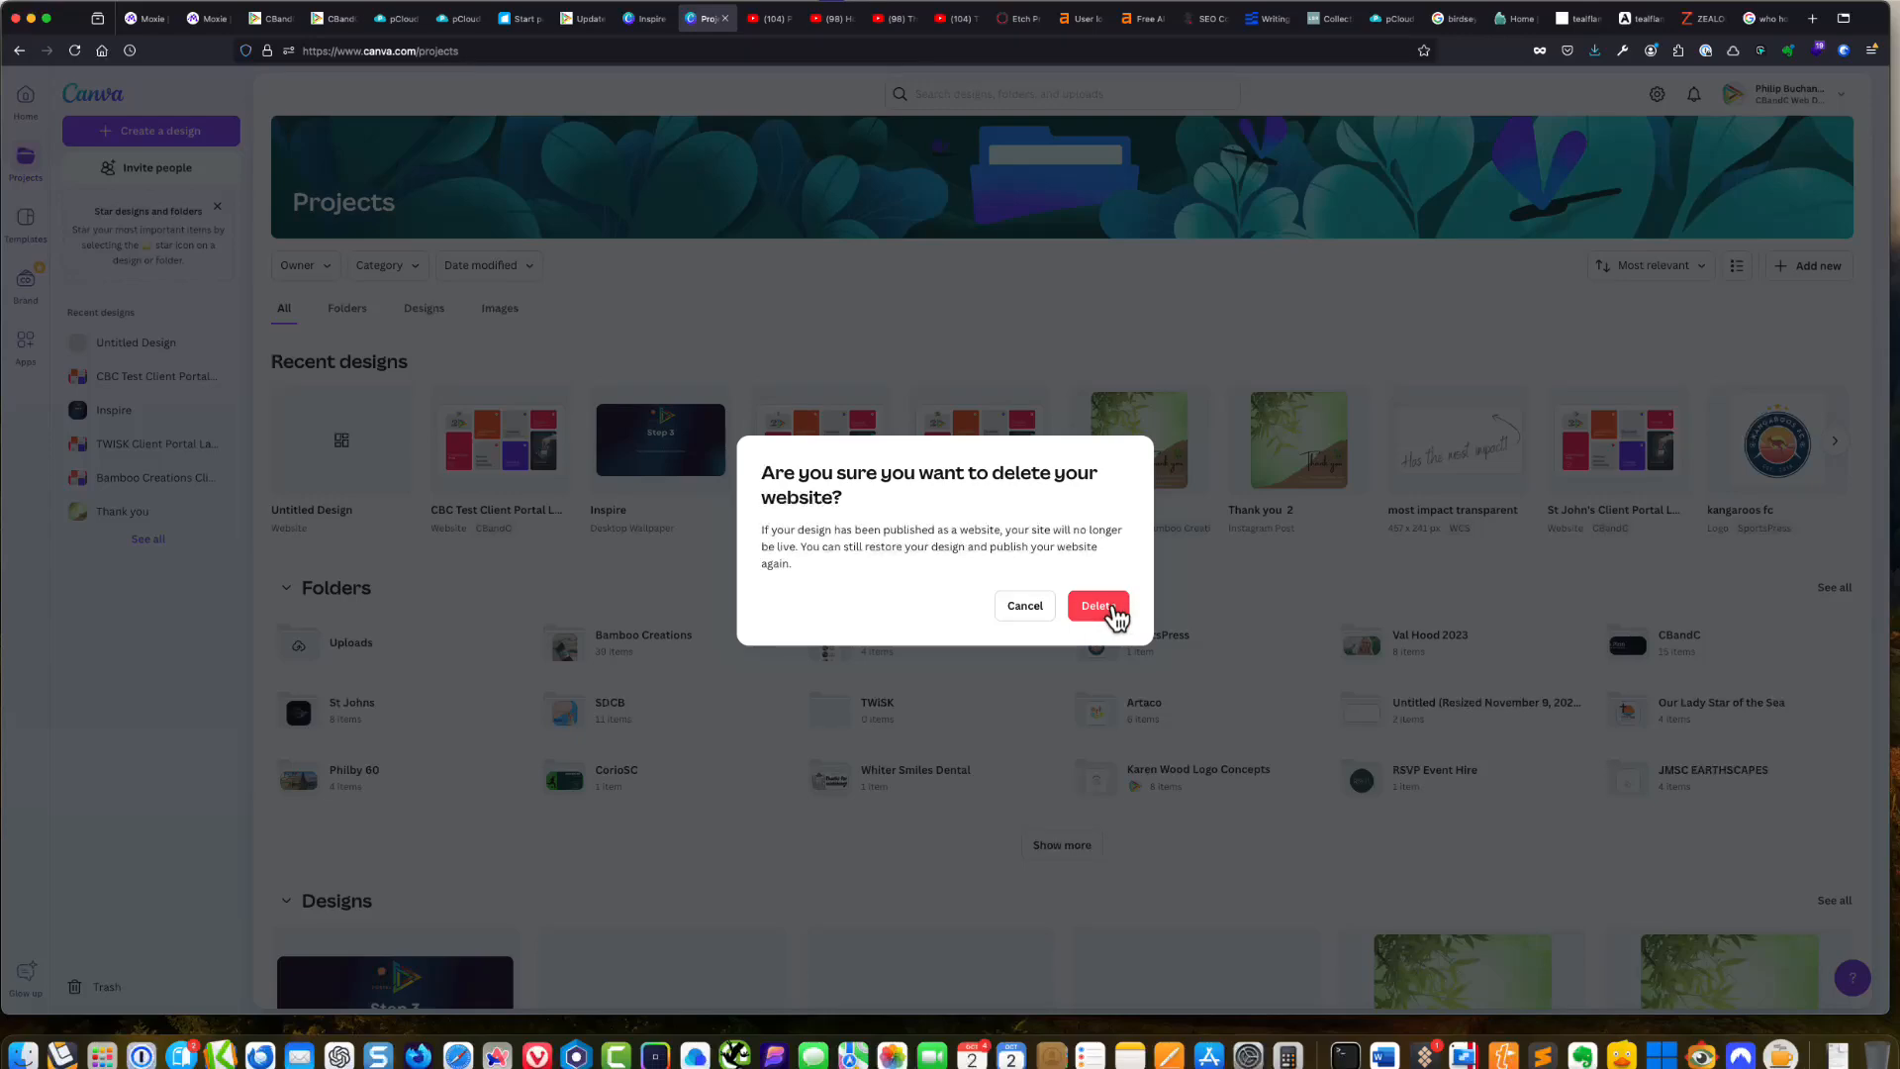
click(1106, 608)
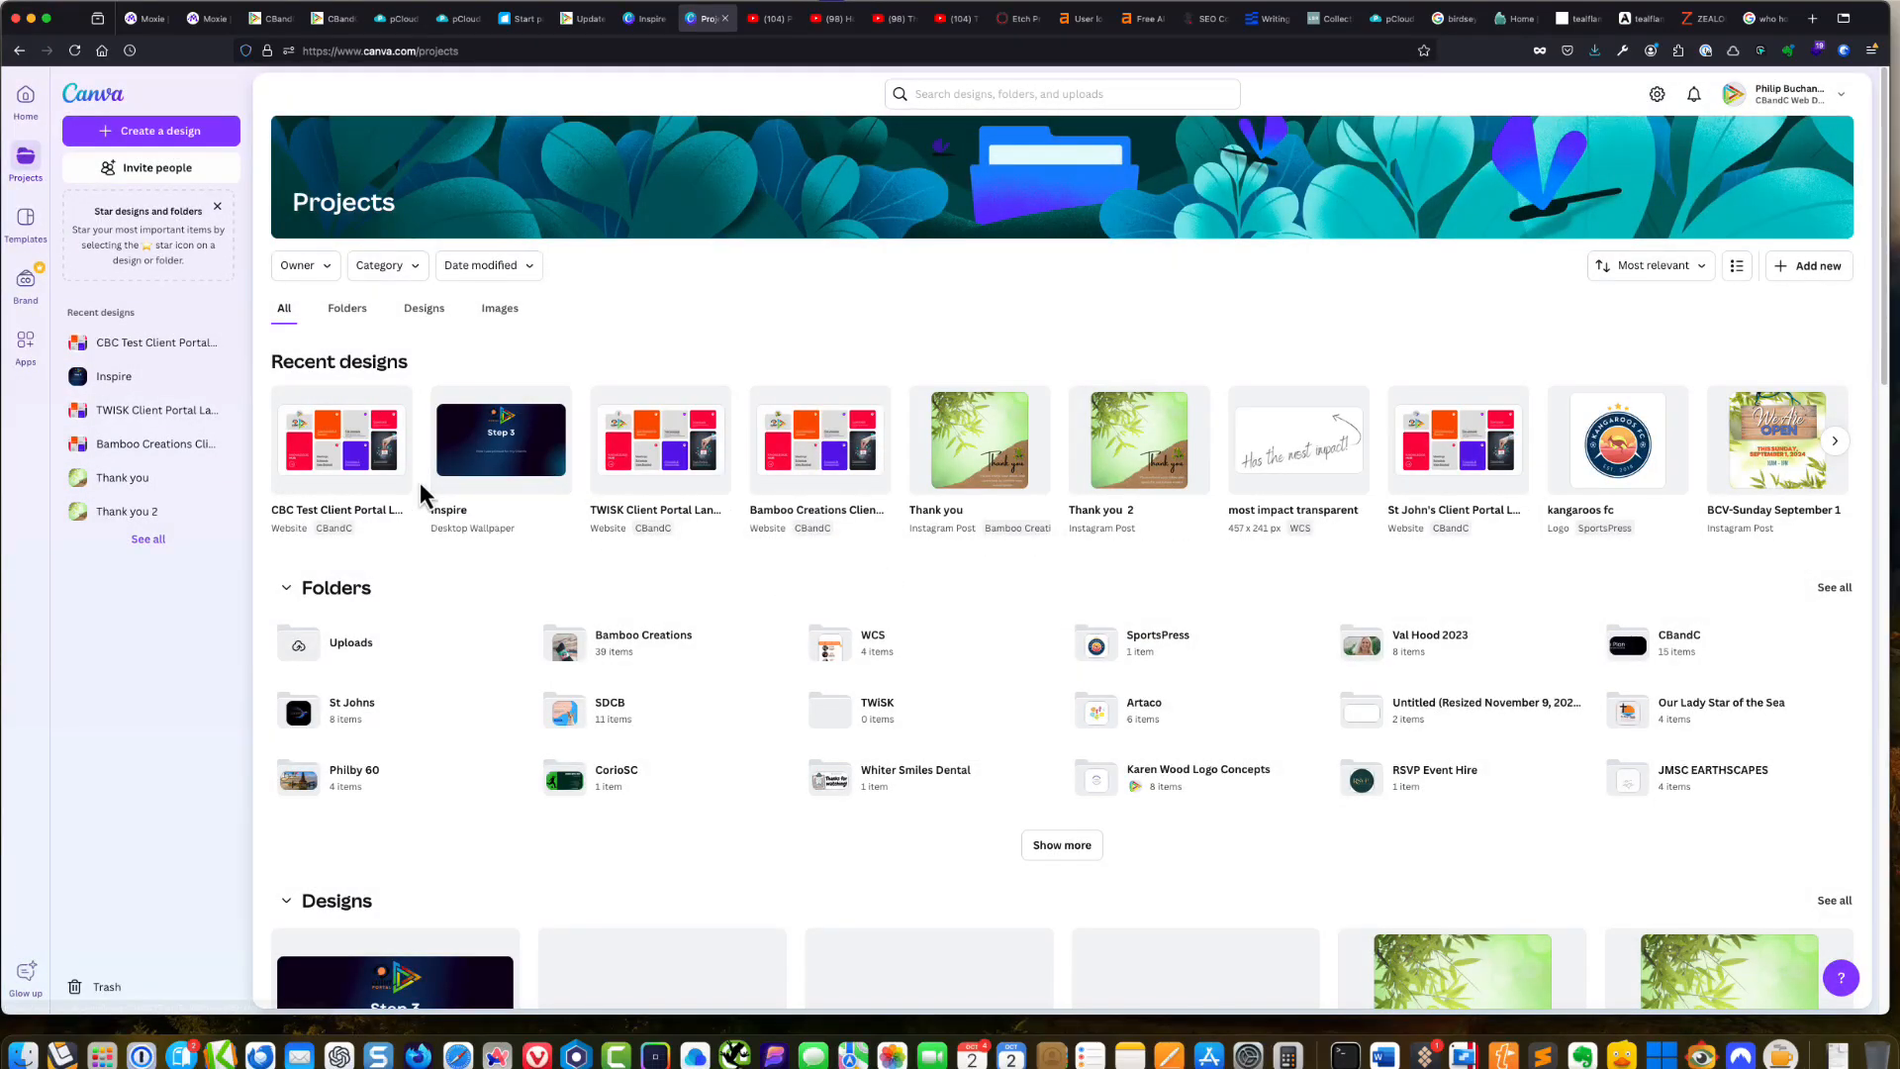
Open the CBC Test Client Portal landing page design and inspect the link on the Task Requests & Support heading
mouse_move(368, 470)
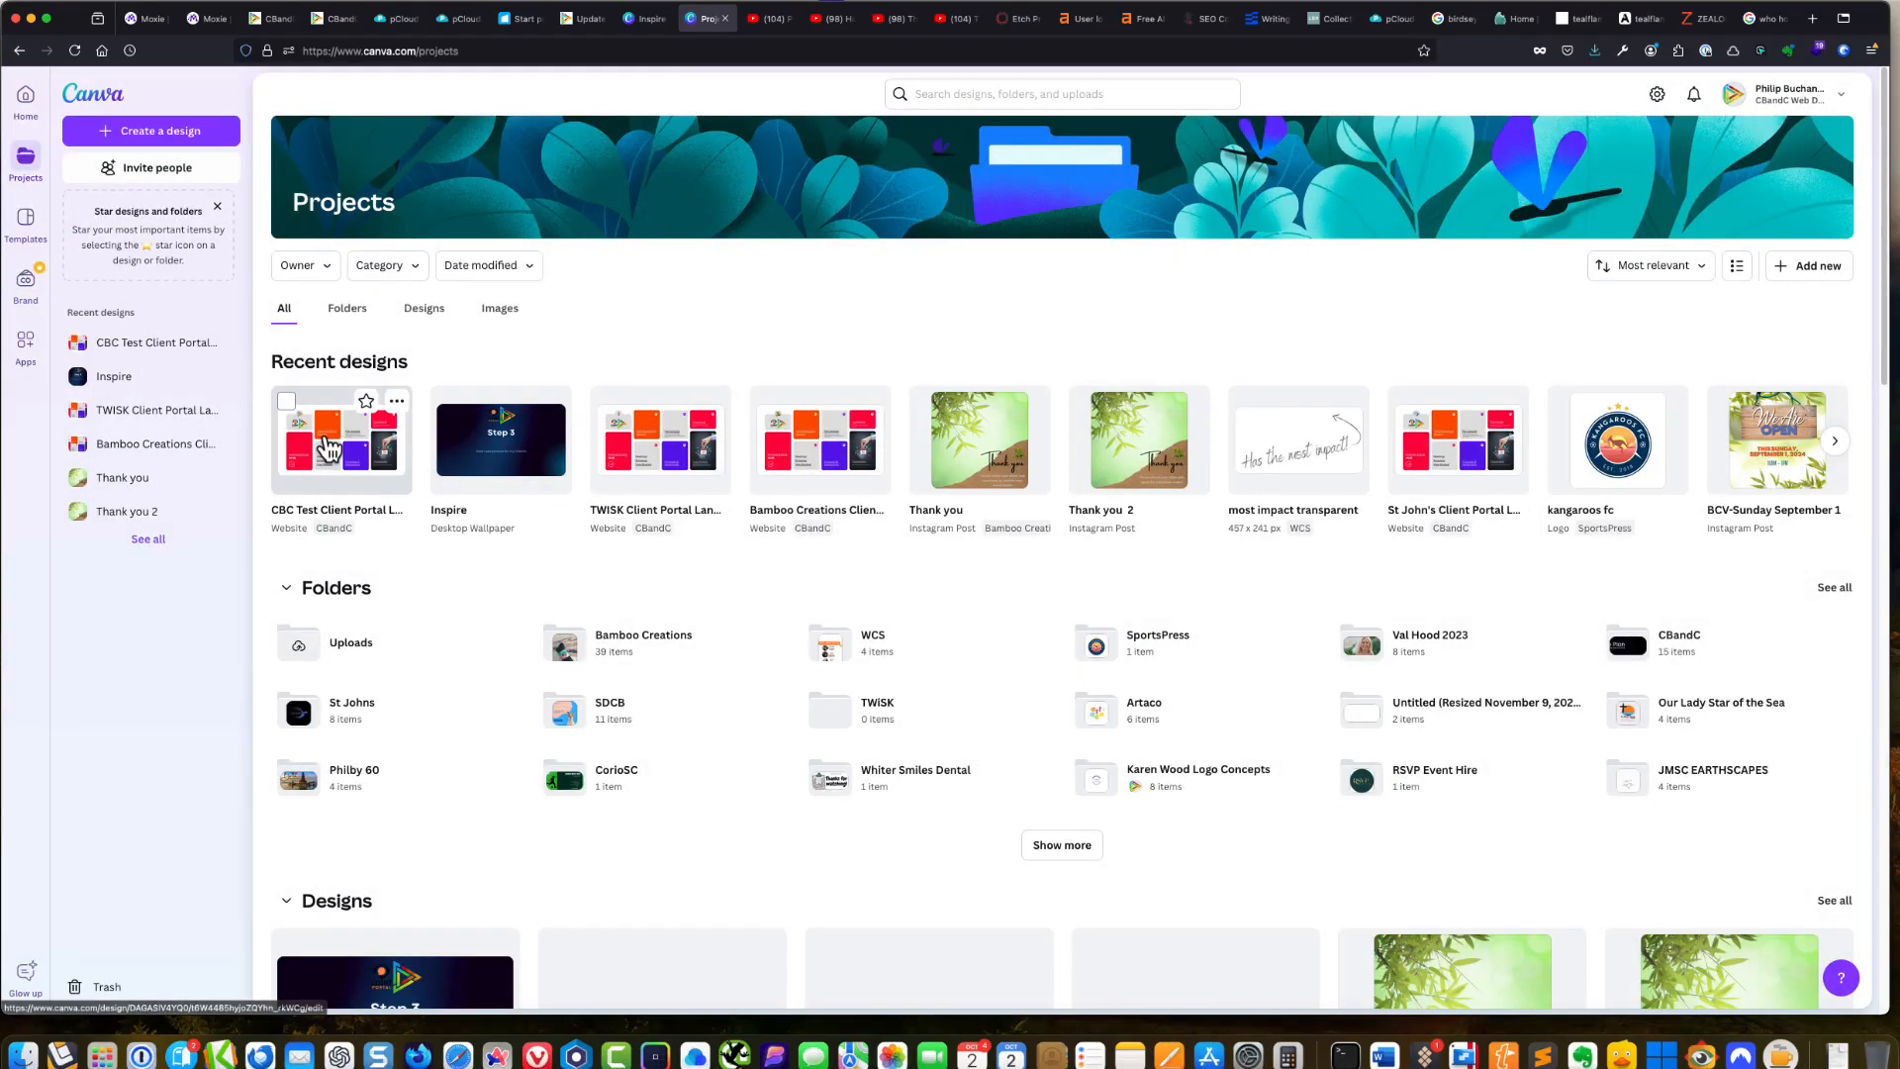
click(329, 452)
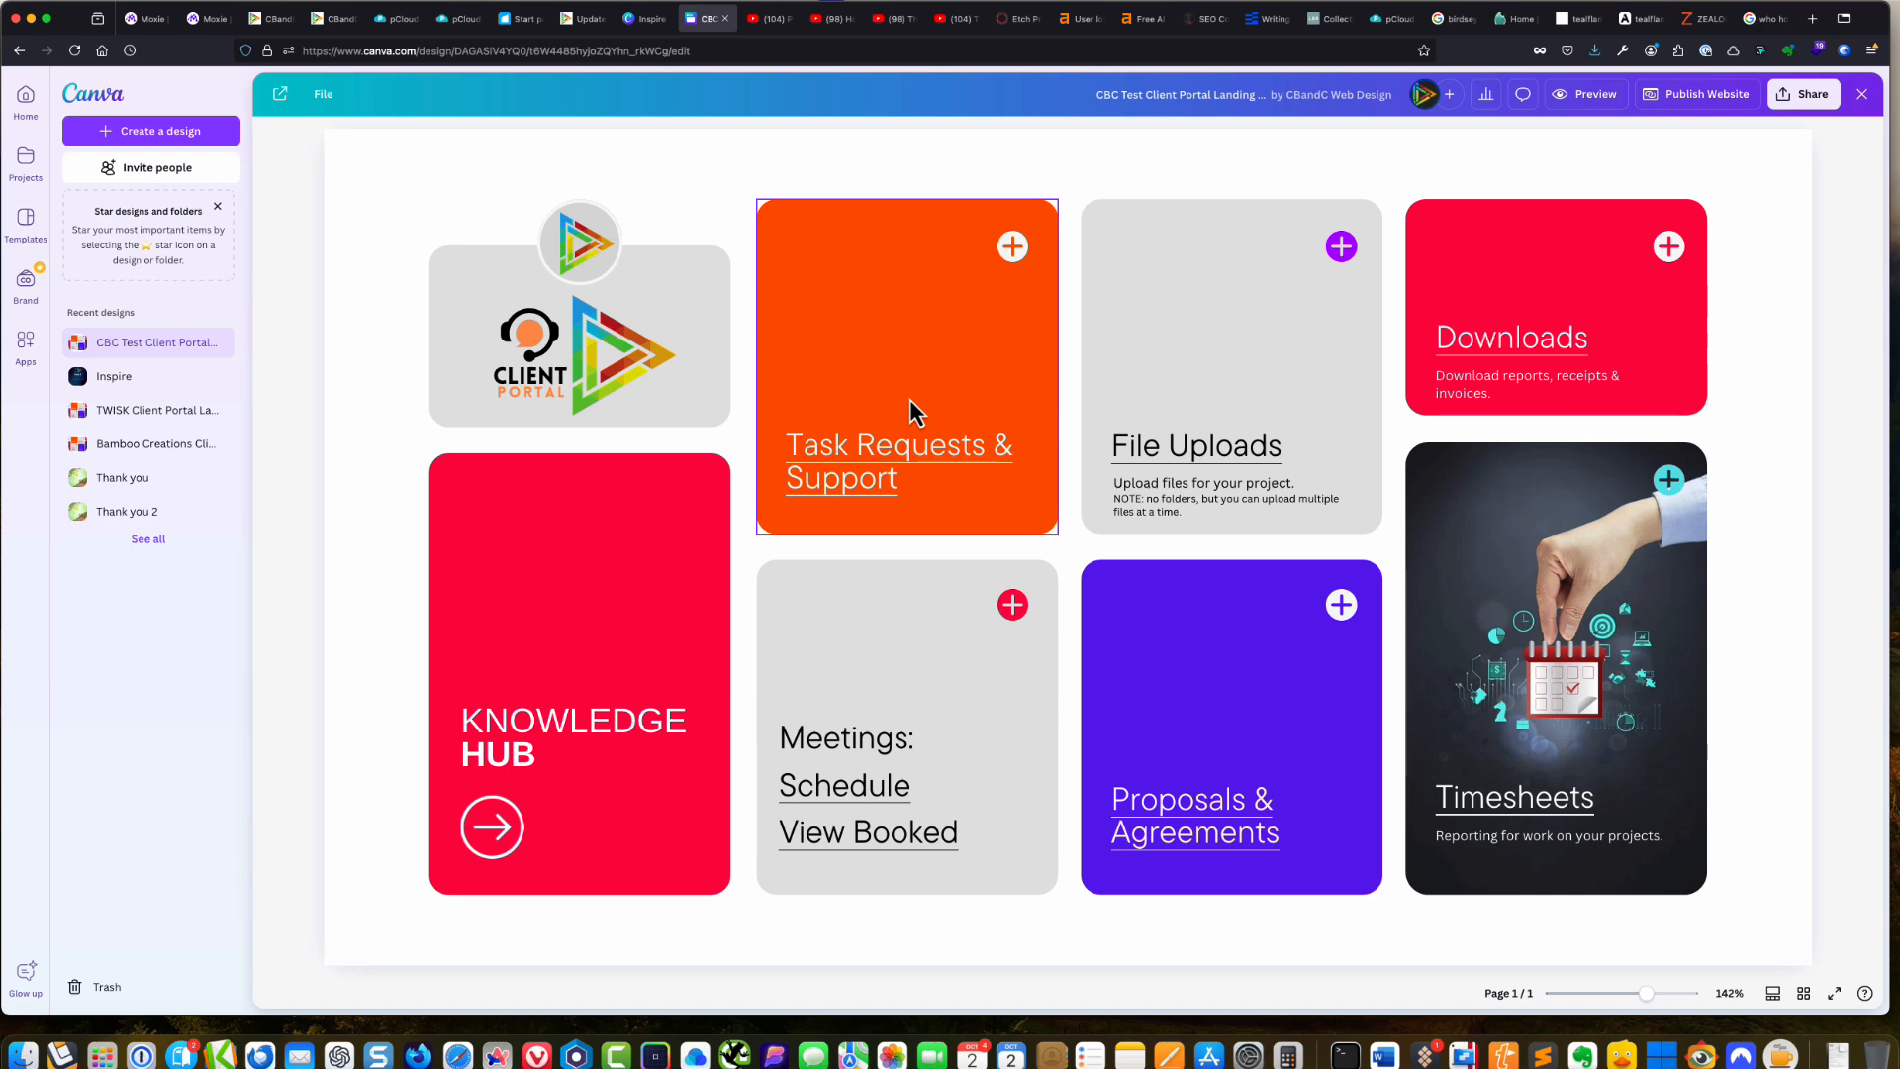
click(864, 457)
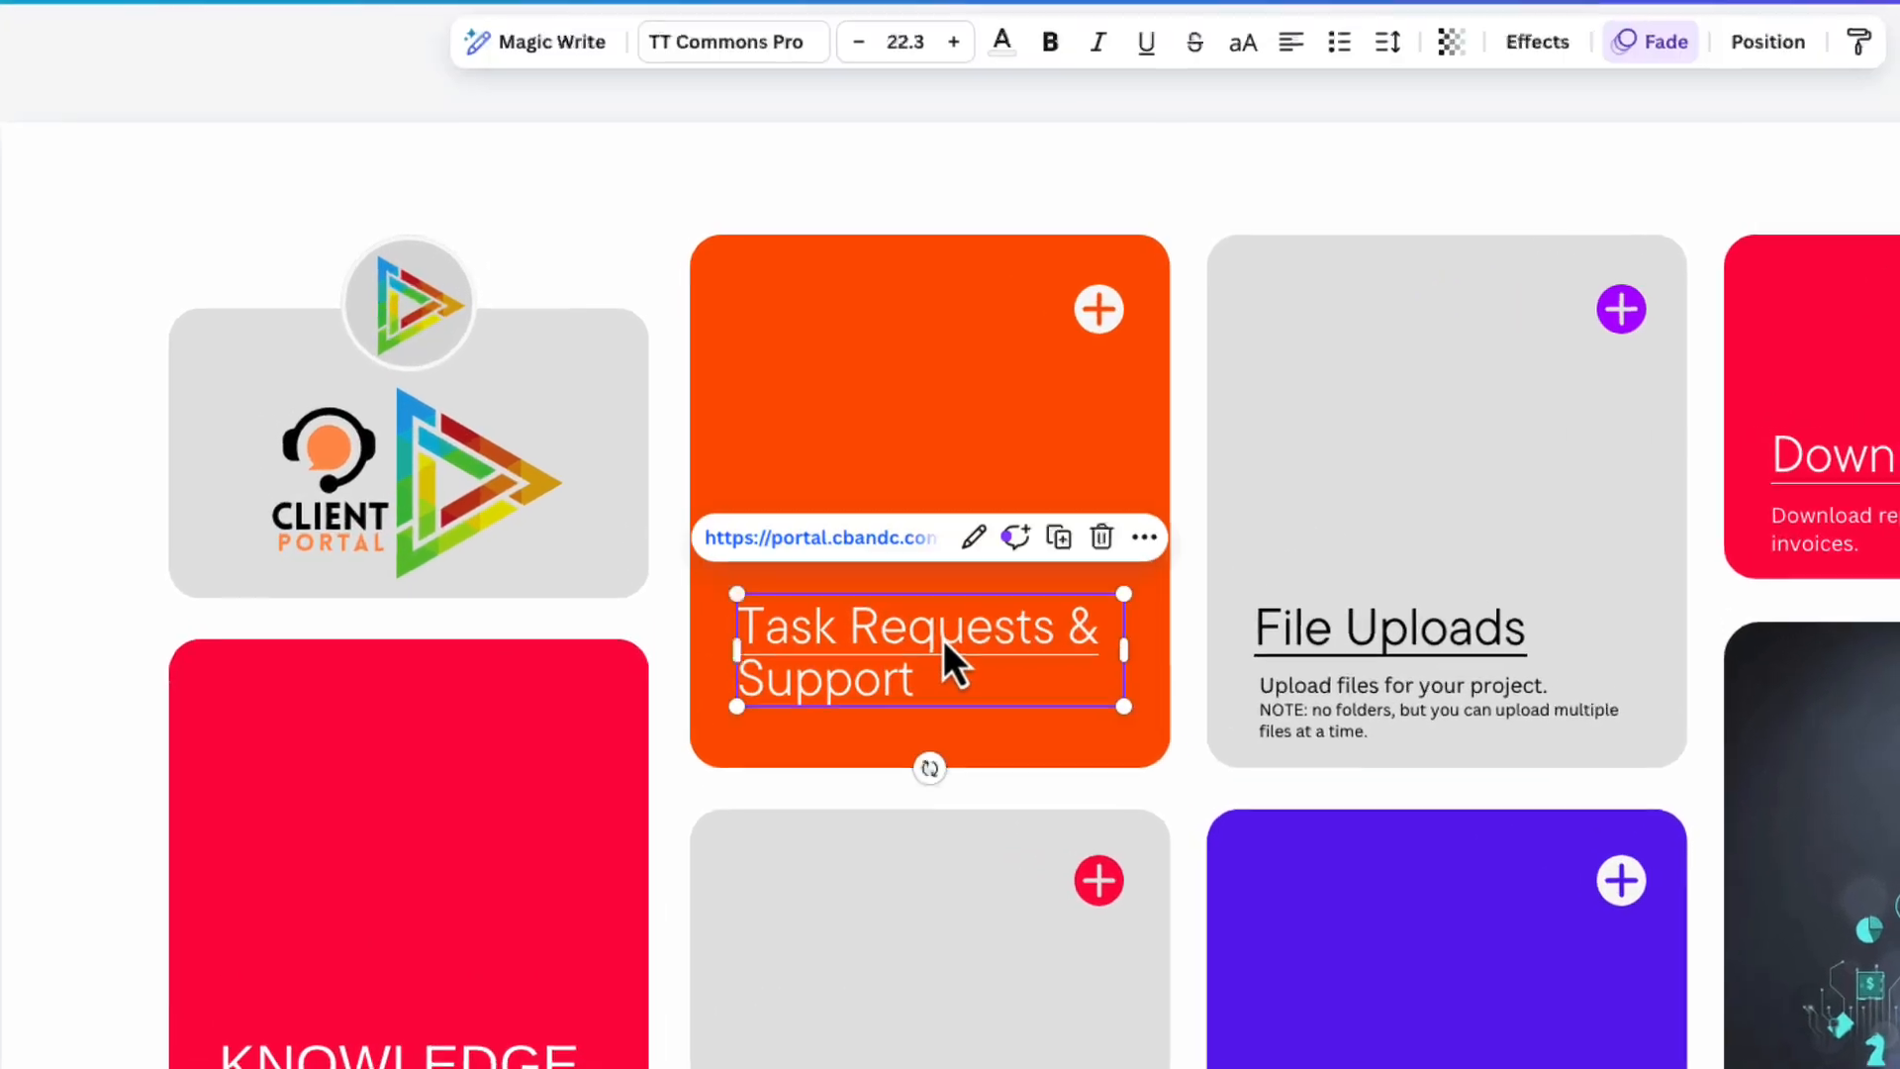
click(881, 366)
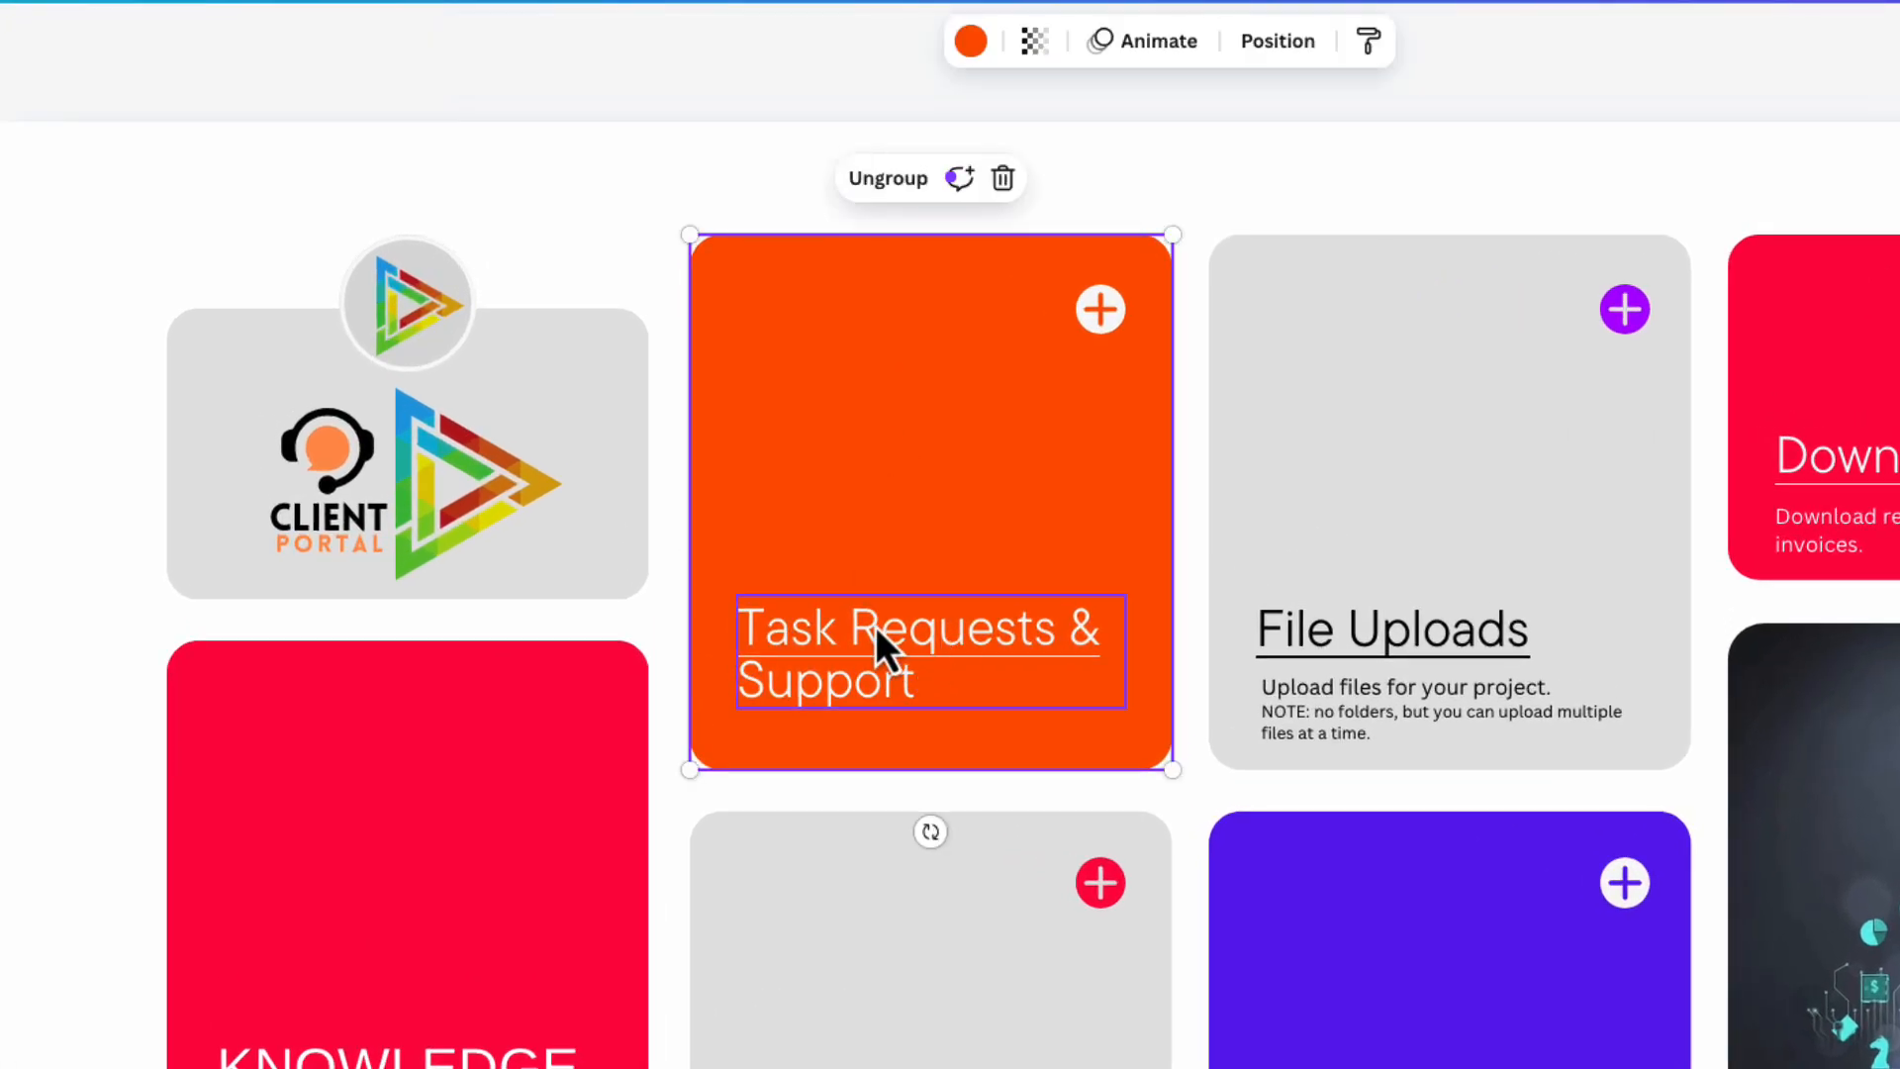
click(876, 633)
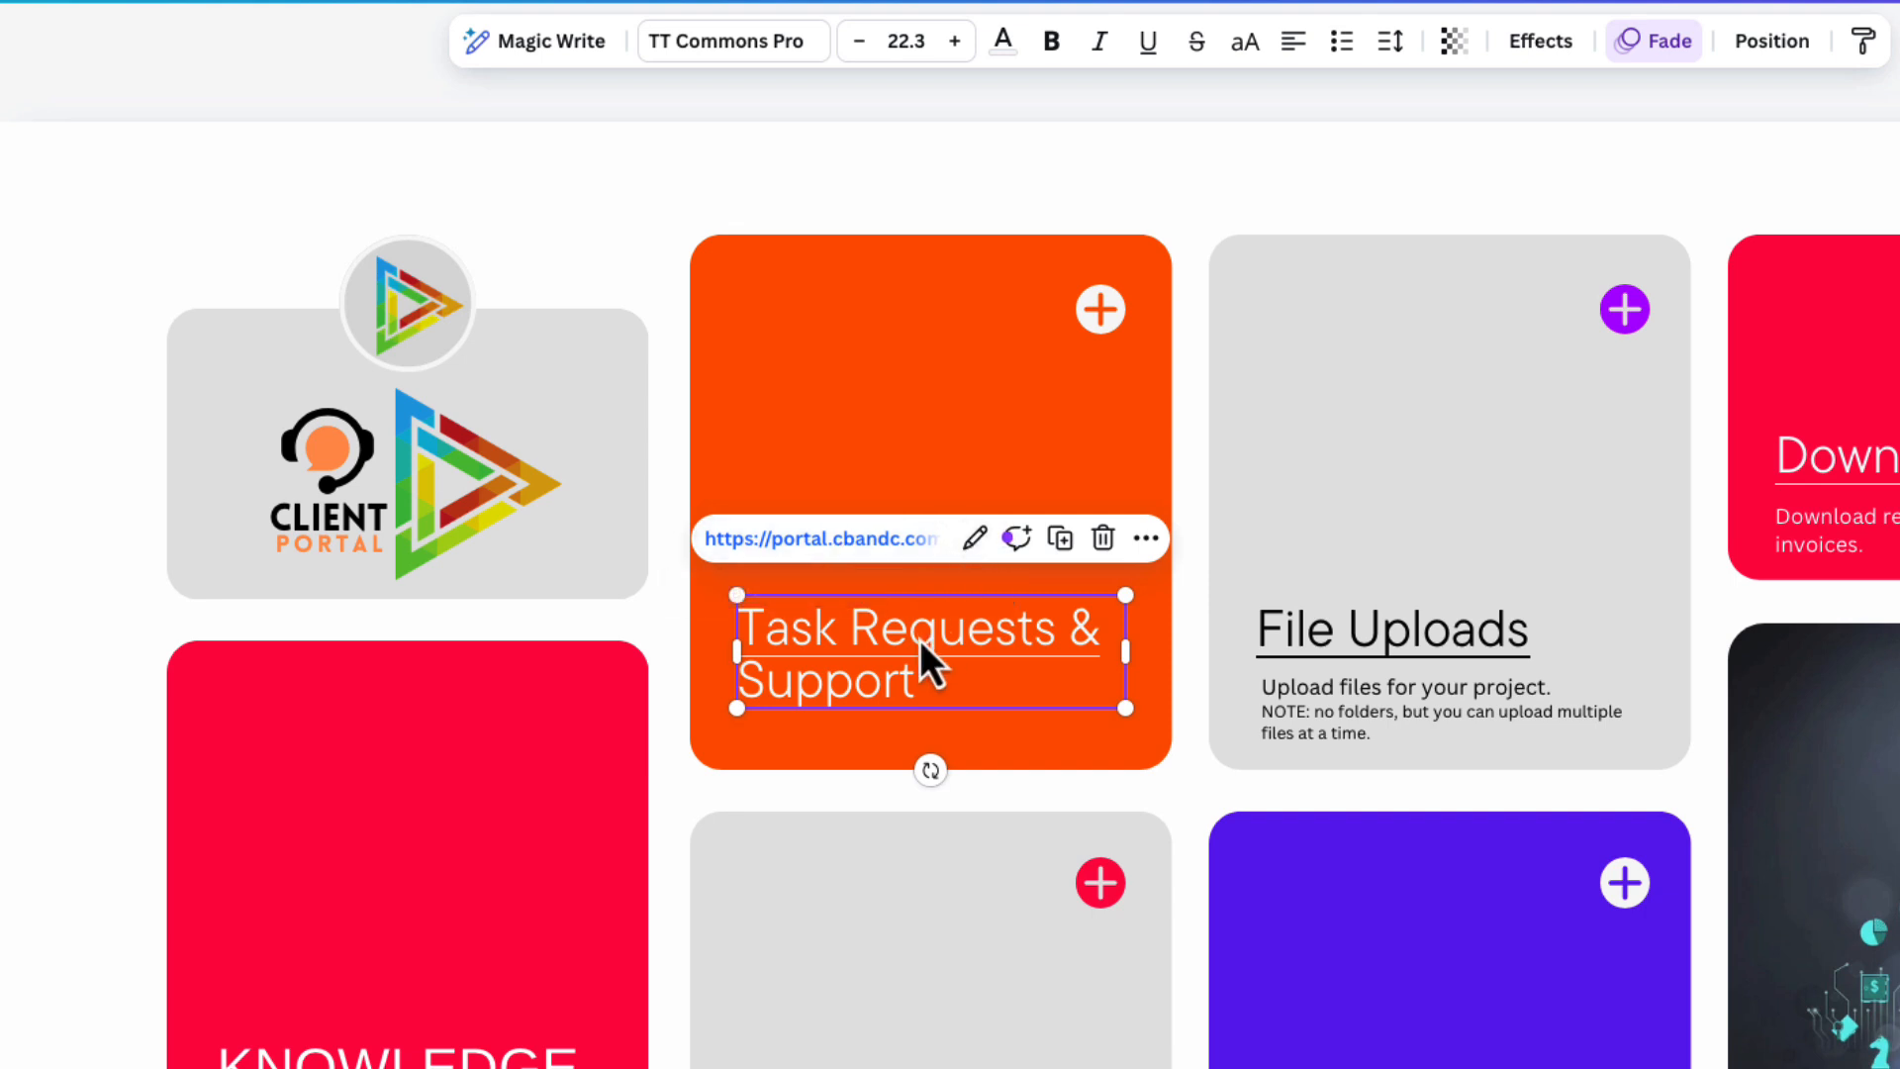
click(973, 537)
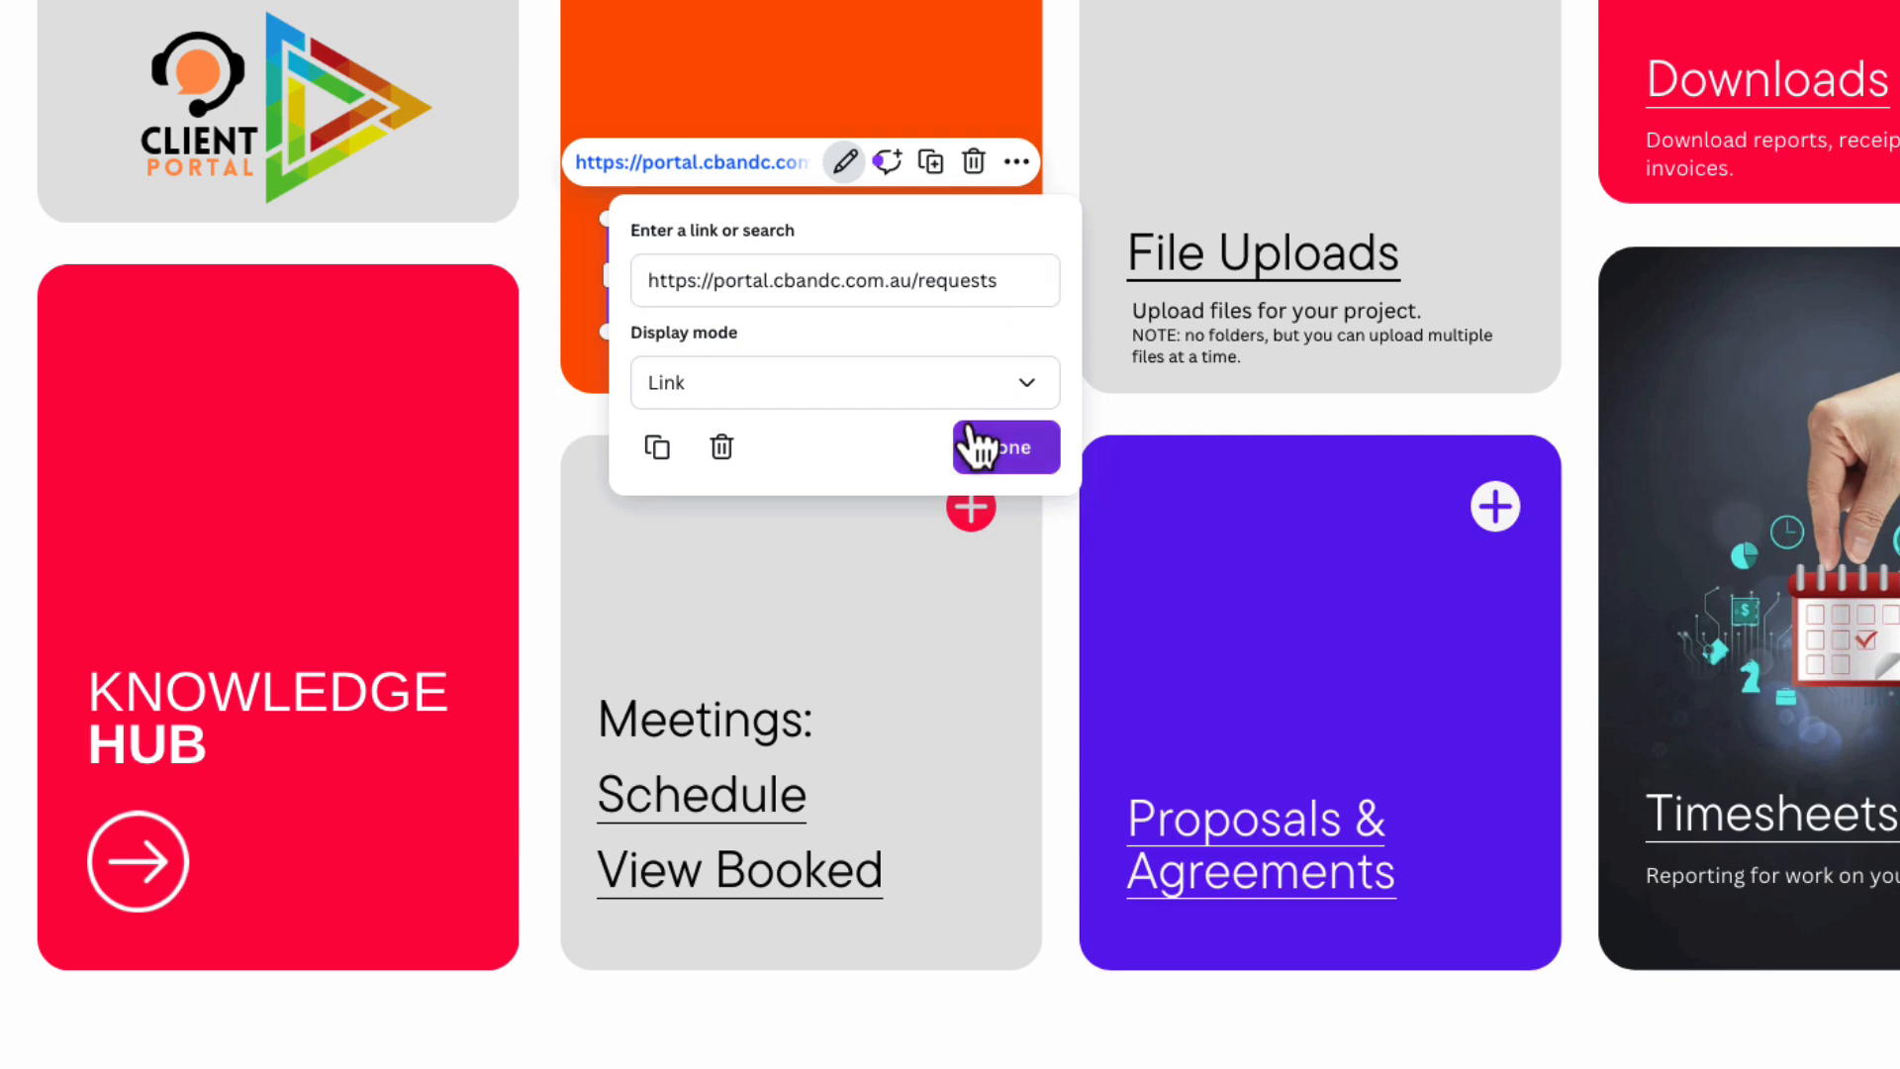
Examine the links attached to the Schedule, View Booked, Proposals & Agreements and Timesheets headings
click(687, 788)
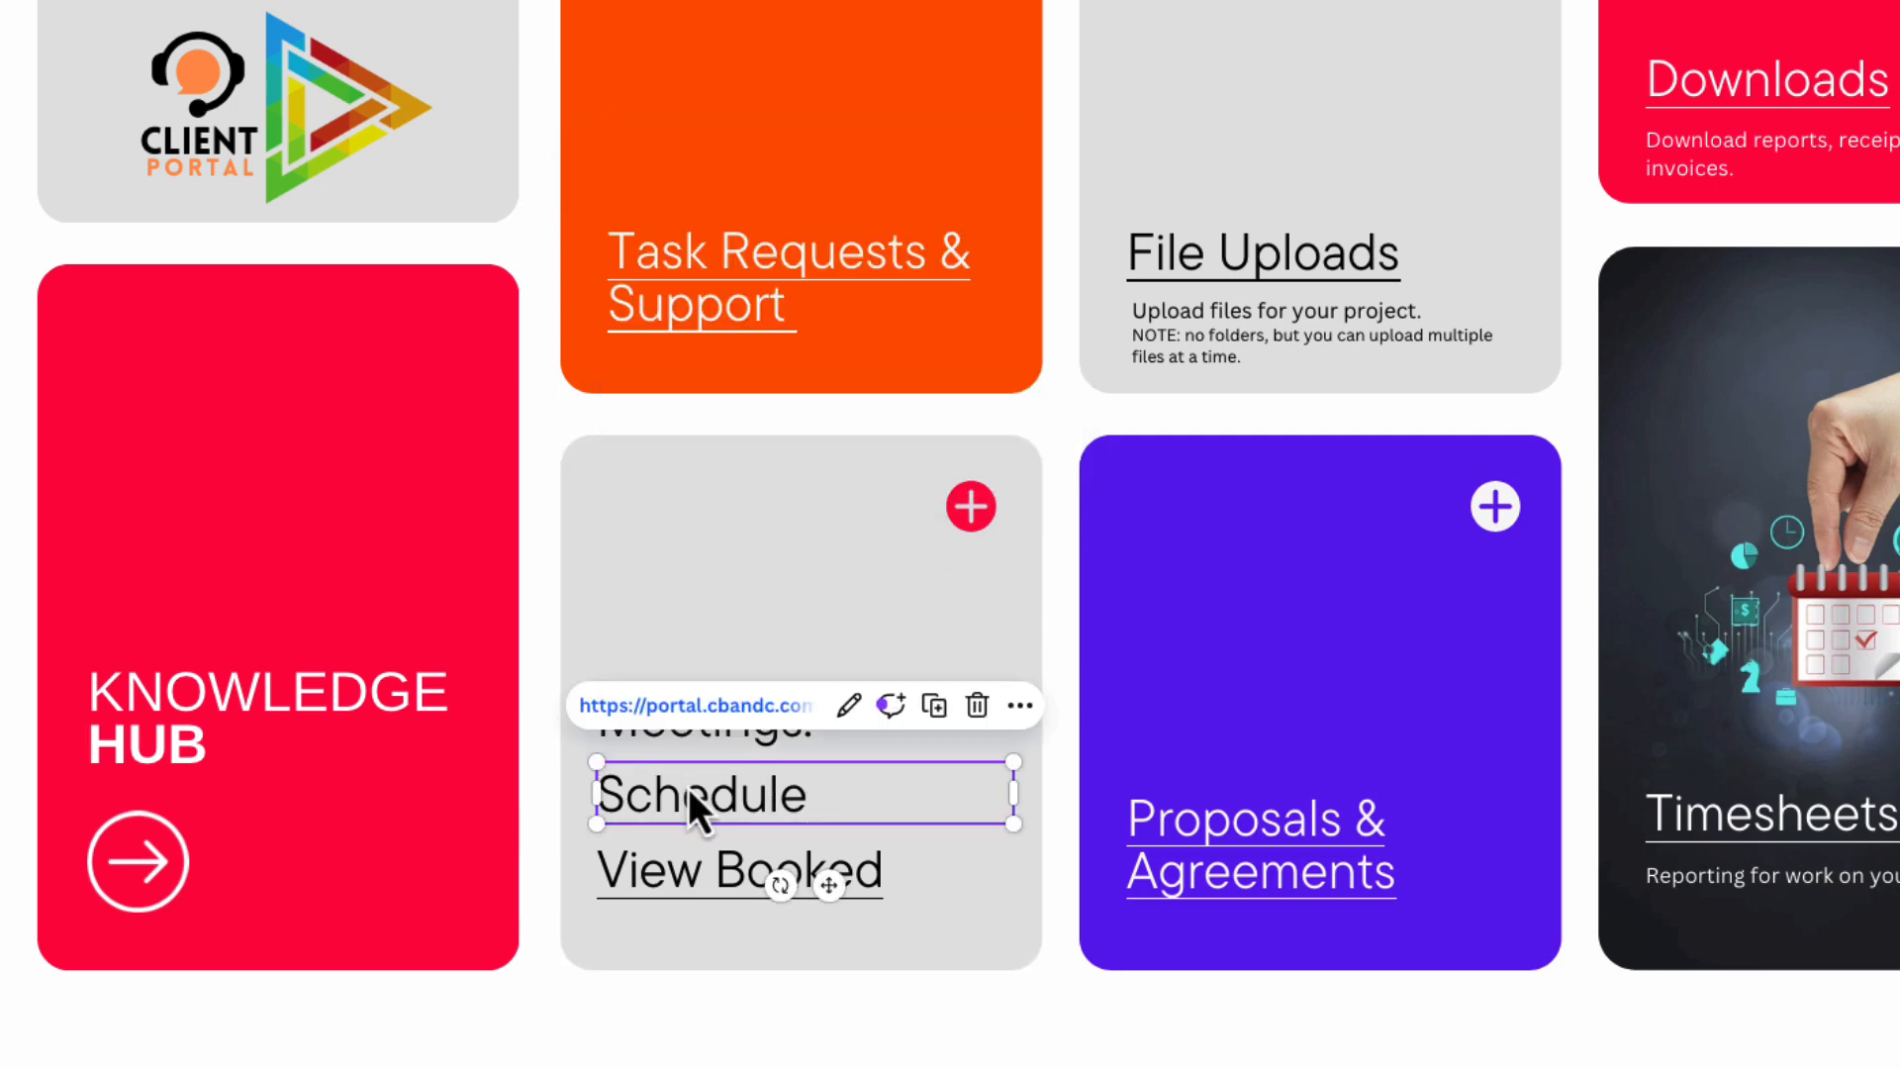
click(725, 868)
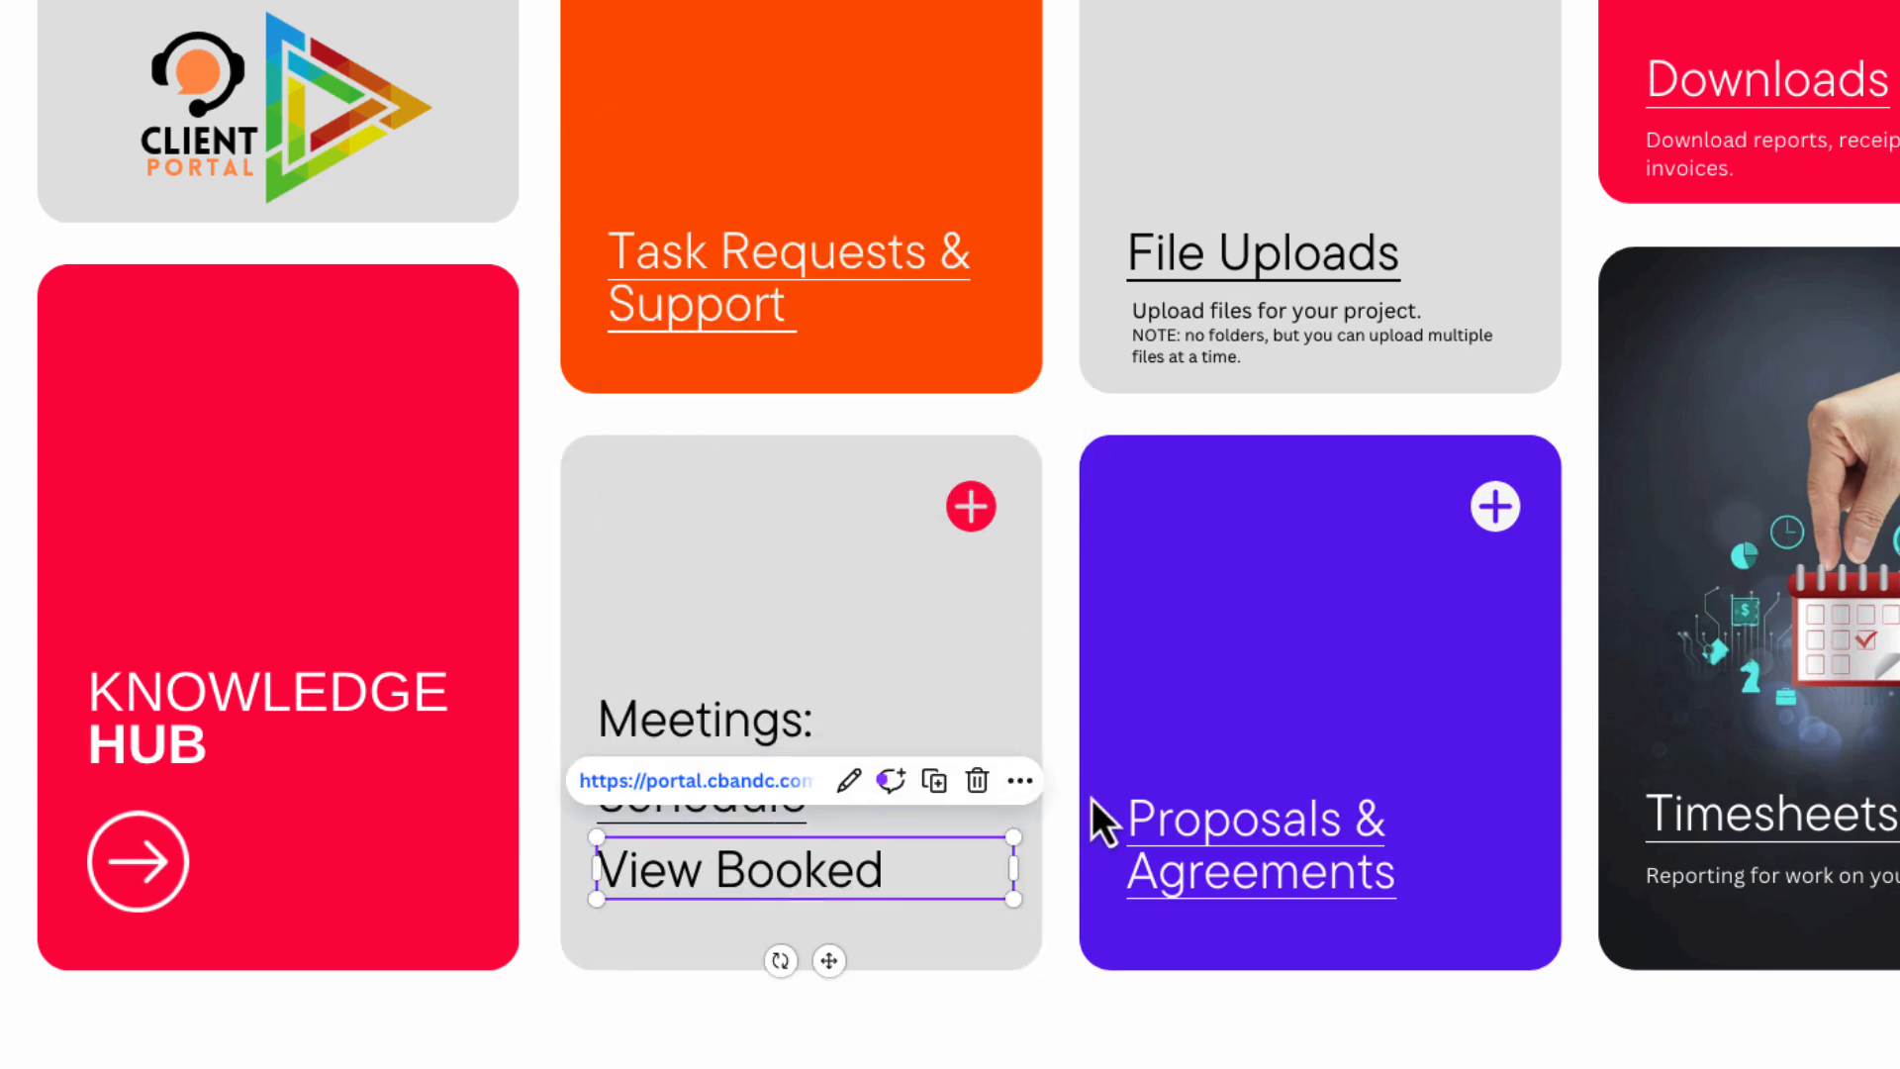
click(1181, 829)
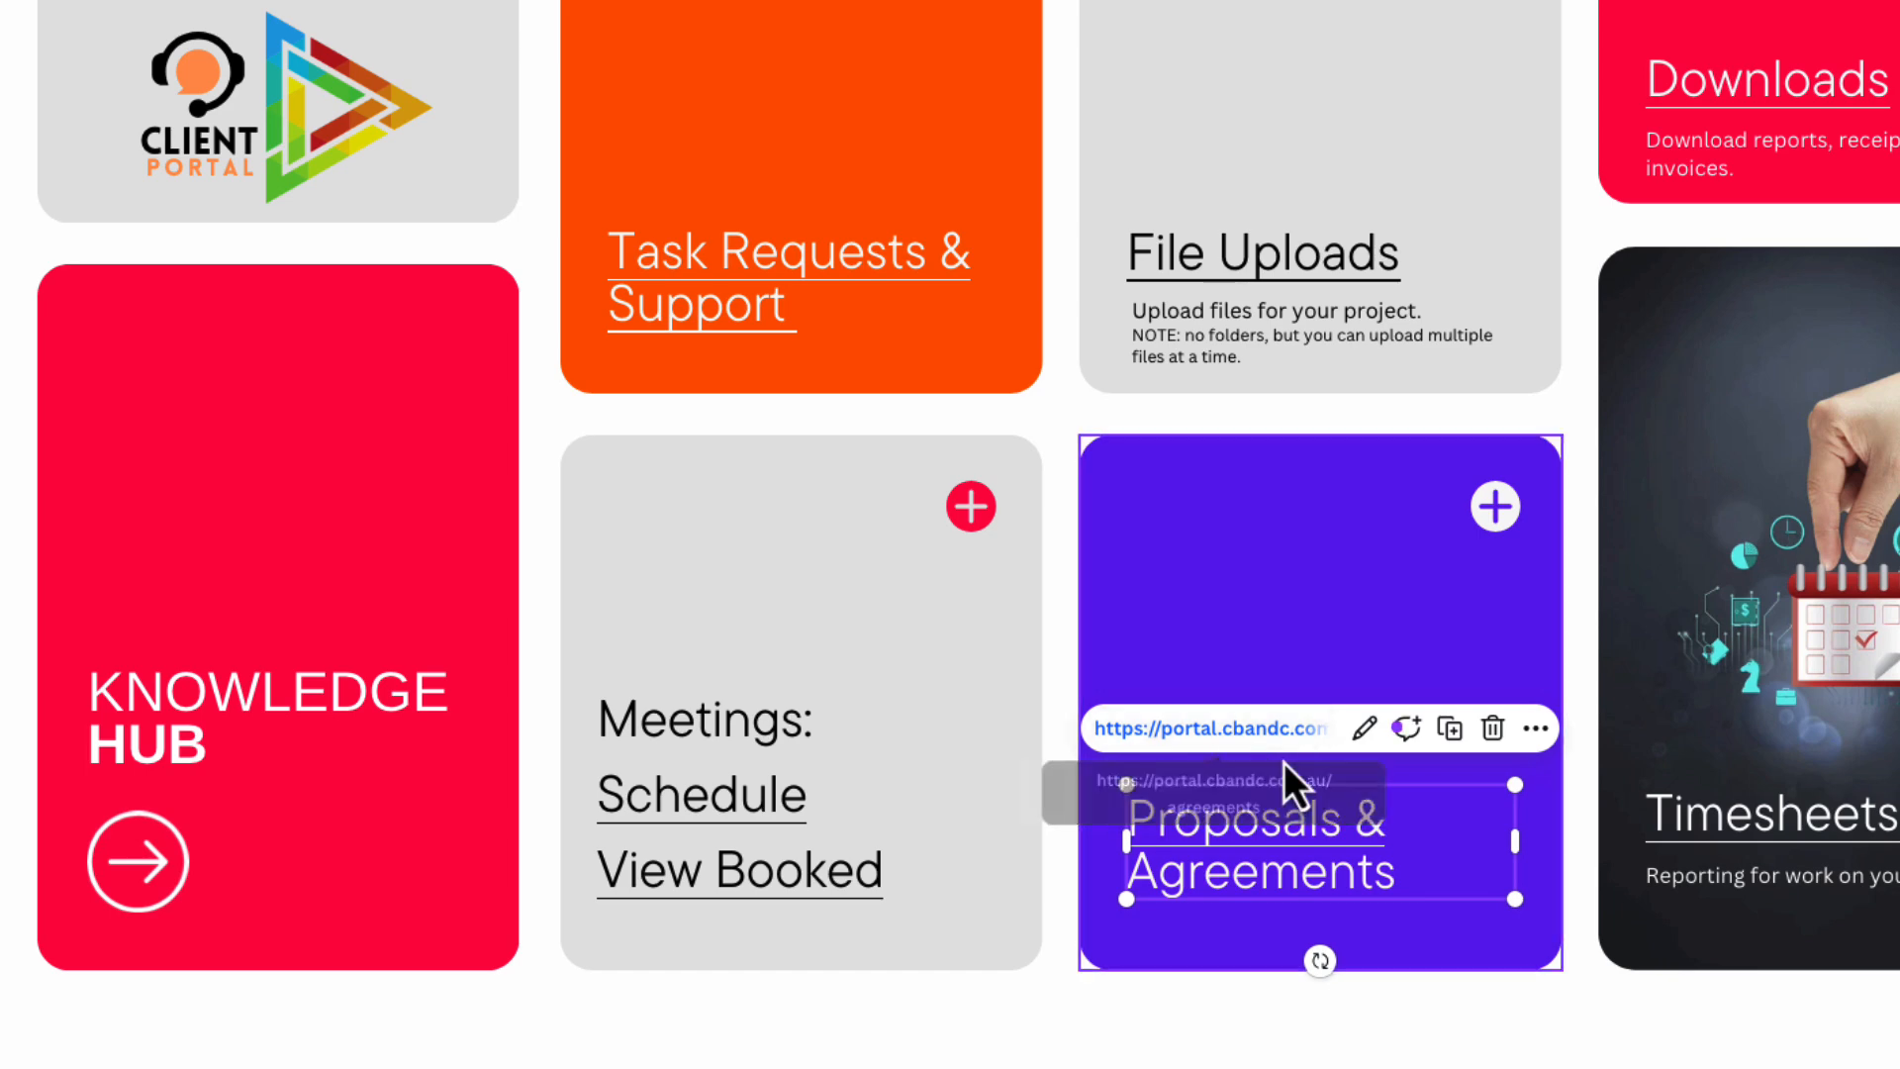
click(1363, 730)
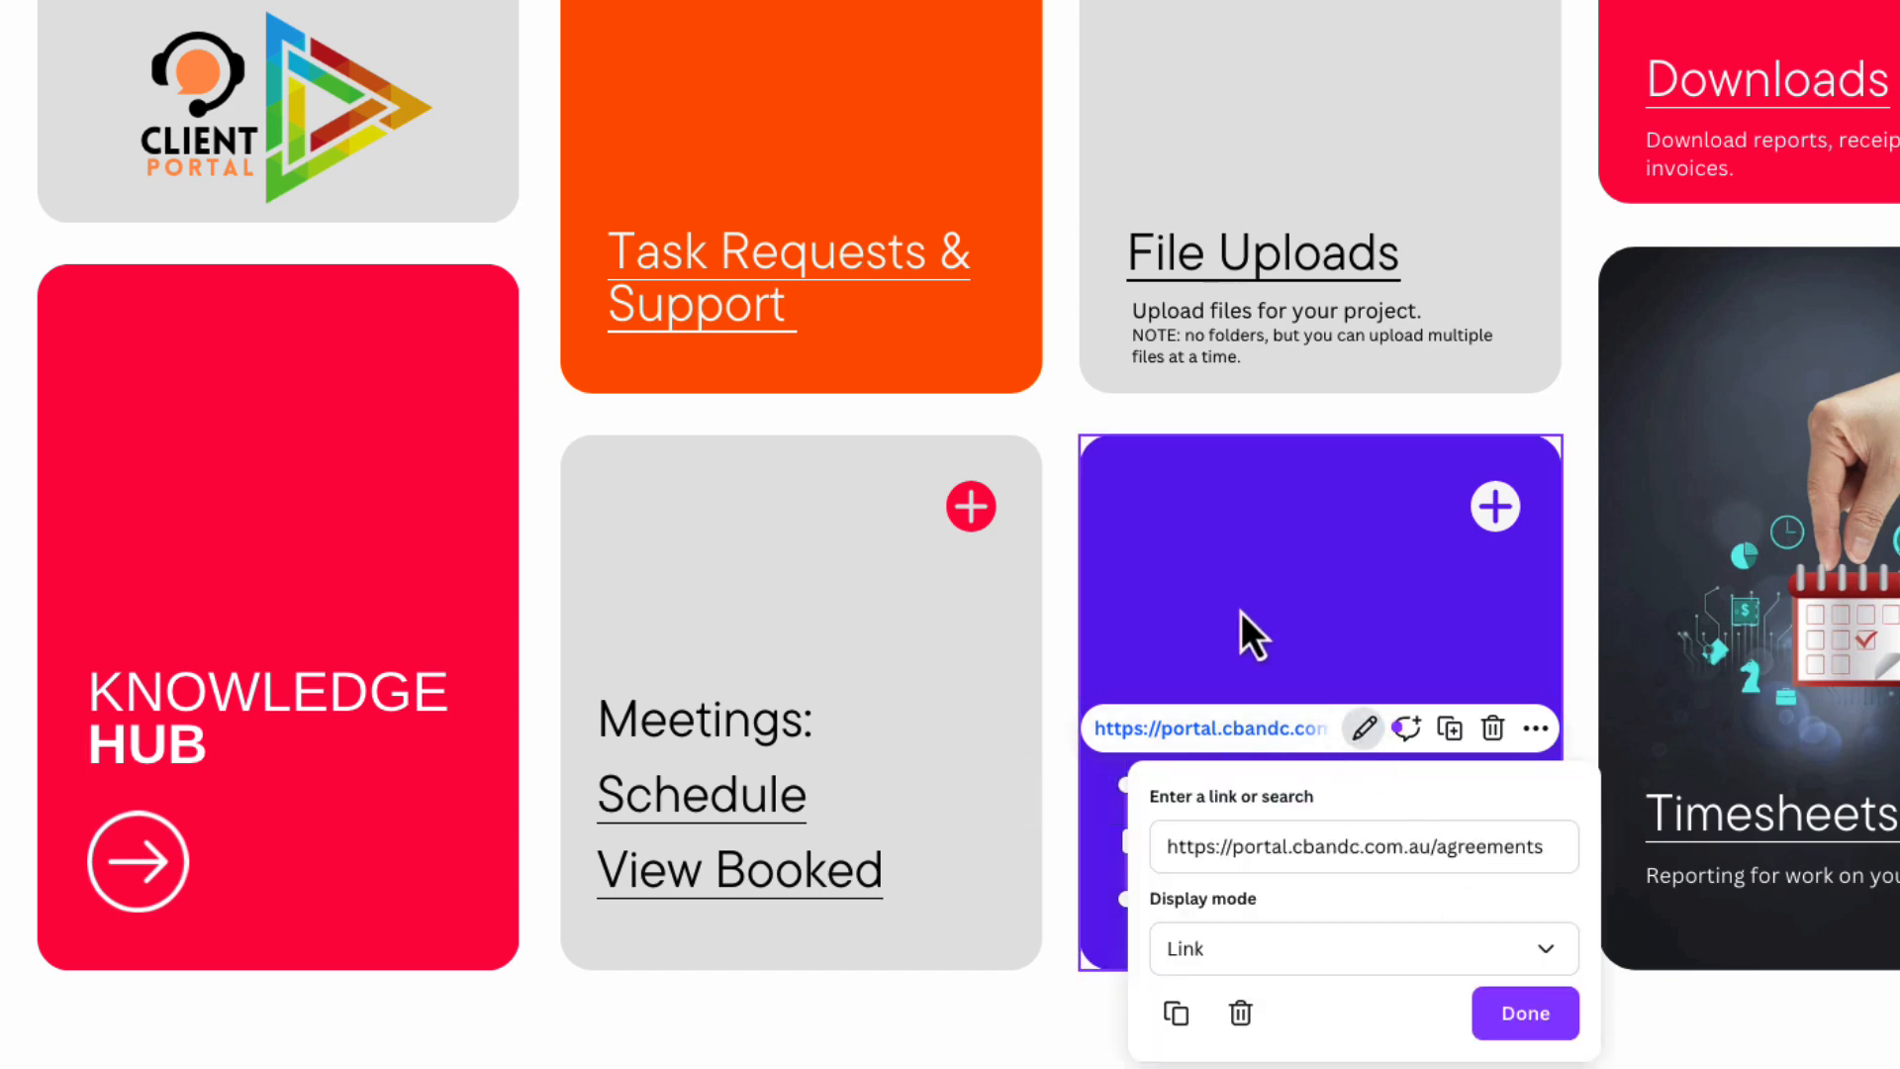
click(1721, 823)
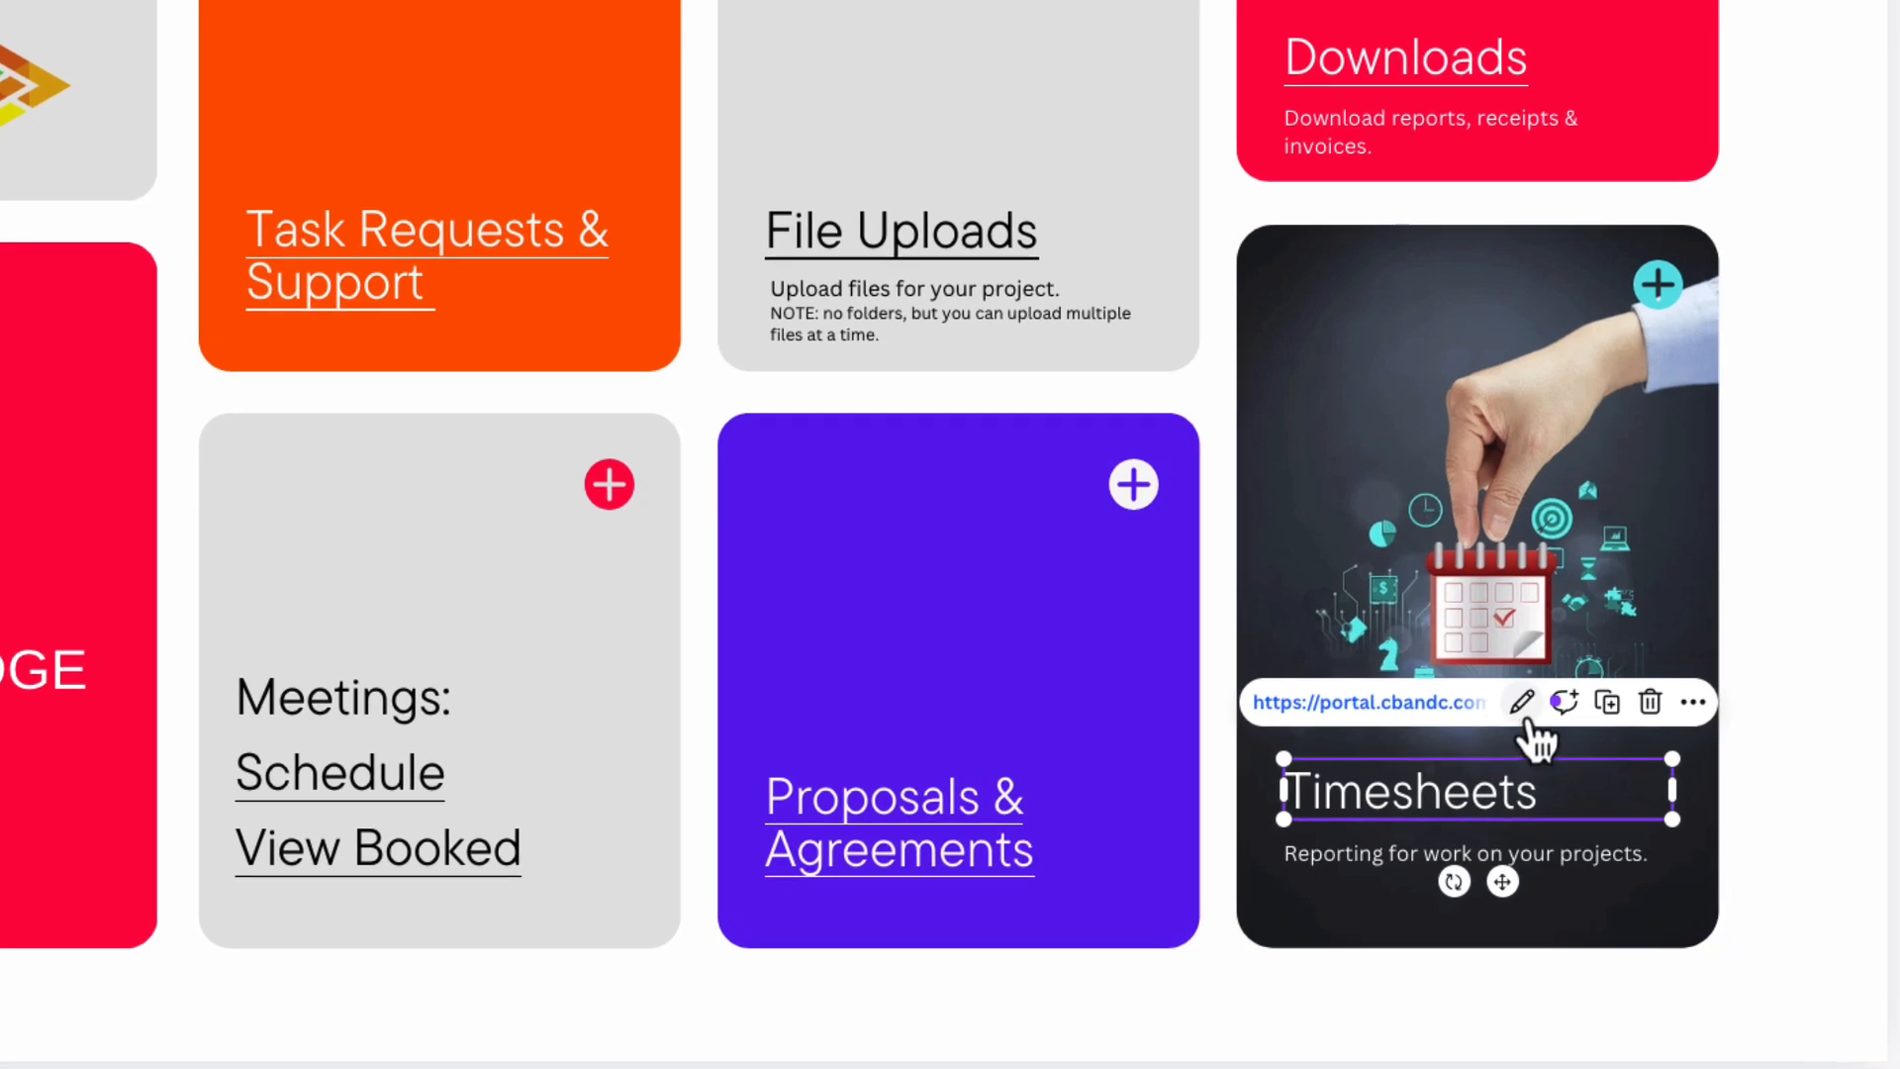
click(1529, 718)
click(1613, 821)
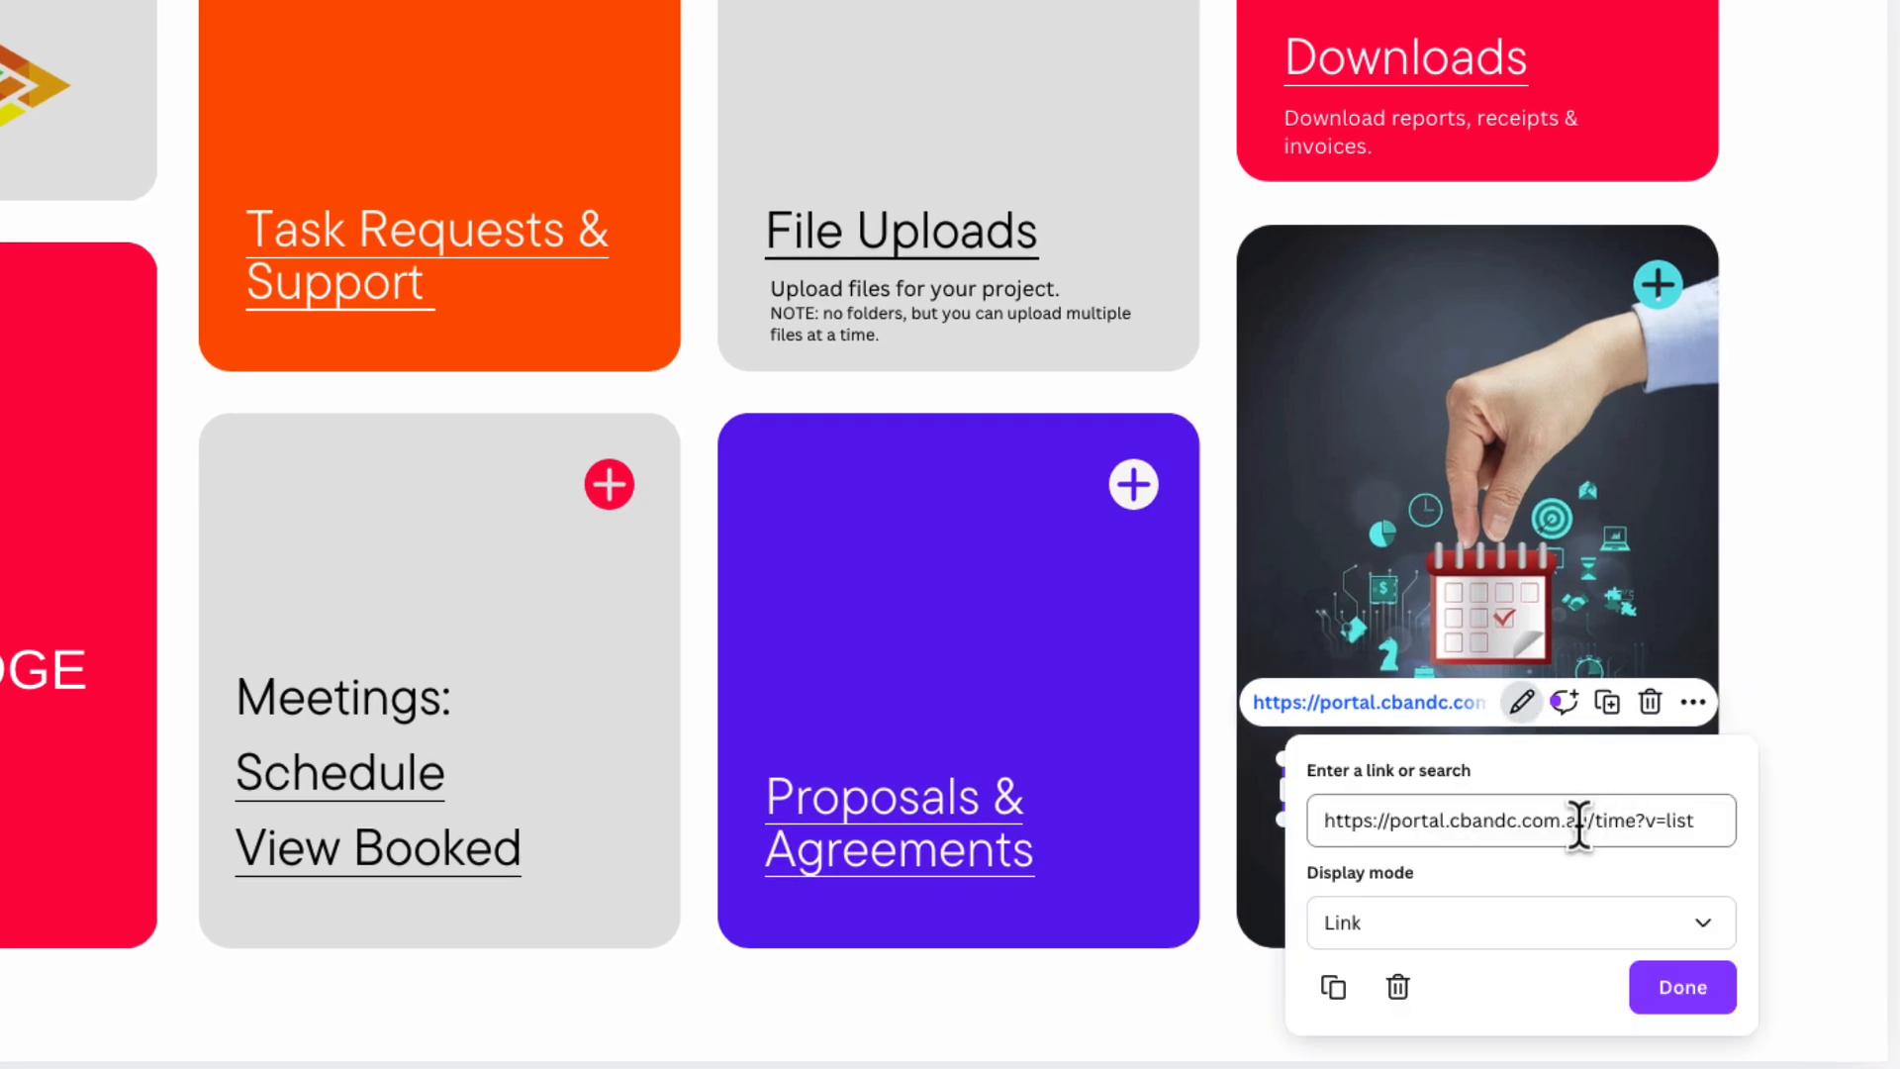
click(1261, 839)
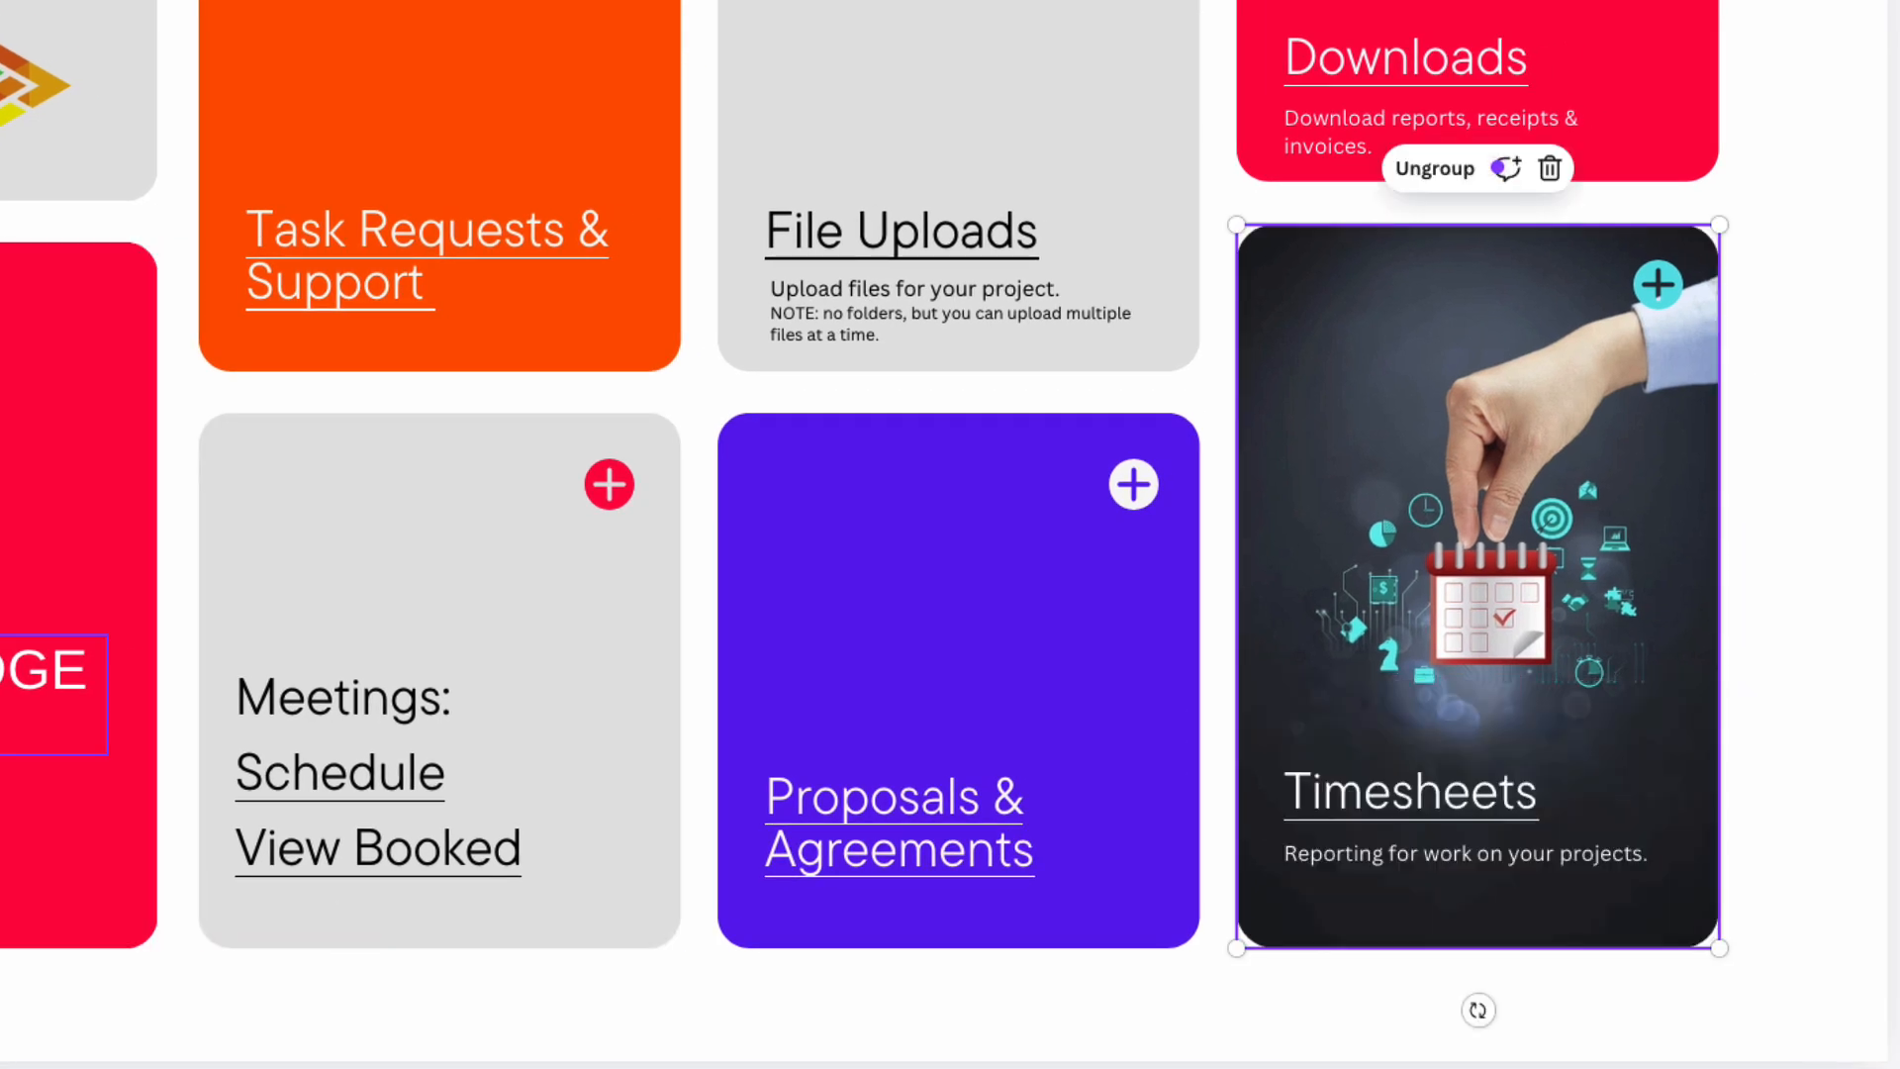
Show the actions available for the Knowledge Hub heading, including adding a link, and dismiss them
click(282, 675)
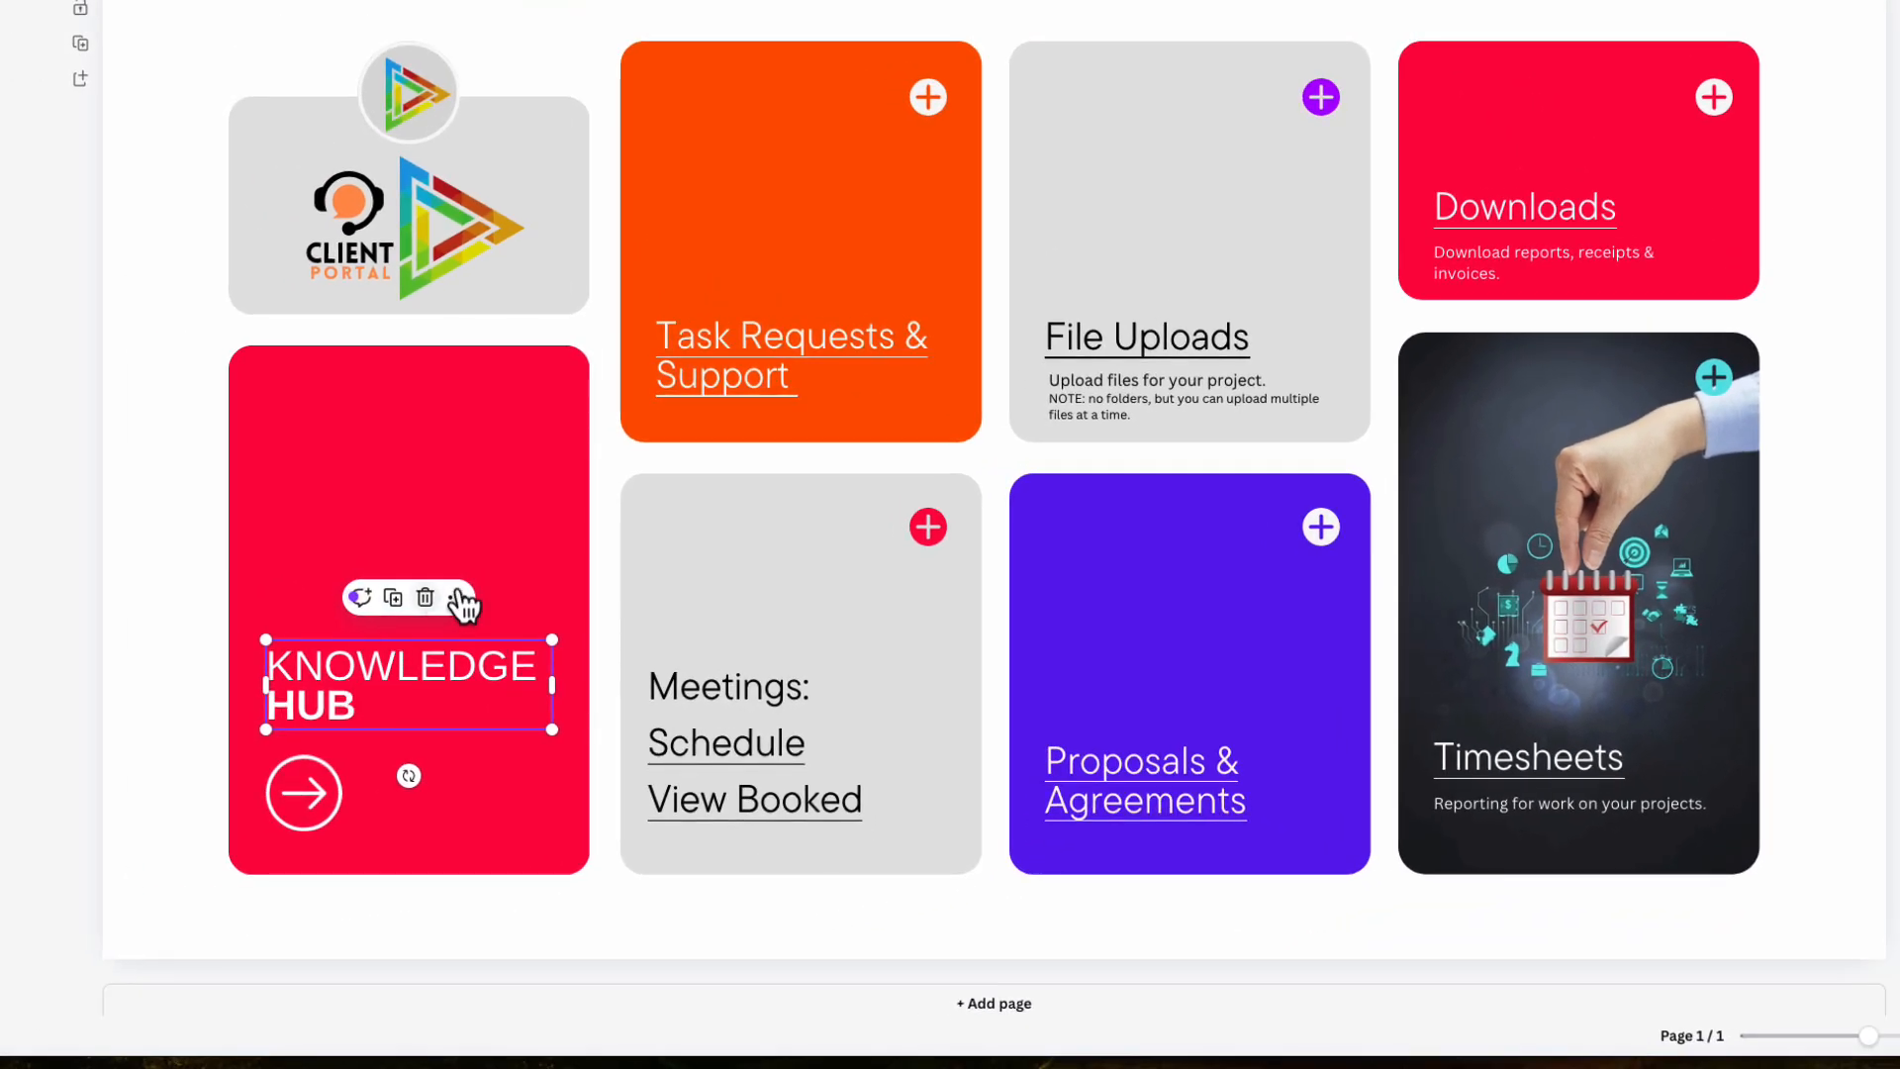
right_click(427, 675)
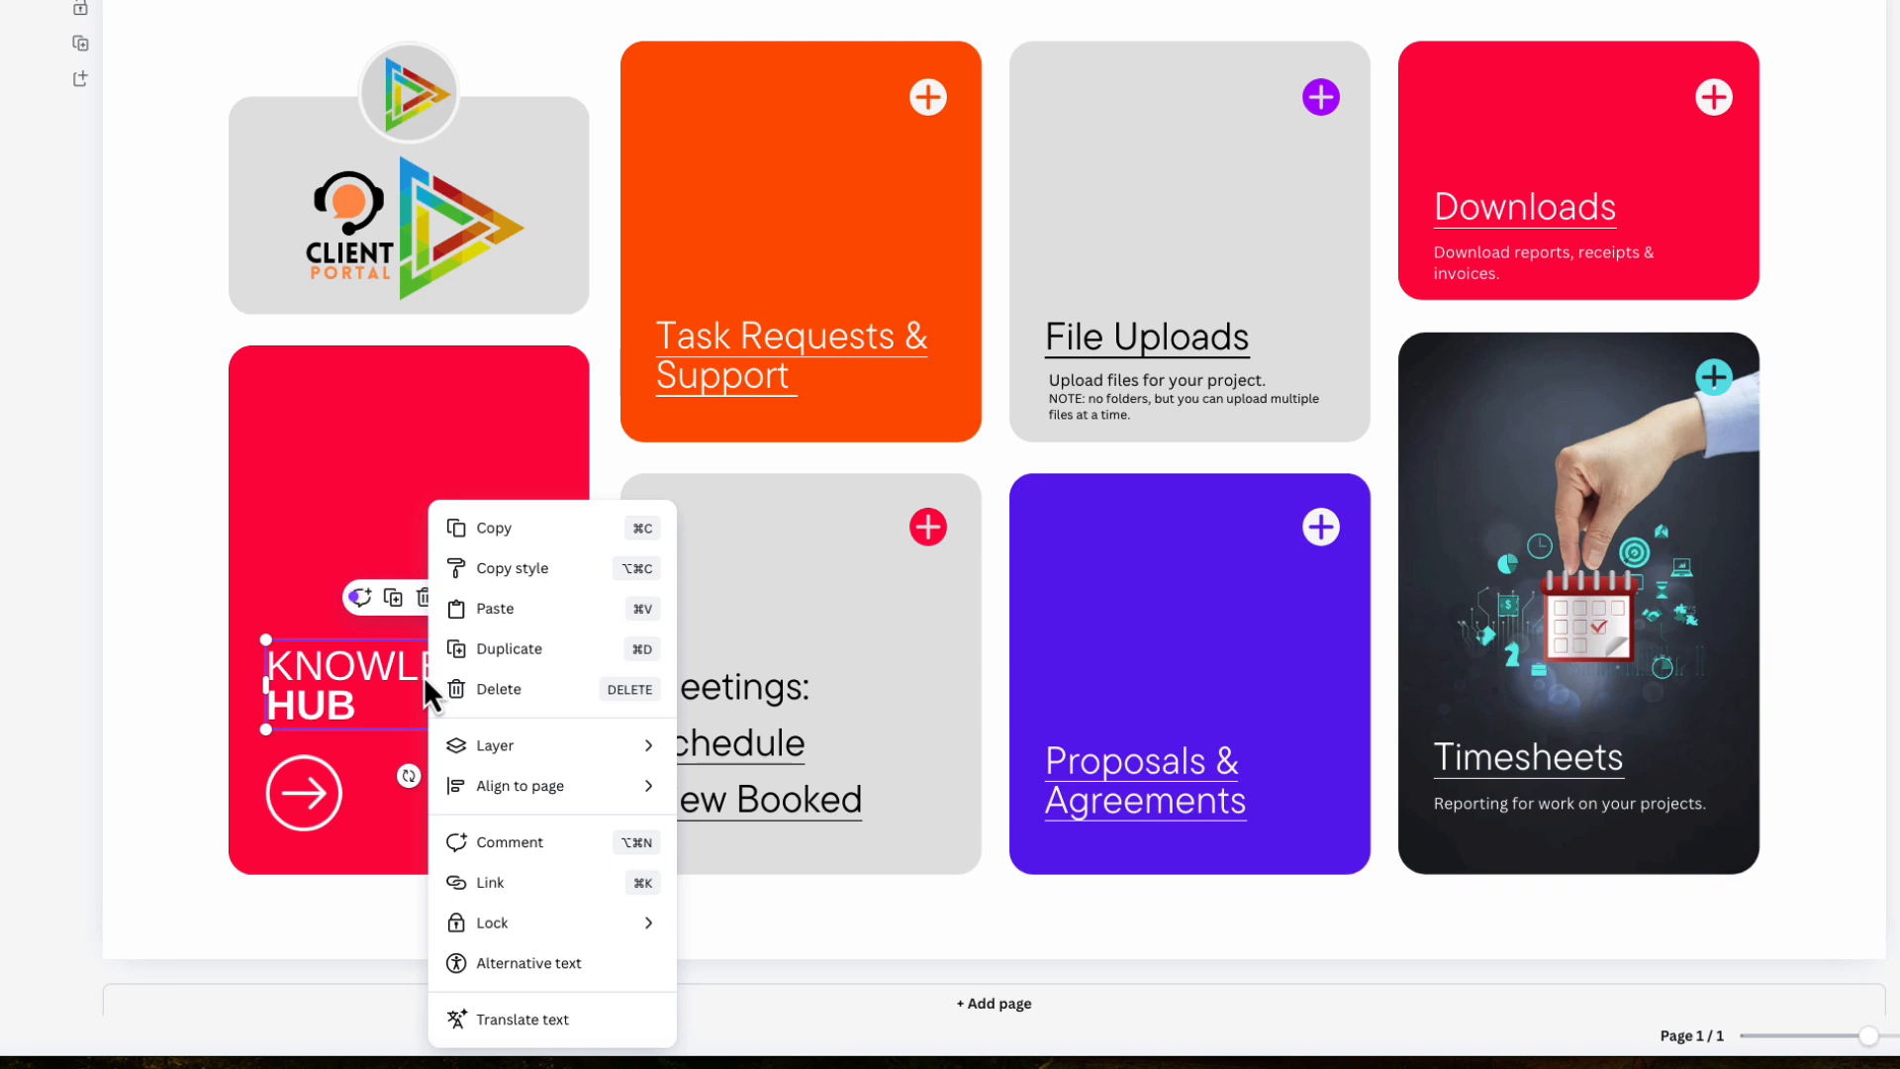
mouse_move(469, 764)
click(754, 754)
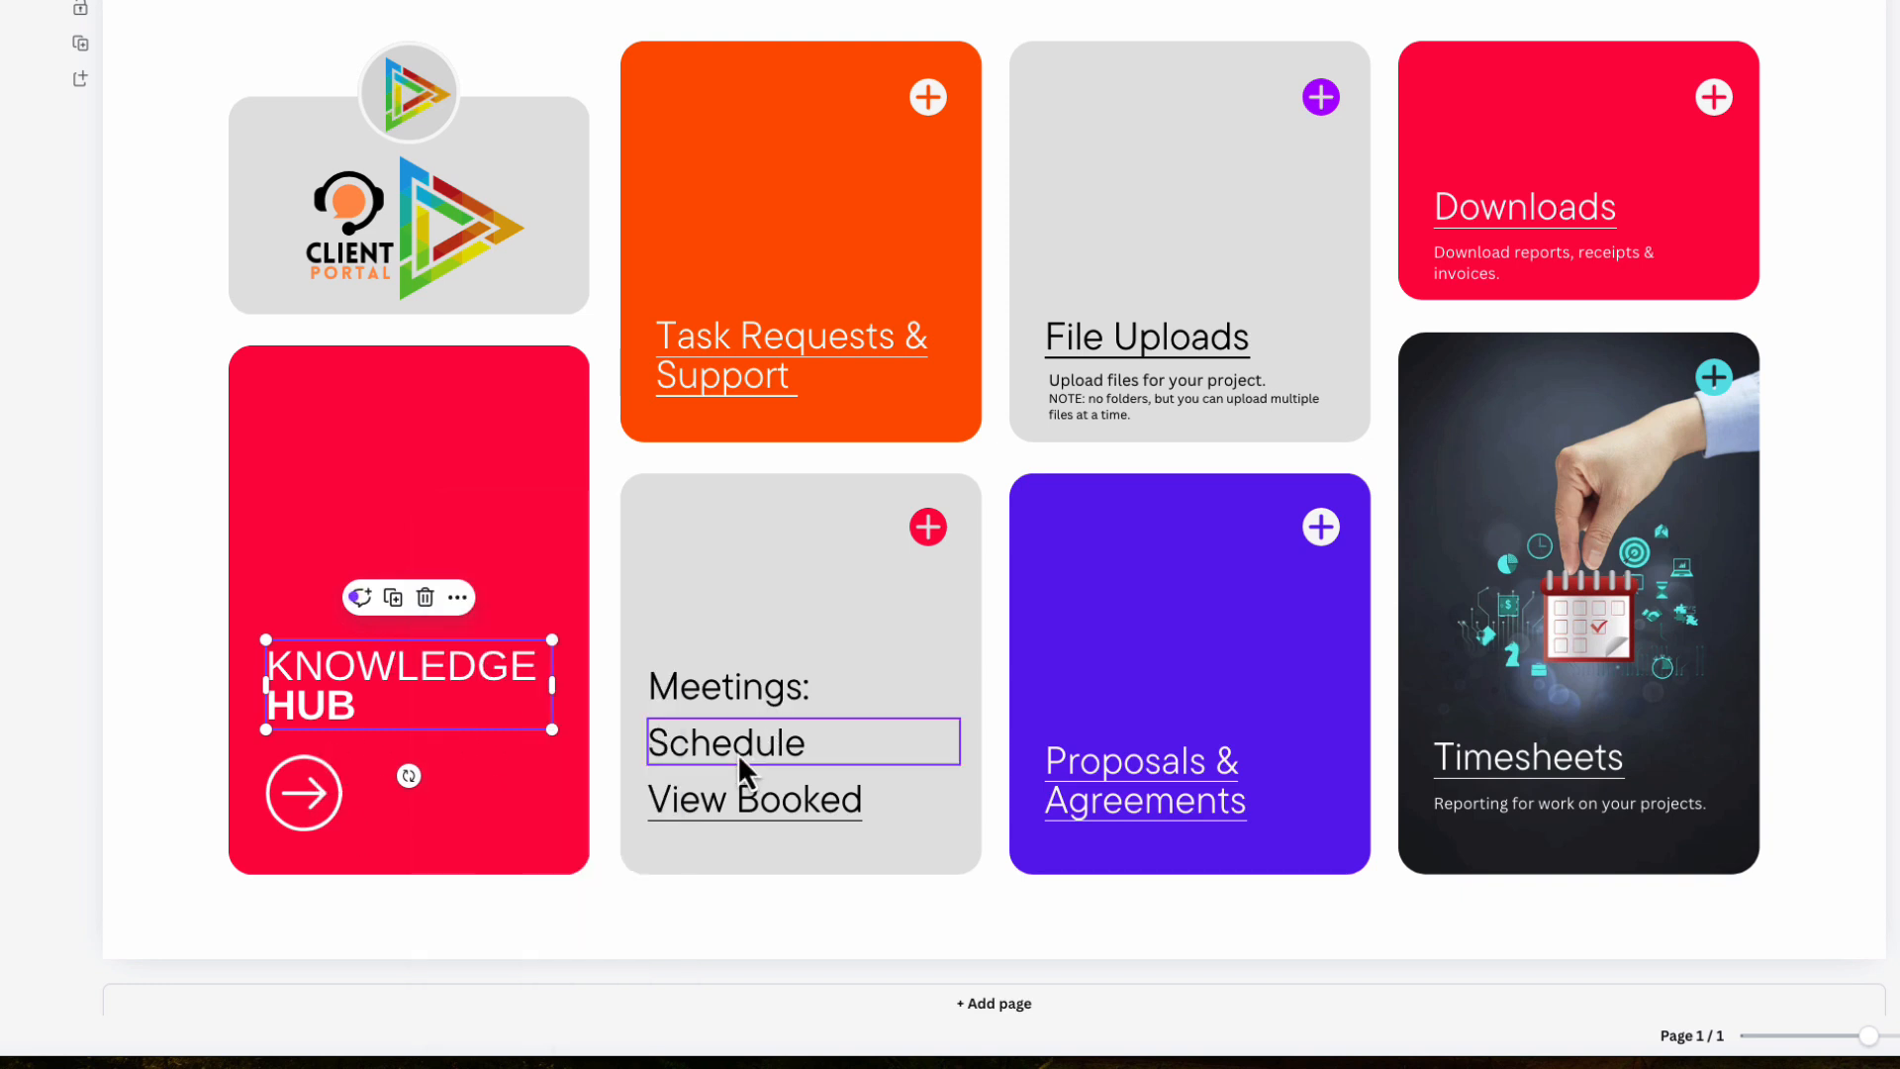
Review the Schedule heading's link and its display mode choices, keeping the mode as Link
click(738, 752)
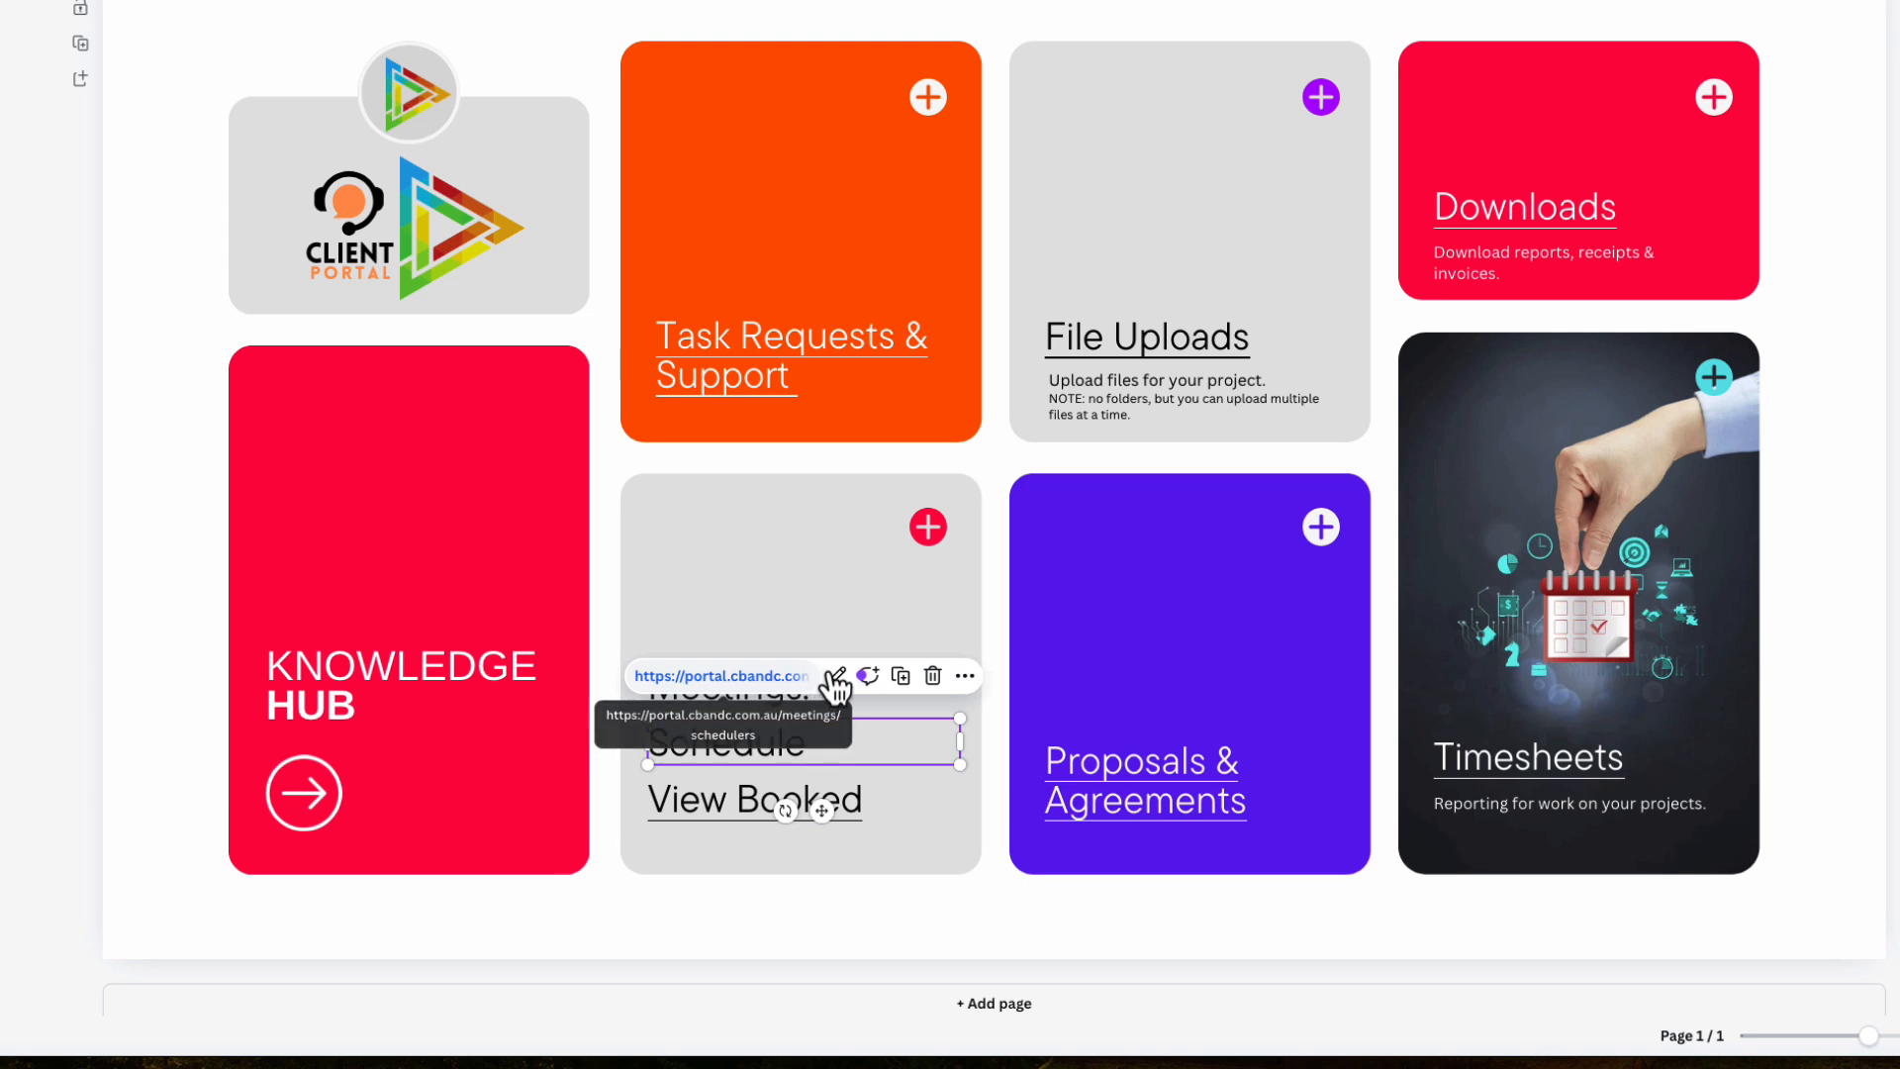
click(837, 677)
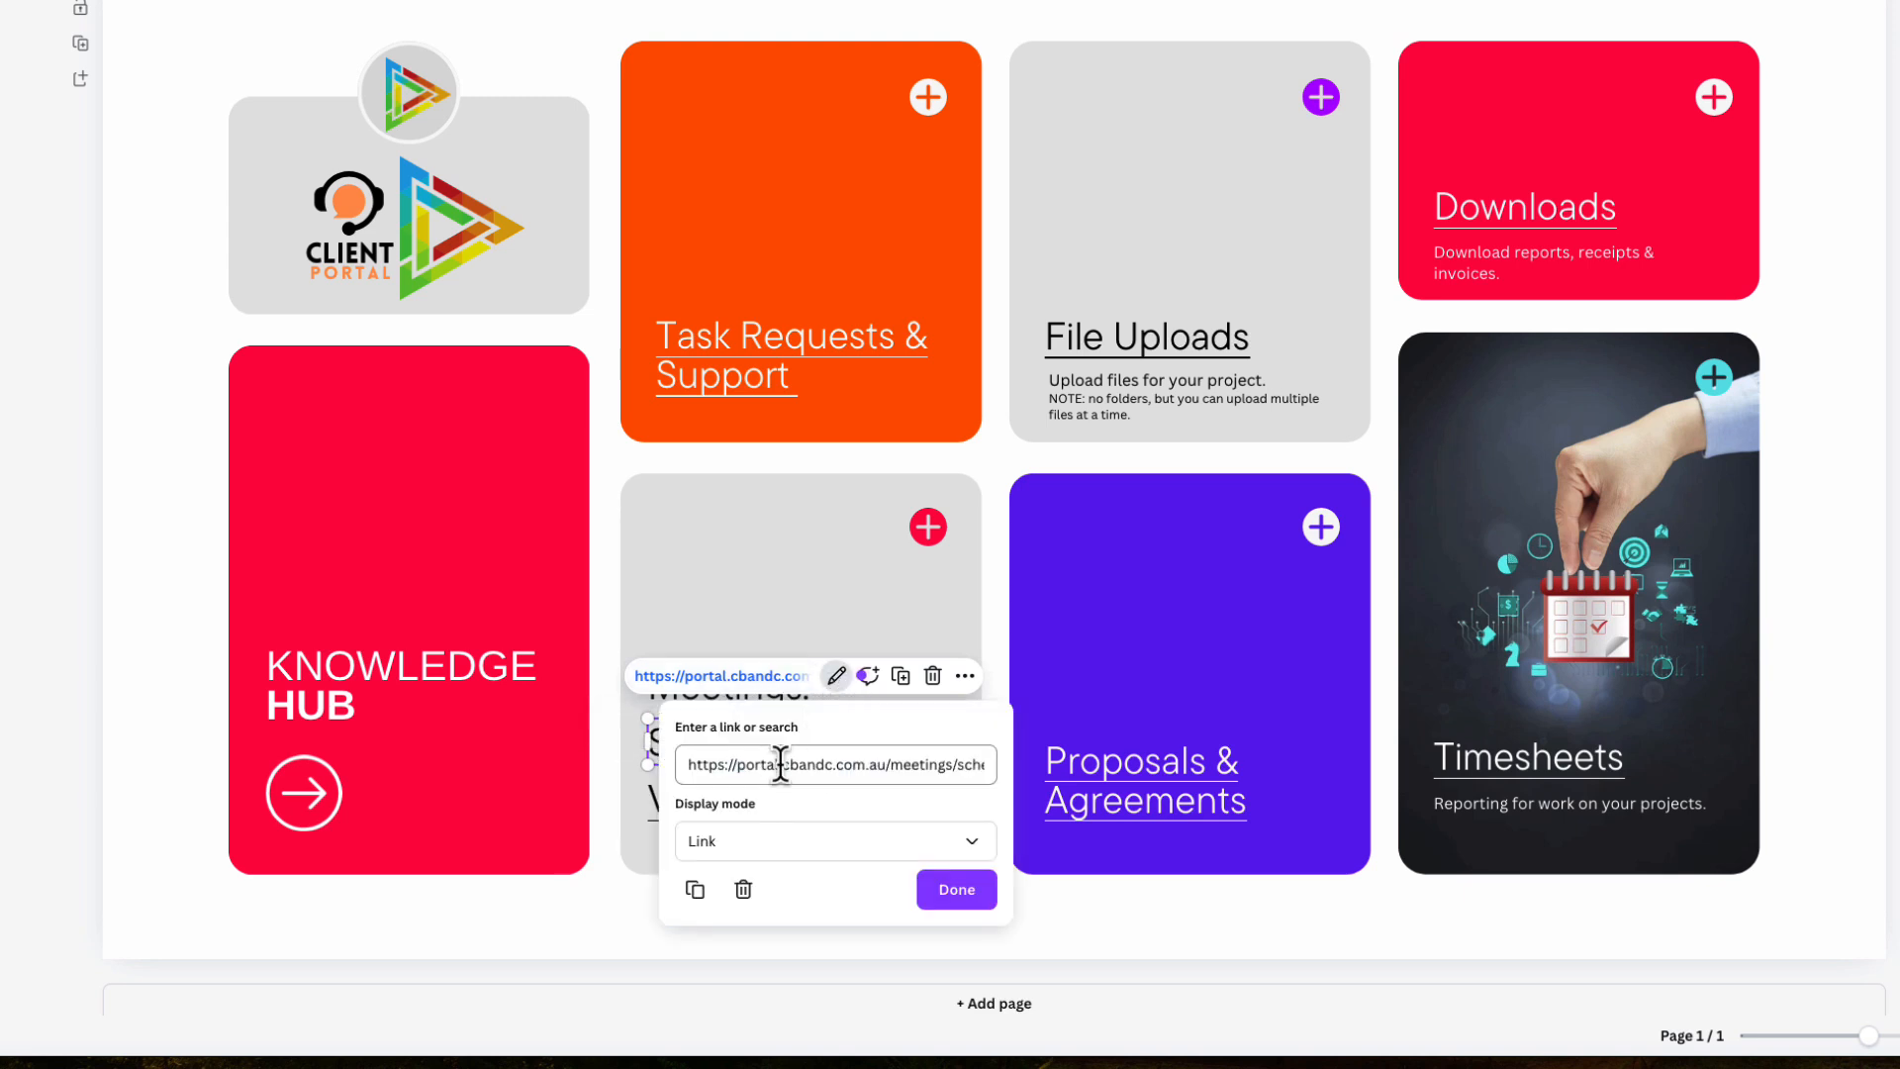
click(967, 844)
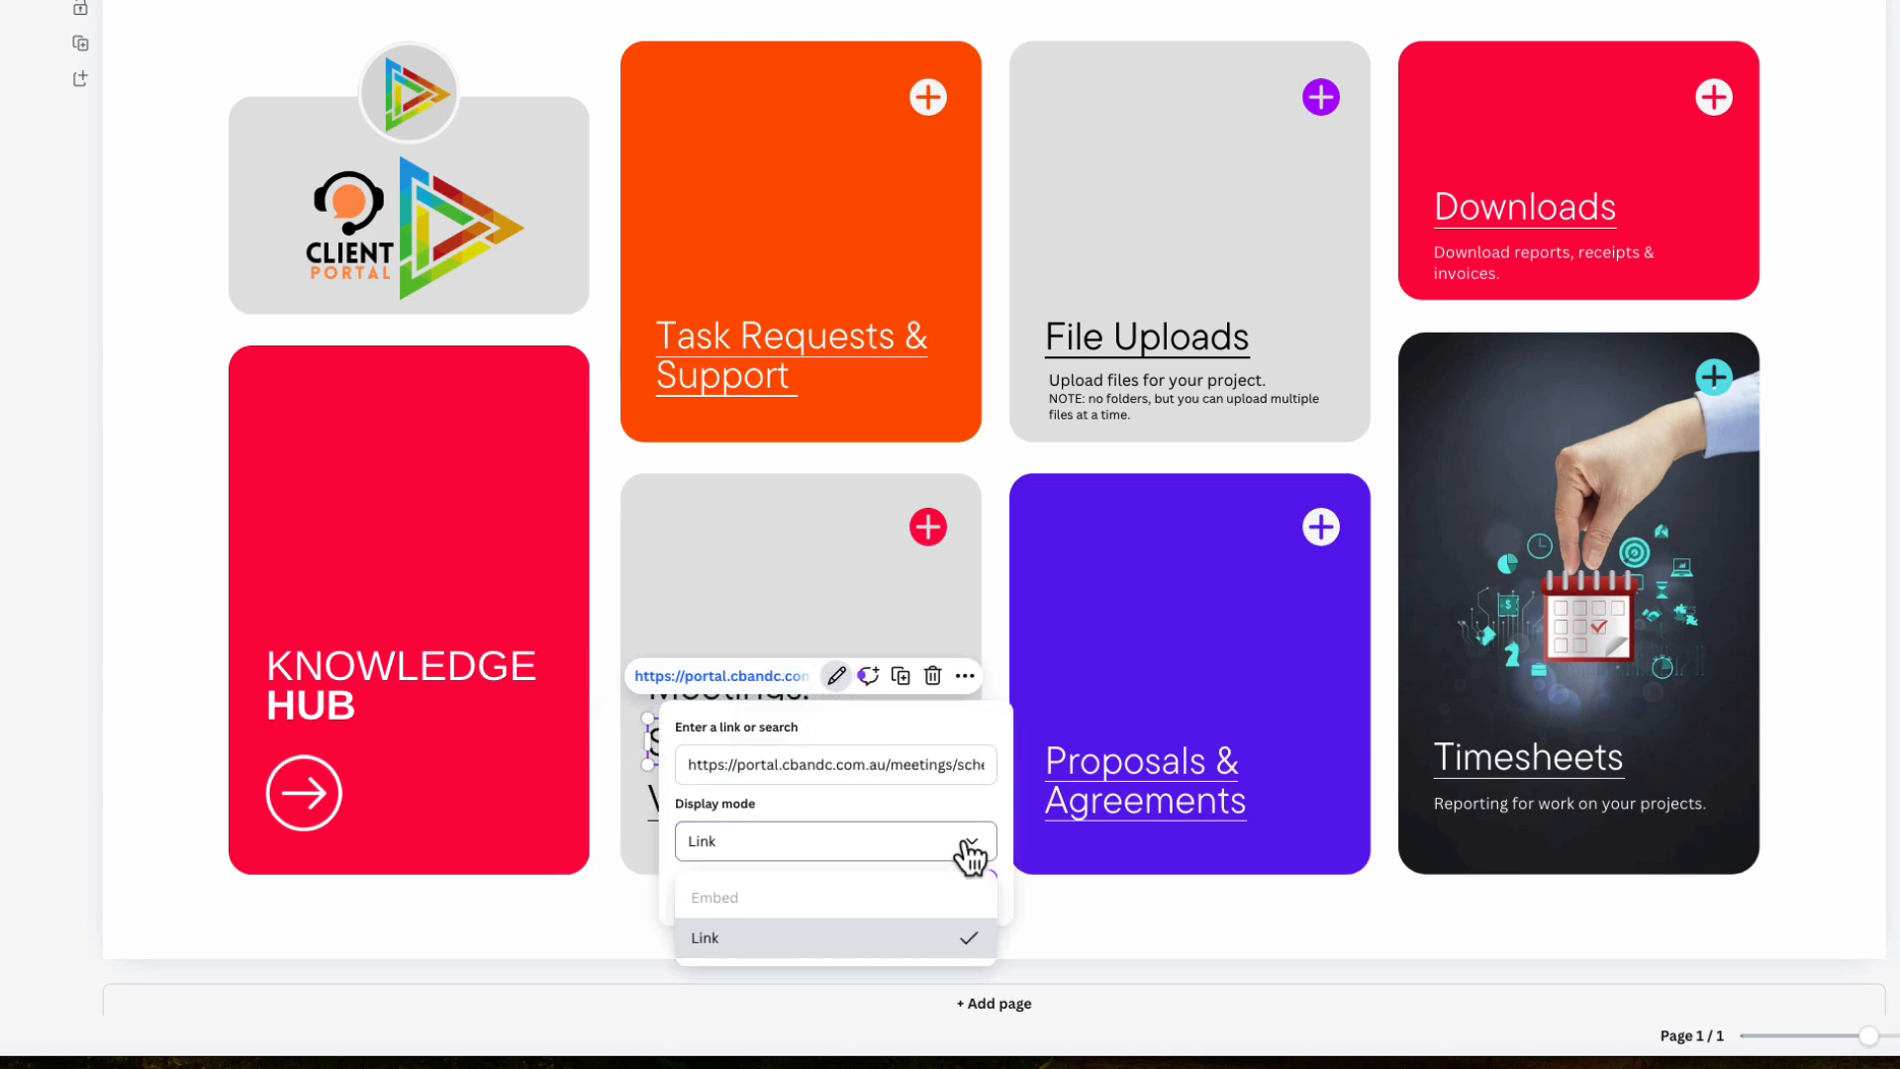
click(787, 940)
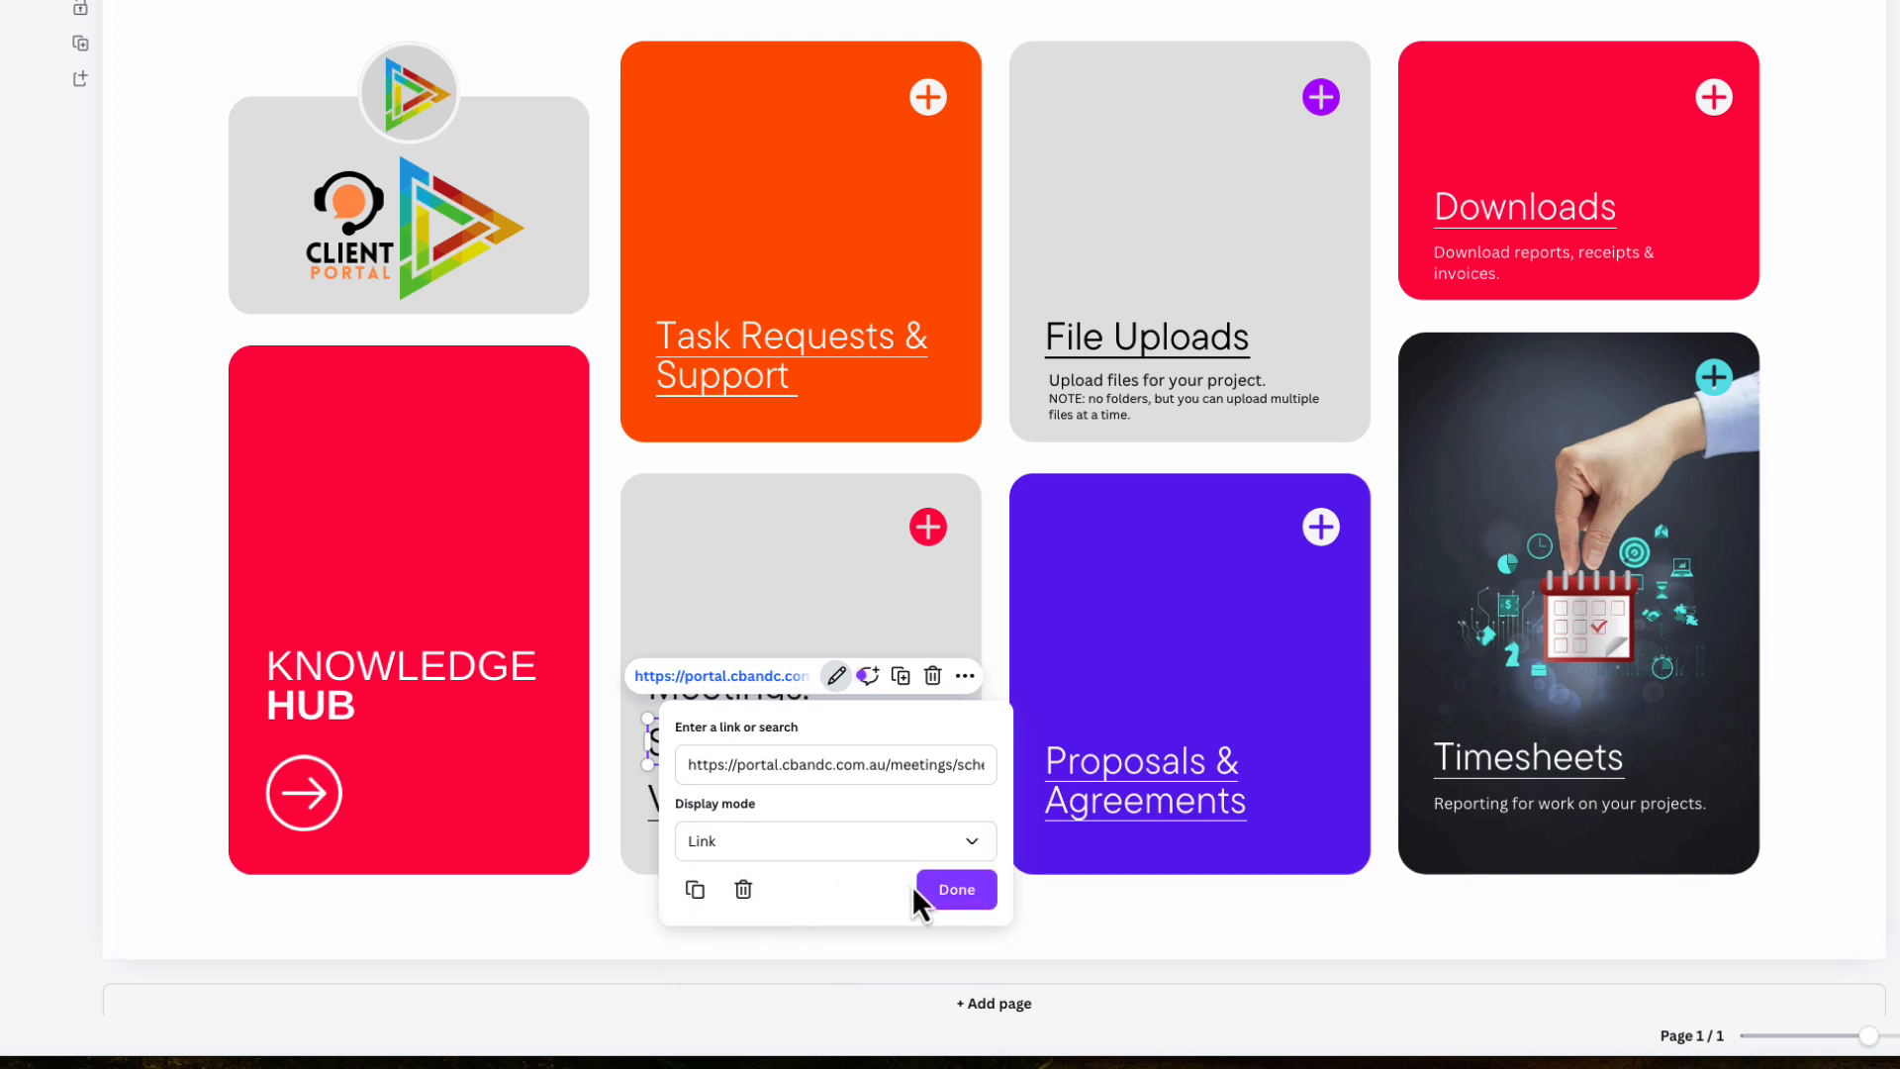
click(716, 623)
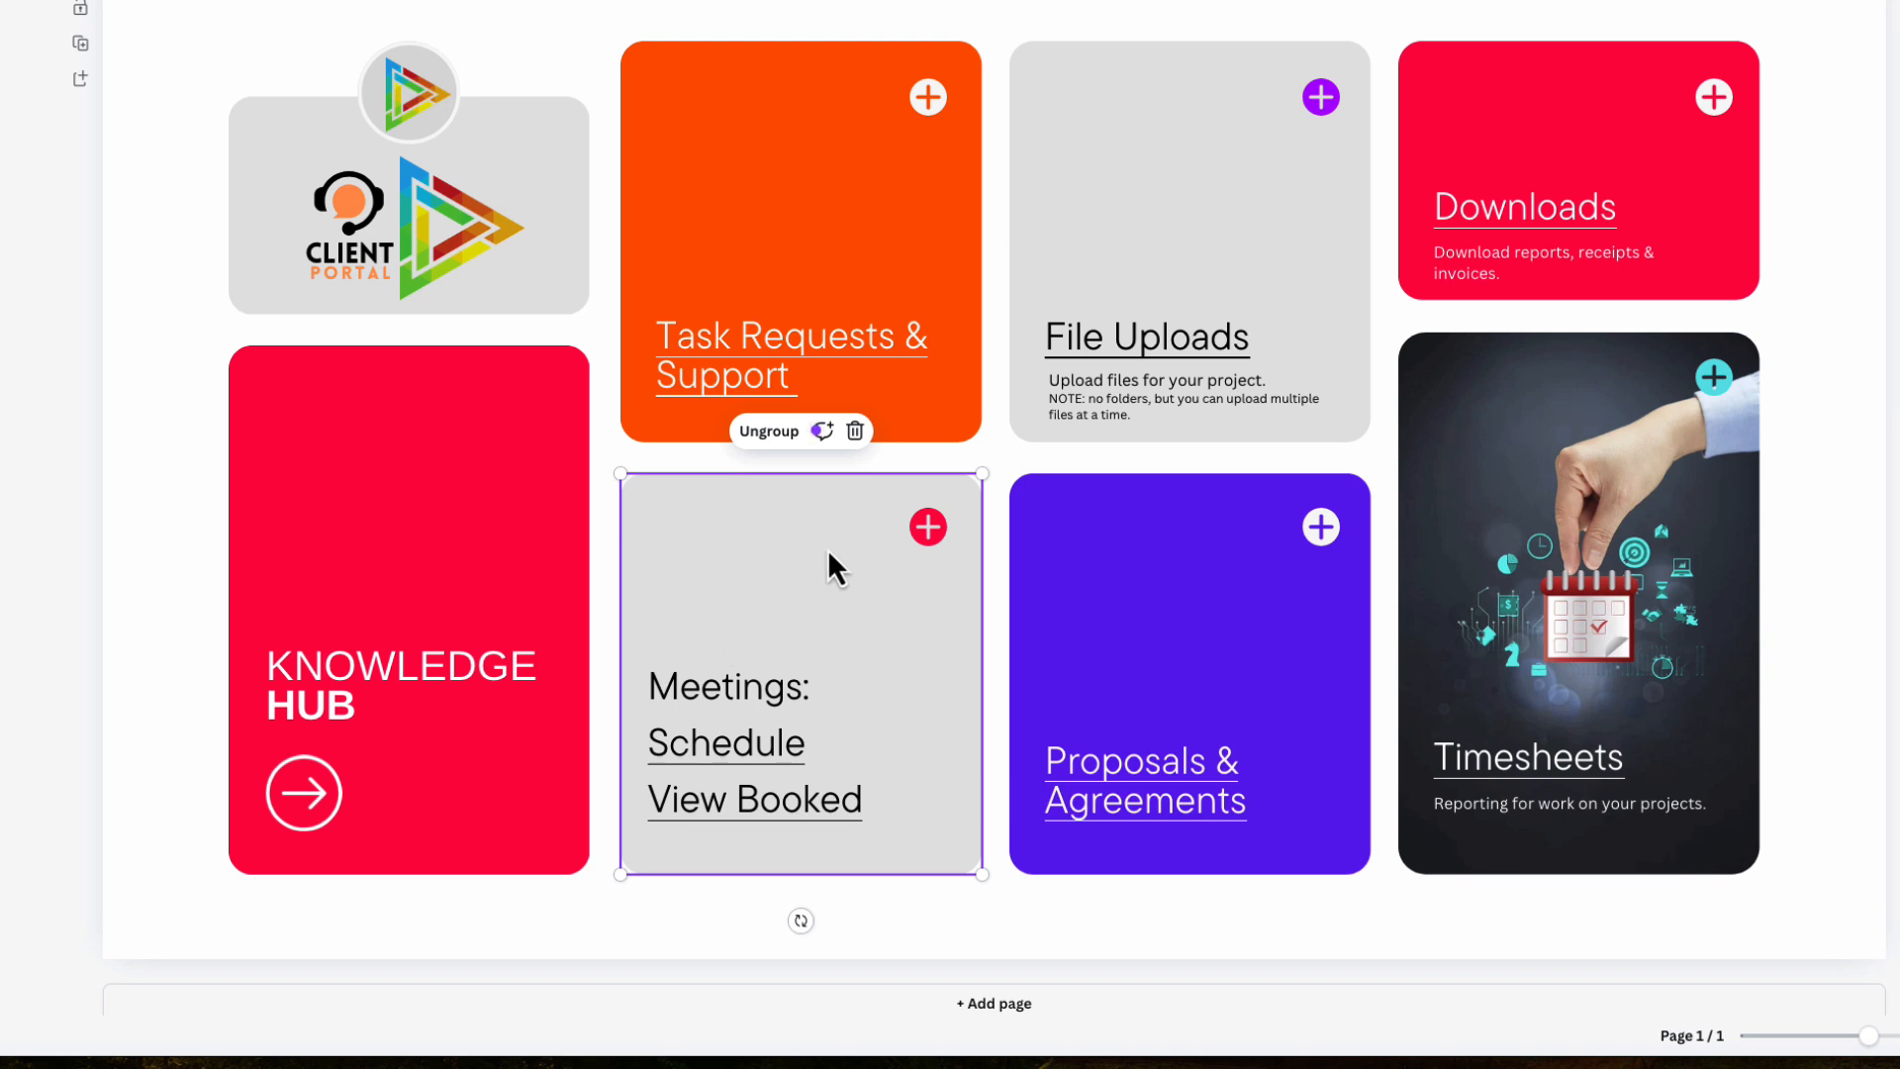
Check the client upload link attached to the File Uploads heading and close its link settings
click(1160, 348)
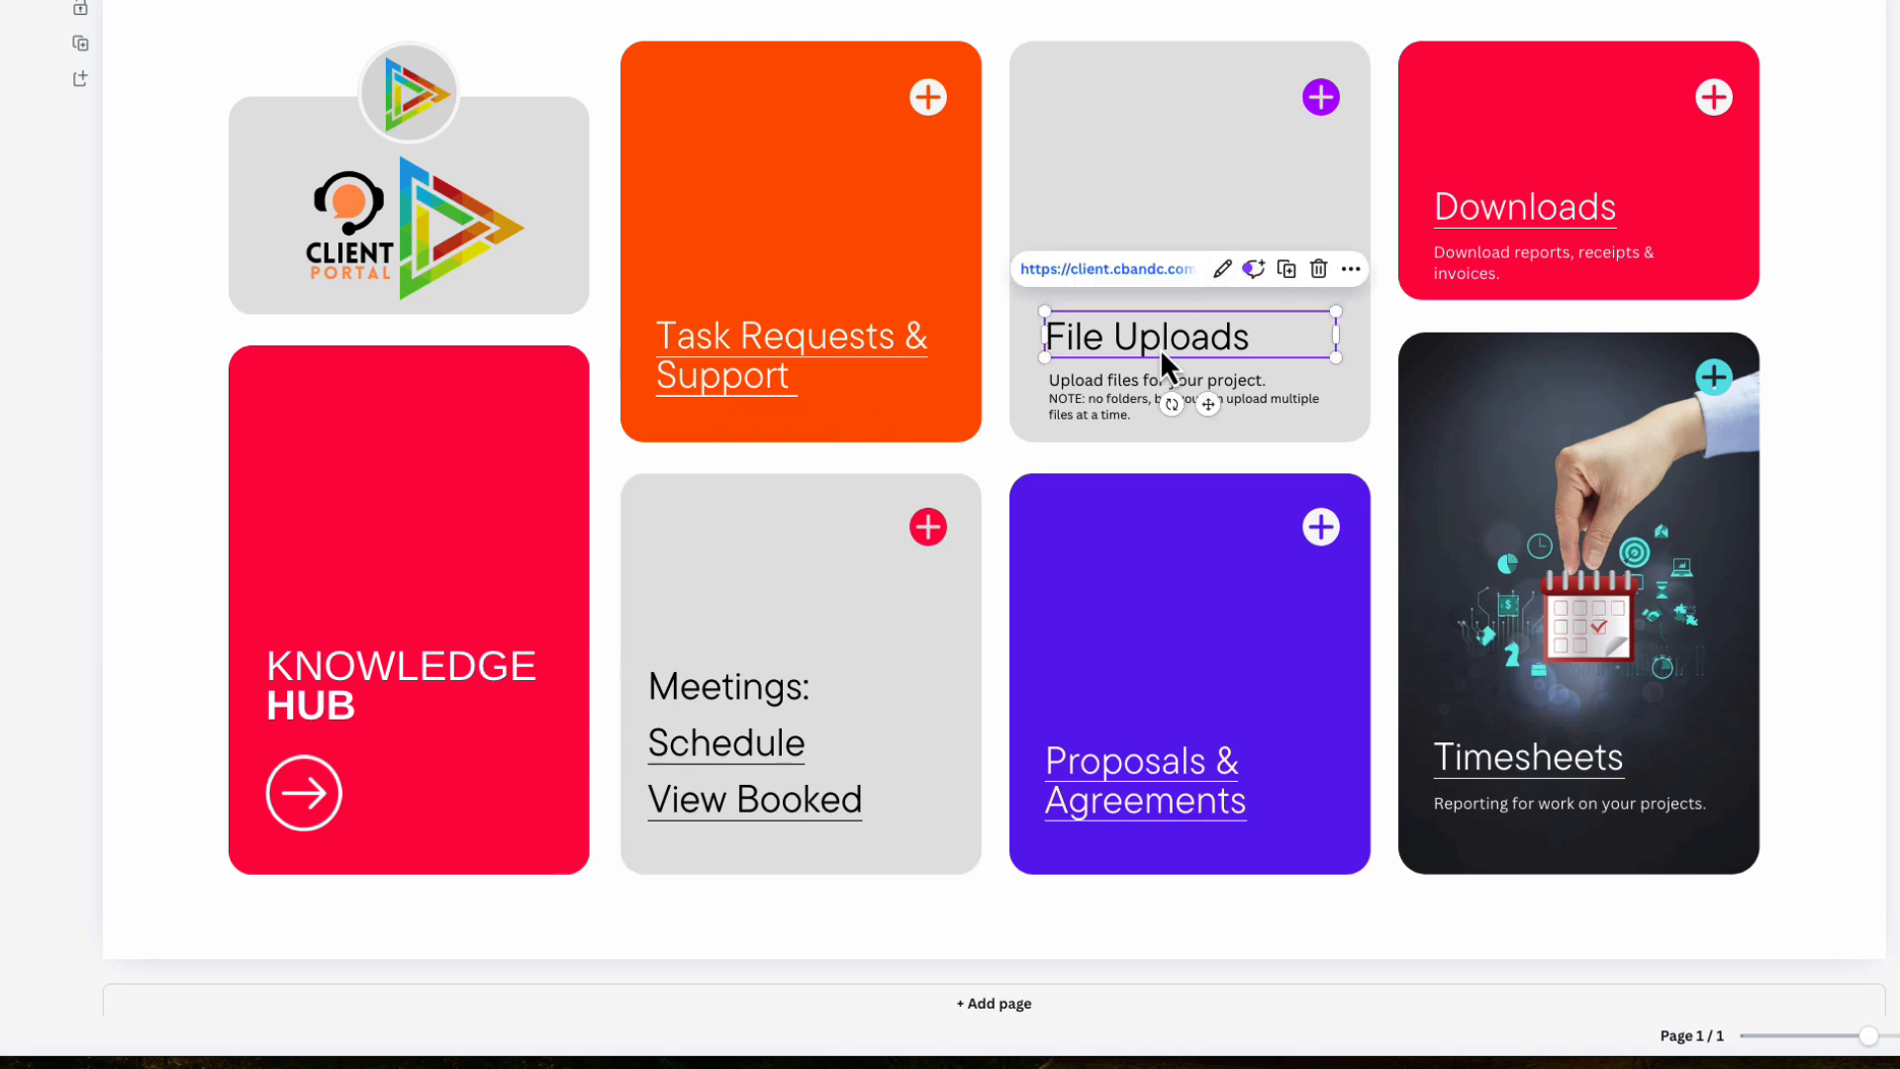
click(1225, 273)
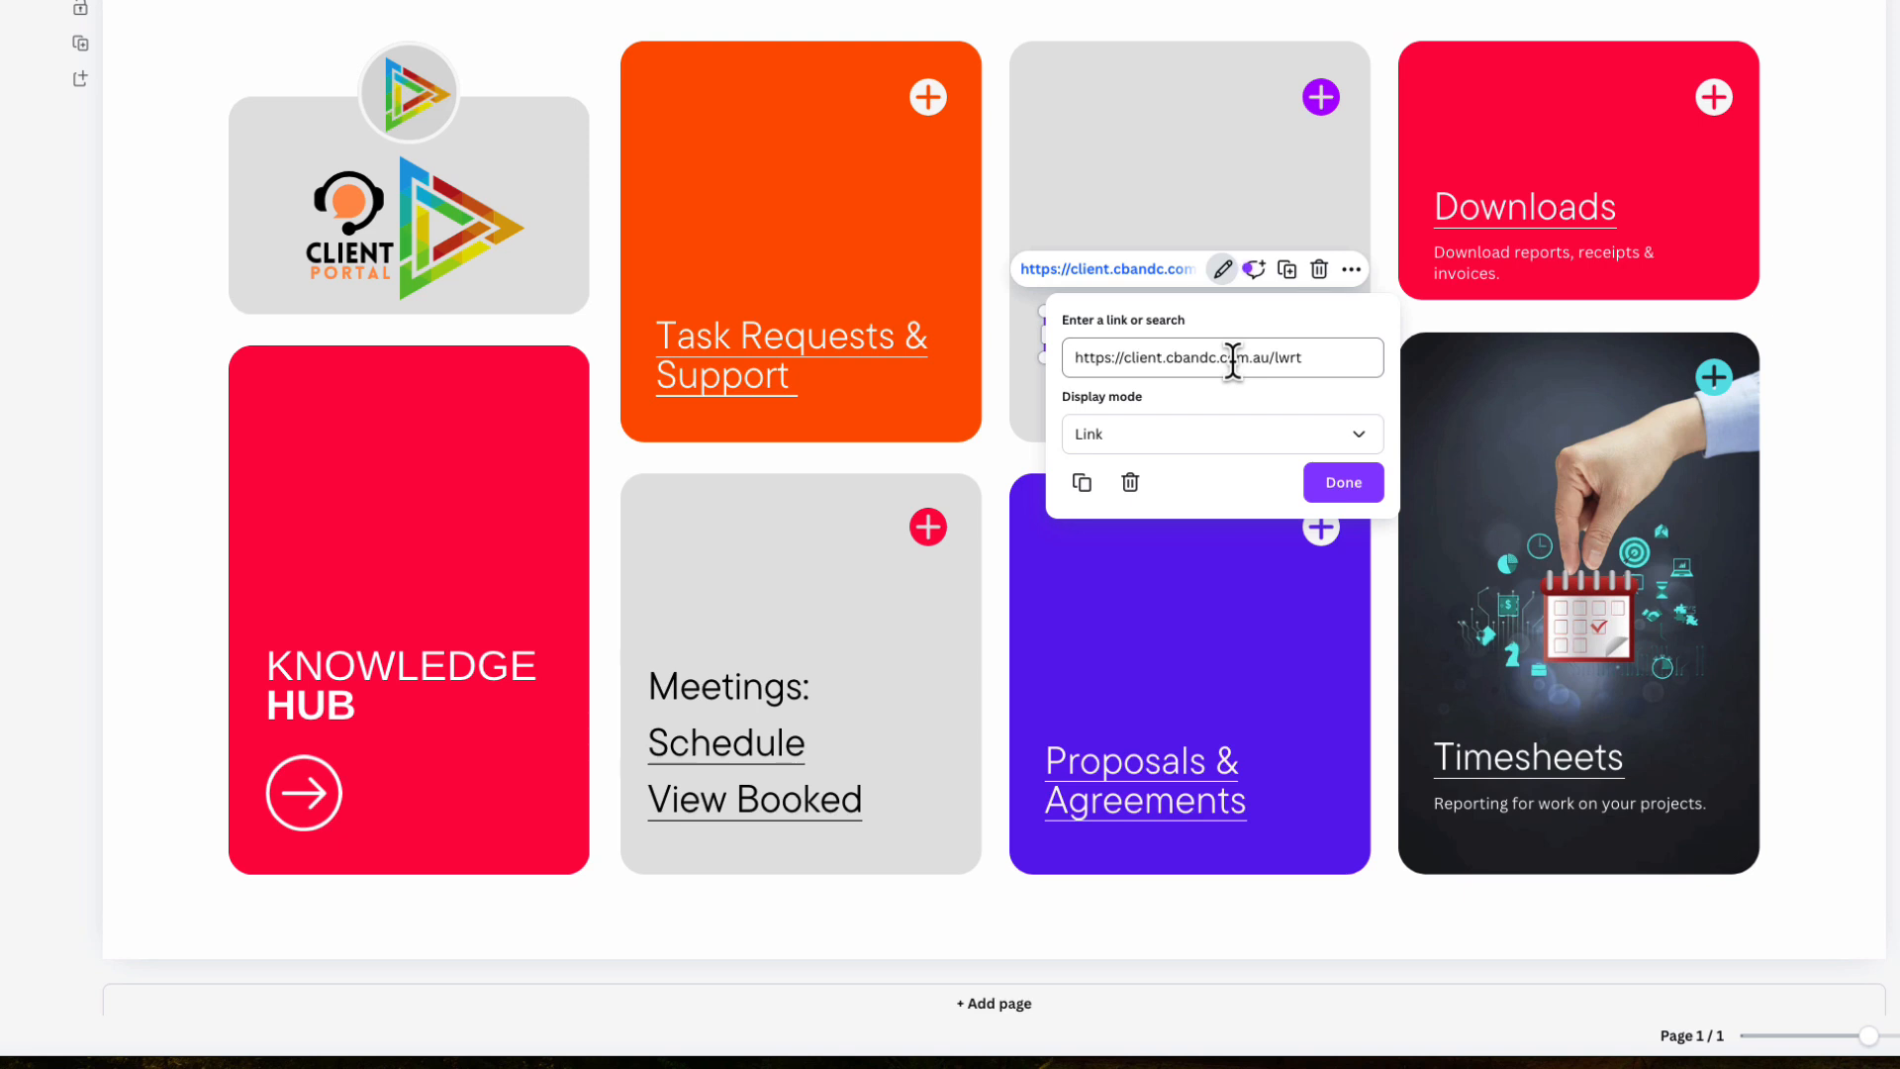
click(1100, 110)
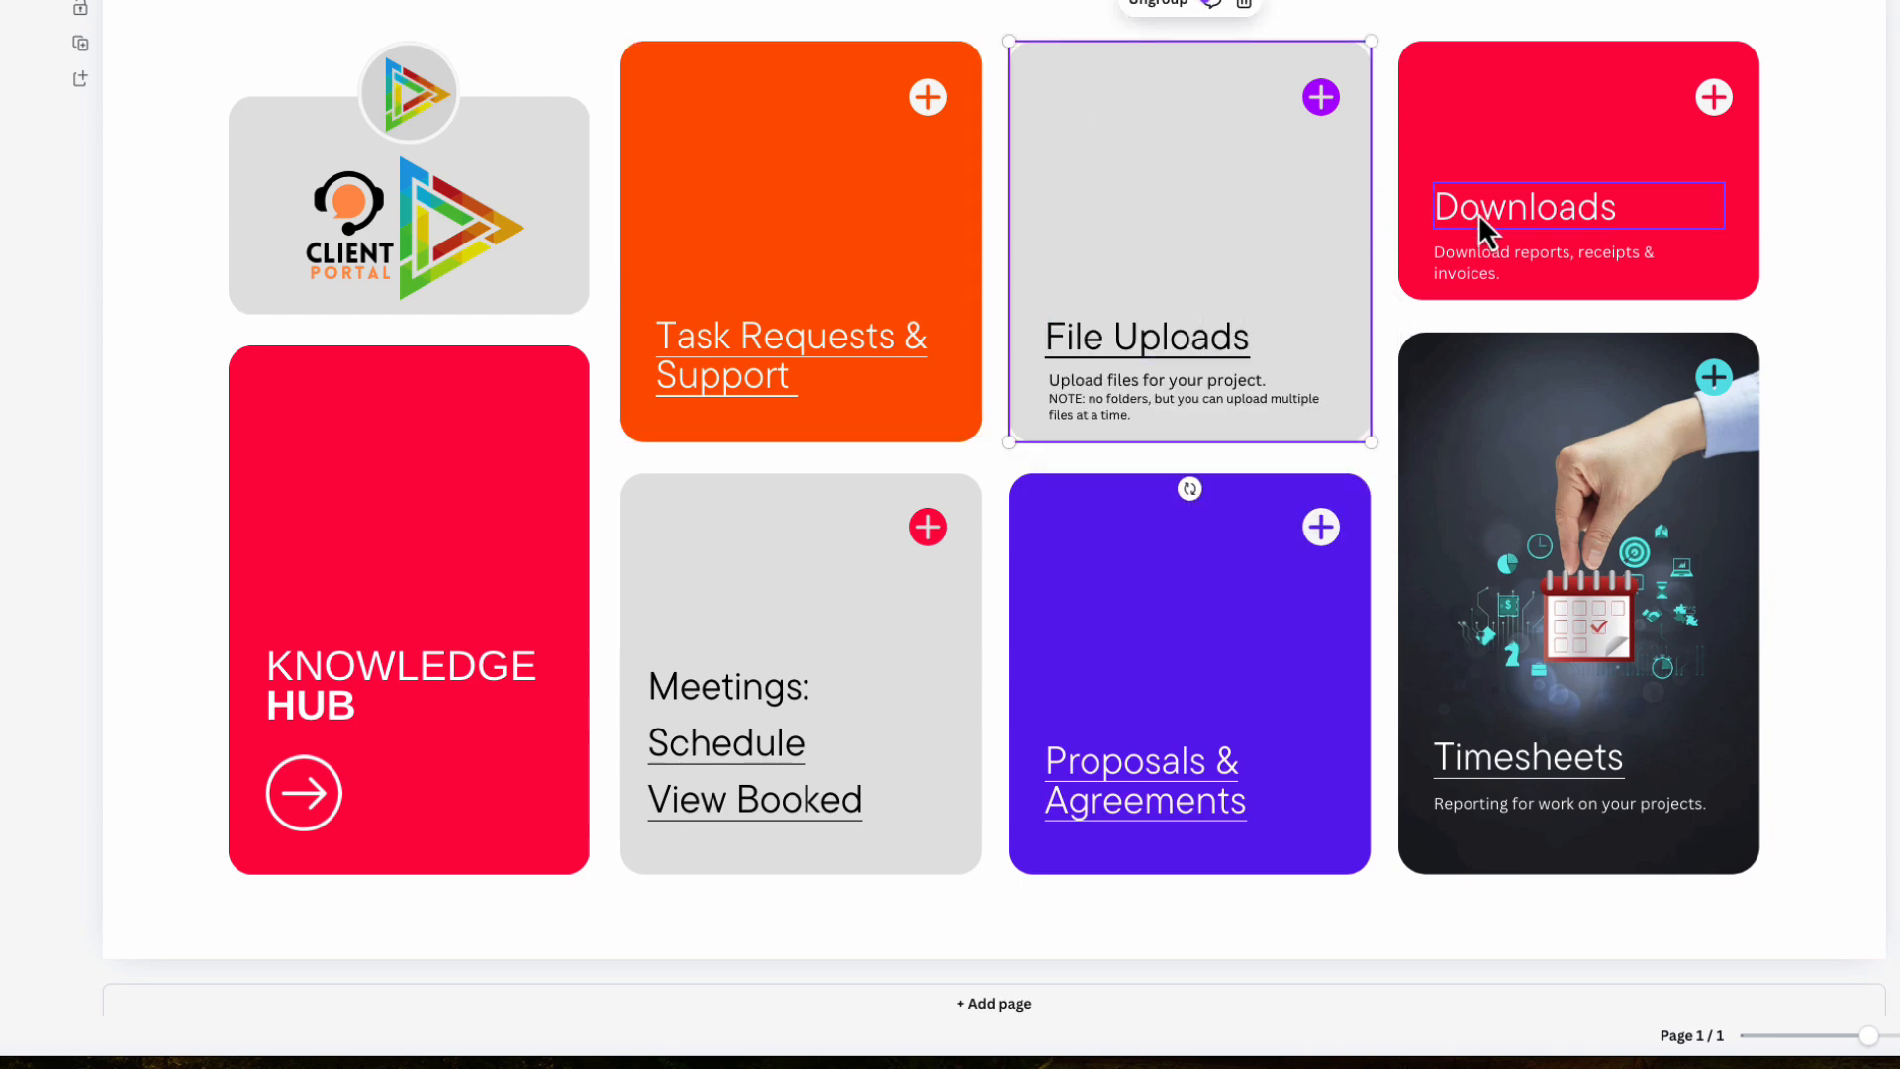
Check the links attached to the Downloads and File Uploads headings and to the Knowledge Hub arrow
click(1516, 214)
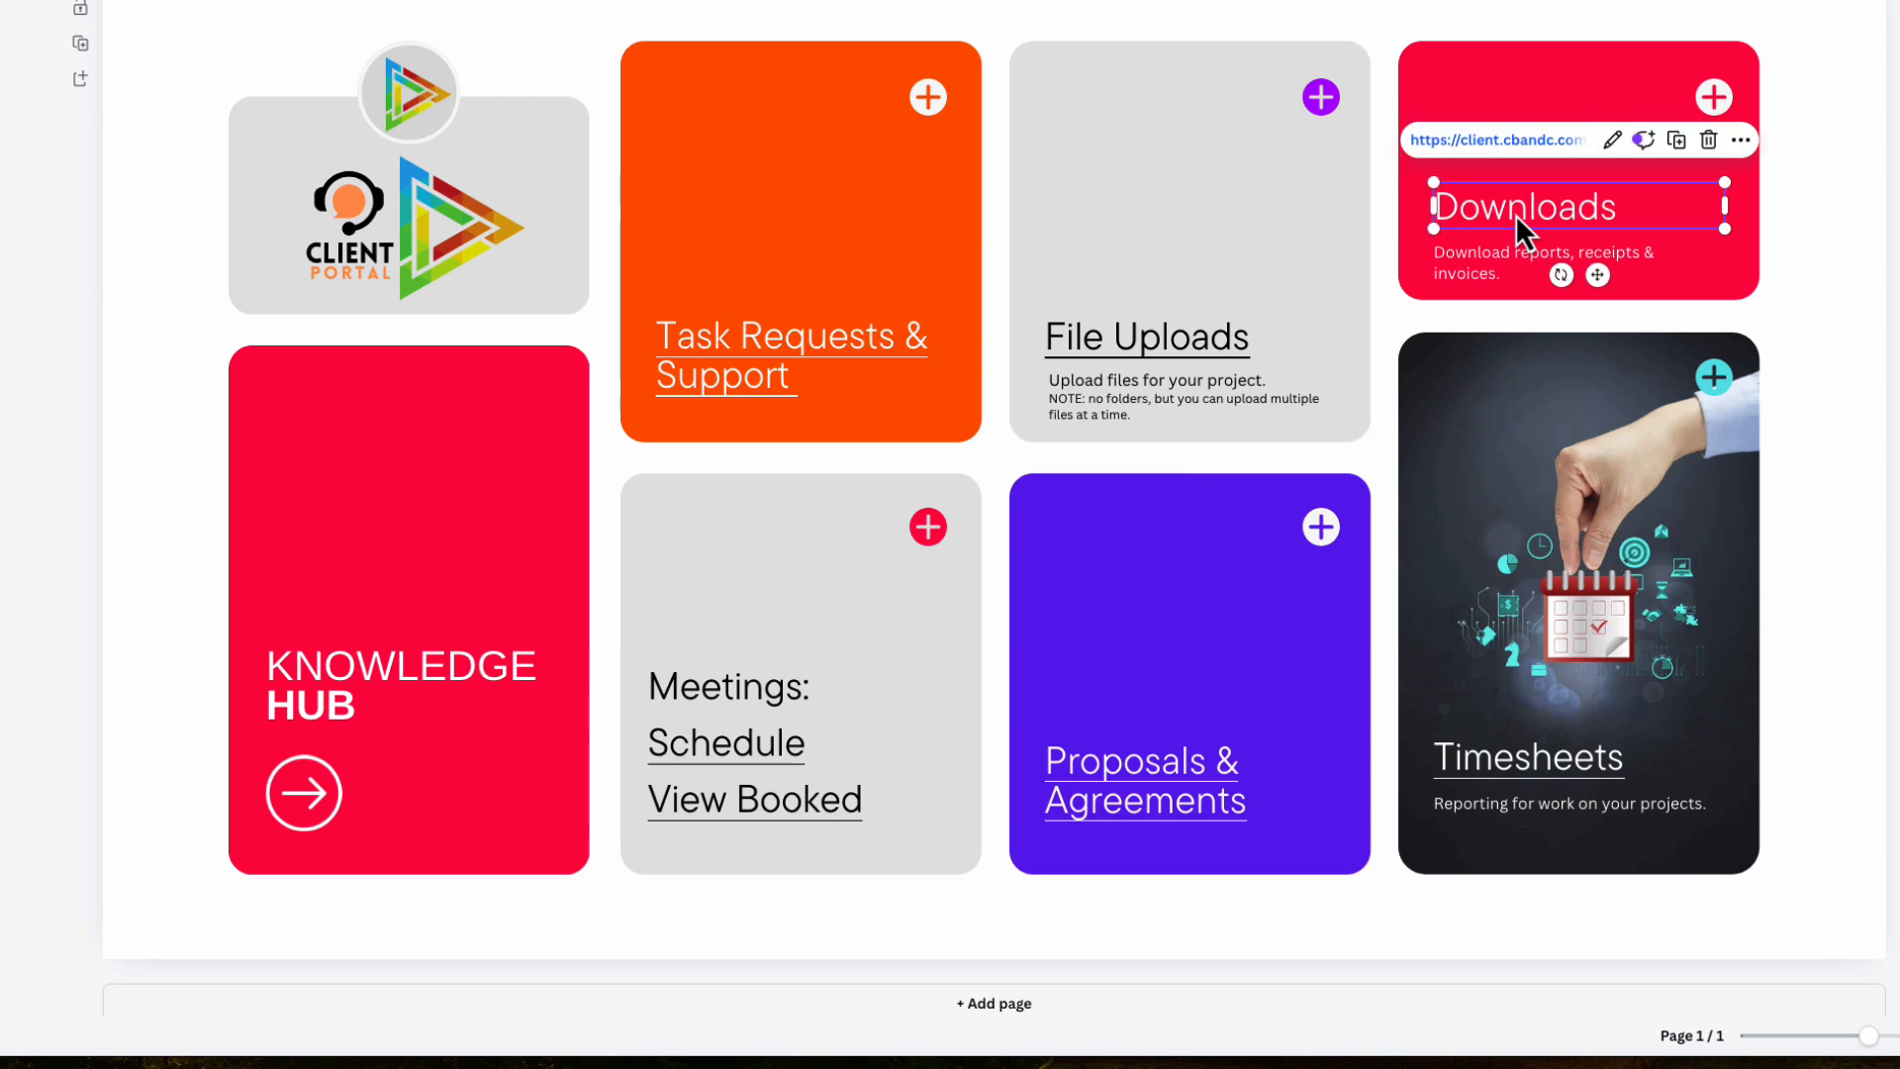
click(1119, 340)
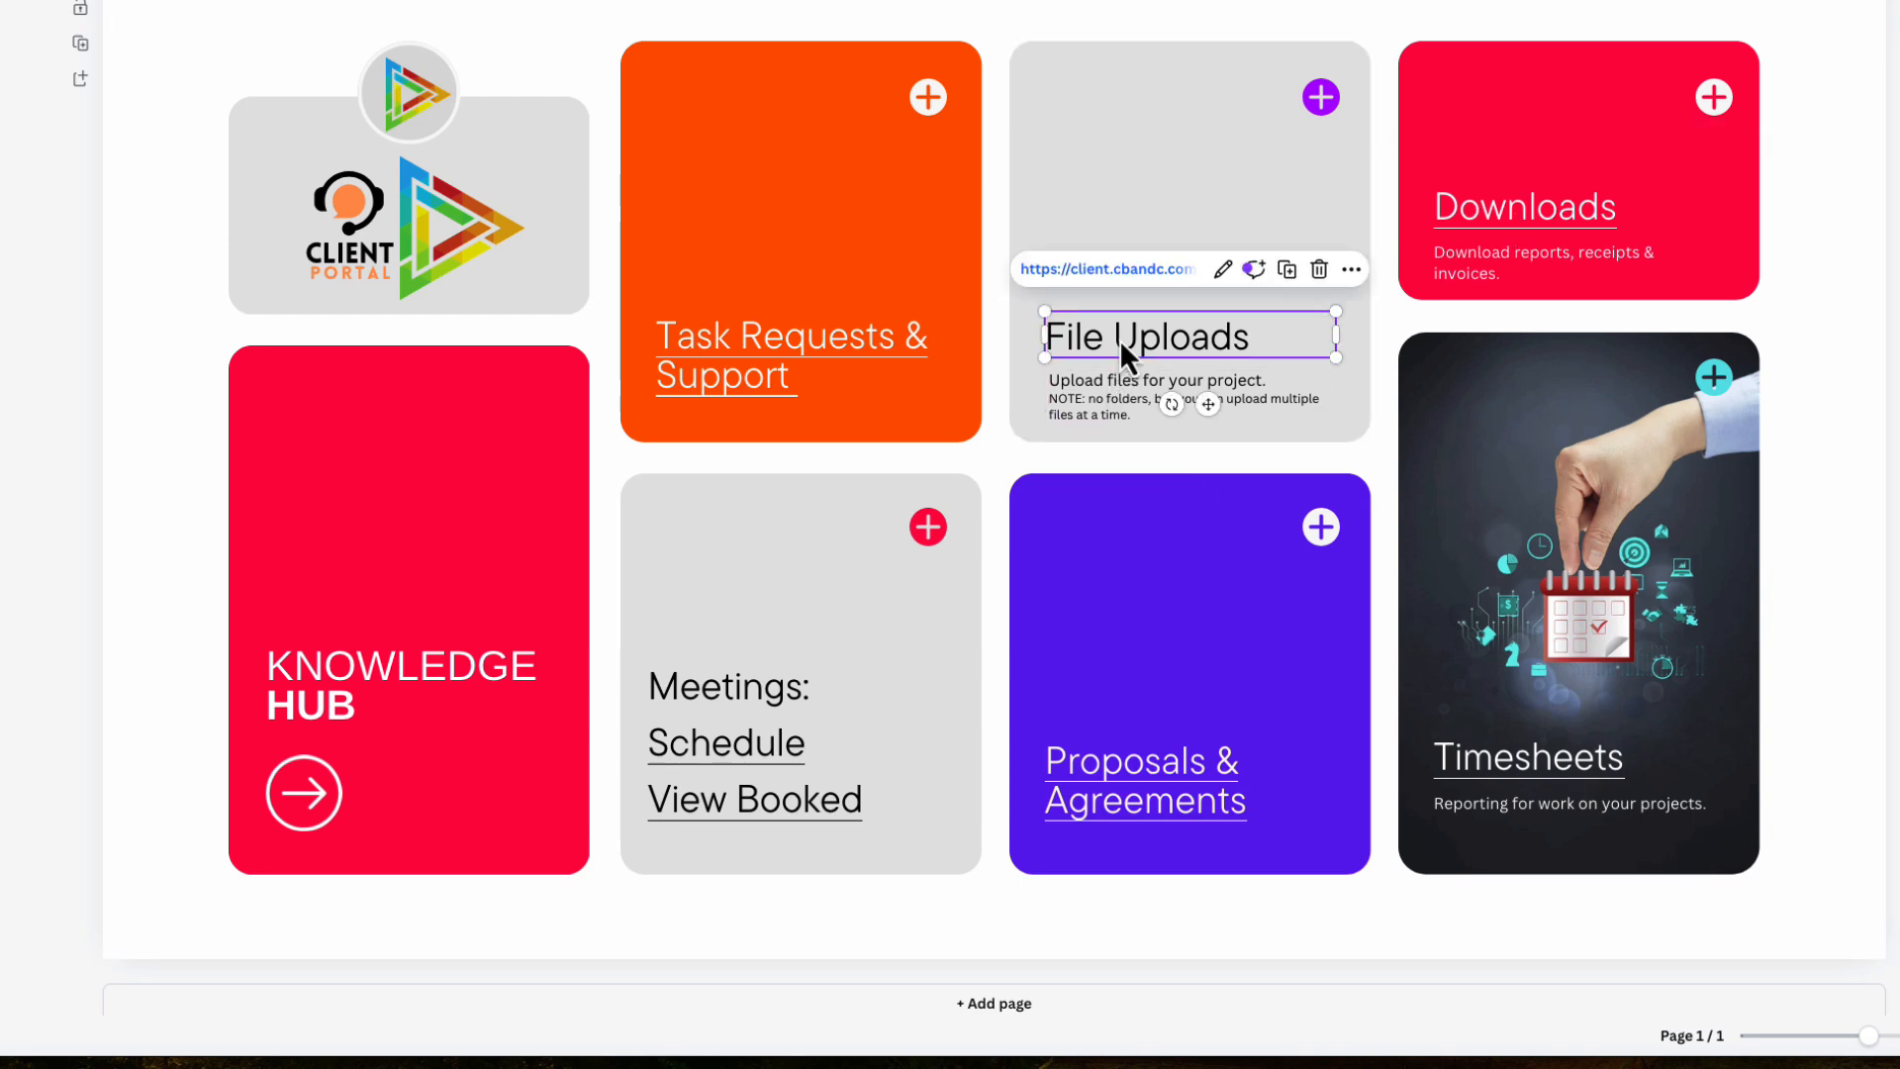
click(302, 799)
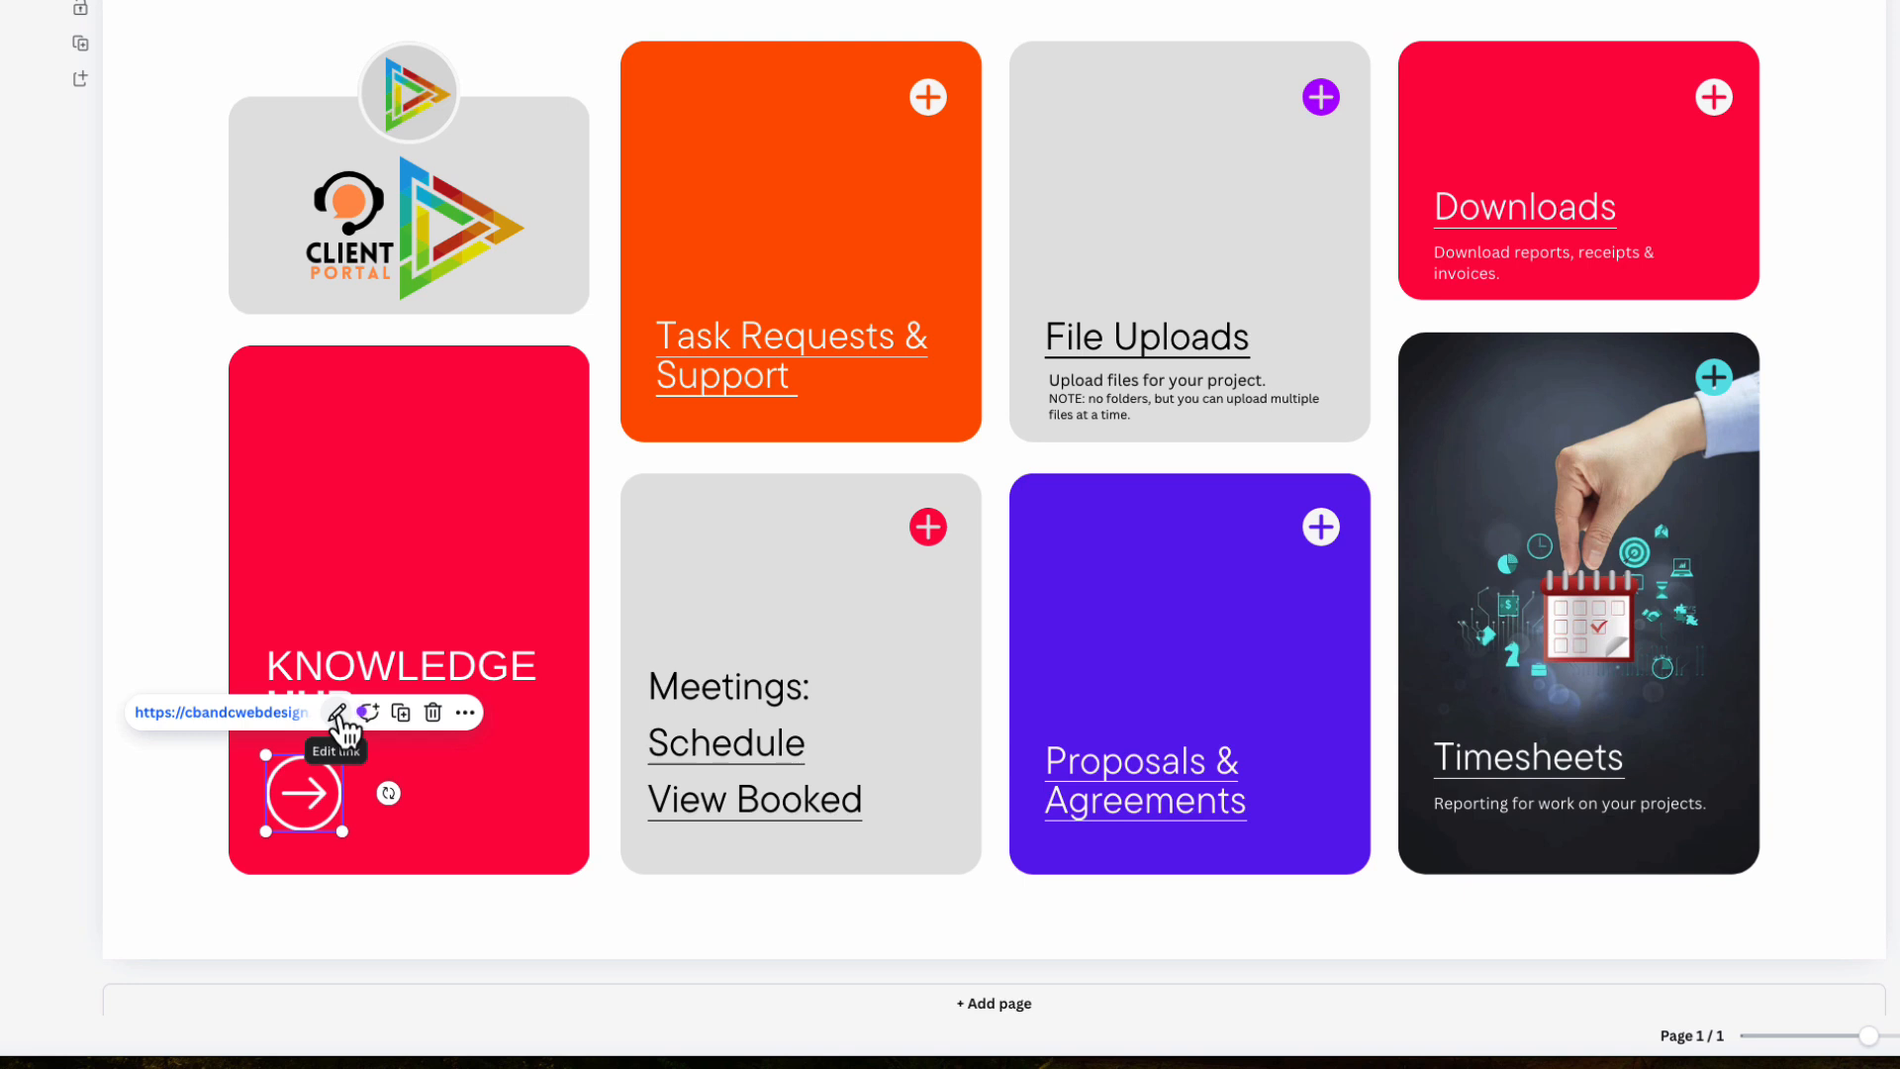
click(388, 510)
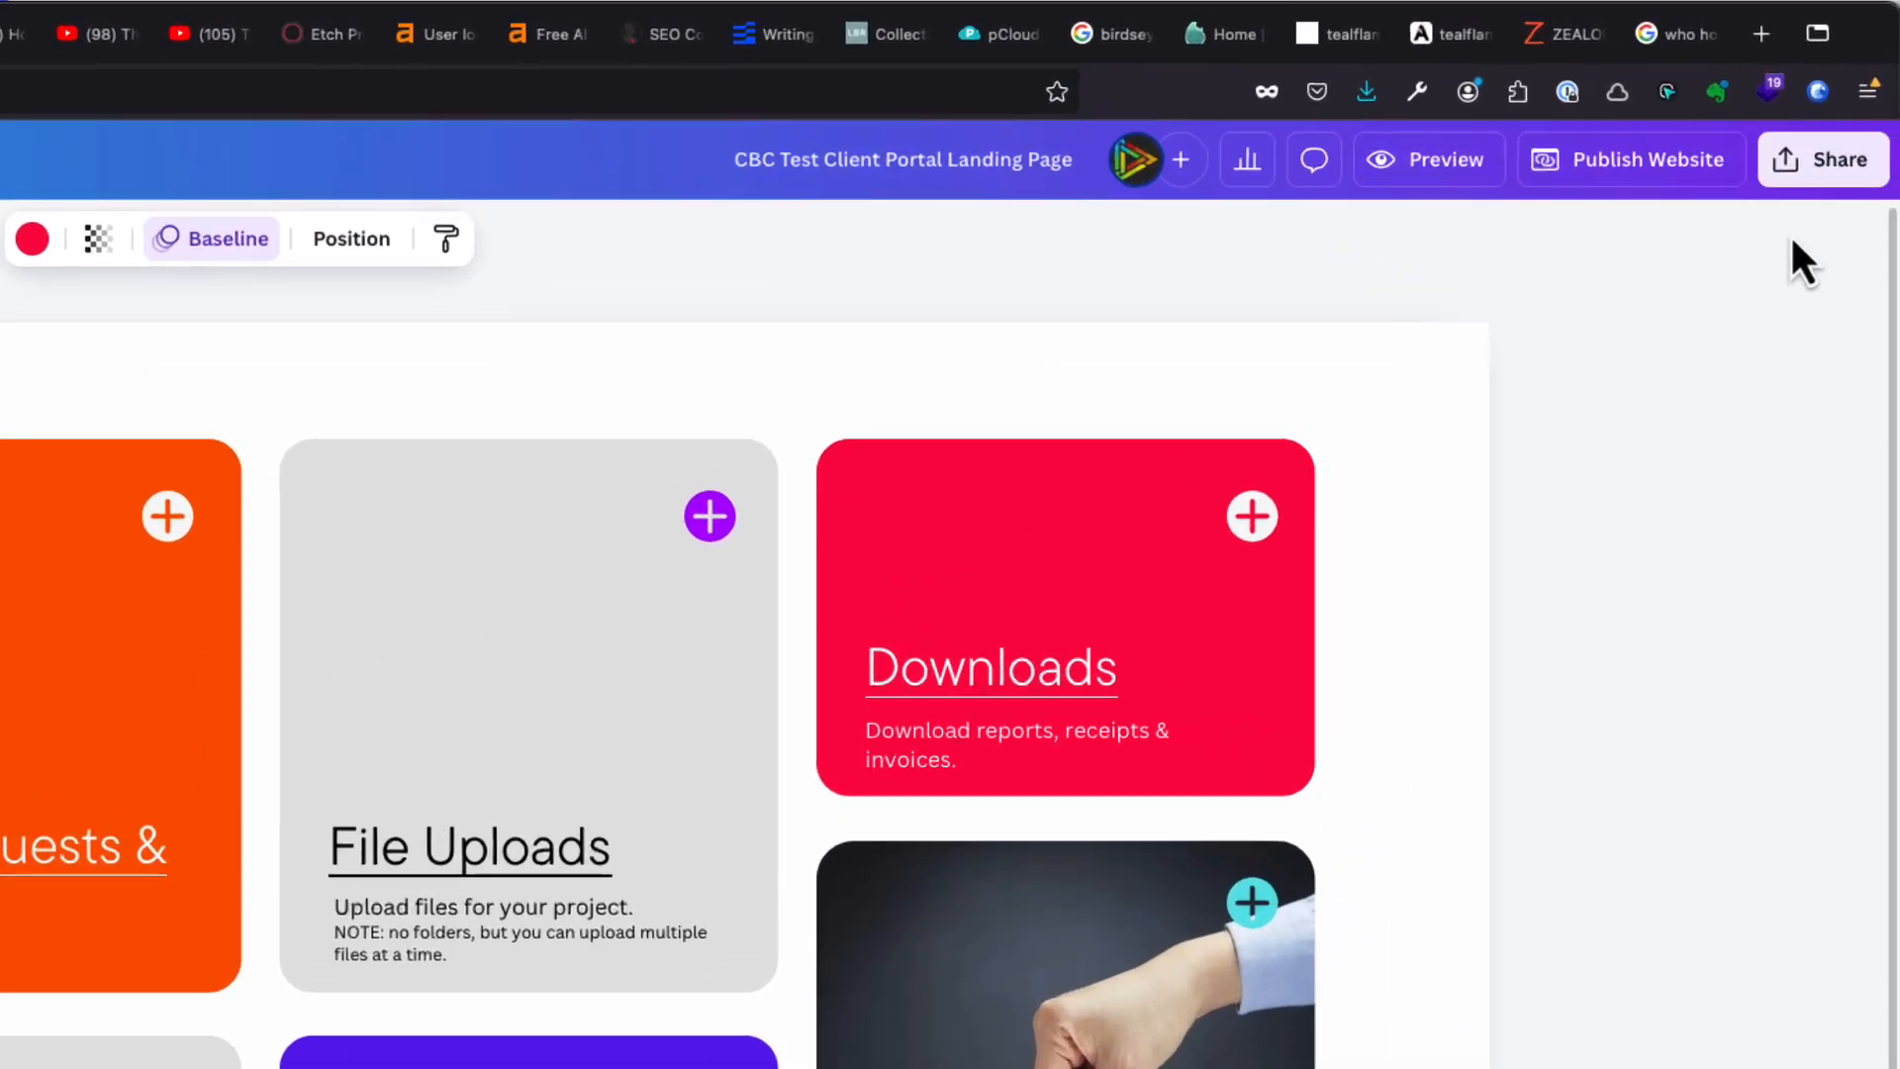
Copy the HTML embed code of the client portal landing page from its sharing options
click(1808, 164)
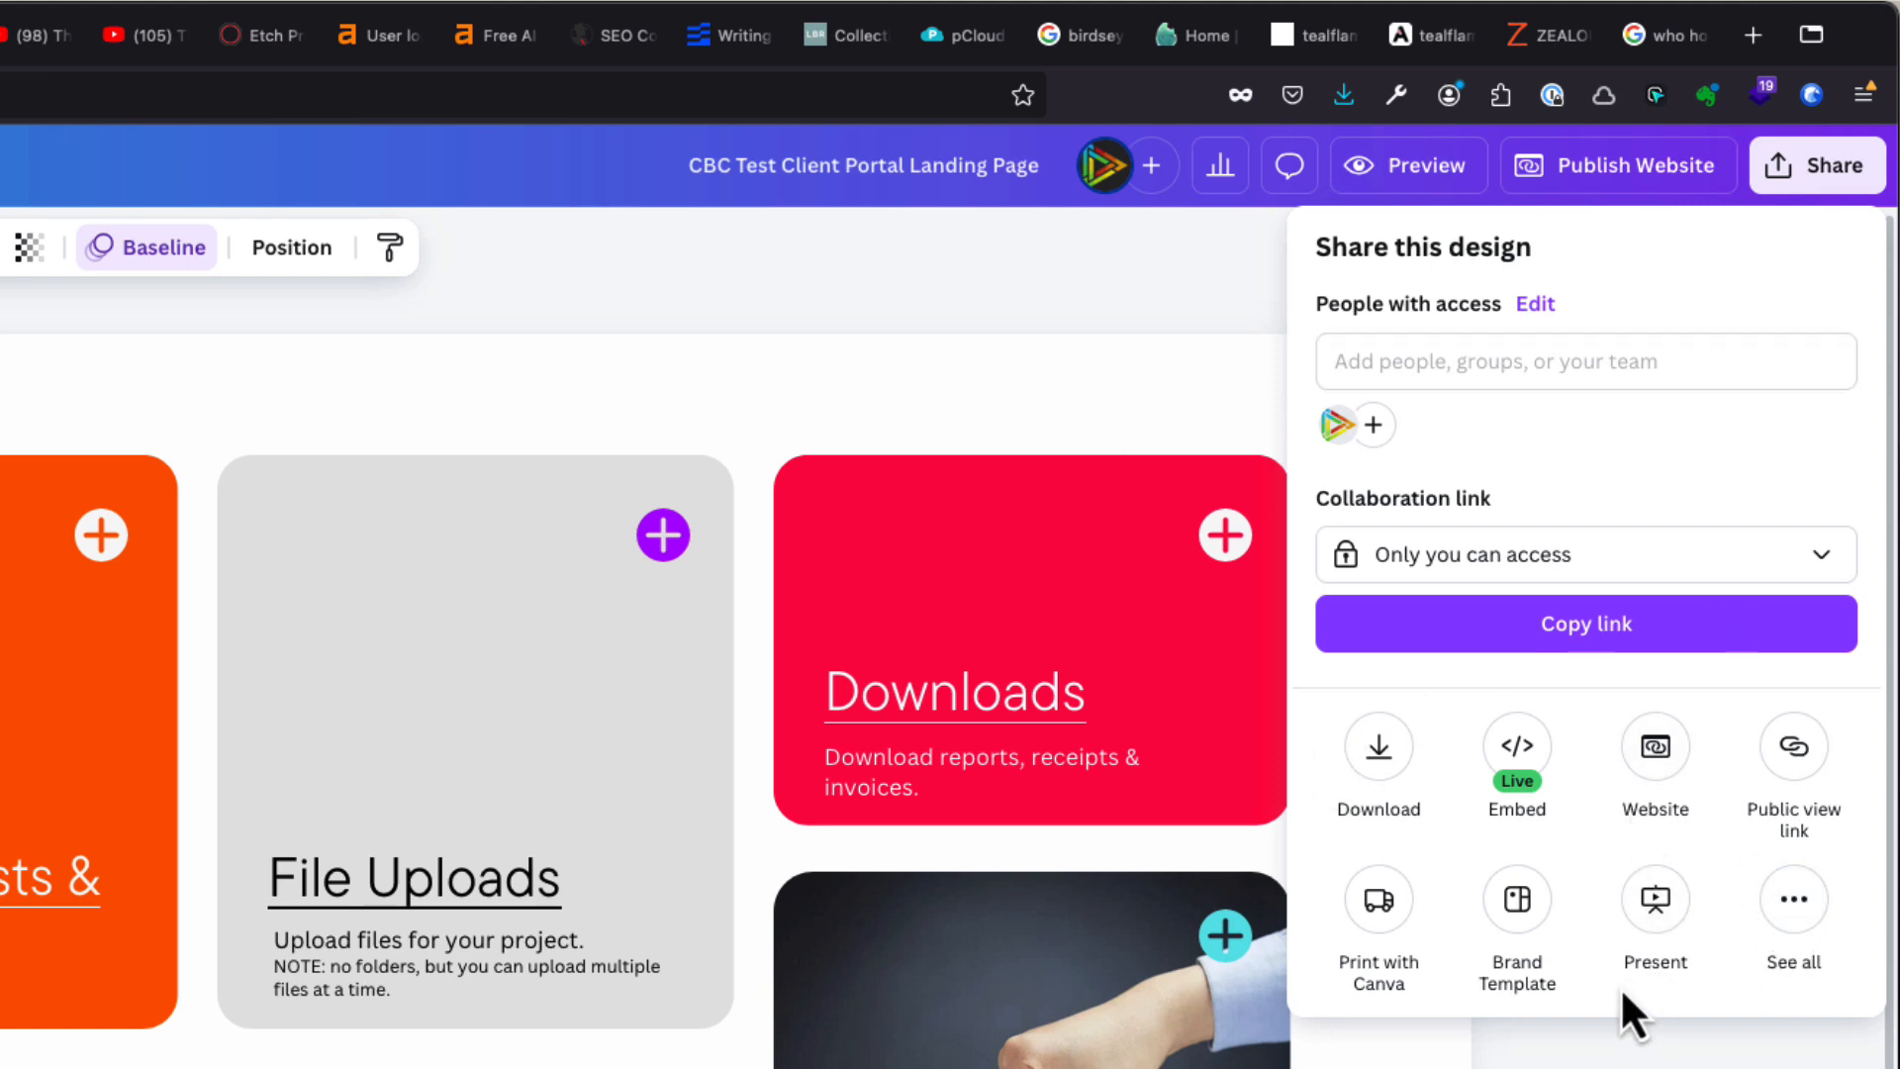
click(1515, 755)
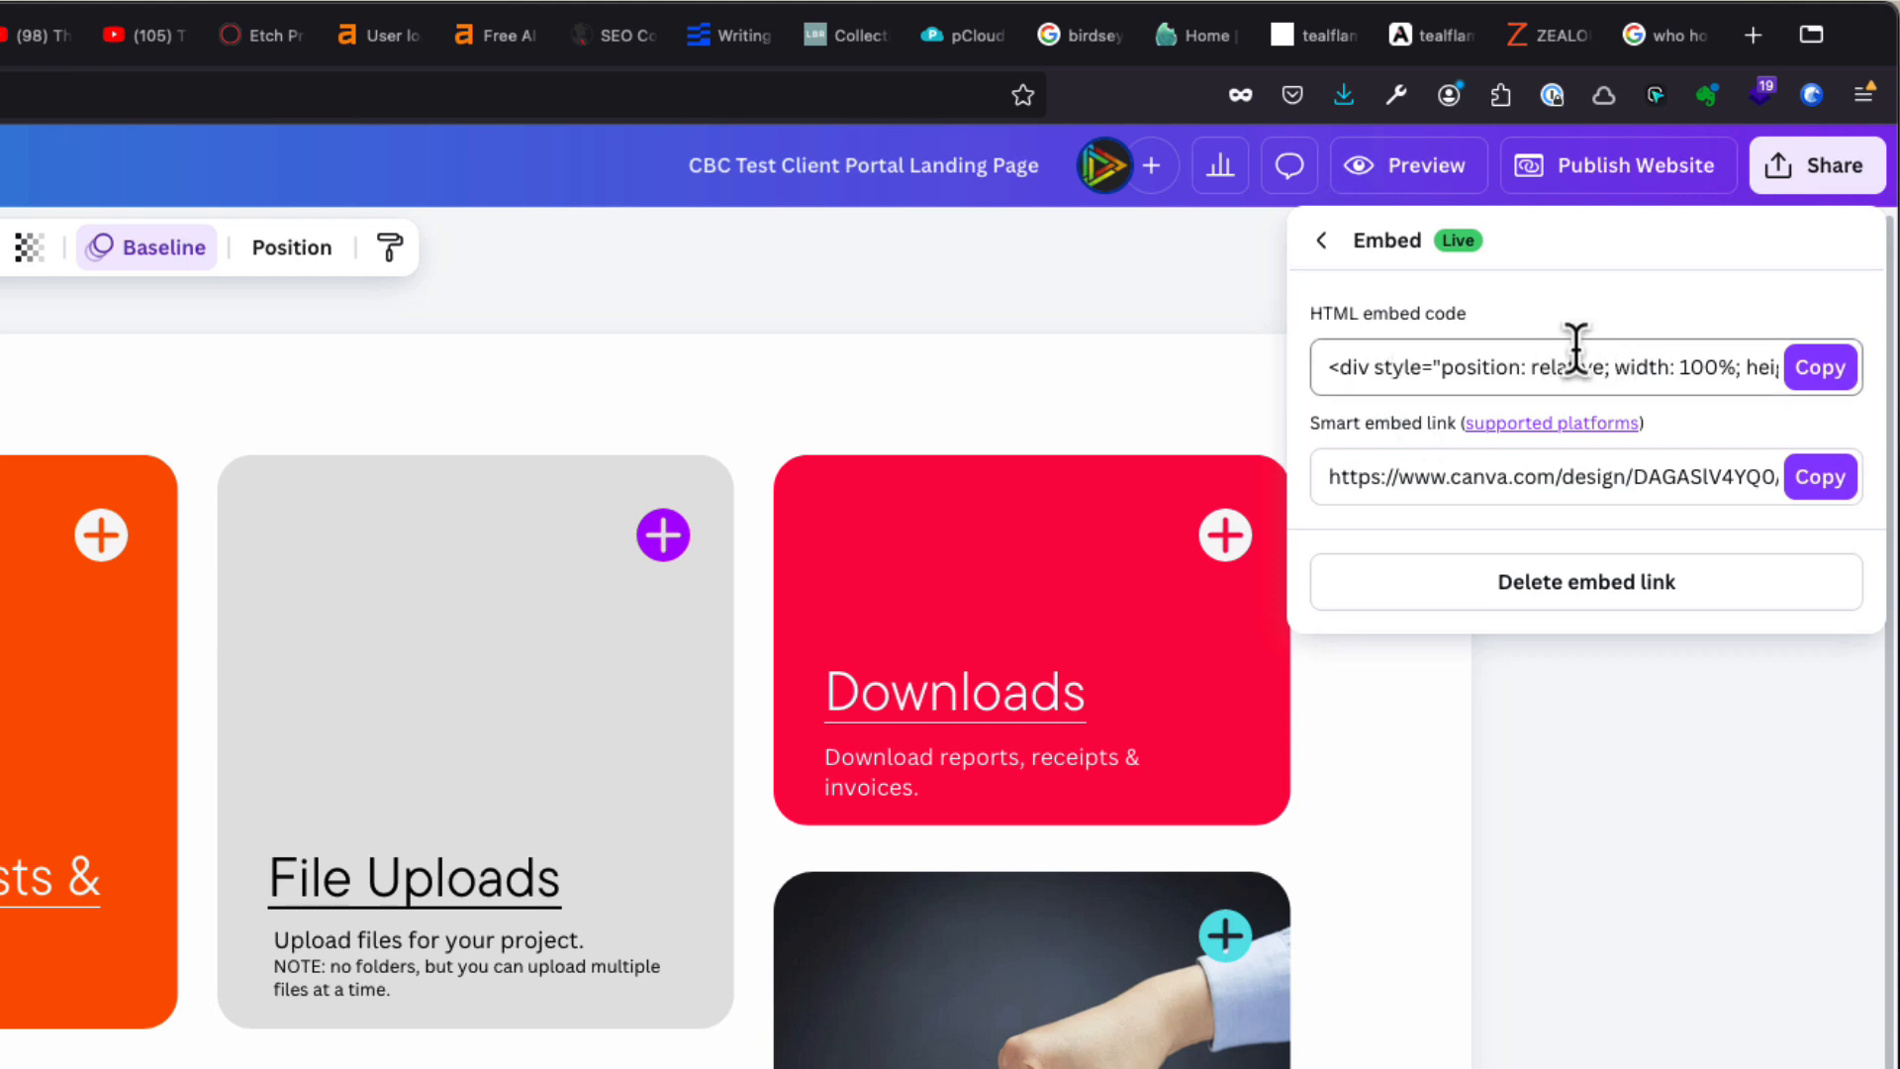
click(1825, 371)
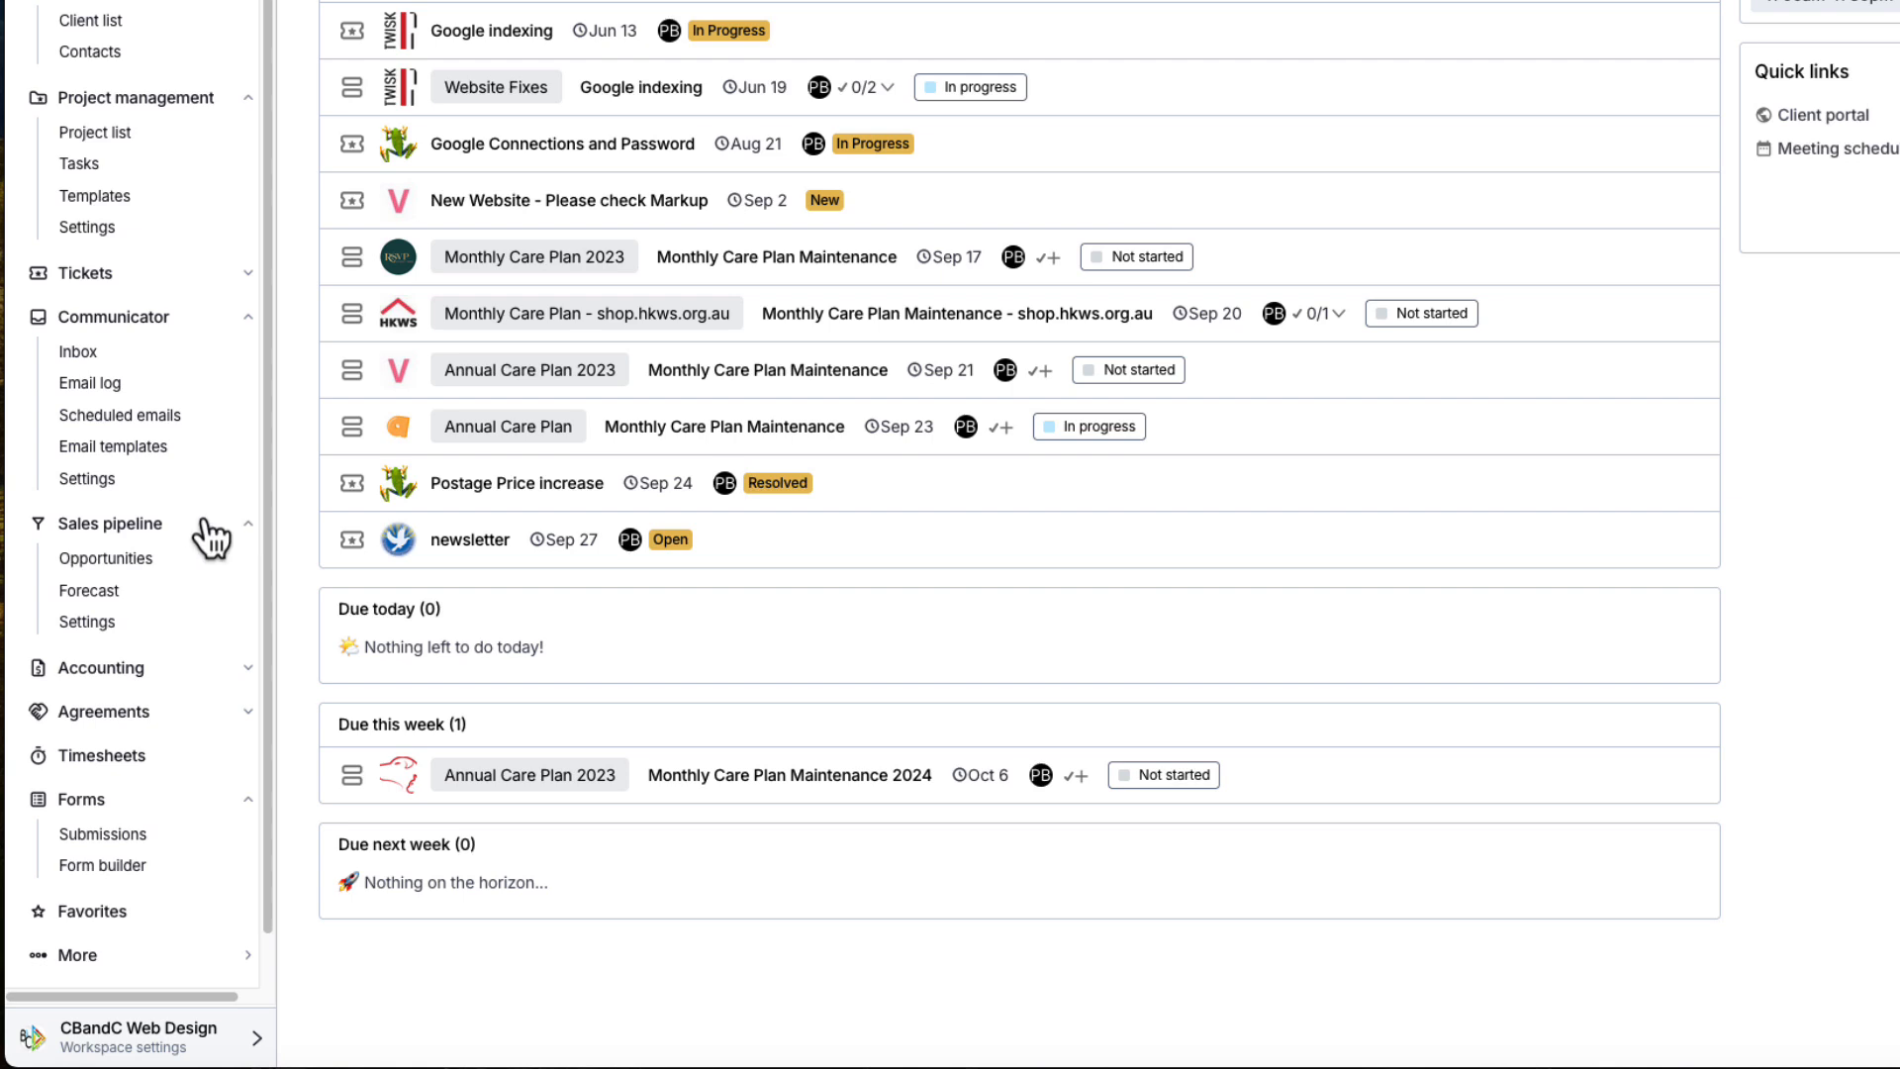
Switch to Moxie and open the Welcome CBandC page from the client portal's custom pages
click(79, 955)
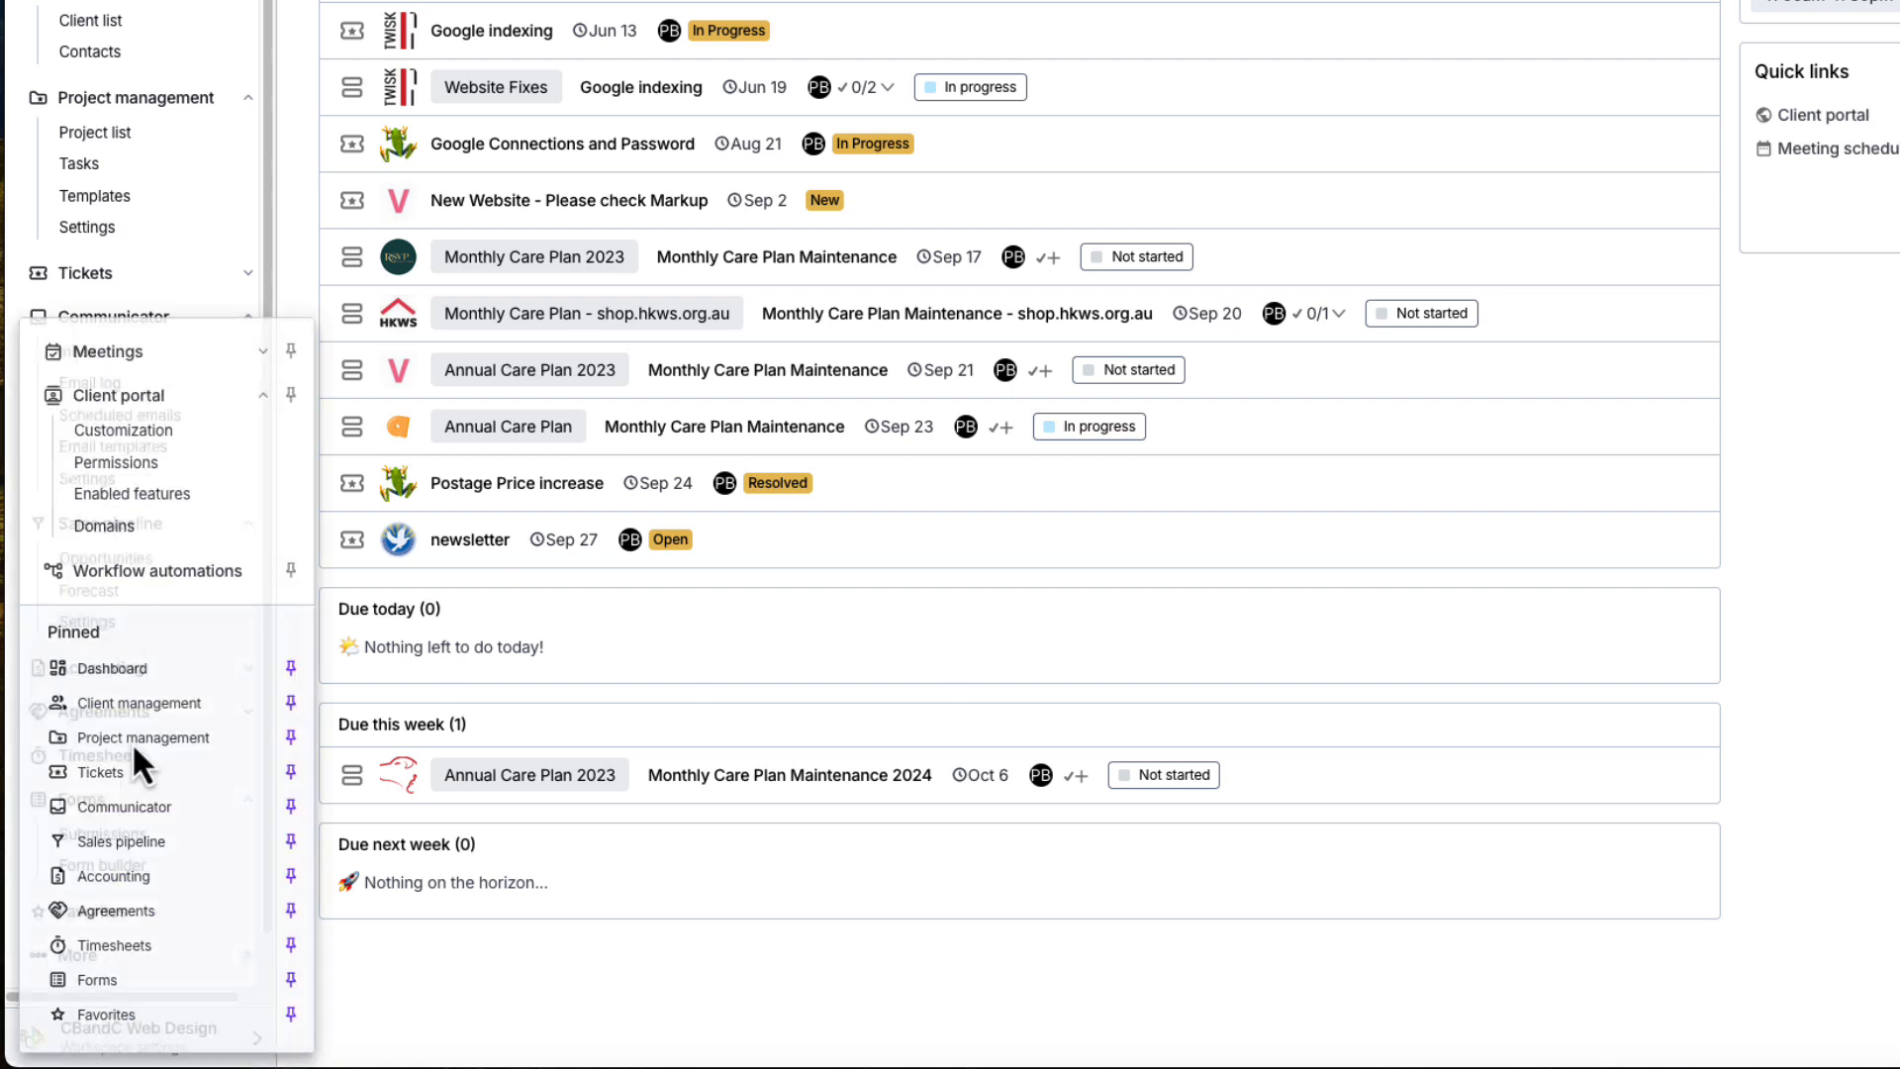
click(112, 433)
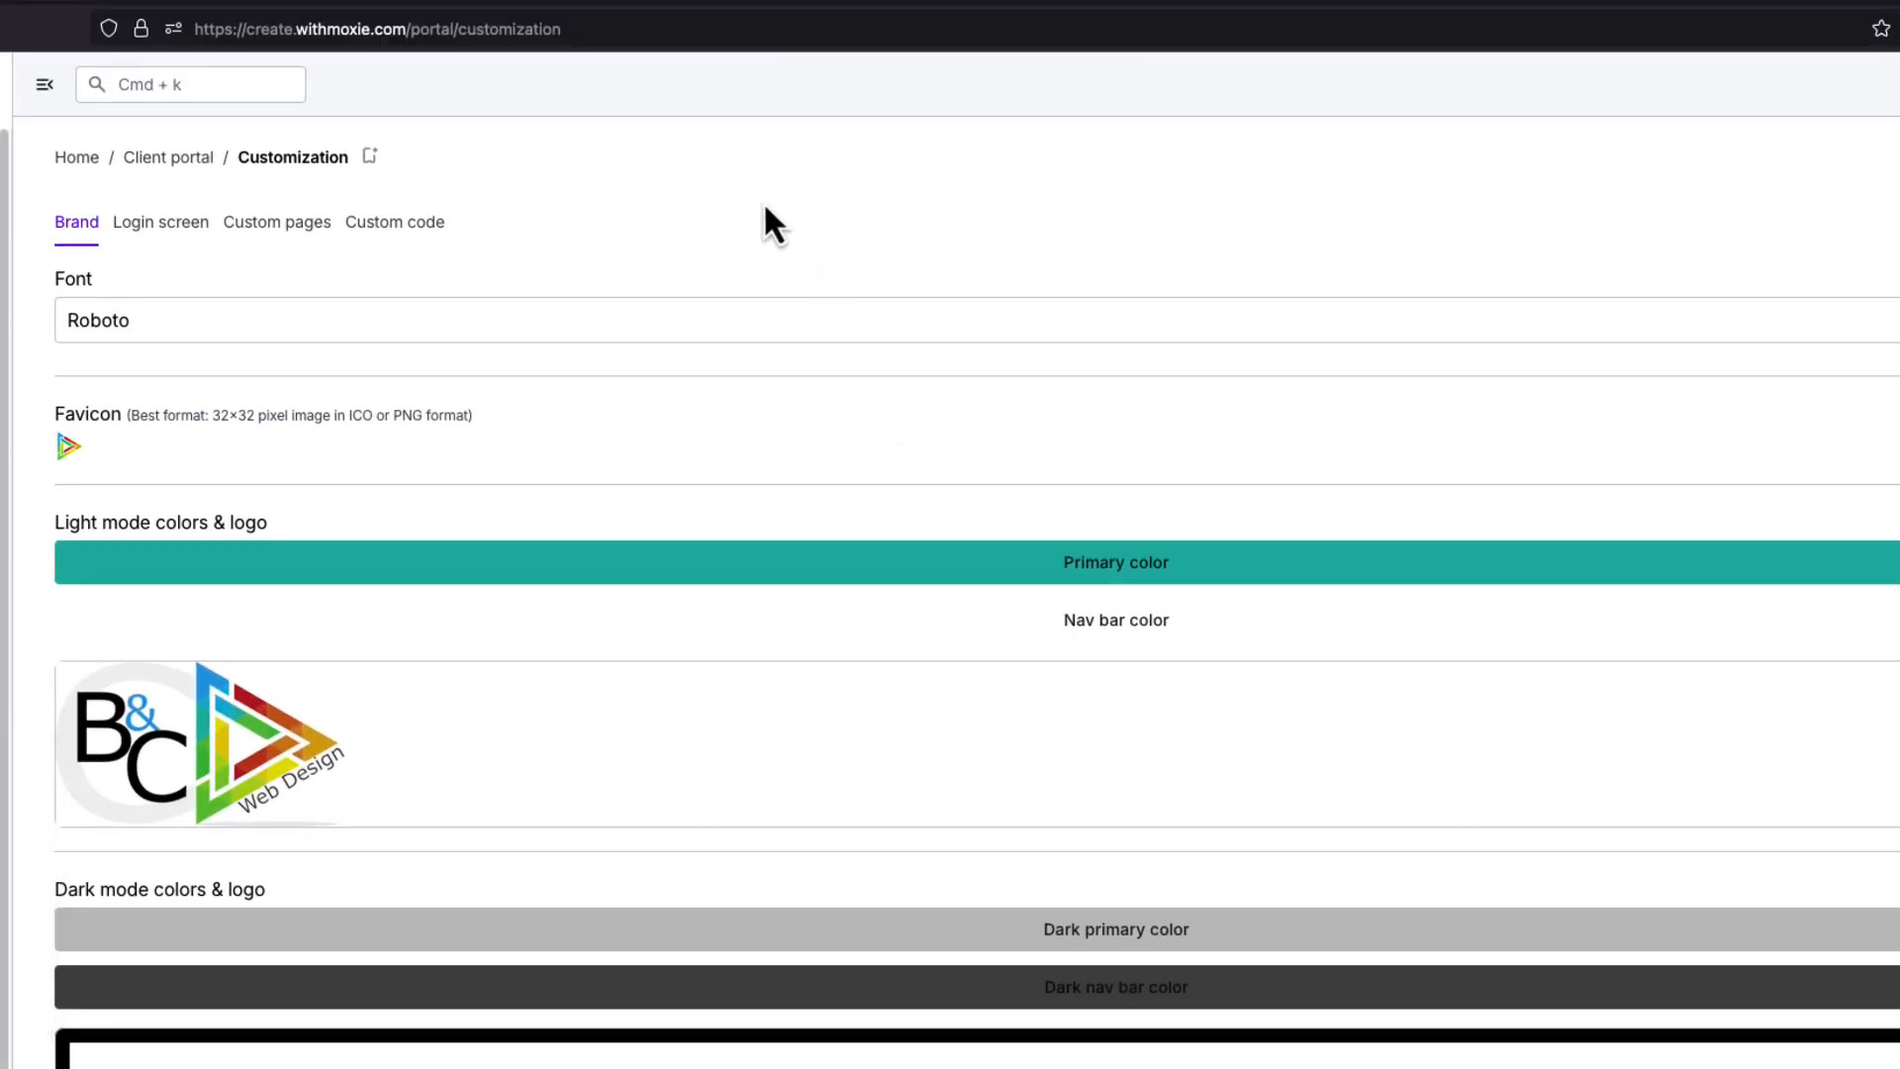
click(276, 228)
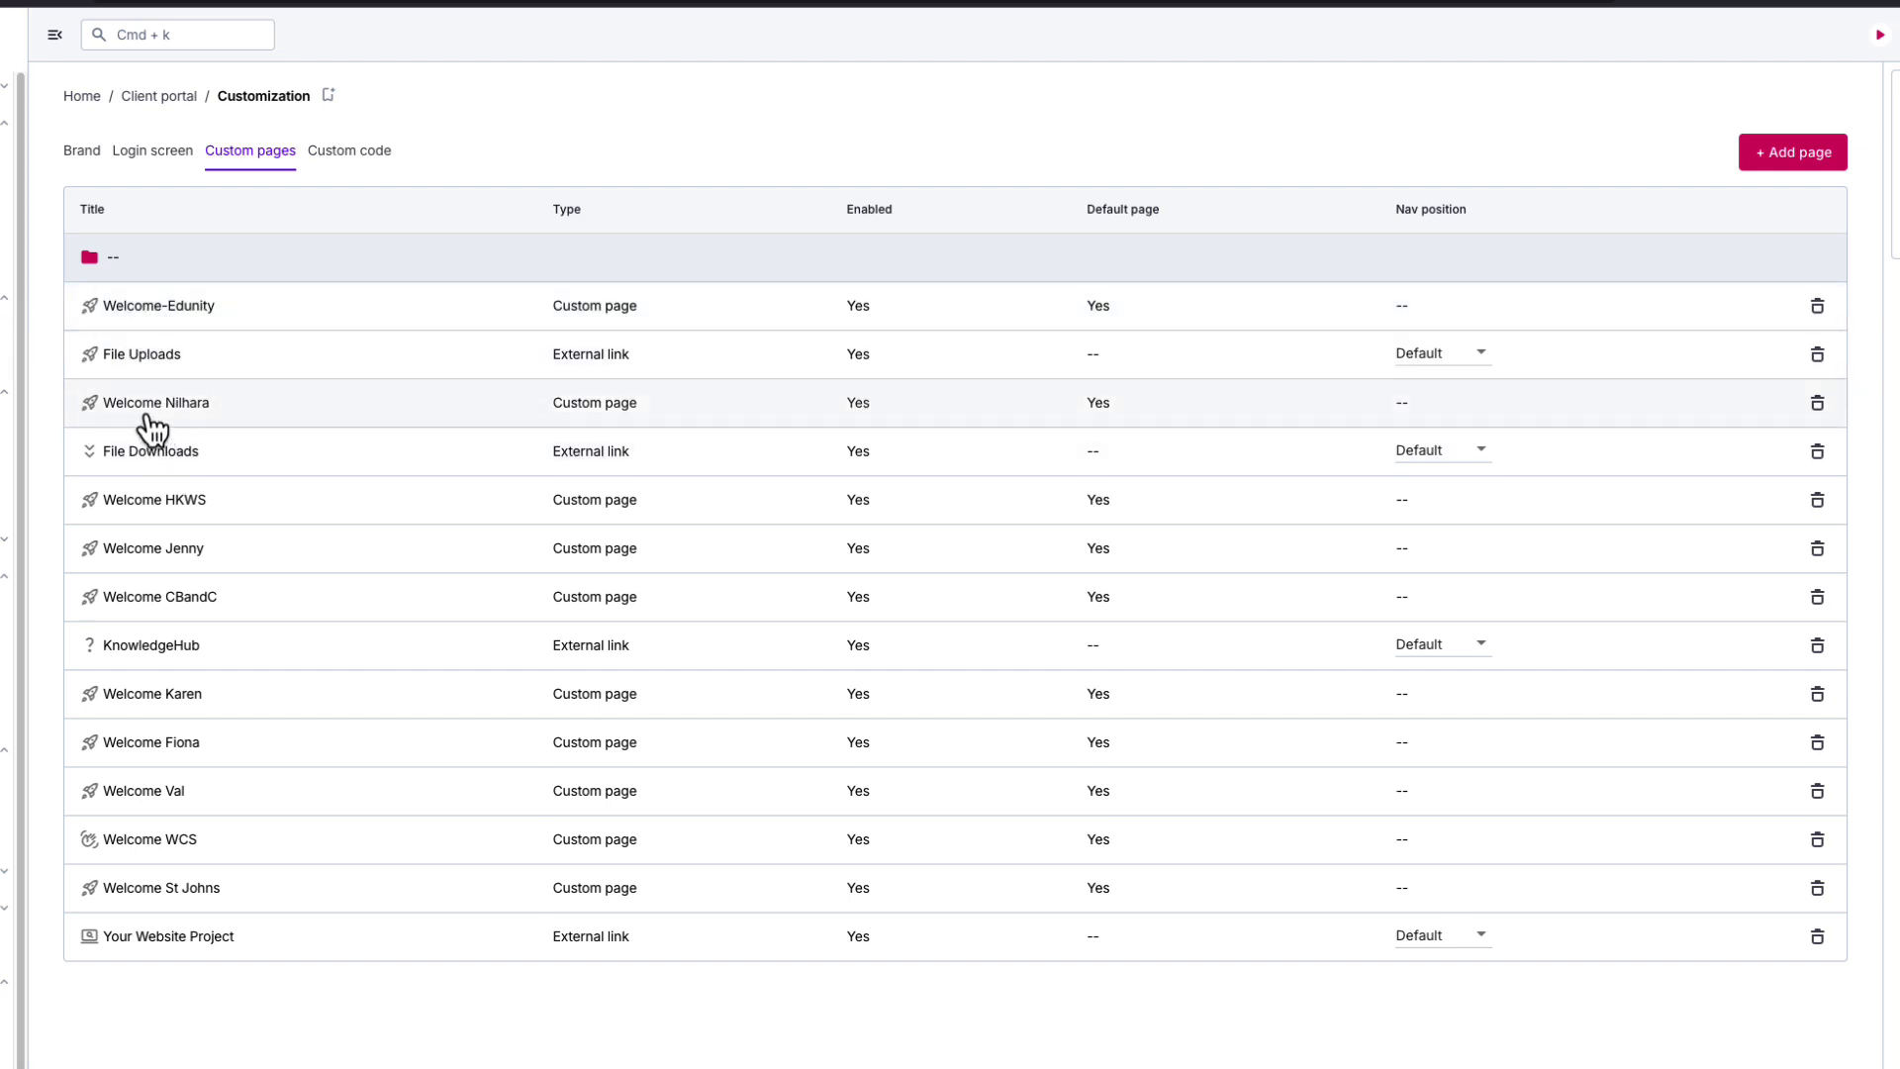
click(146, 599)
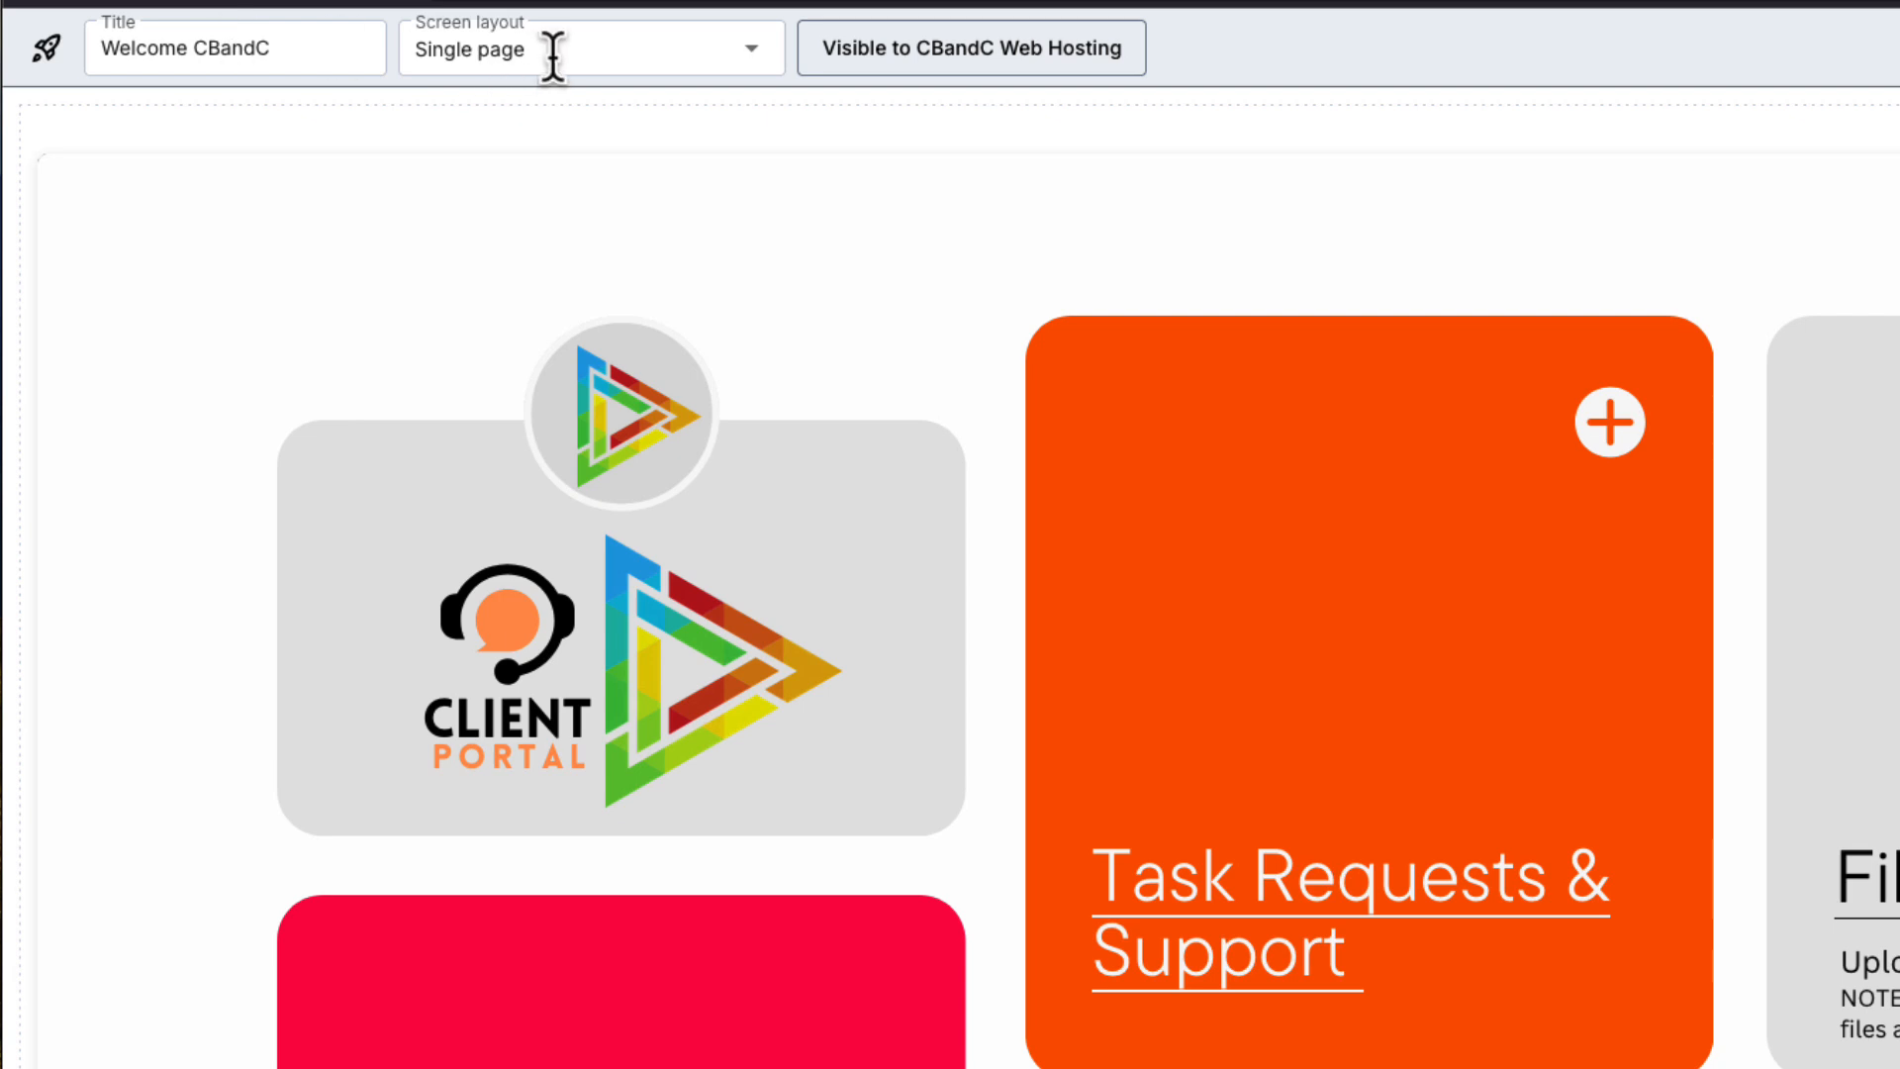
Review the page's layout and client visibility choices, keeping Single page and only CBandC Web Hosting selected
click(752, 52)
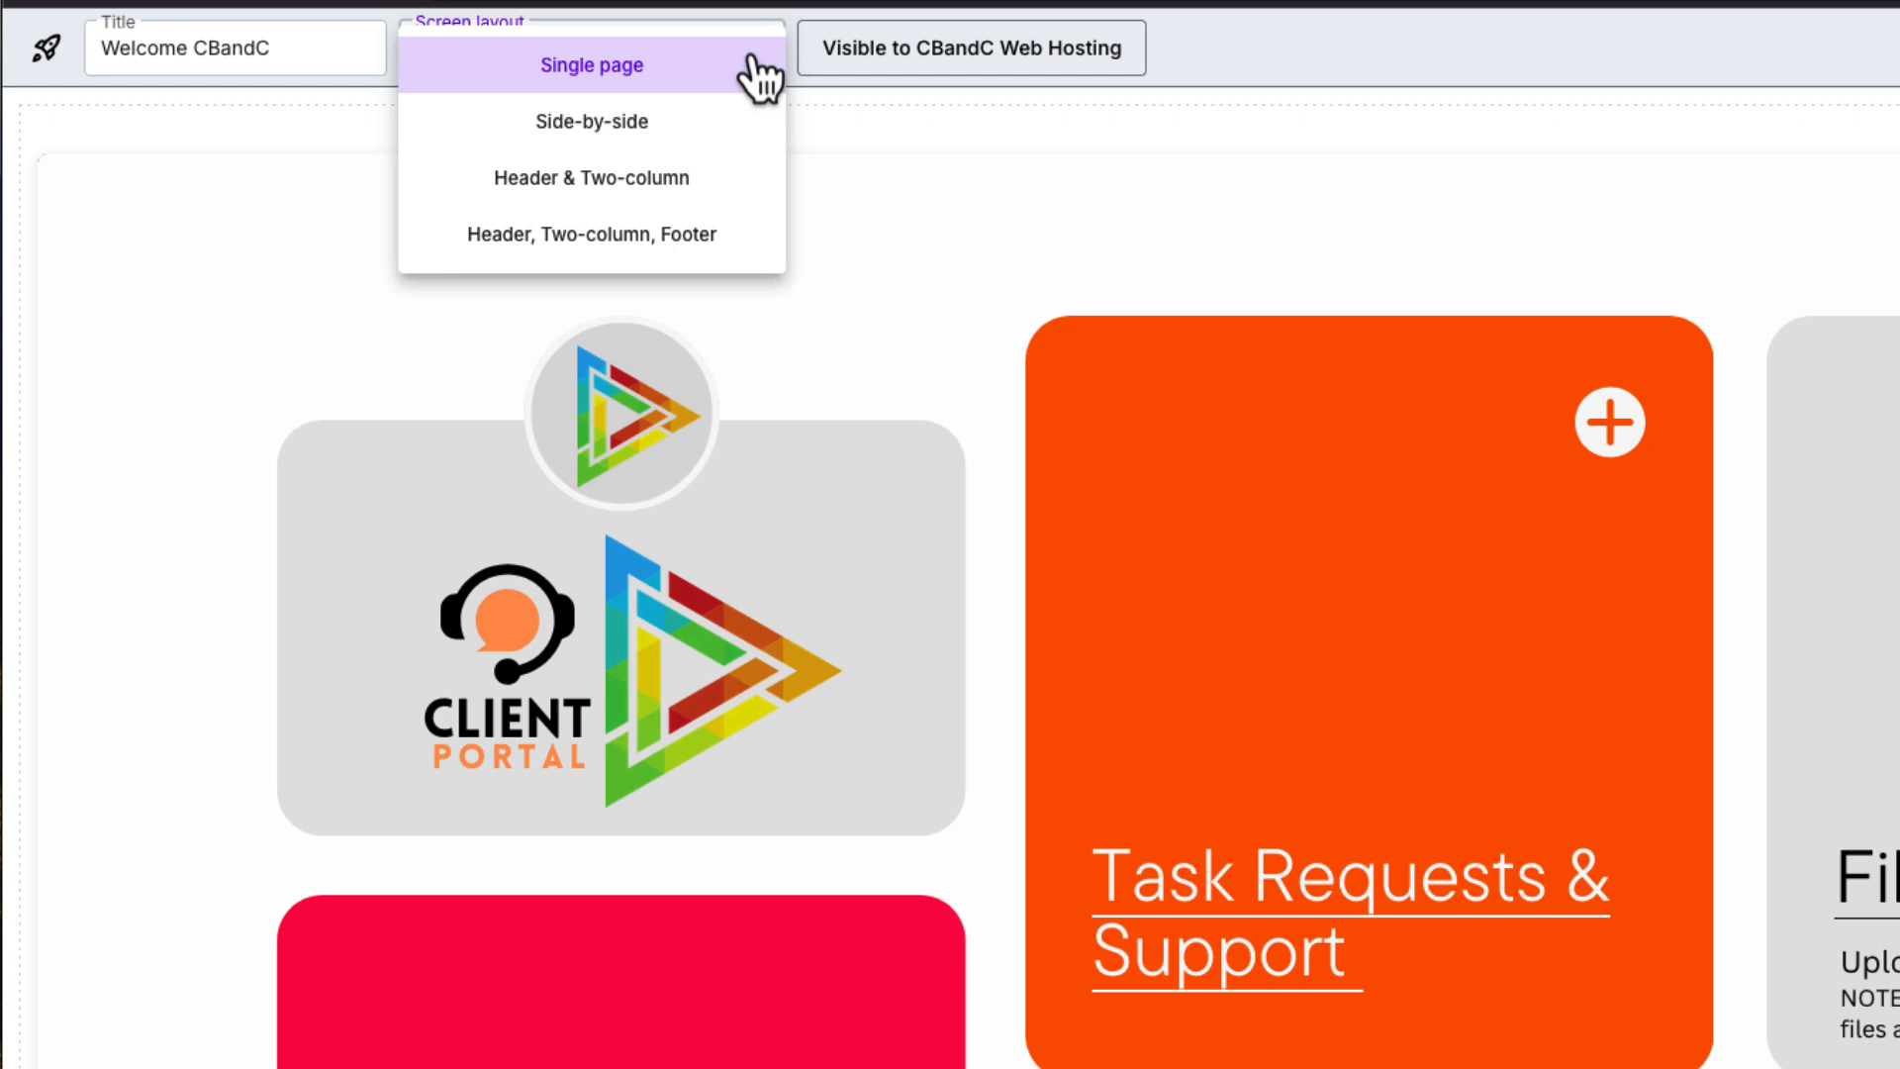
click(572, 62)
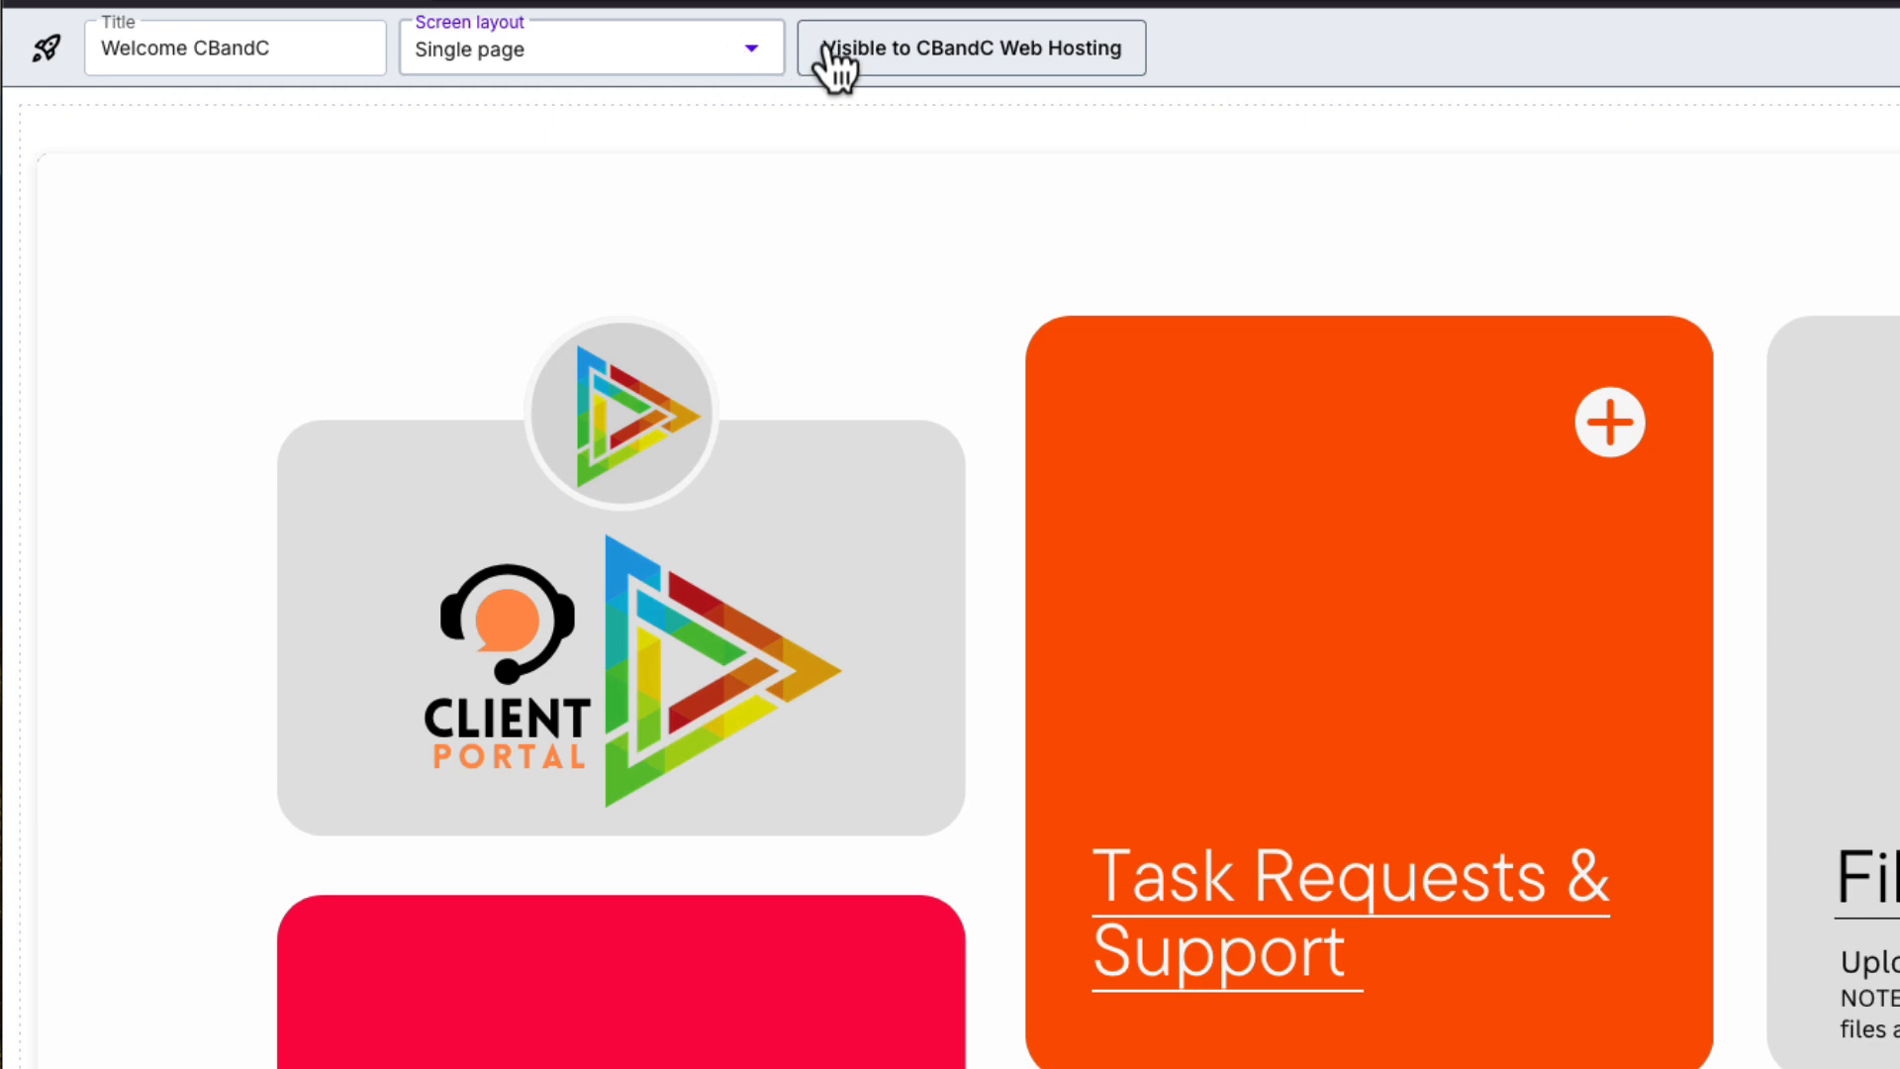
click(934, 52)
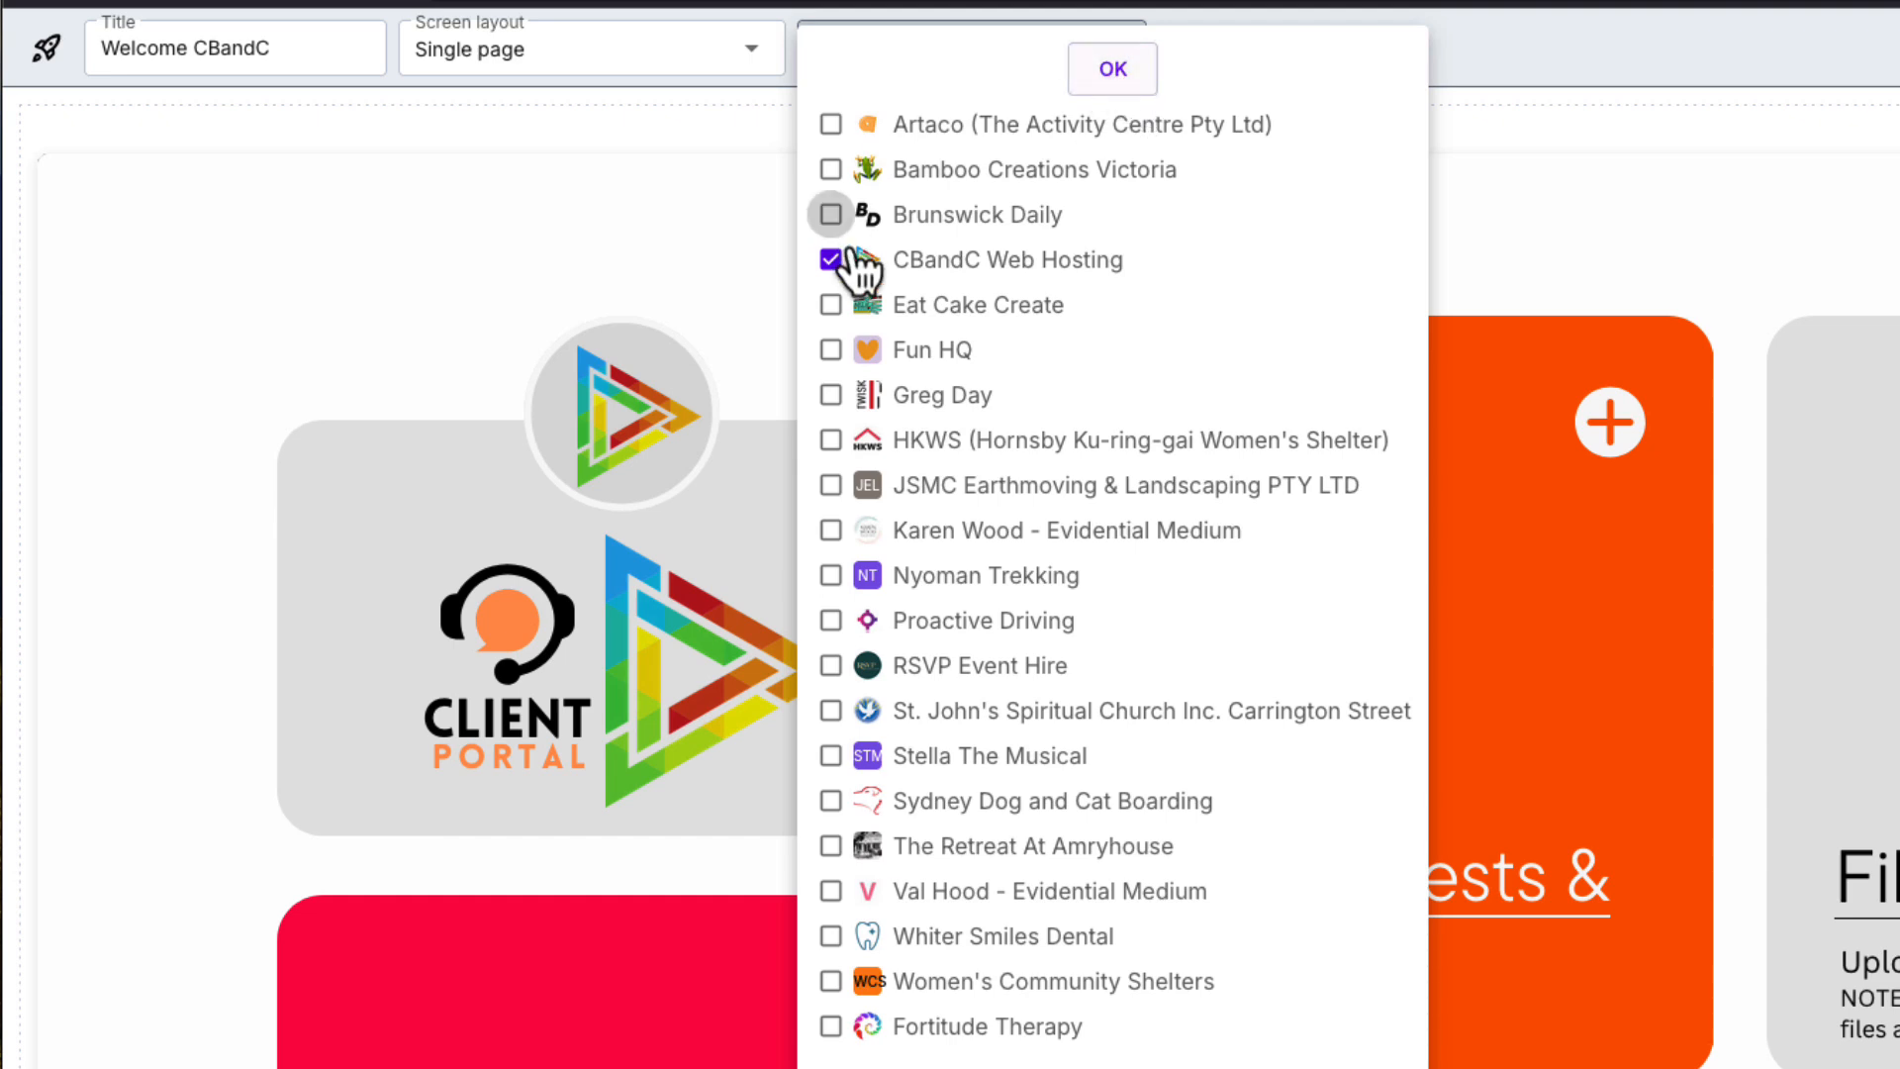
click(1106, 77)
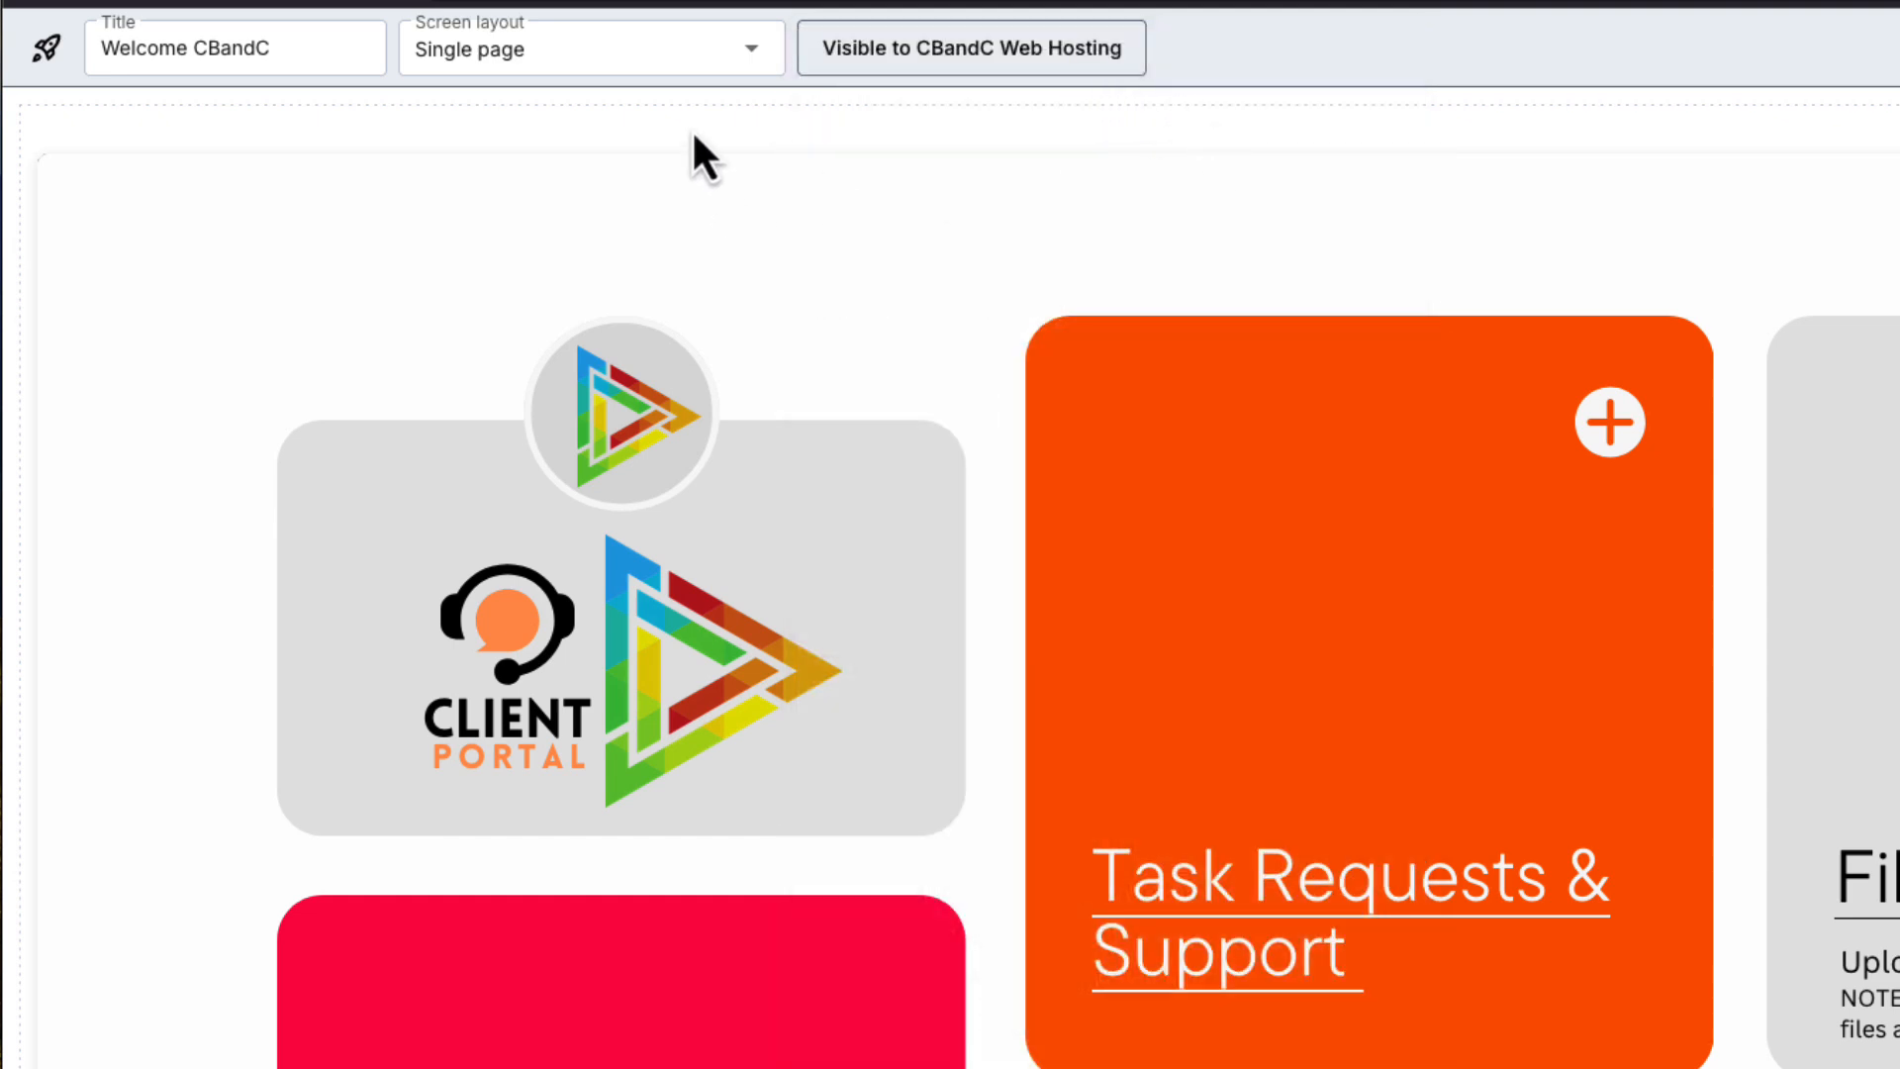
Paste the copied Canva HTML embed code below the existing embed in the page's source code, save it and check the page
click(693, 134)
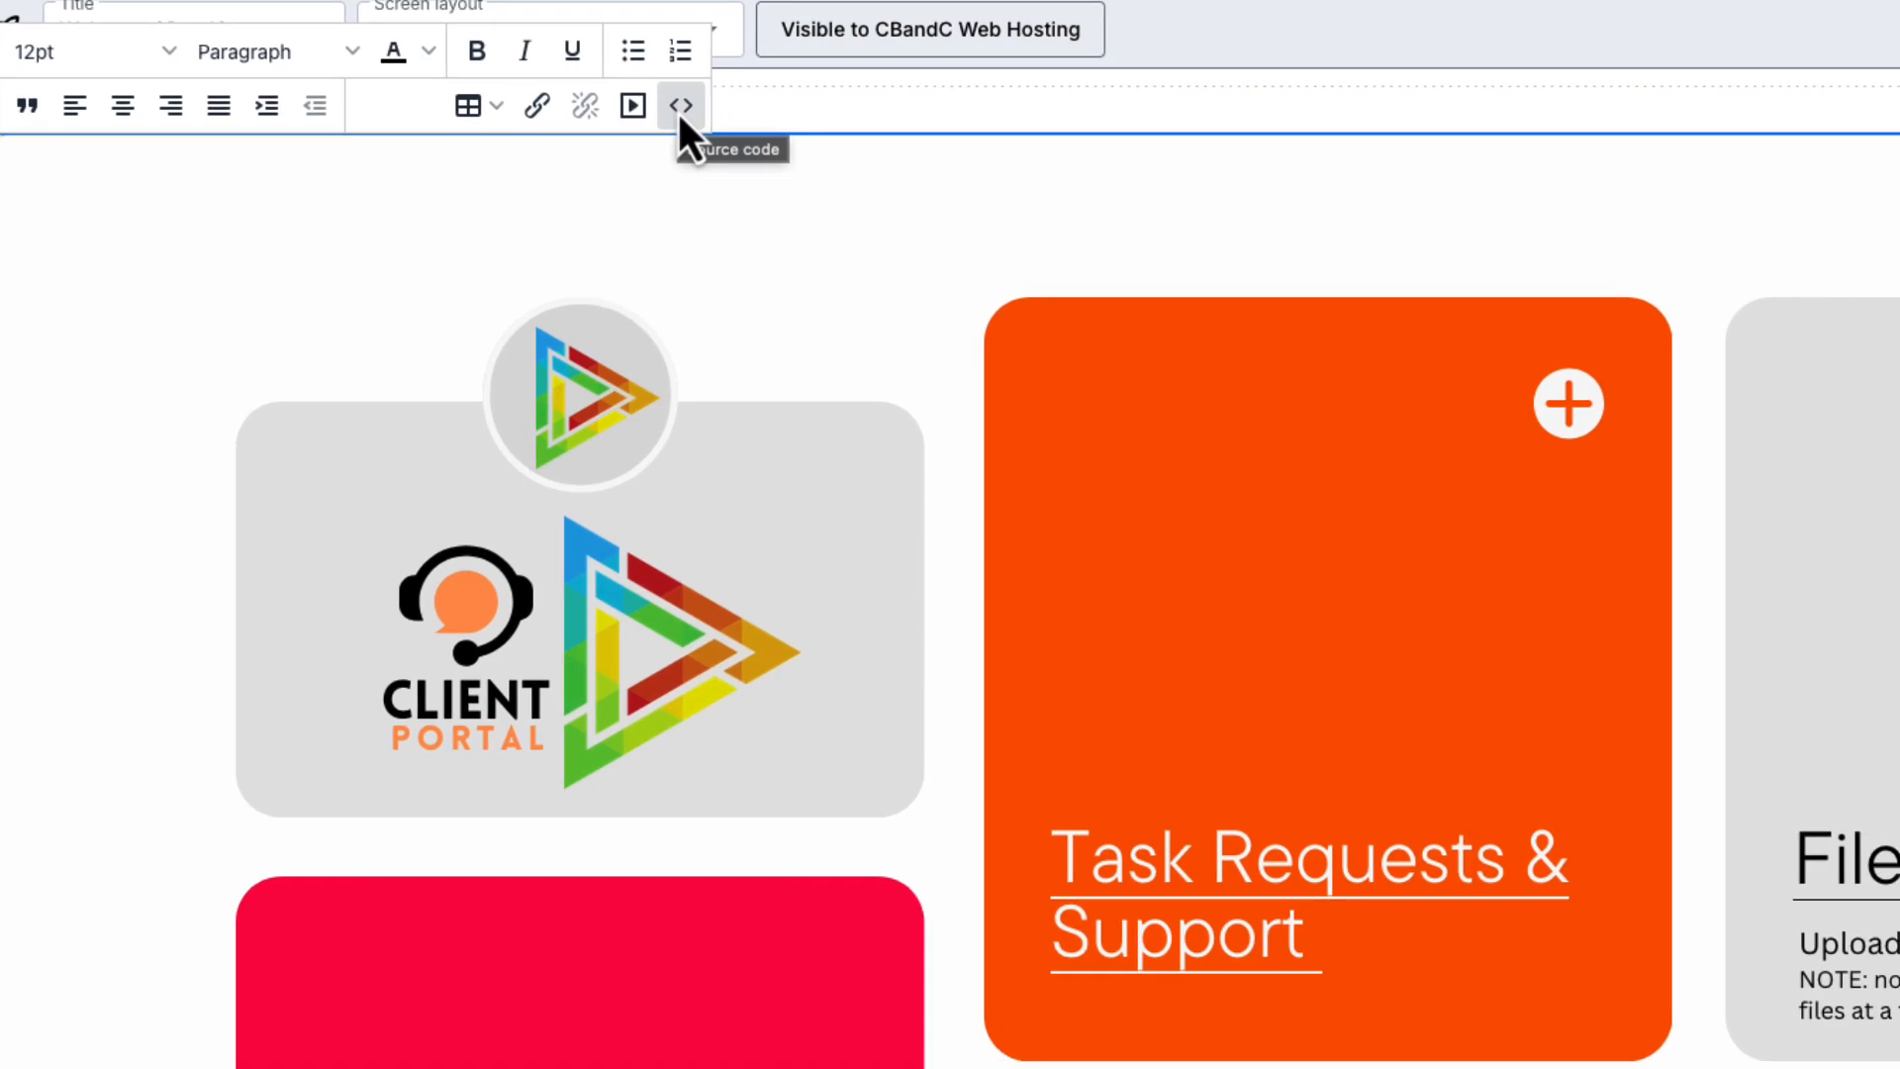
click(721, 124)
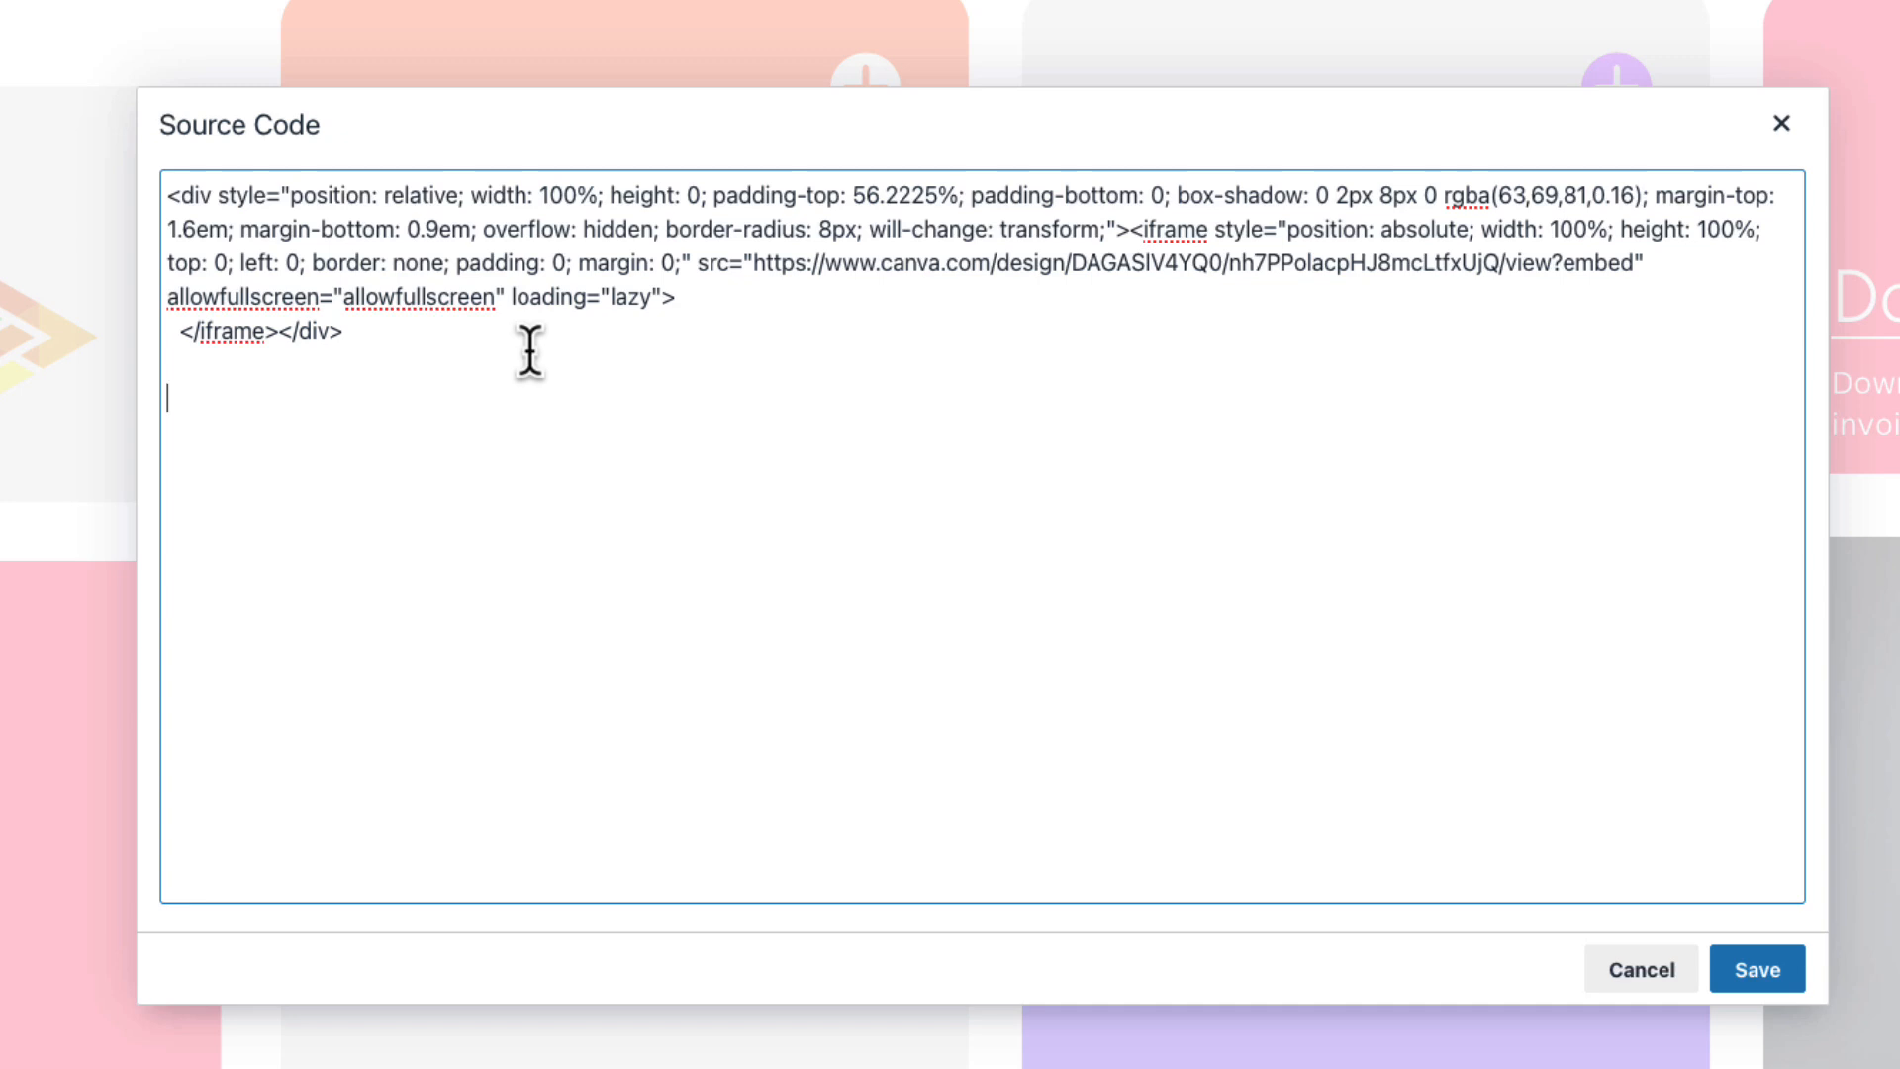
text(<div style="position: relative; width: 100%; height: 0; padding-top: 56.2225%;  padding-bottom: 0; box-shadow: 0 2px 8px 0 rgba(63,69,81,0.16); margin-top: 1.6em; margin-bottom: 0.9em; overflow: hidden;  border-radius: 8px; will-change: transform;">   <iframe loading="lazy" style="position: absolute; width: 100%; height: 100%; top: 0; left: 0; border: none; padding: 0;margin: 0;"     src="https://www.canva.com/design/DAGASIV4YQ0/nh7PPolacpHJ8mcLtfxUjQ/view?embed" allowfullscreen="allowfullscreen" allow="fullscreen">   </iframe> </div> <a href="https:&#x2F;&#x2F;www.canva.com&#x2F;design&#x2F;DAGASIV4YQ0&#x2F;nh7PPolacpHJ8mcLtfxUjQ&#x2F;view?utm_content=DAGASIV4YQ0&amp;utm_campaign=designshare&amp;utm_medium=embeds&amp;utm_source=link" target="_blank" rel="noopener">CBC Test Client Portal Landing Page</a> by CBandC Web Design)
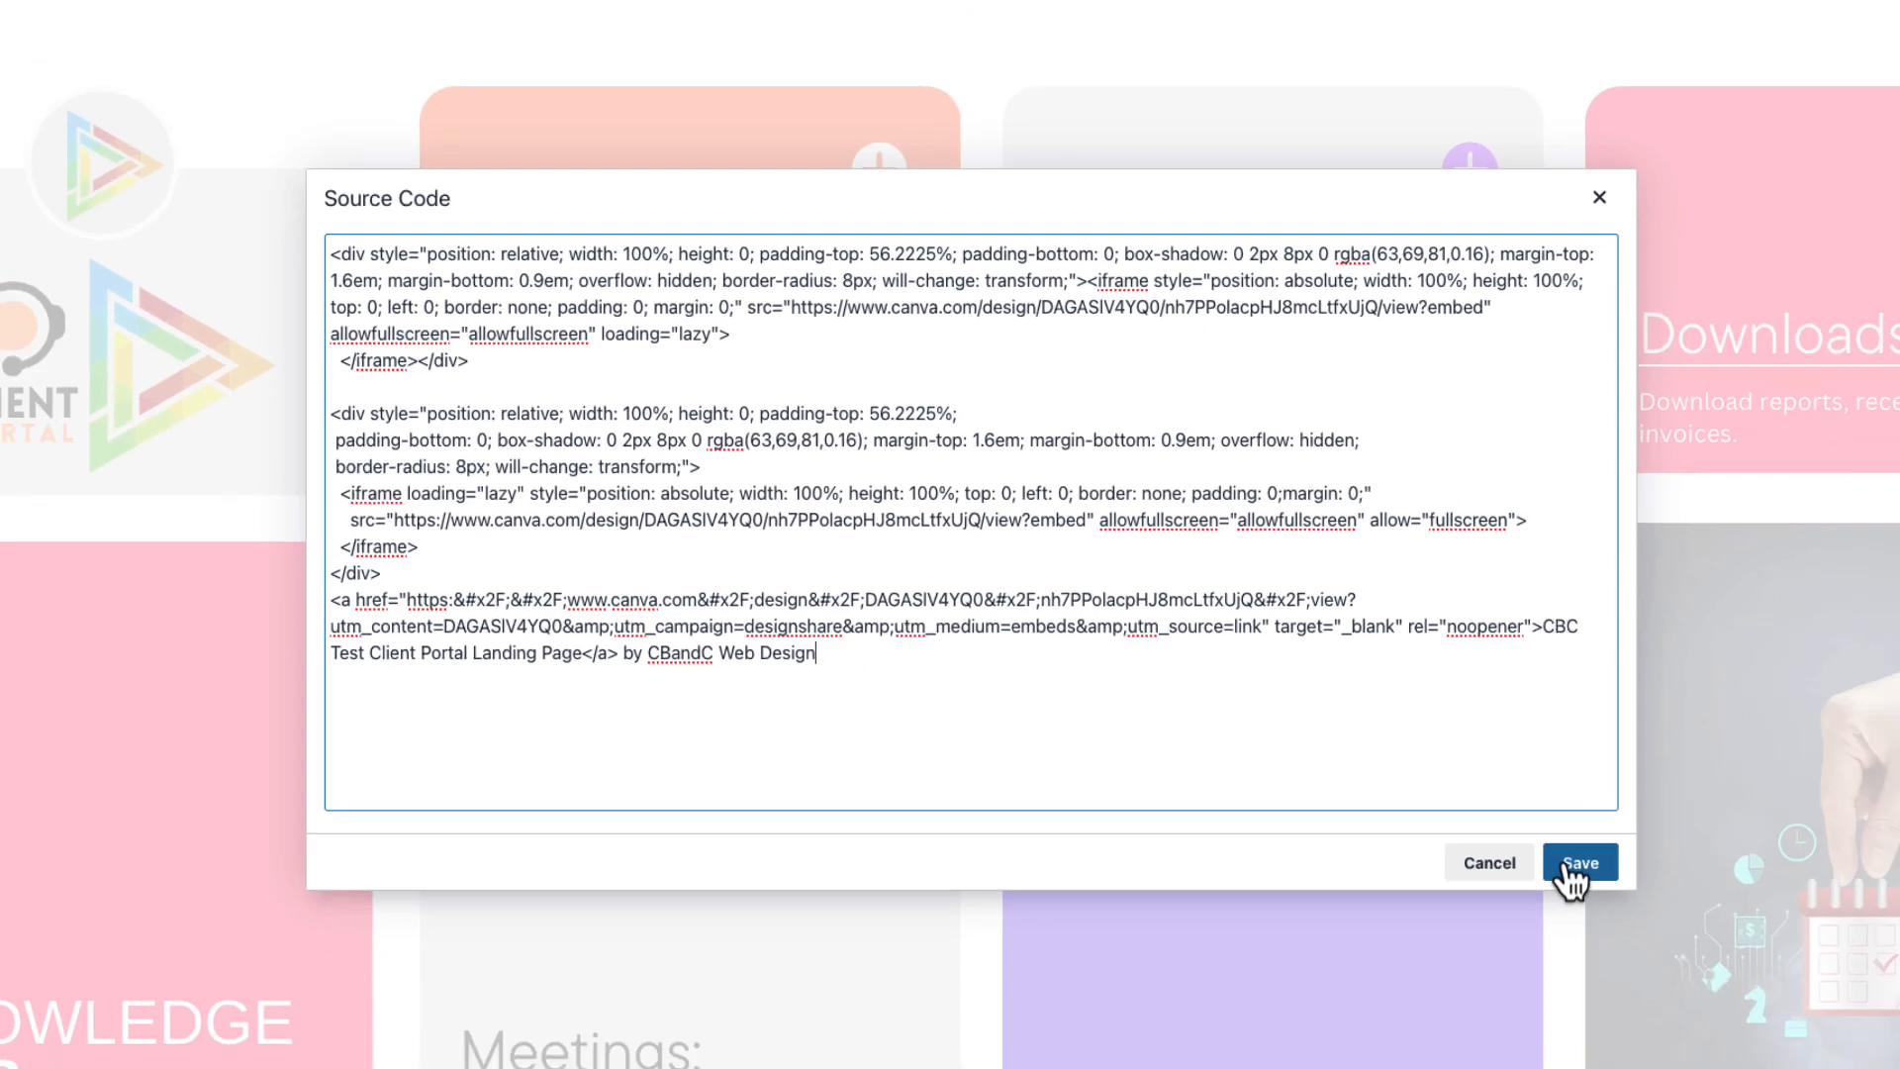
click(1757, 969)
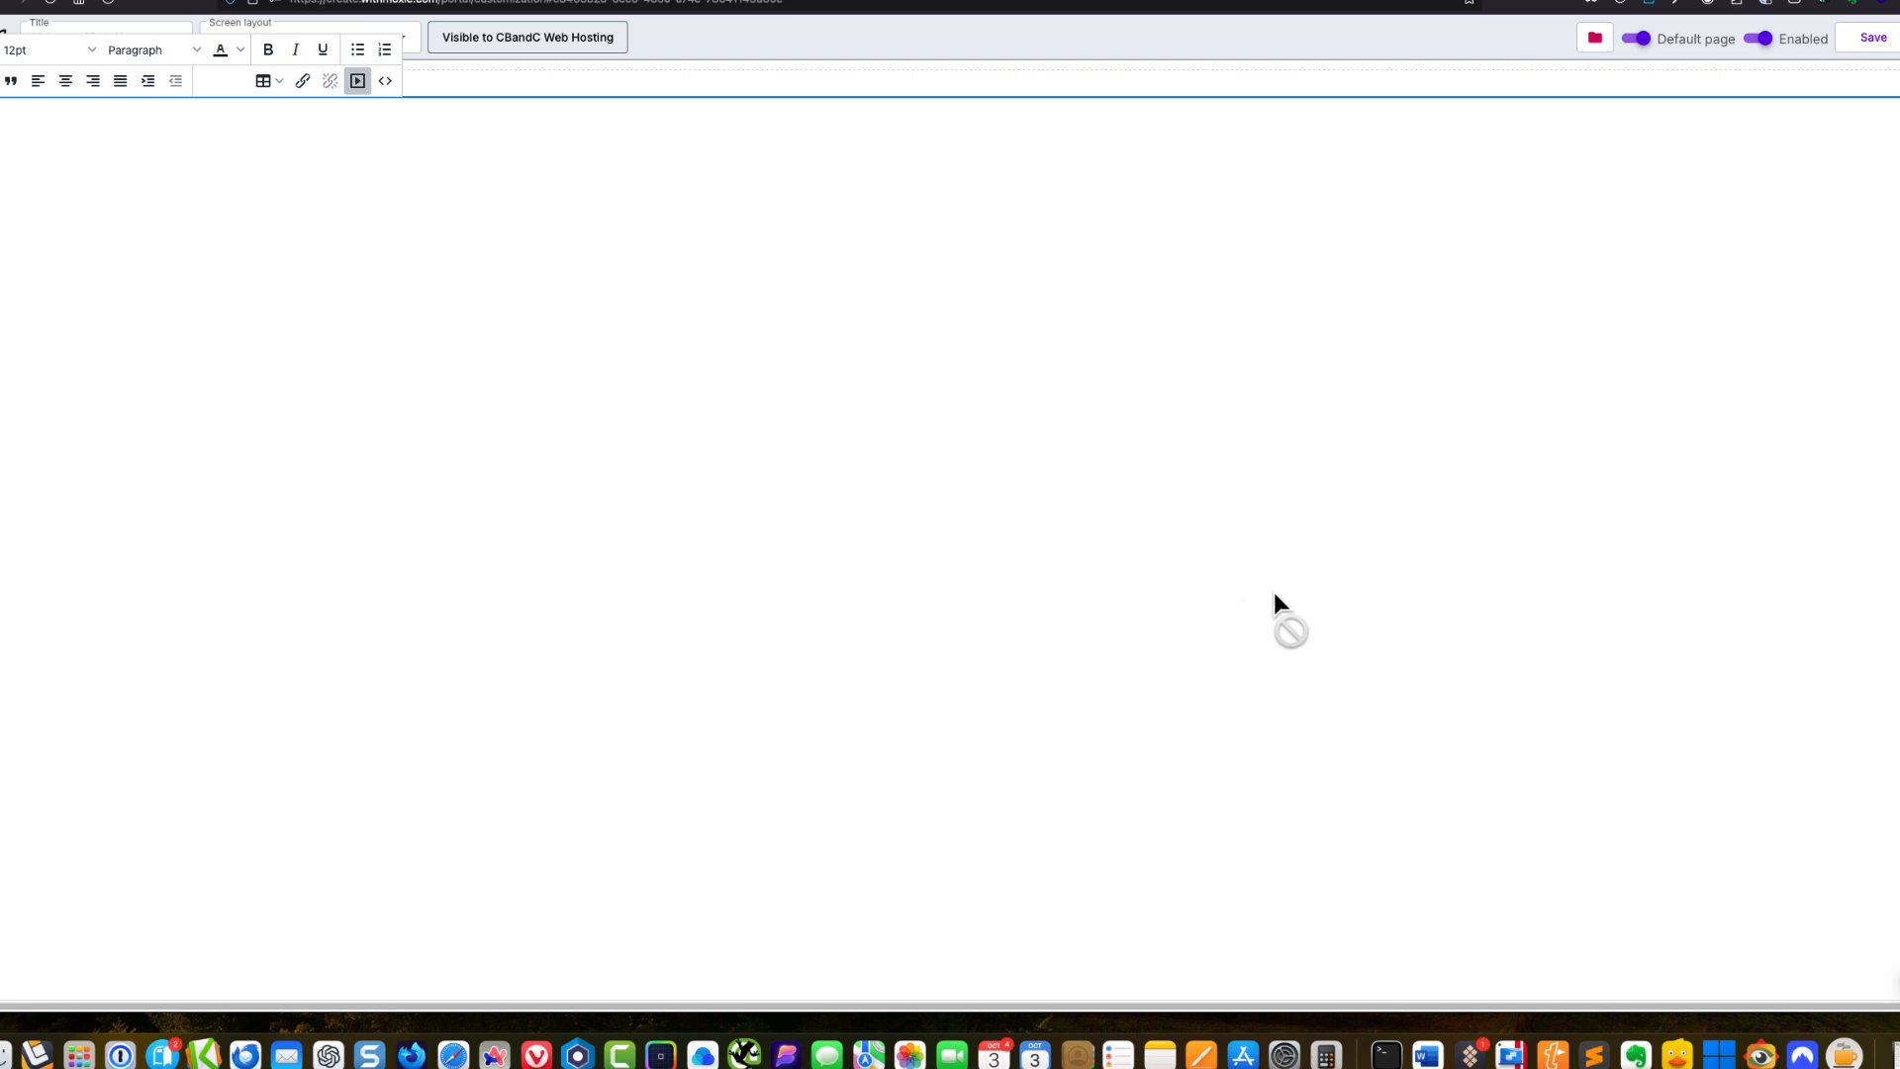
scroll(1306, 566, down, 2)
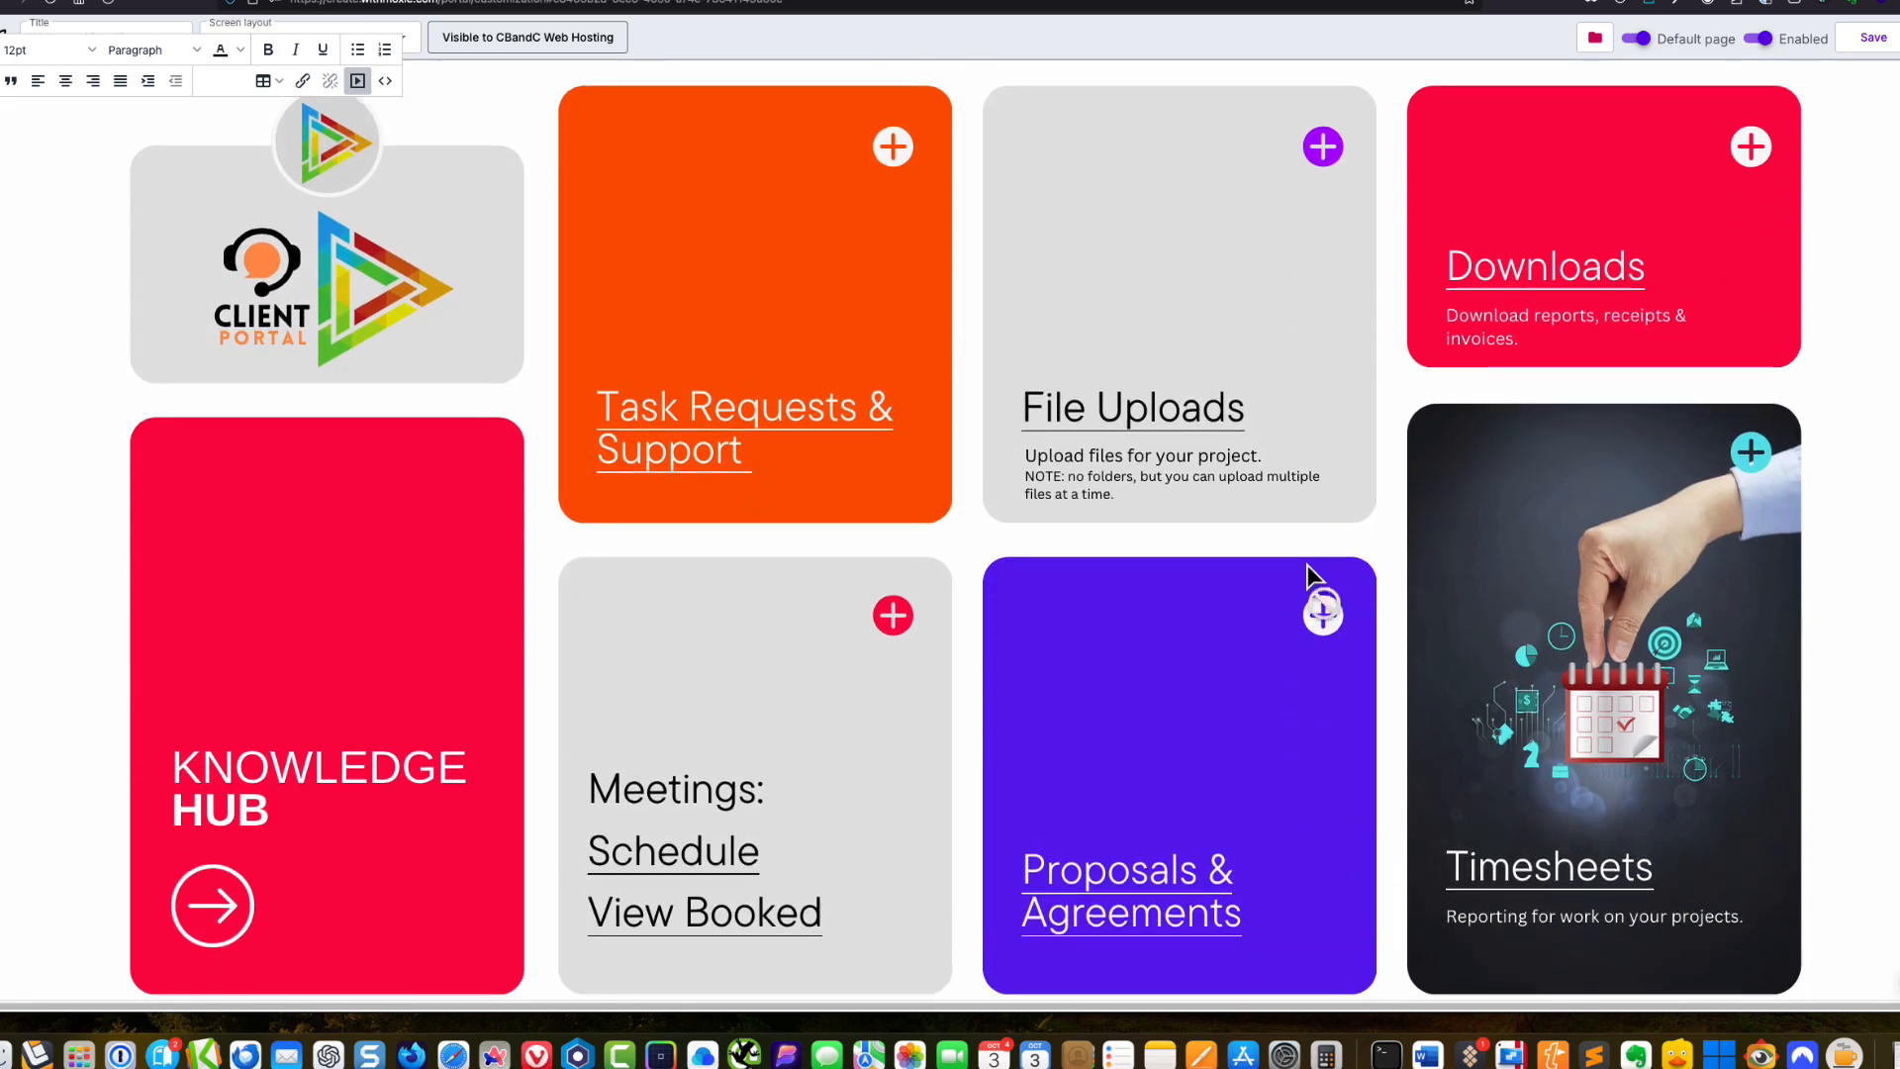
scroll(1308, 573, down, 7)
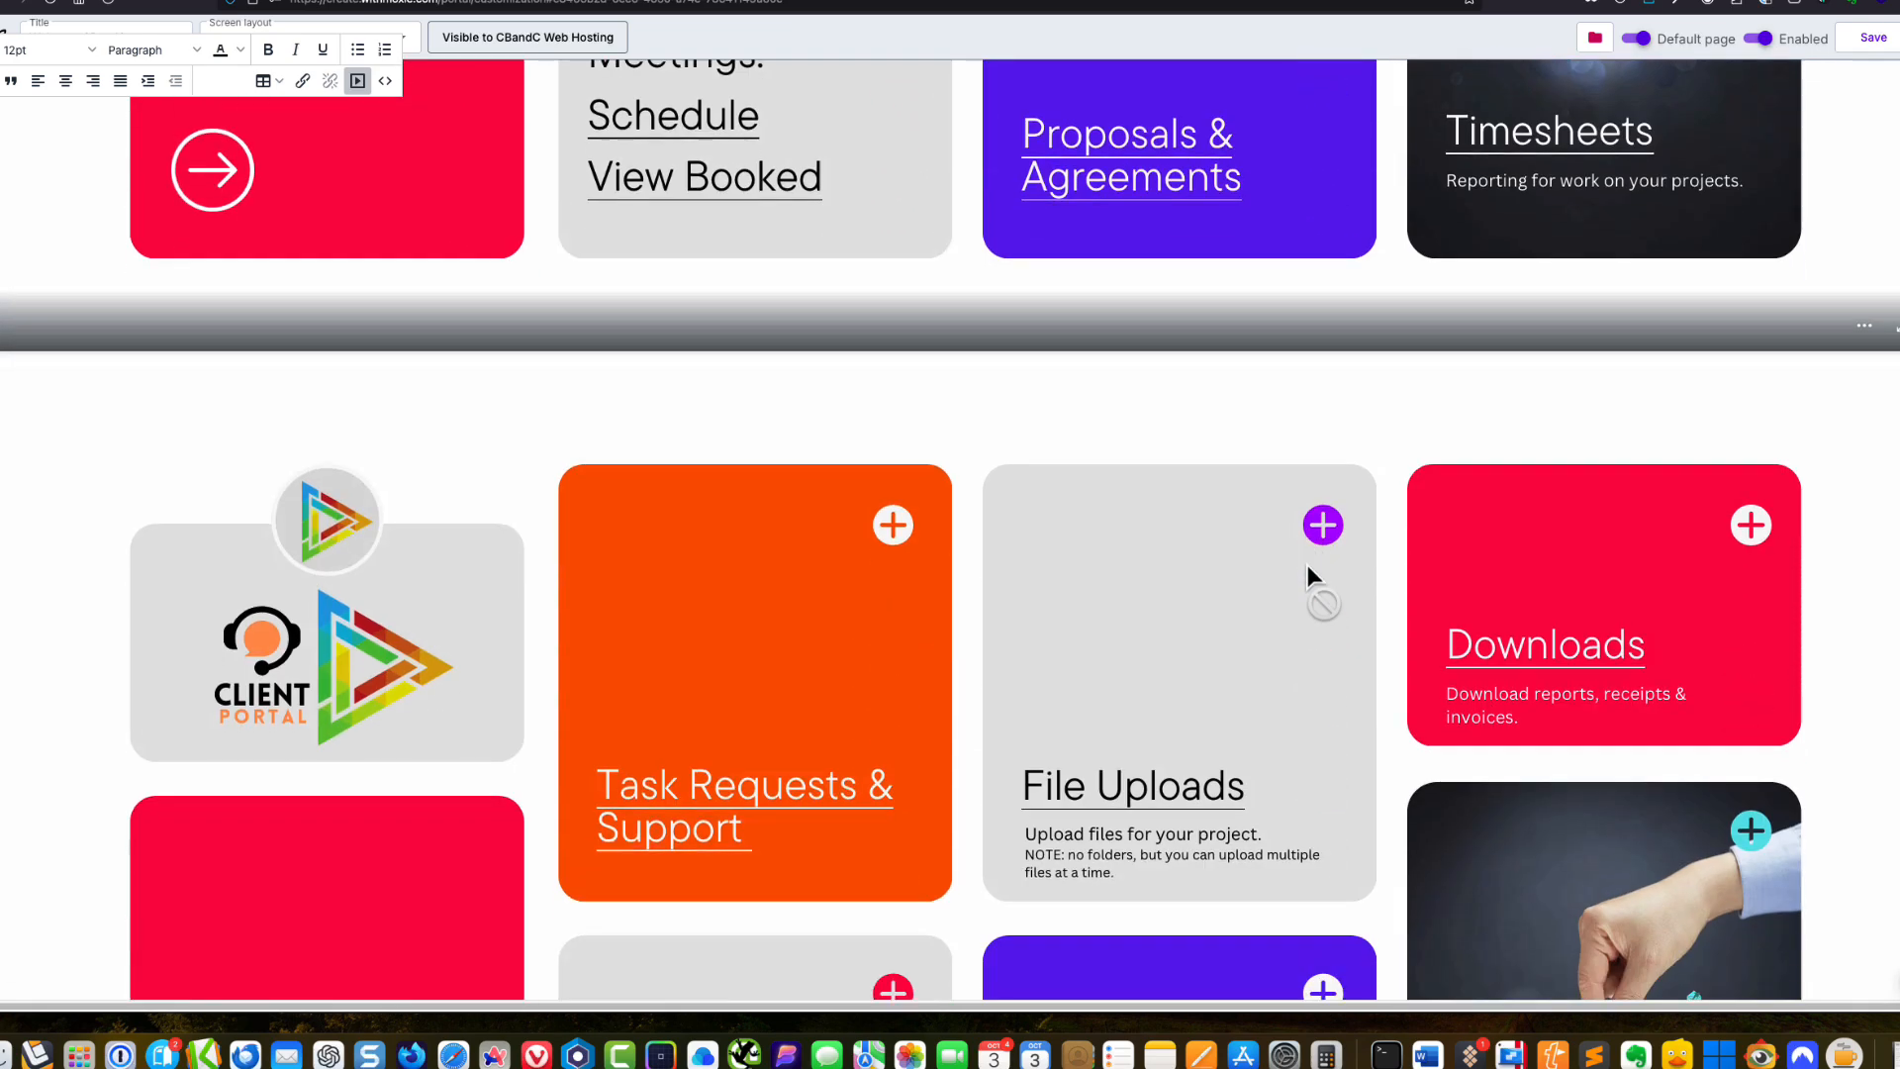
scroll(1308, 566, down, 5)
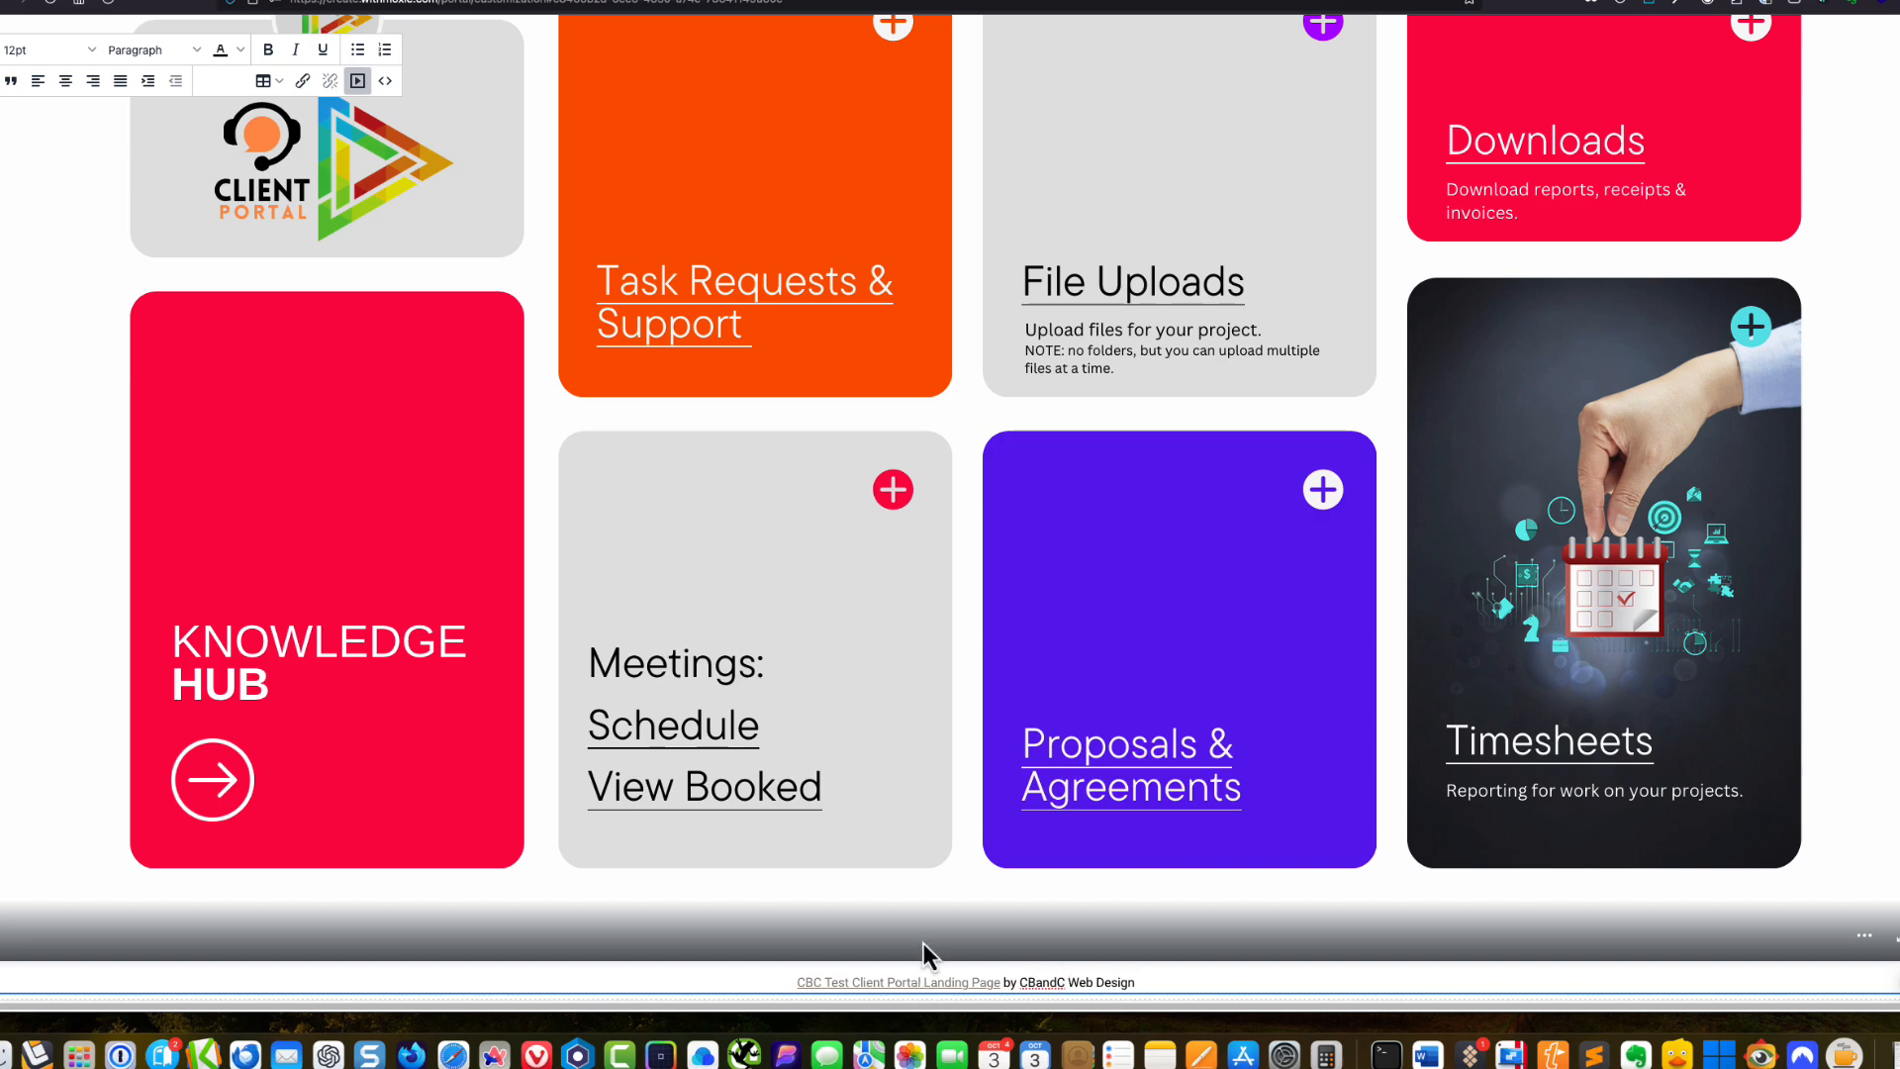
Delete the "CBC Test Client Portal Landing Page by CBandC Web Design" attribution link from the source code and save it
scroll(592, 408, up, 10)
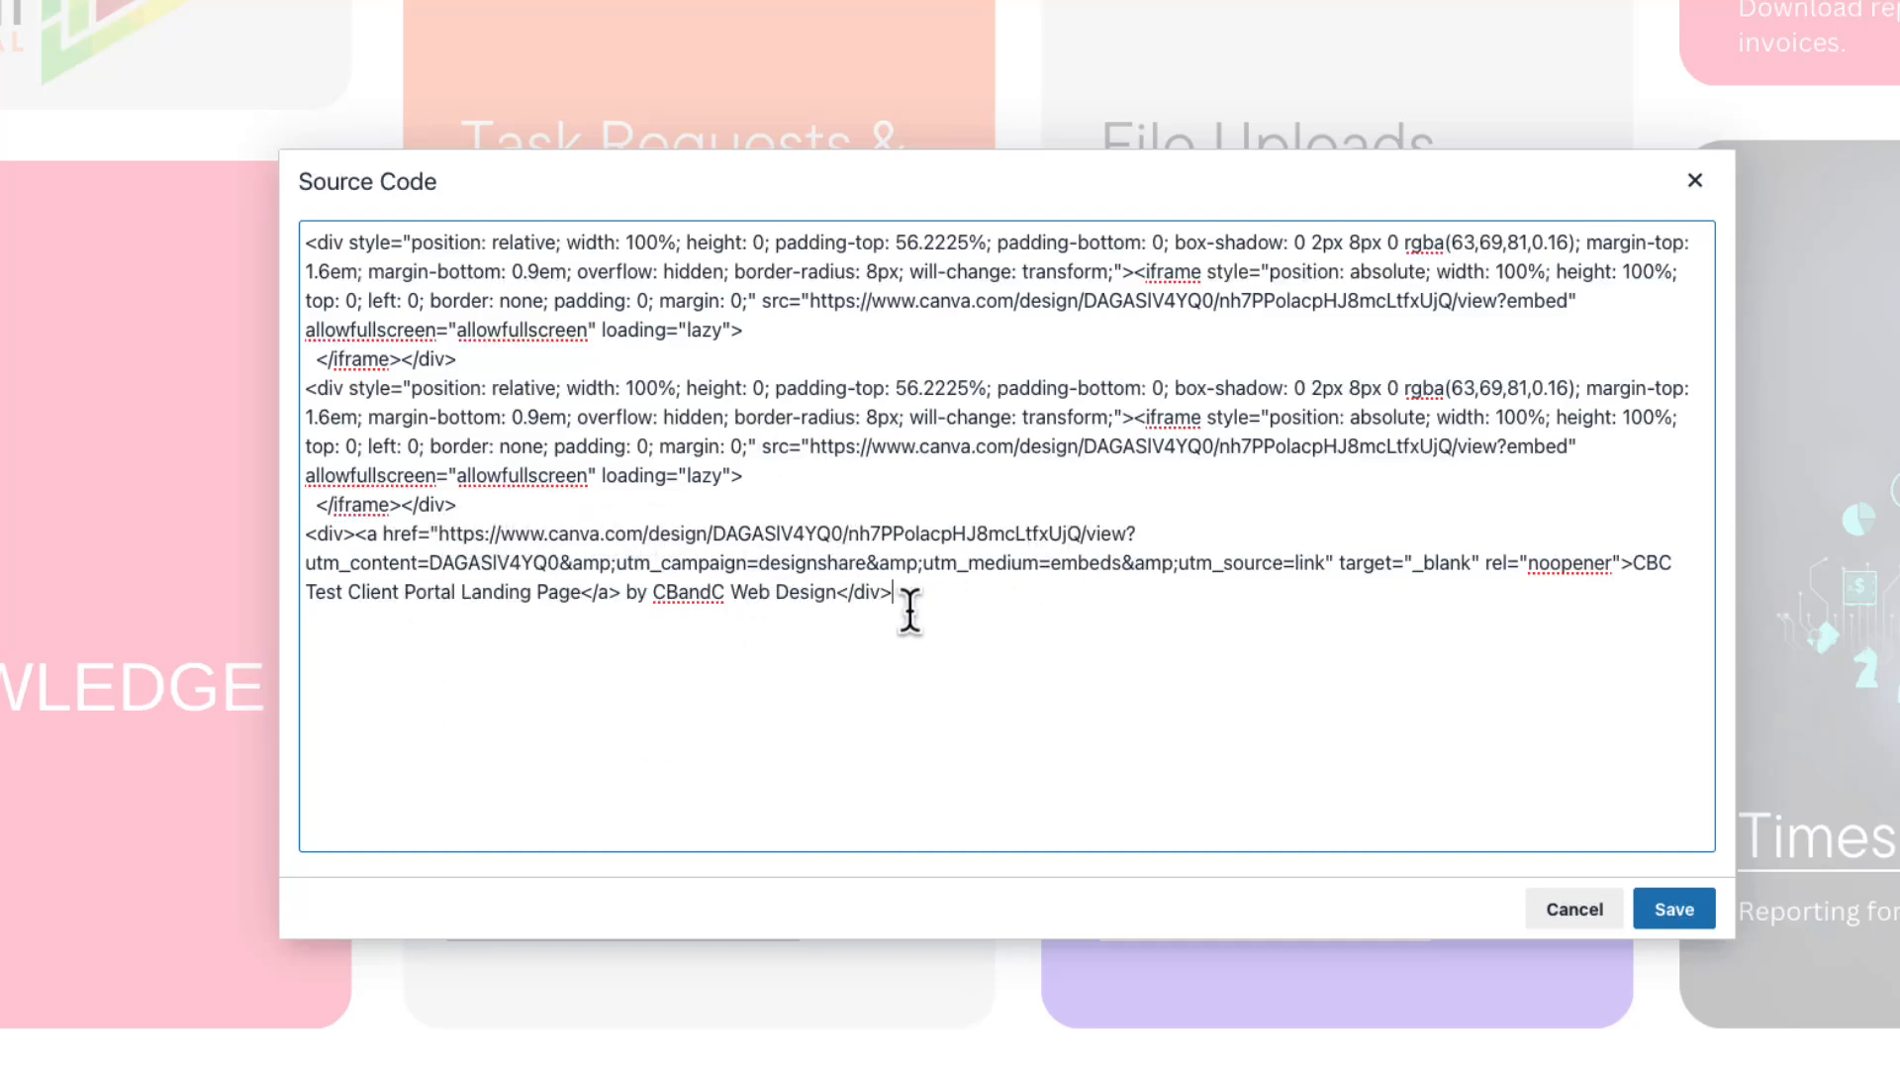
click(905, 606)
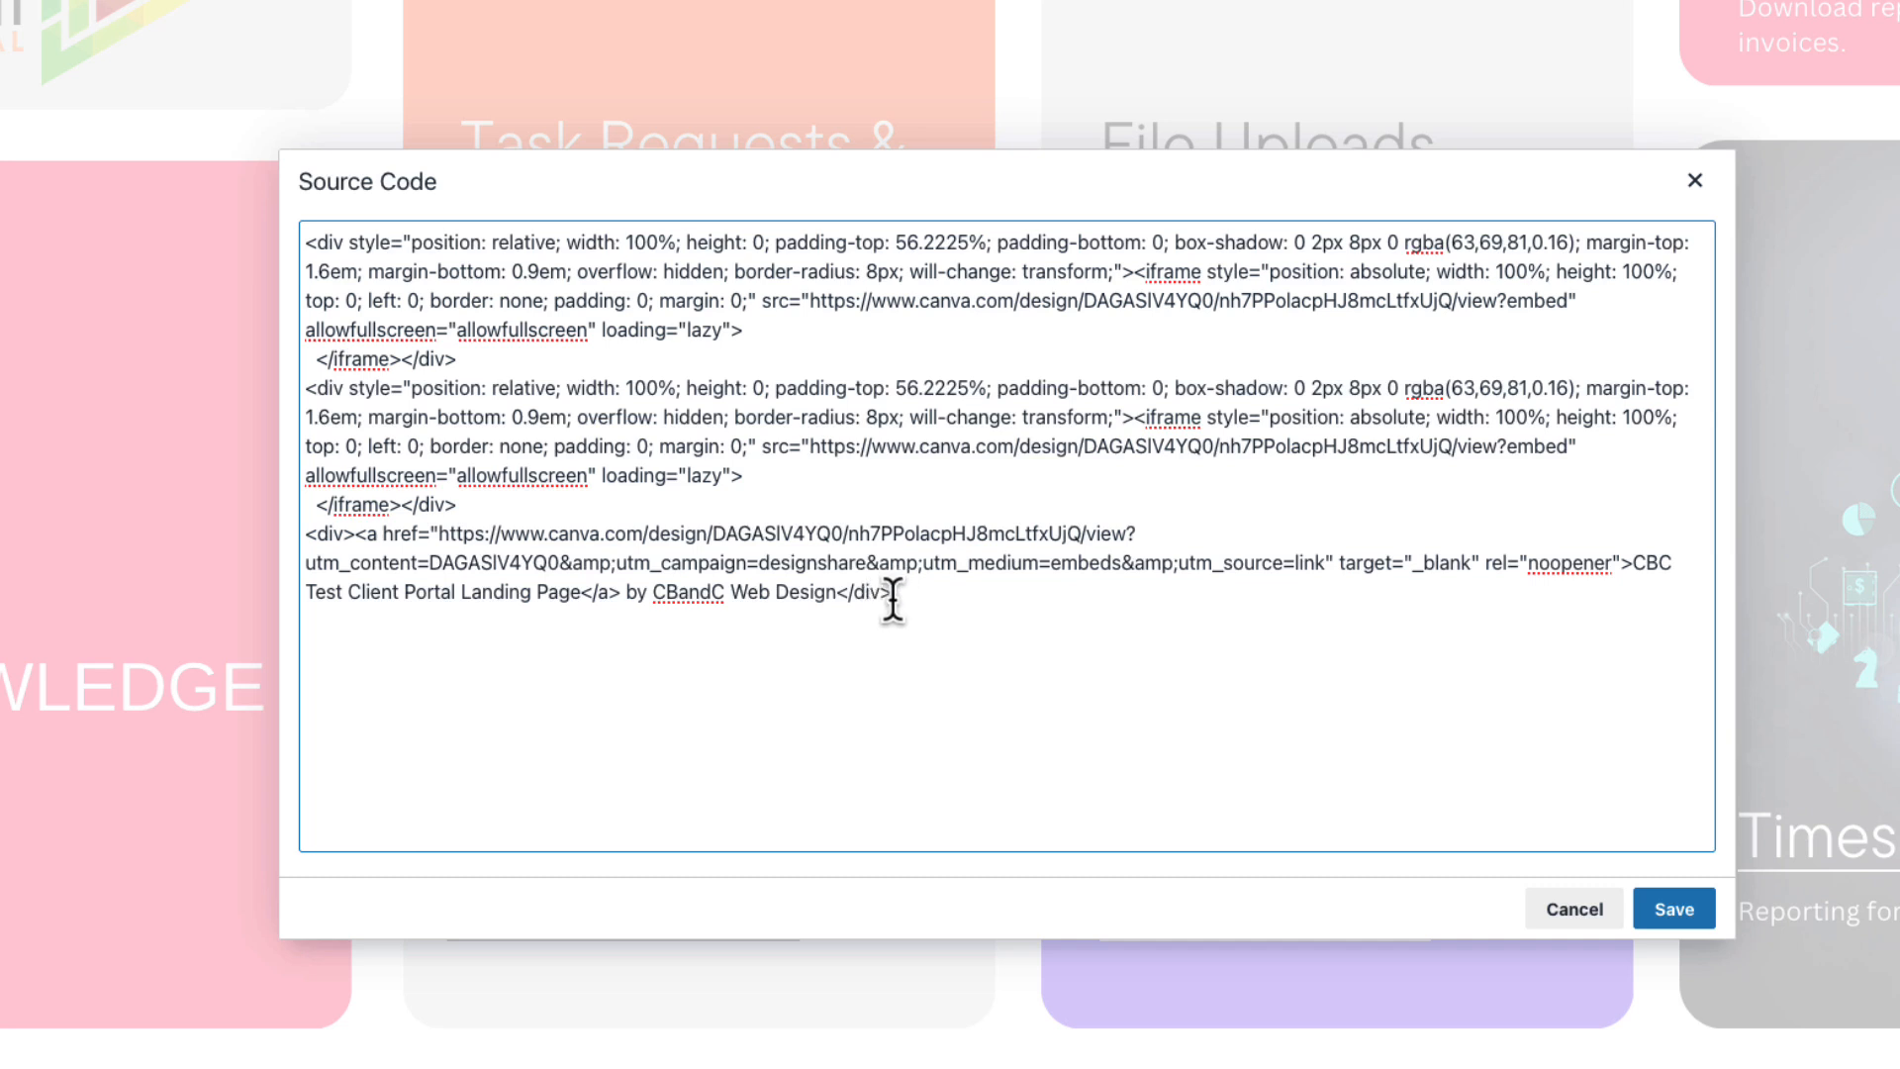
drag(889, 594, 303, 534)
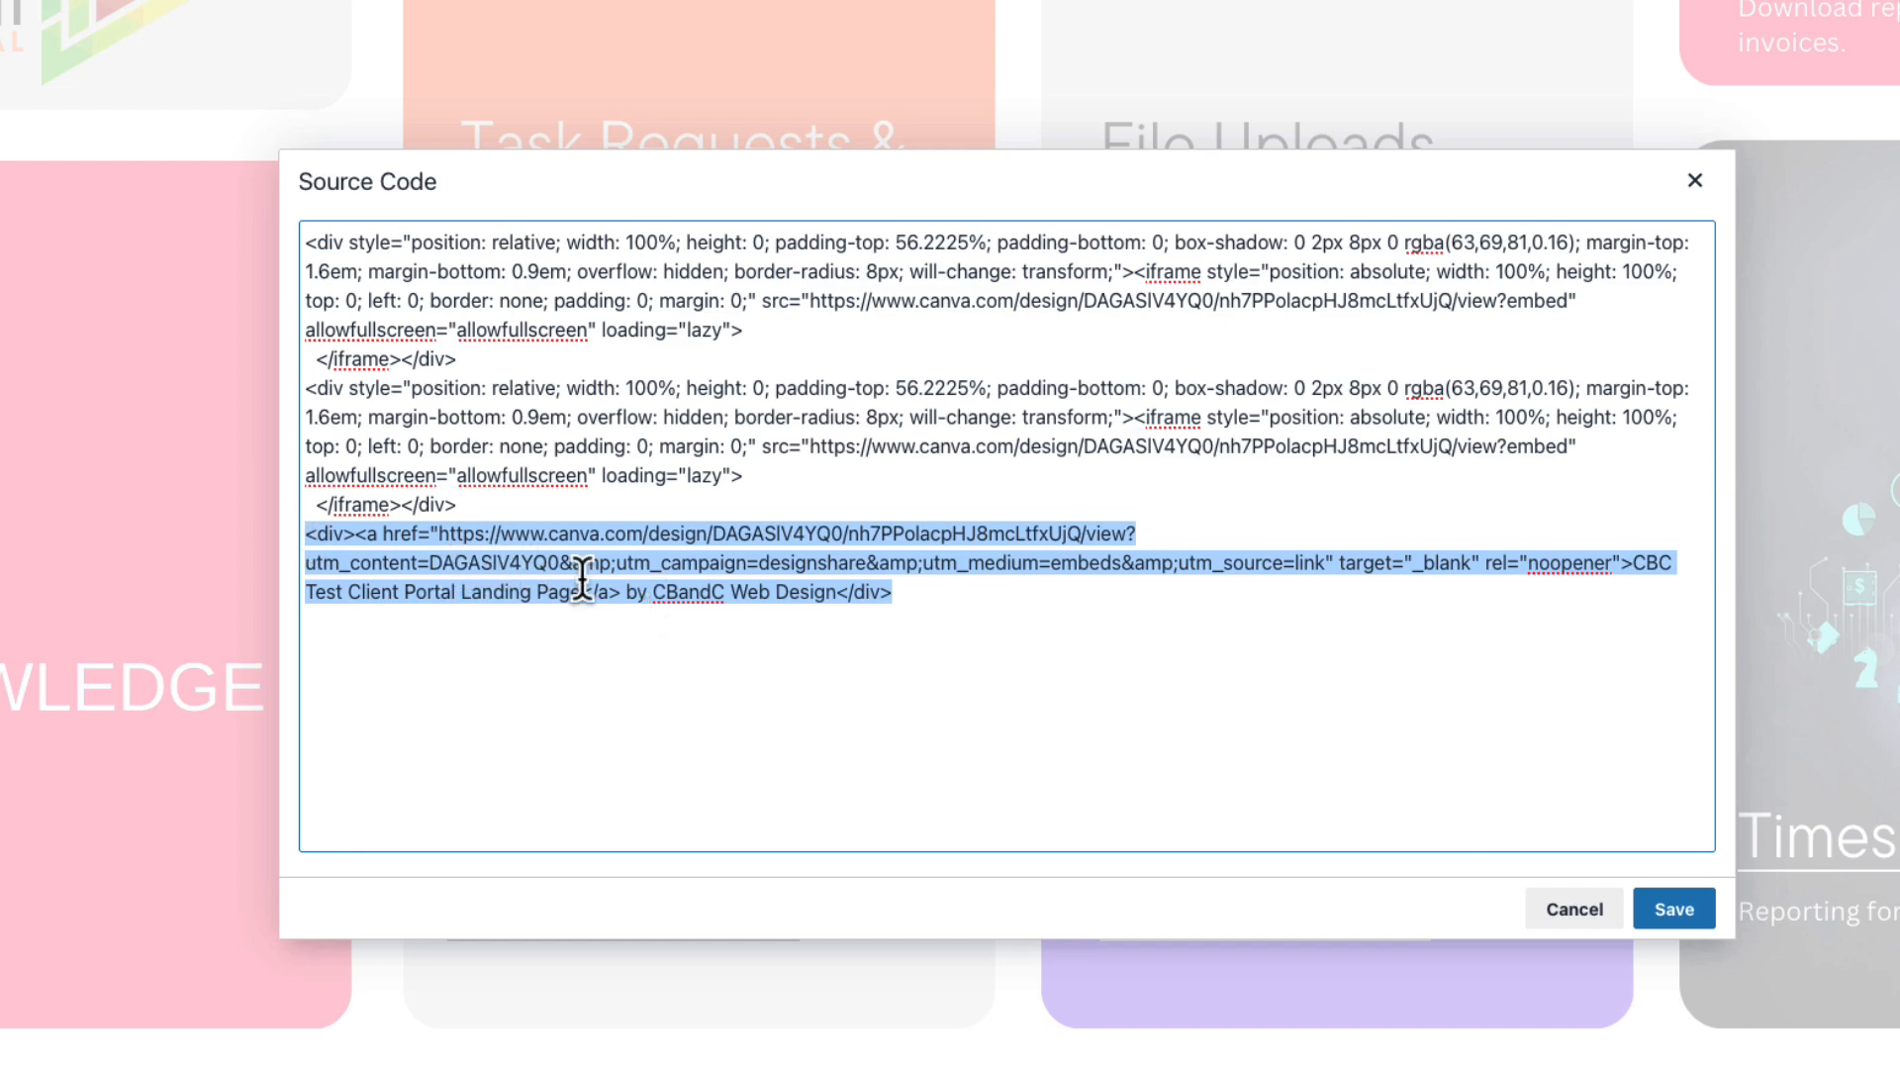
key(BackSpace)
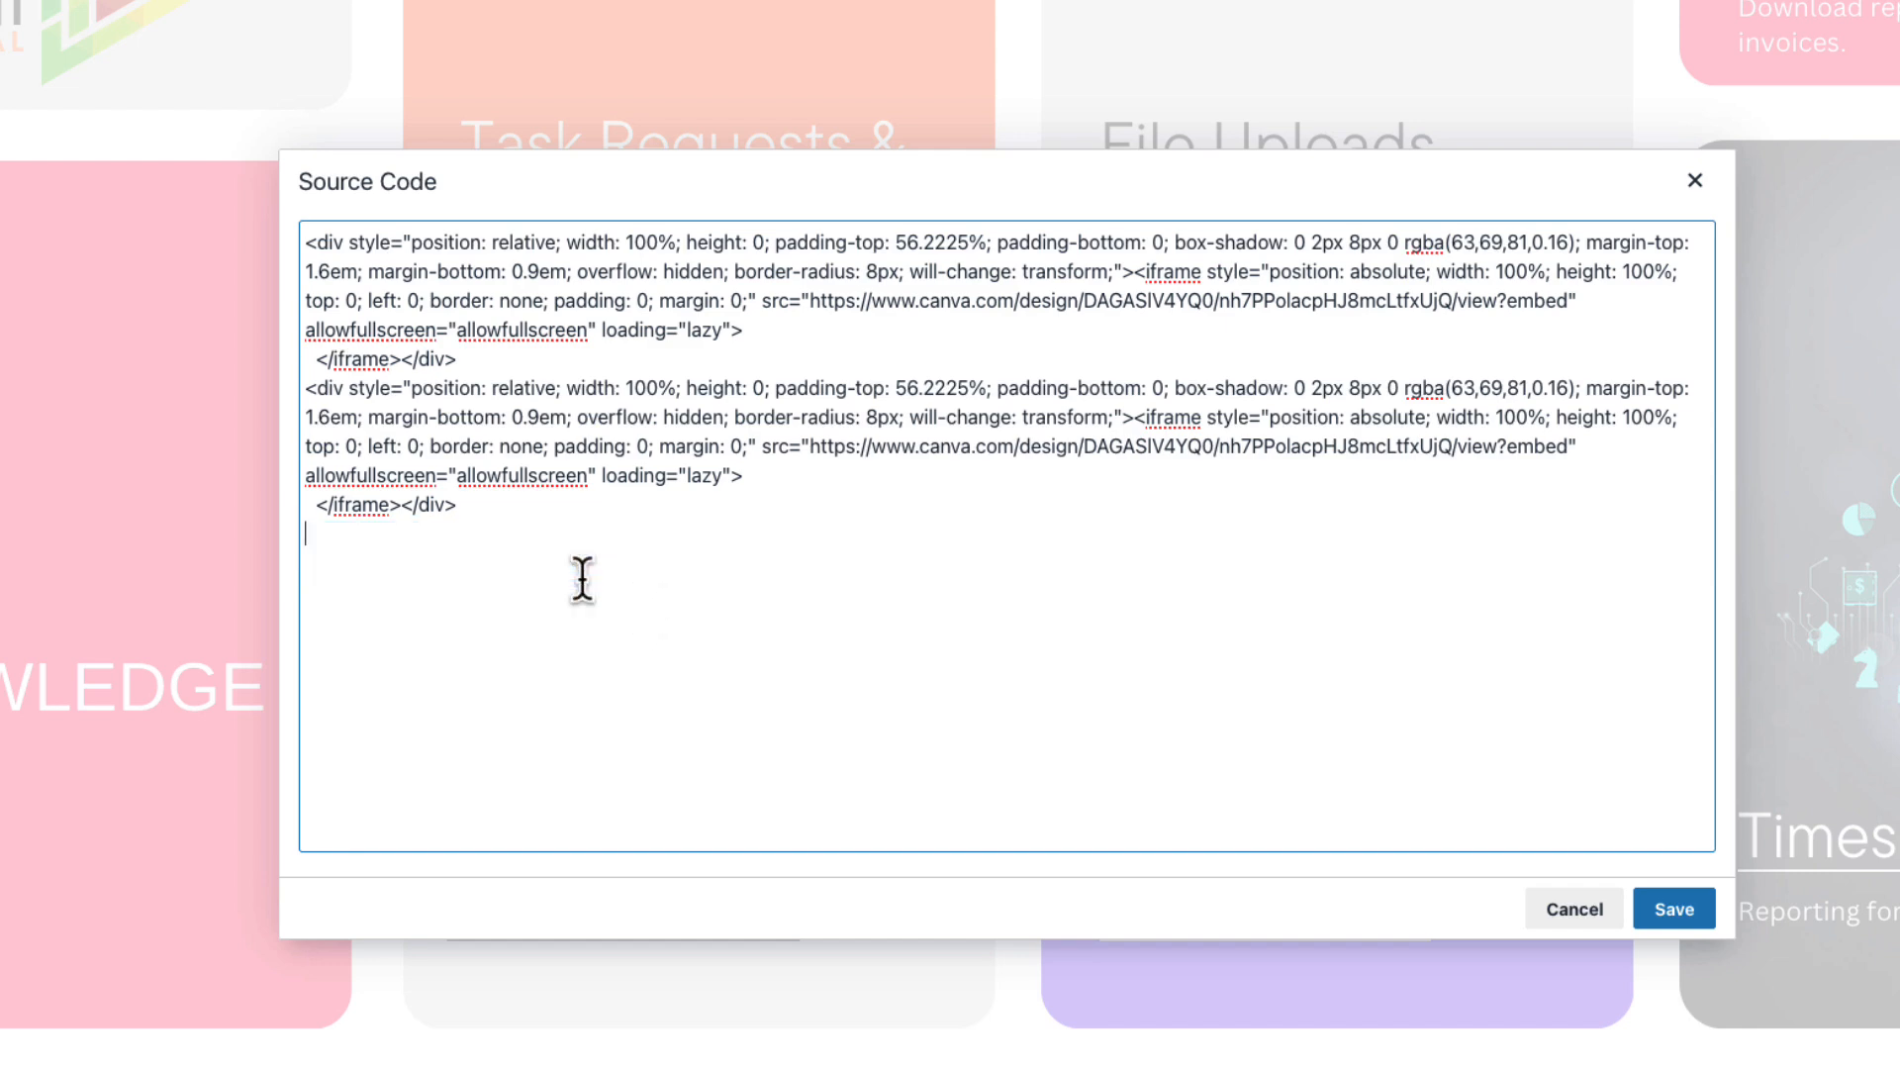
key(BackSpace)
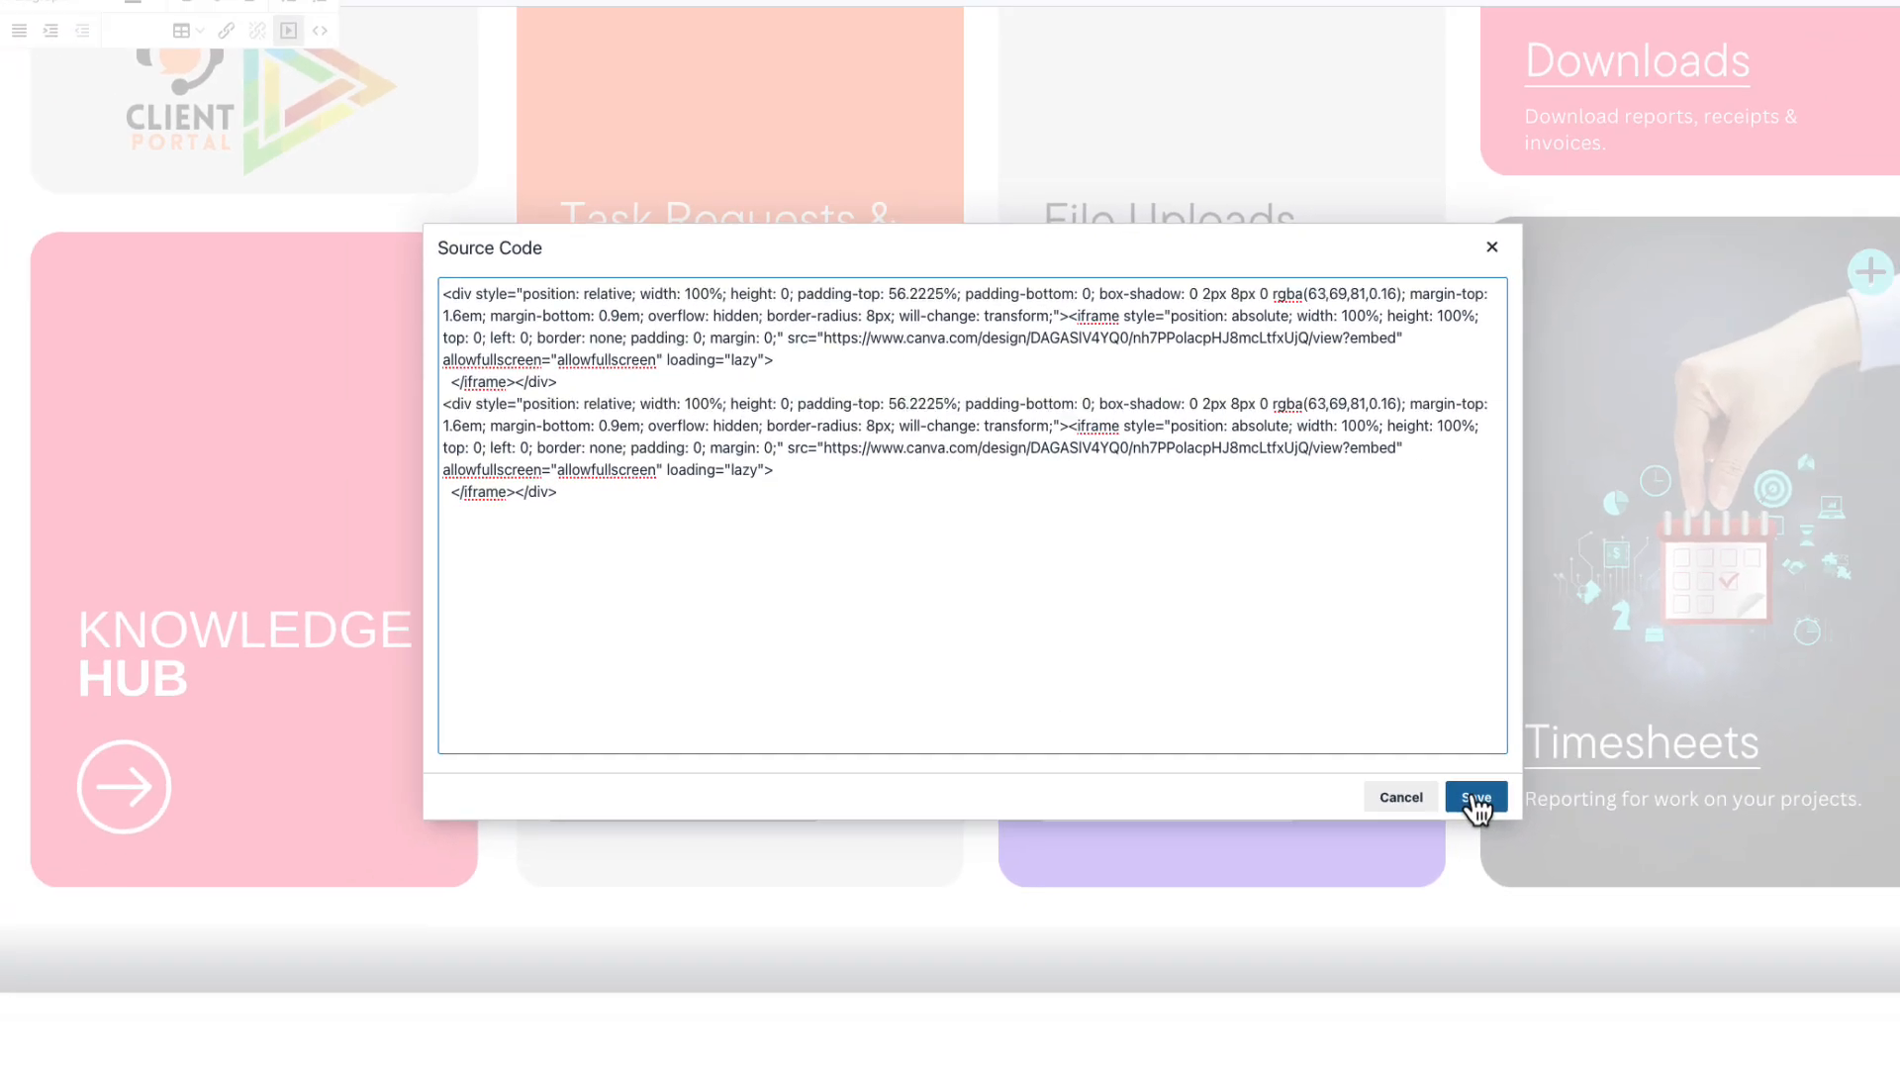
click(1672, 907)
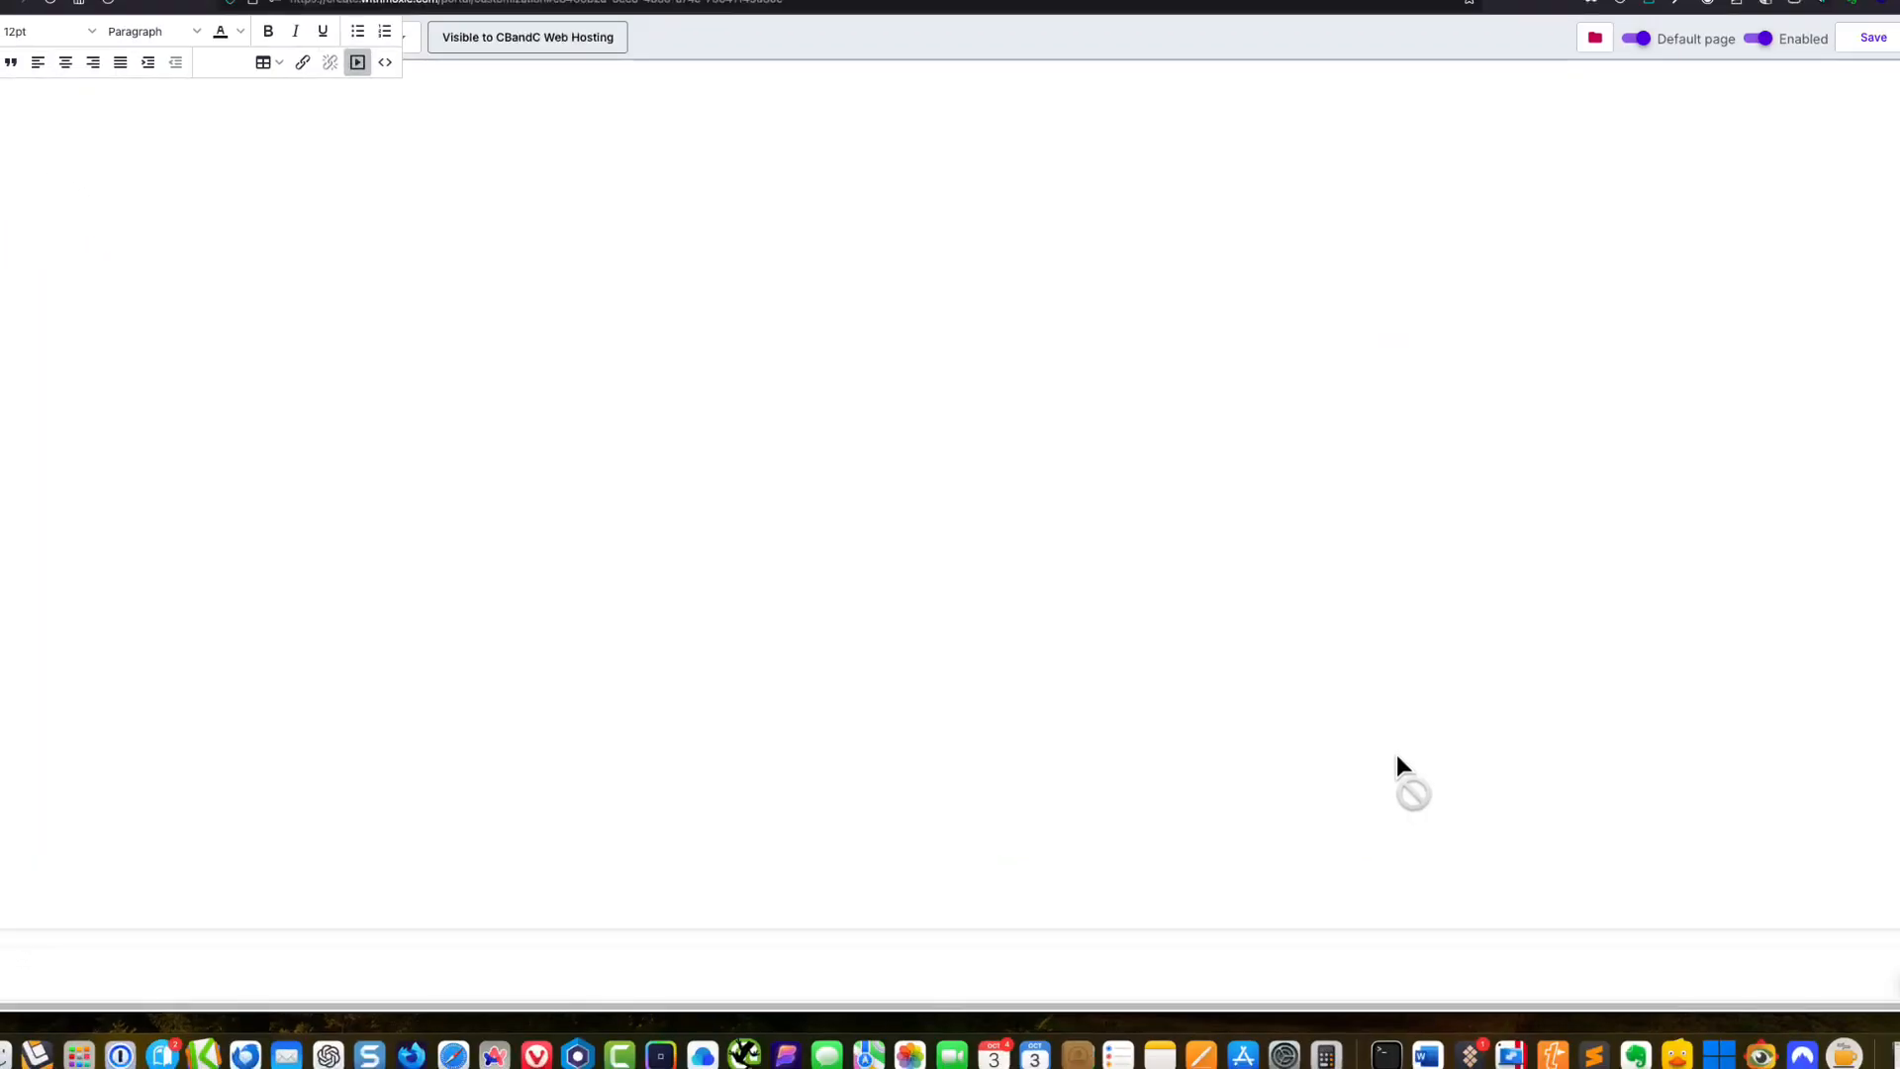
Check the page for the repeated Canva design, delete the second duplicate embed block from its source code, and save the code
scroll(1116, 608, down, 5)
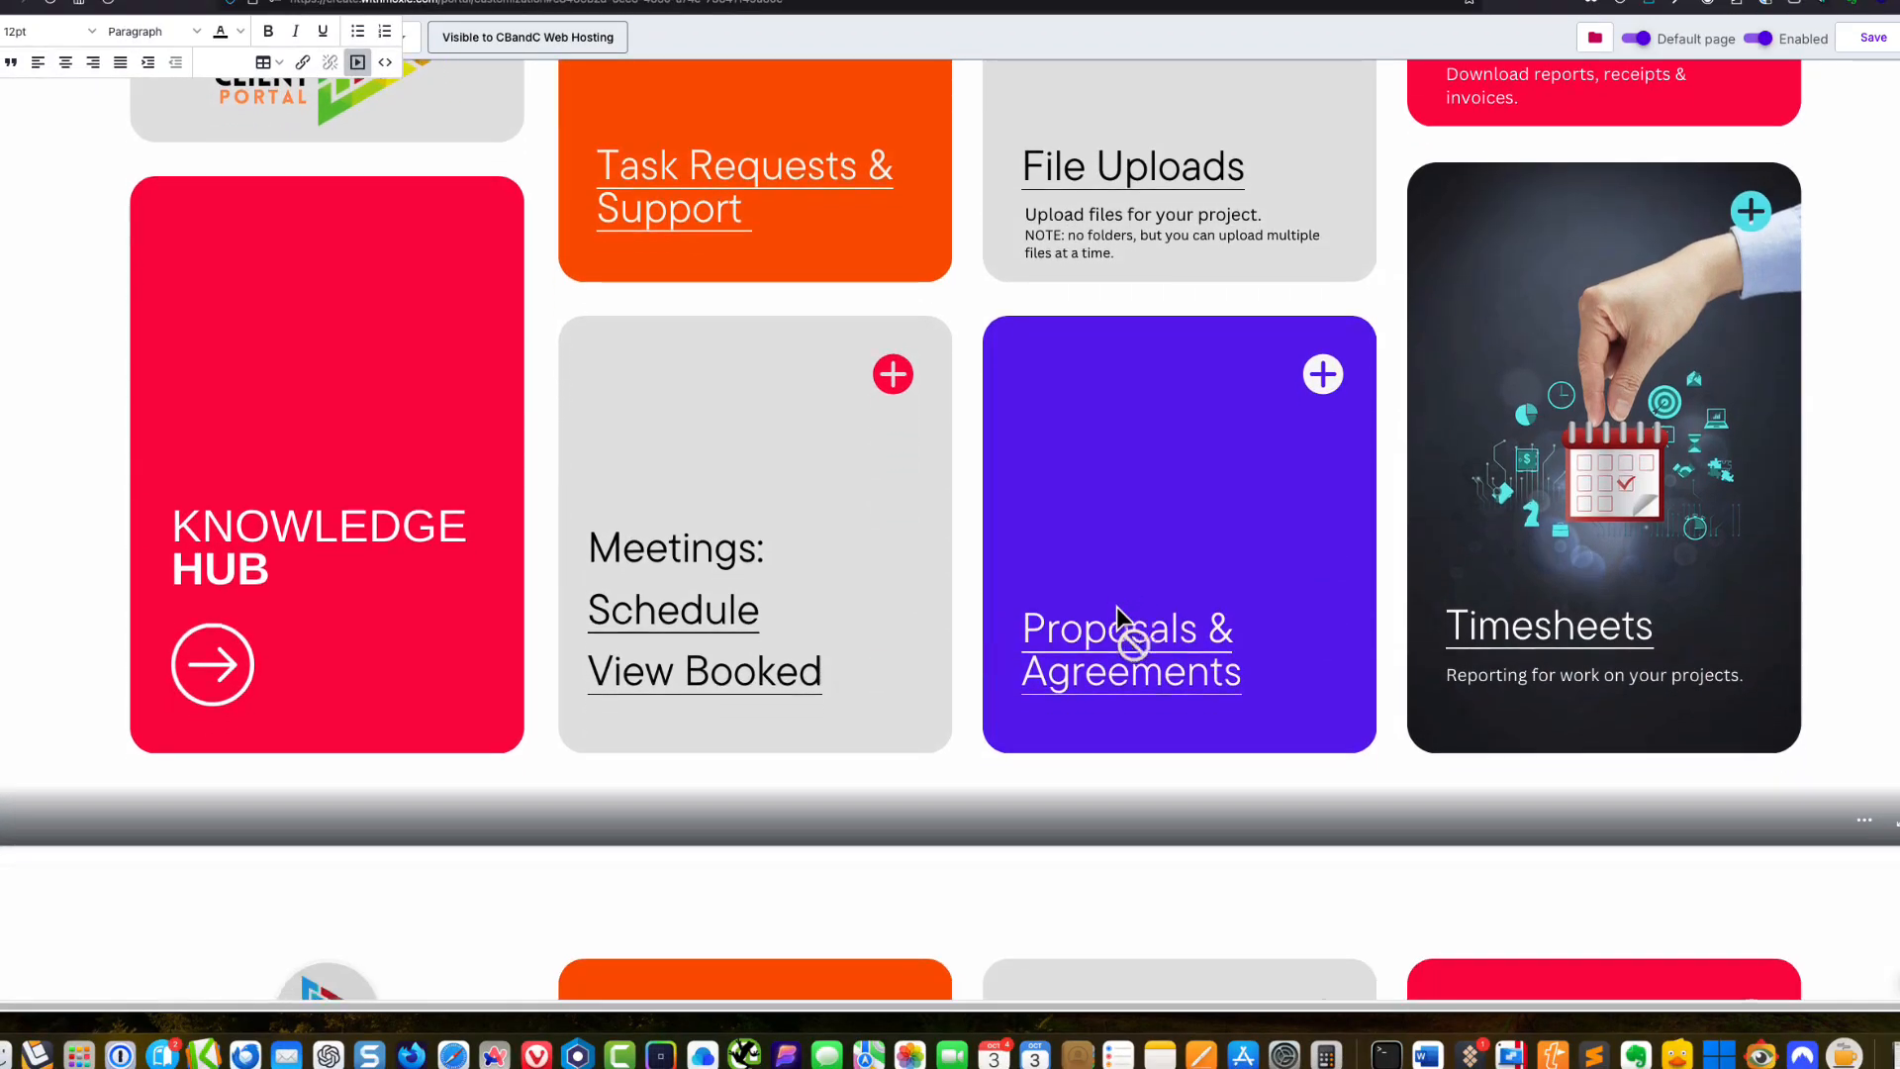
scroll(1116, 605, up, 7)
scroll(1116, 608, down, 2)
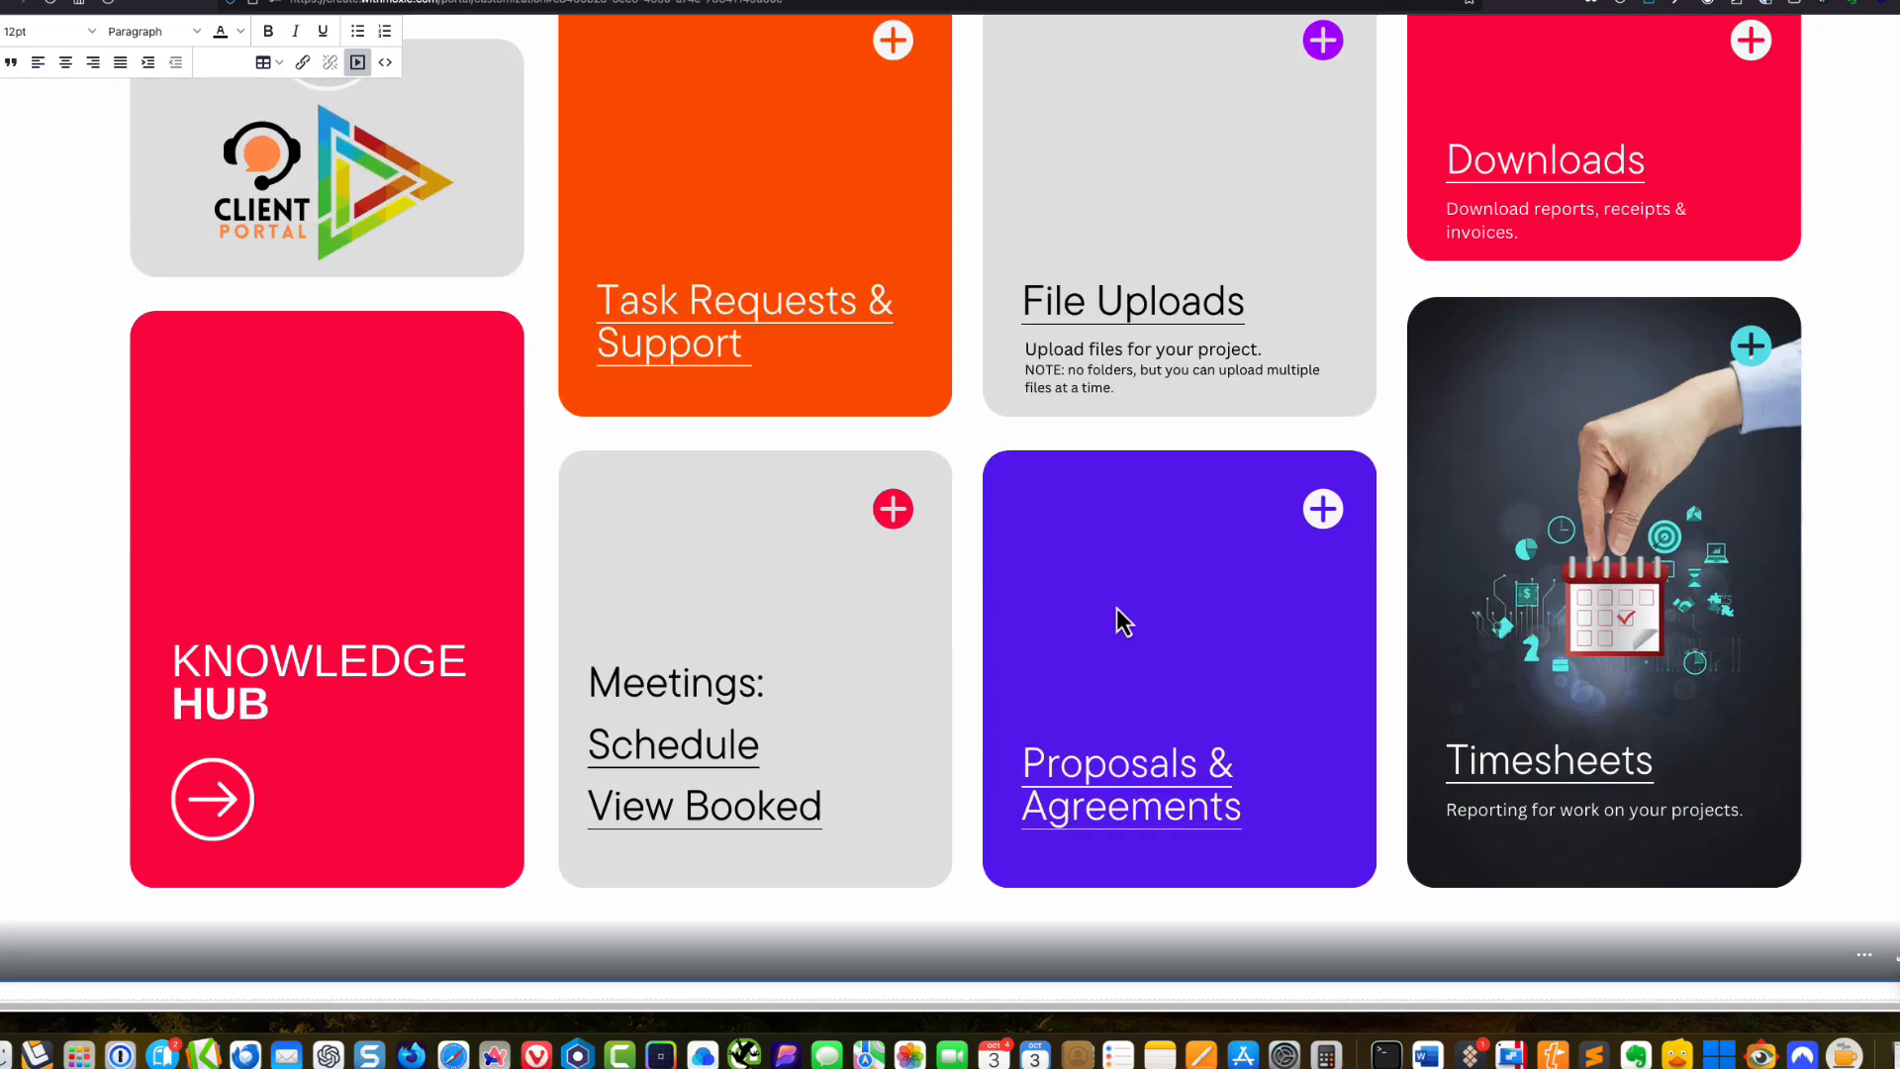
scroll(1116, 608, down, 8)
scroll(1118, 610, up, 9)
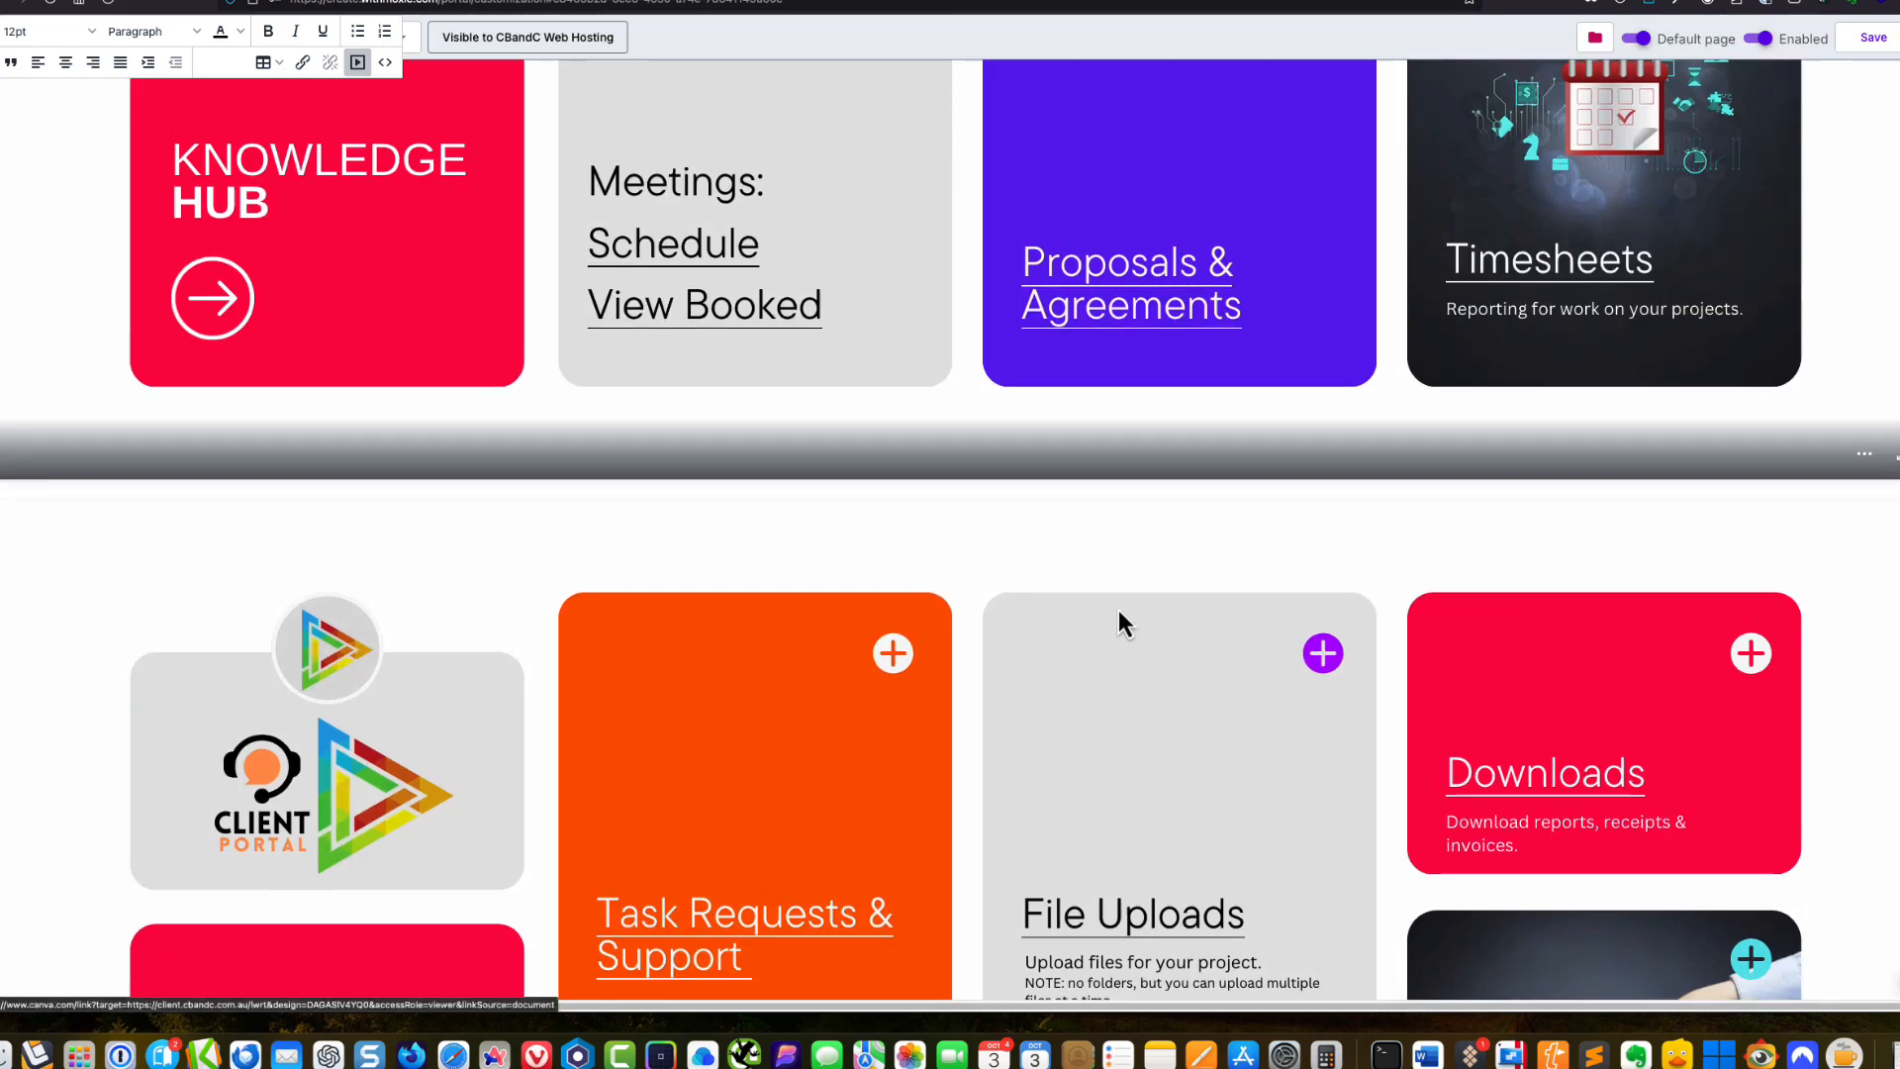
scroll(499, 259, up, 1)
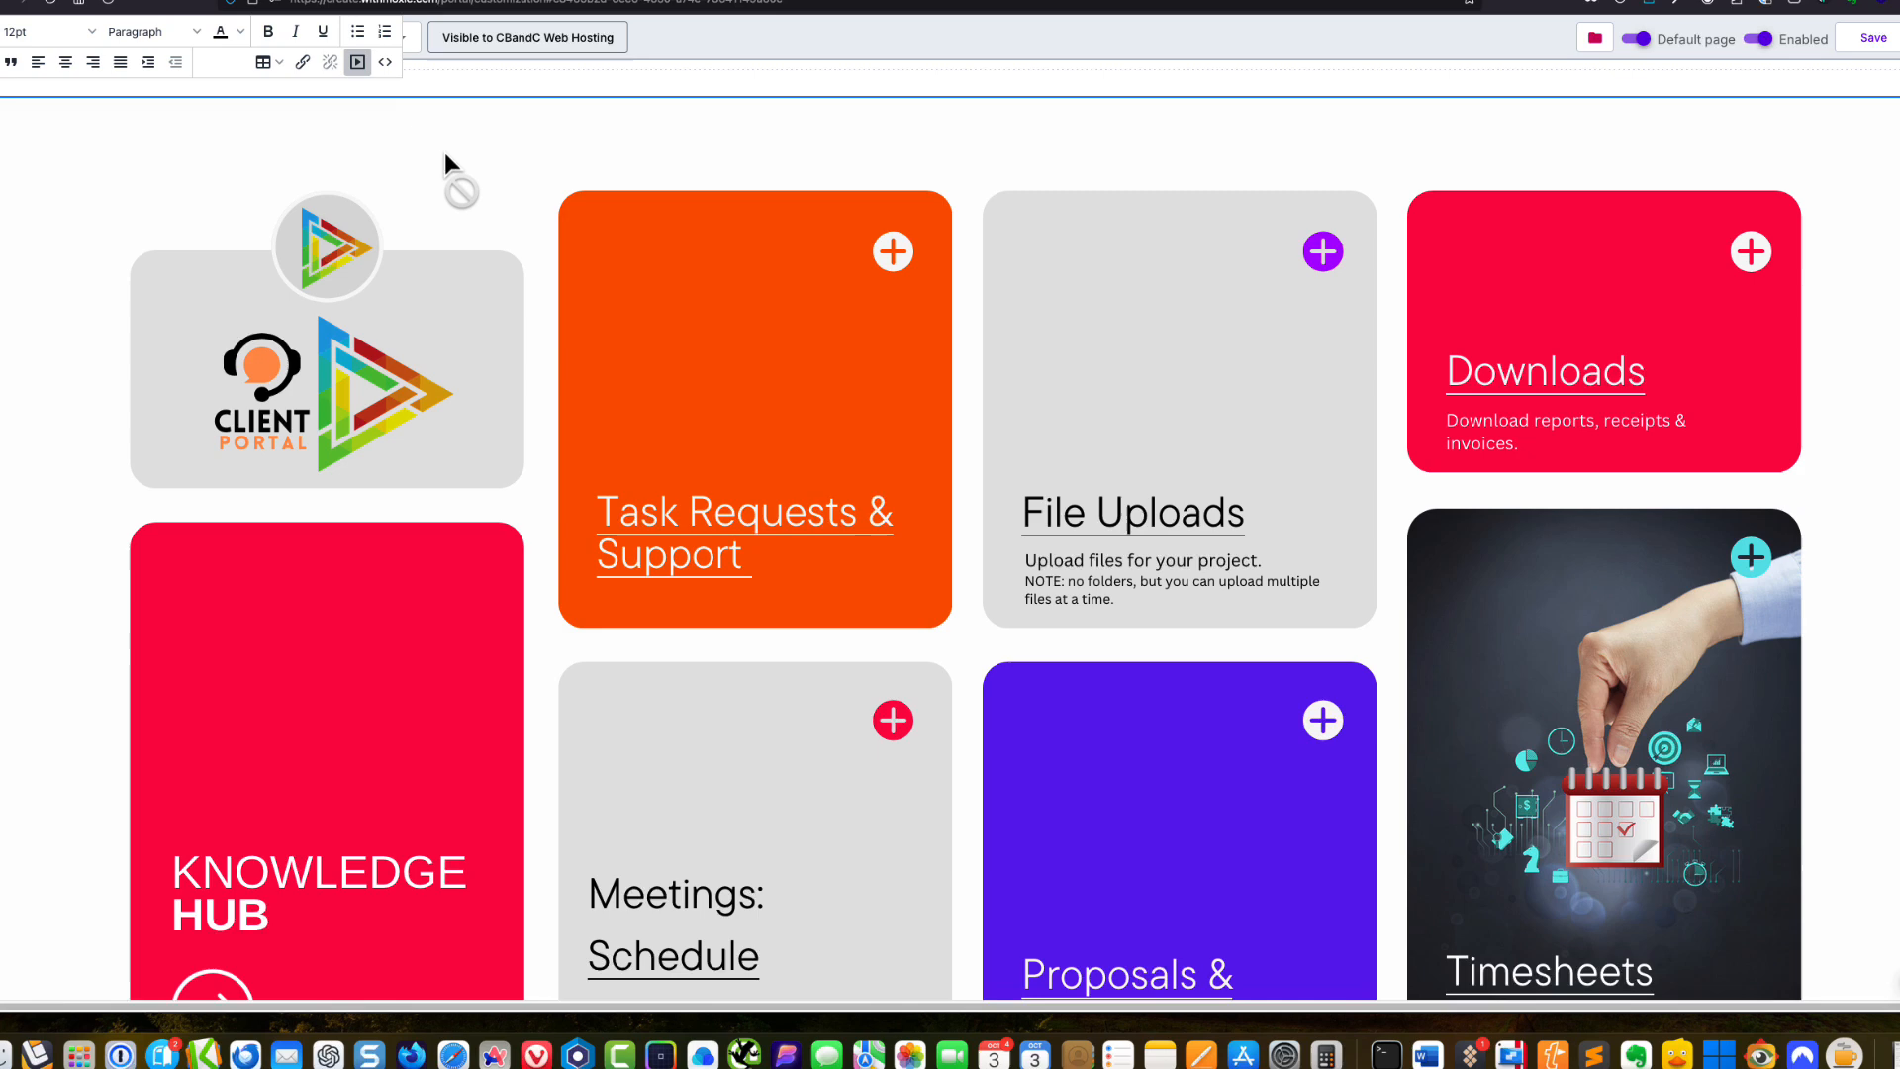
click(387, 65)
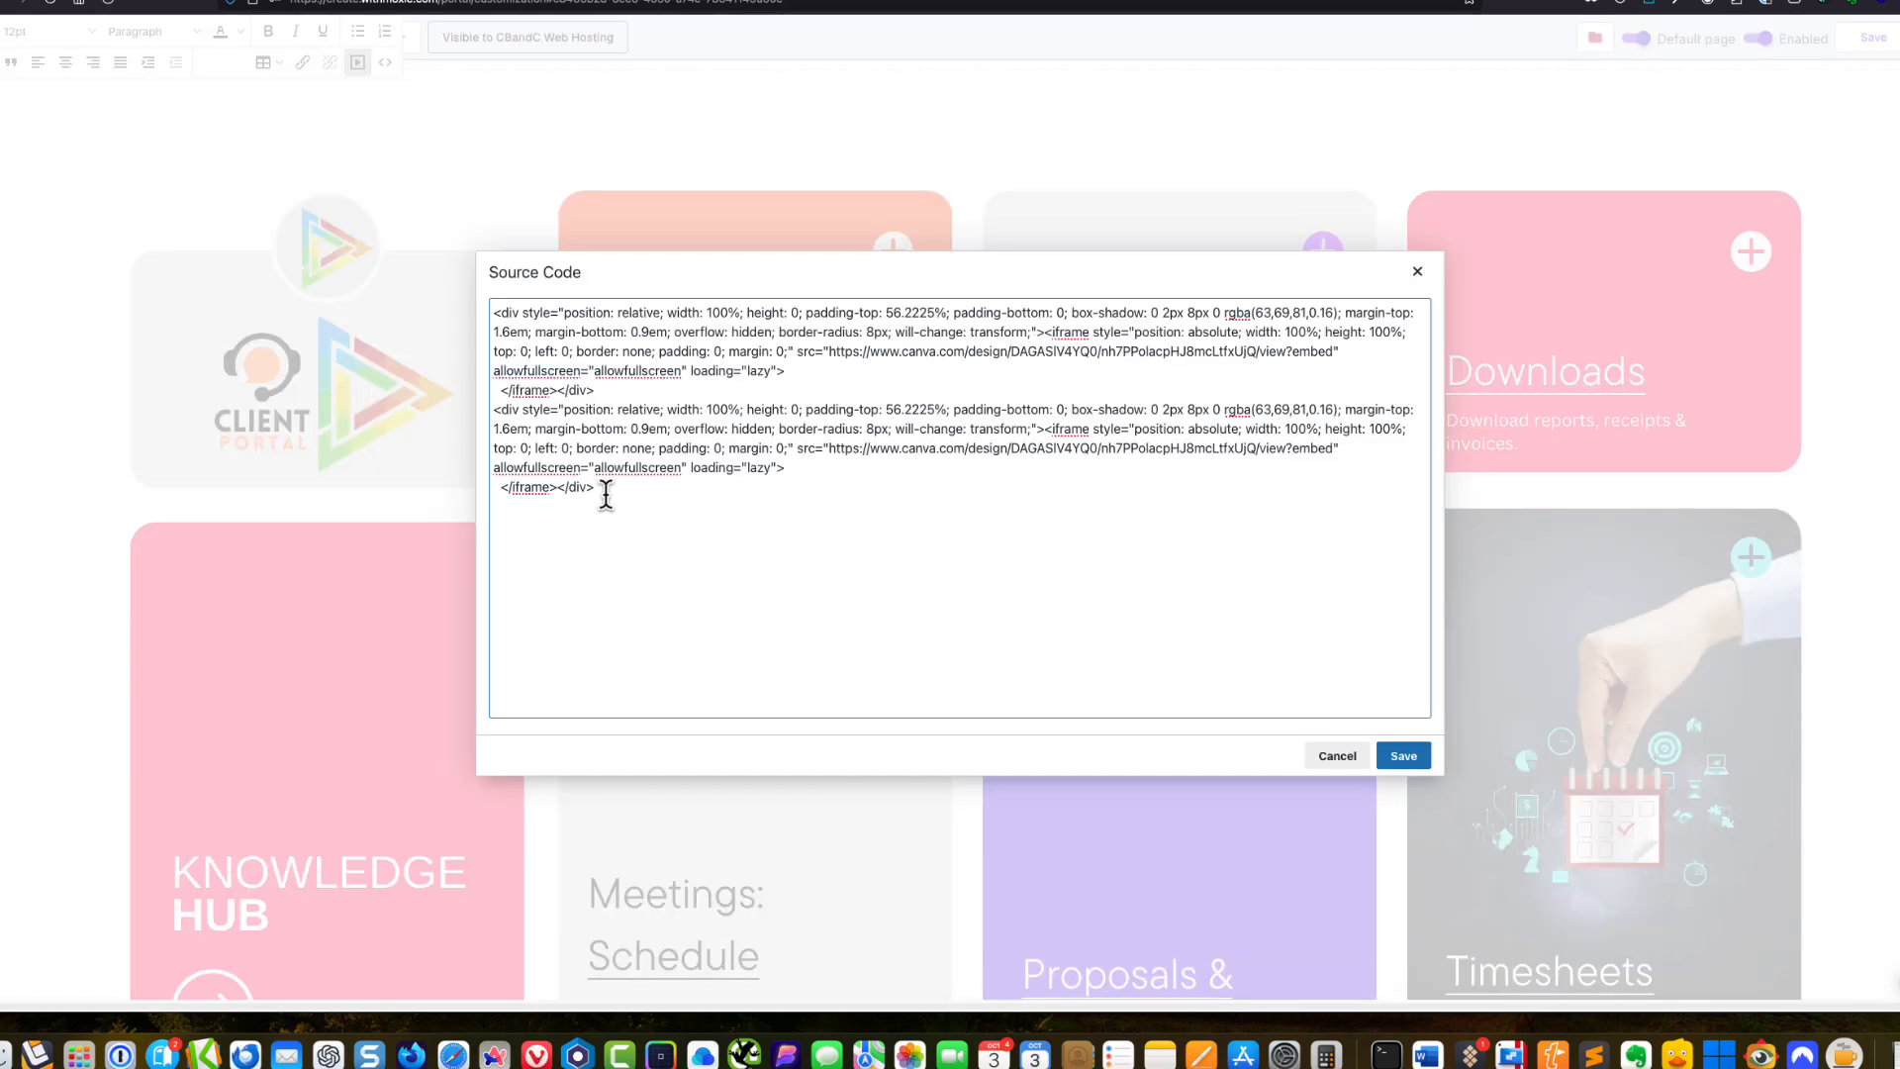
drag(596, 488, 487, 414)
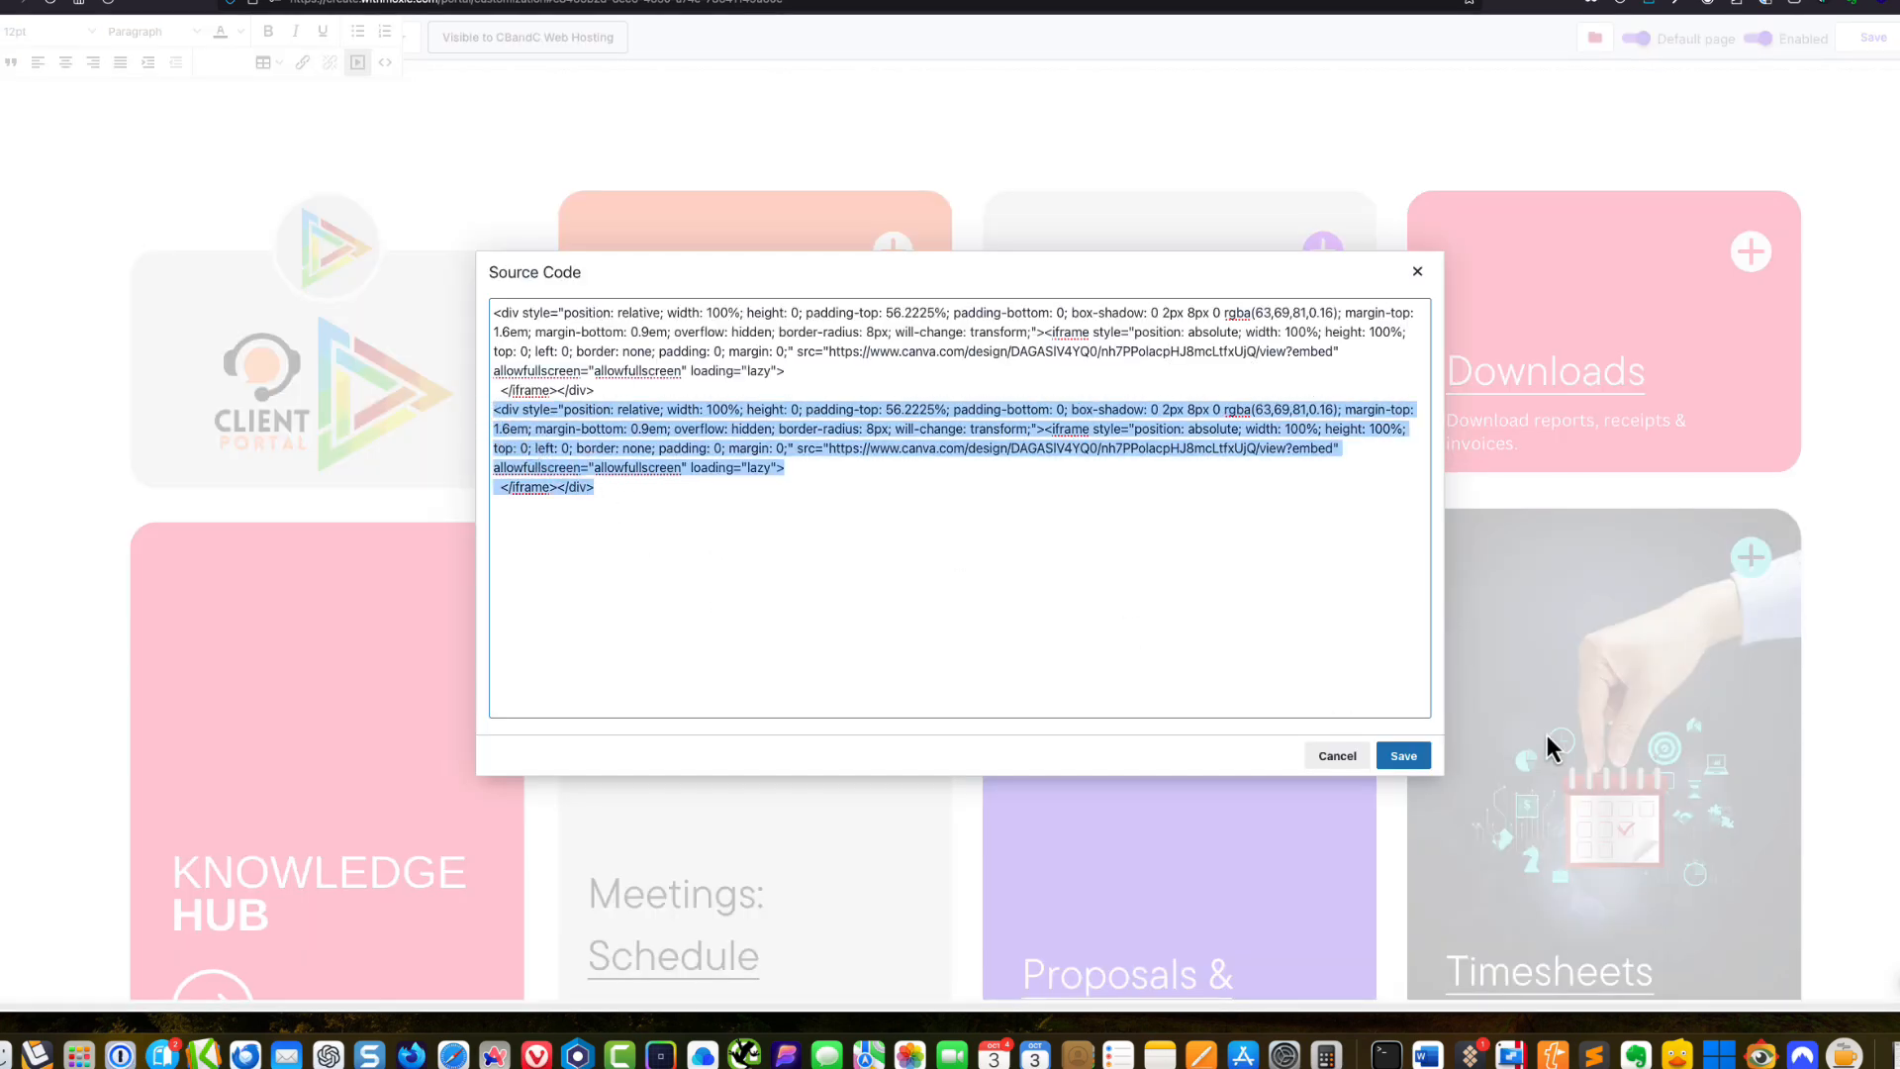
key(BackSpace)
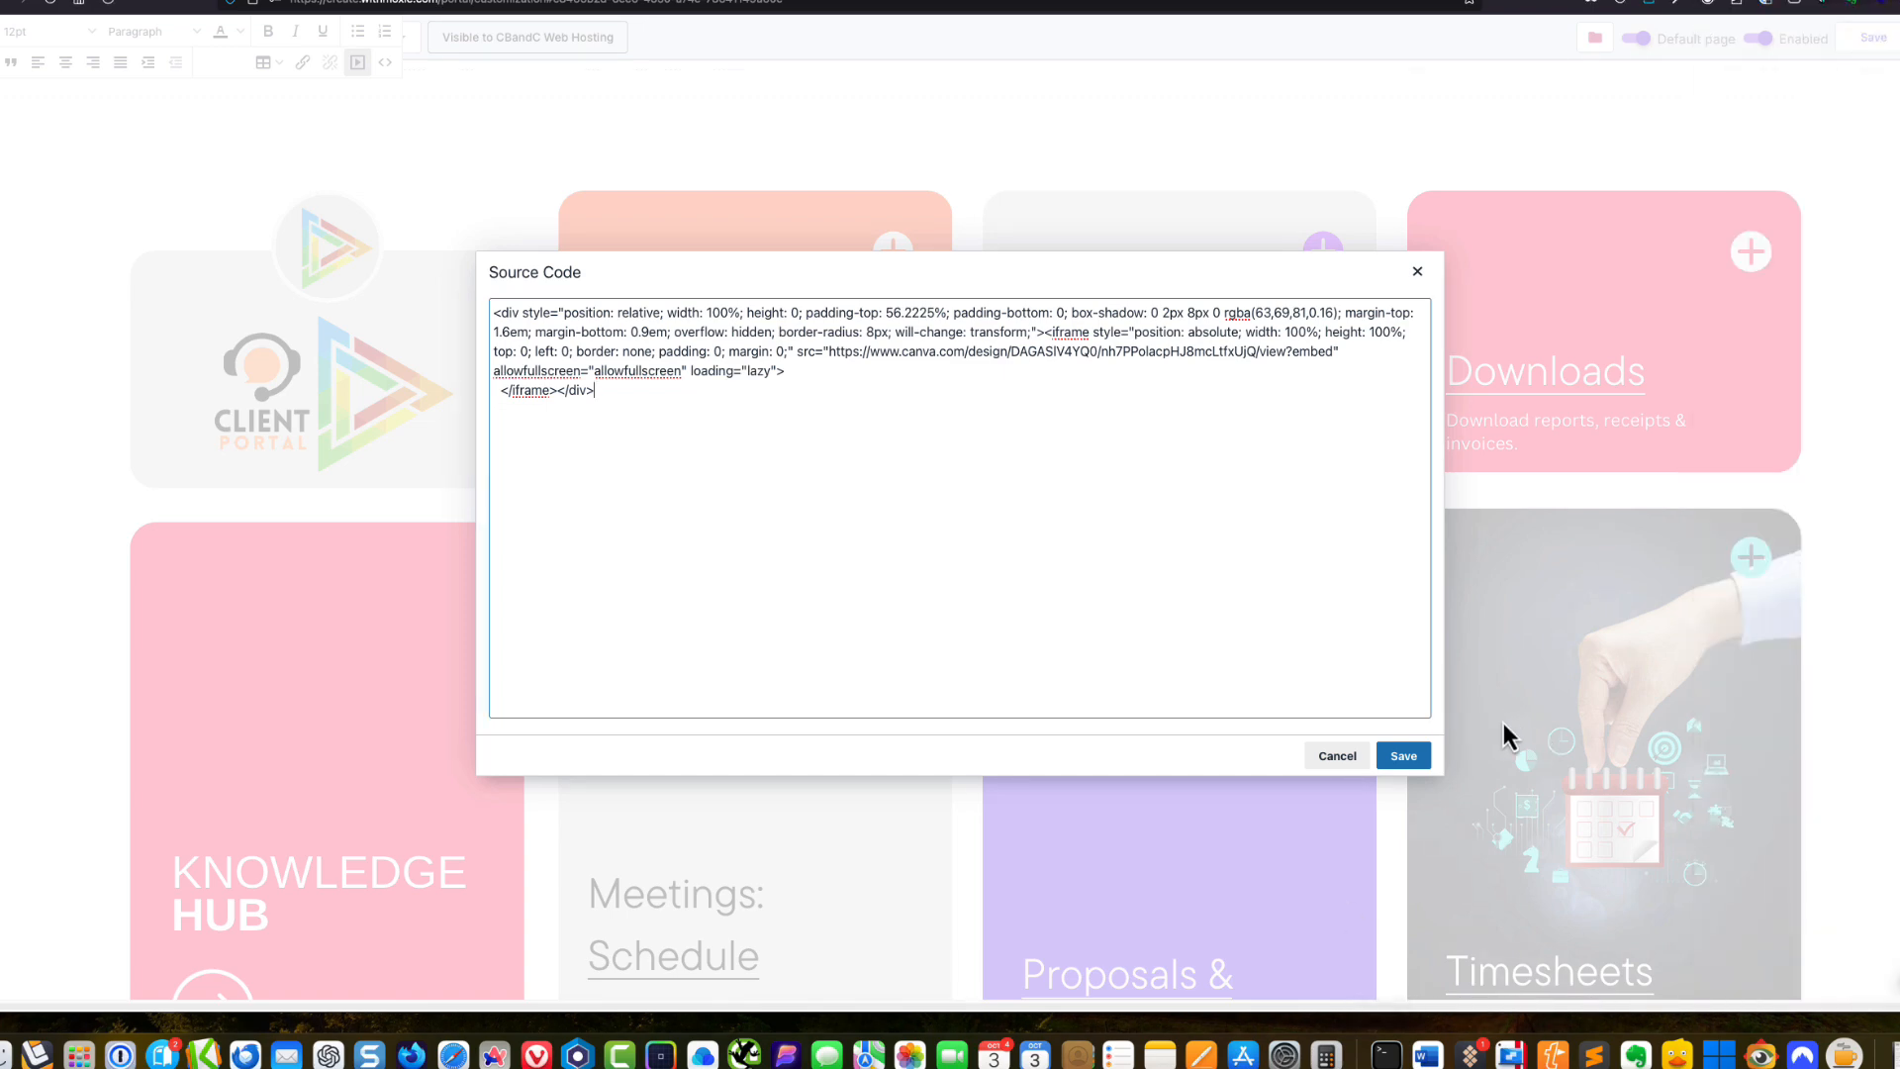
click(1405, 755)
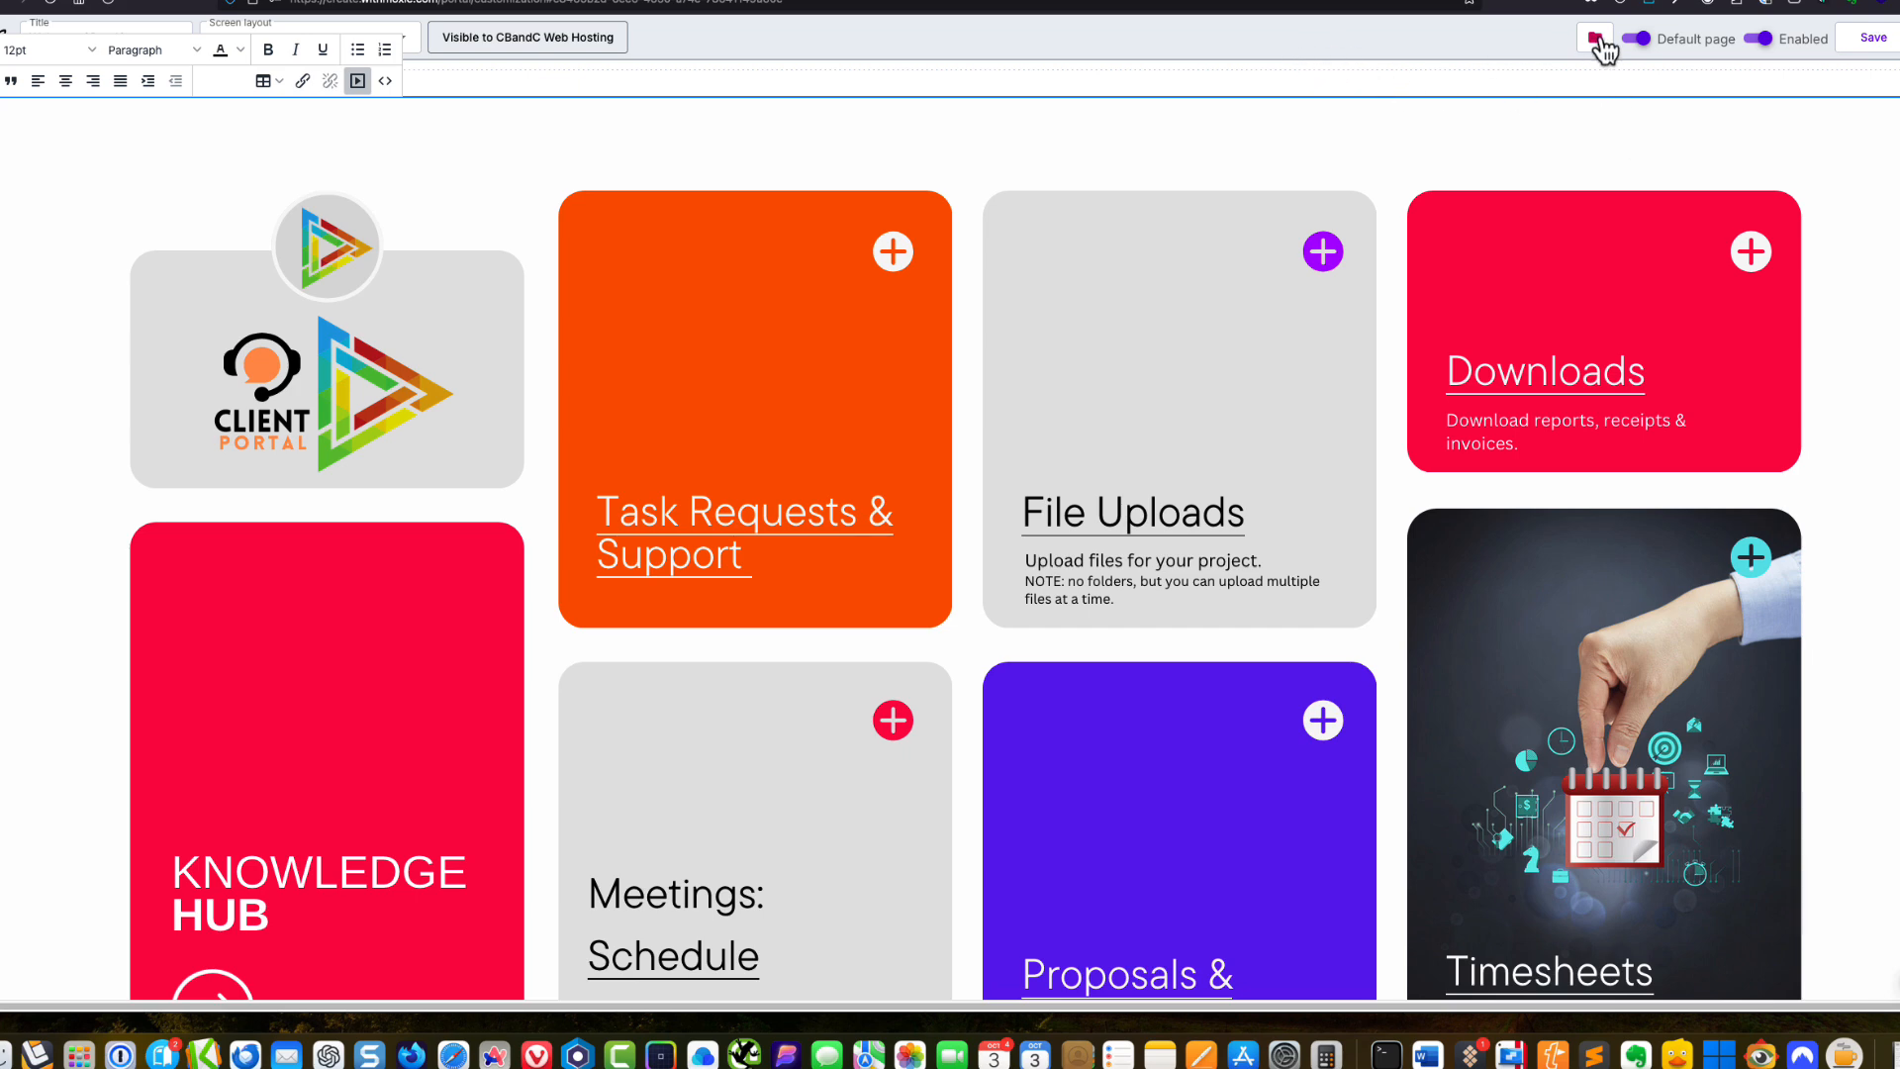
Keep Default page and Enabled switched on for the custom page and save the page
click(1331, 35)
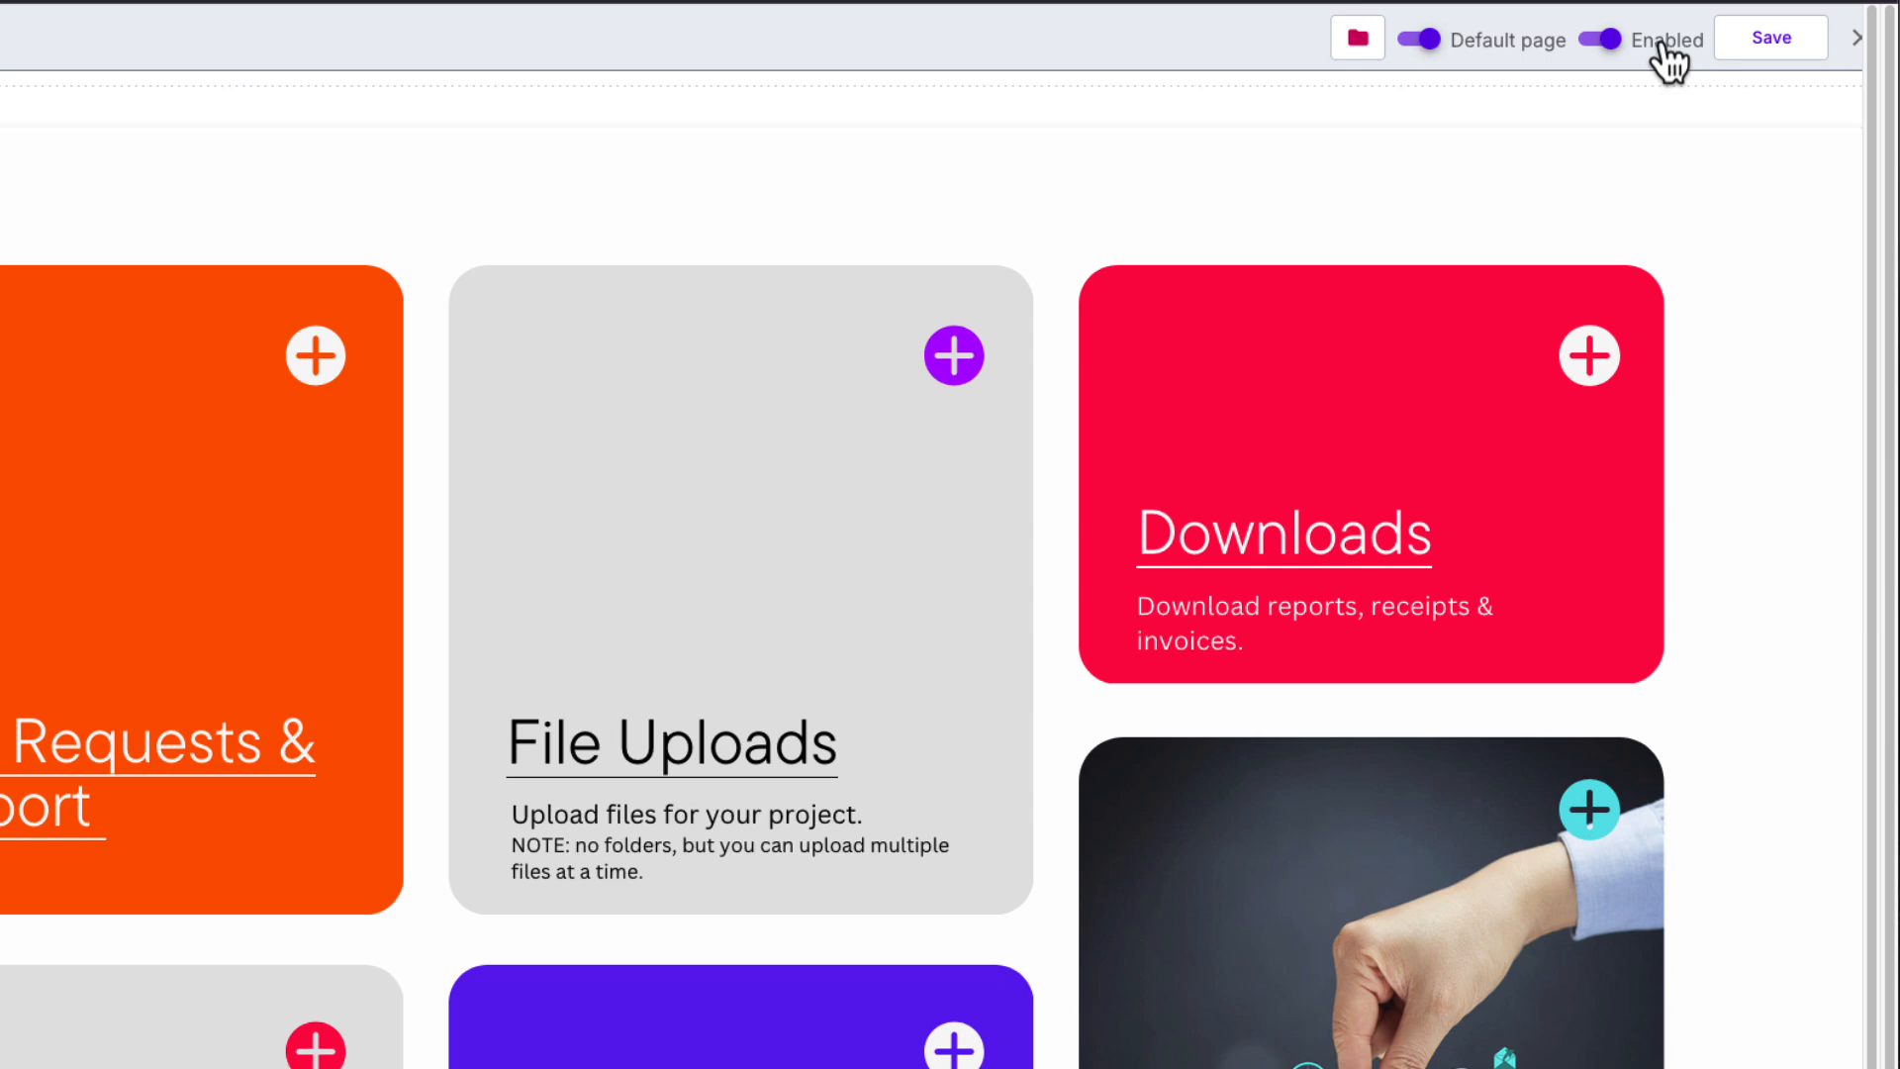
click(1757, 40)
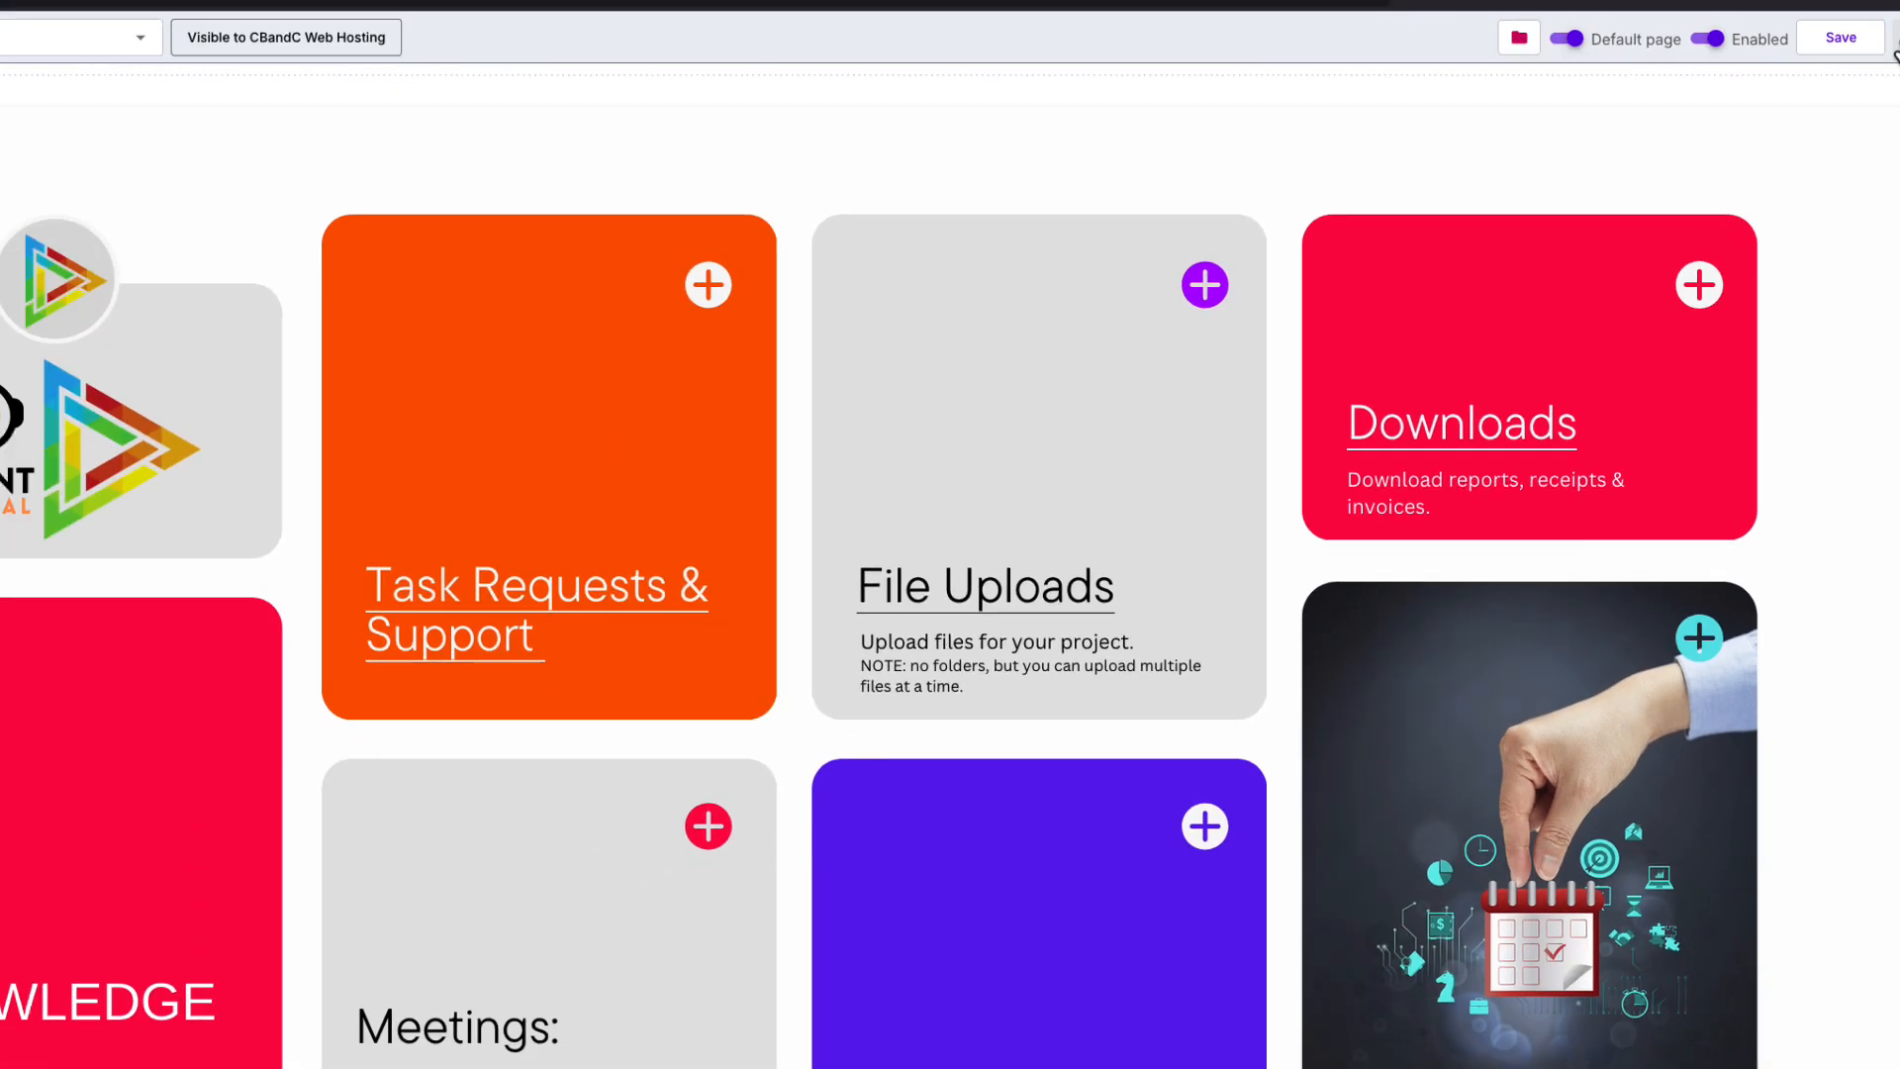
click(1857, 37)
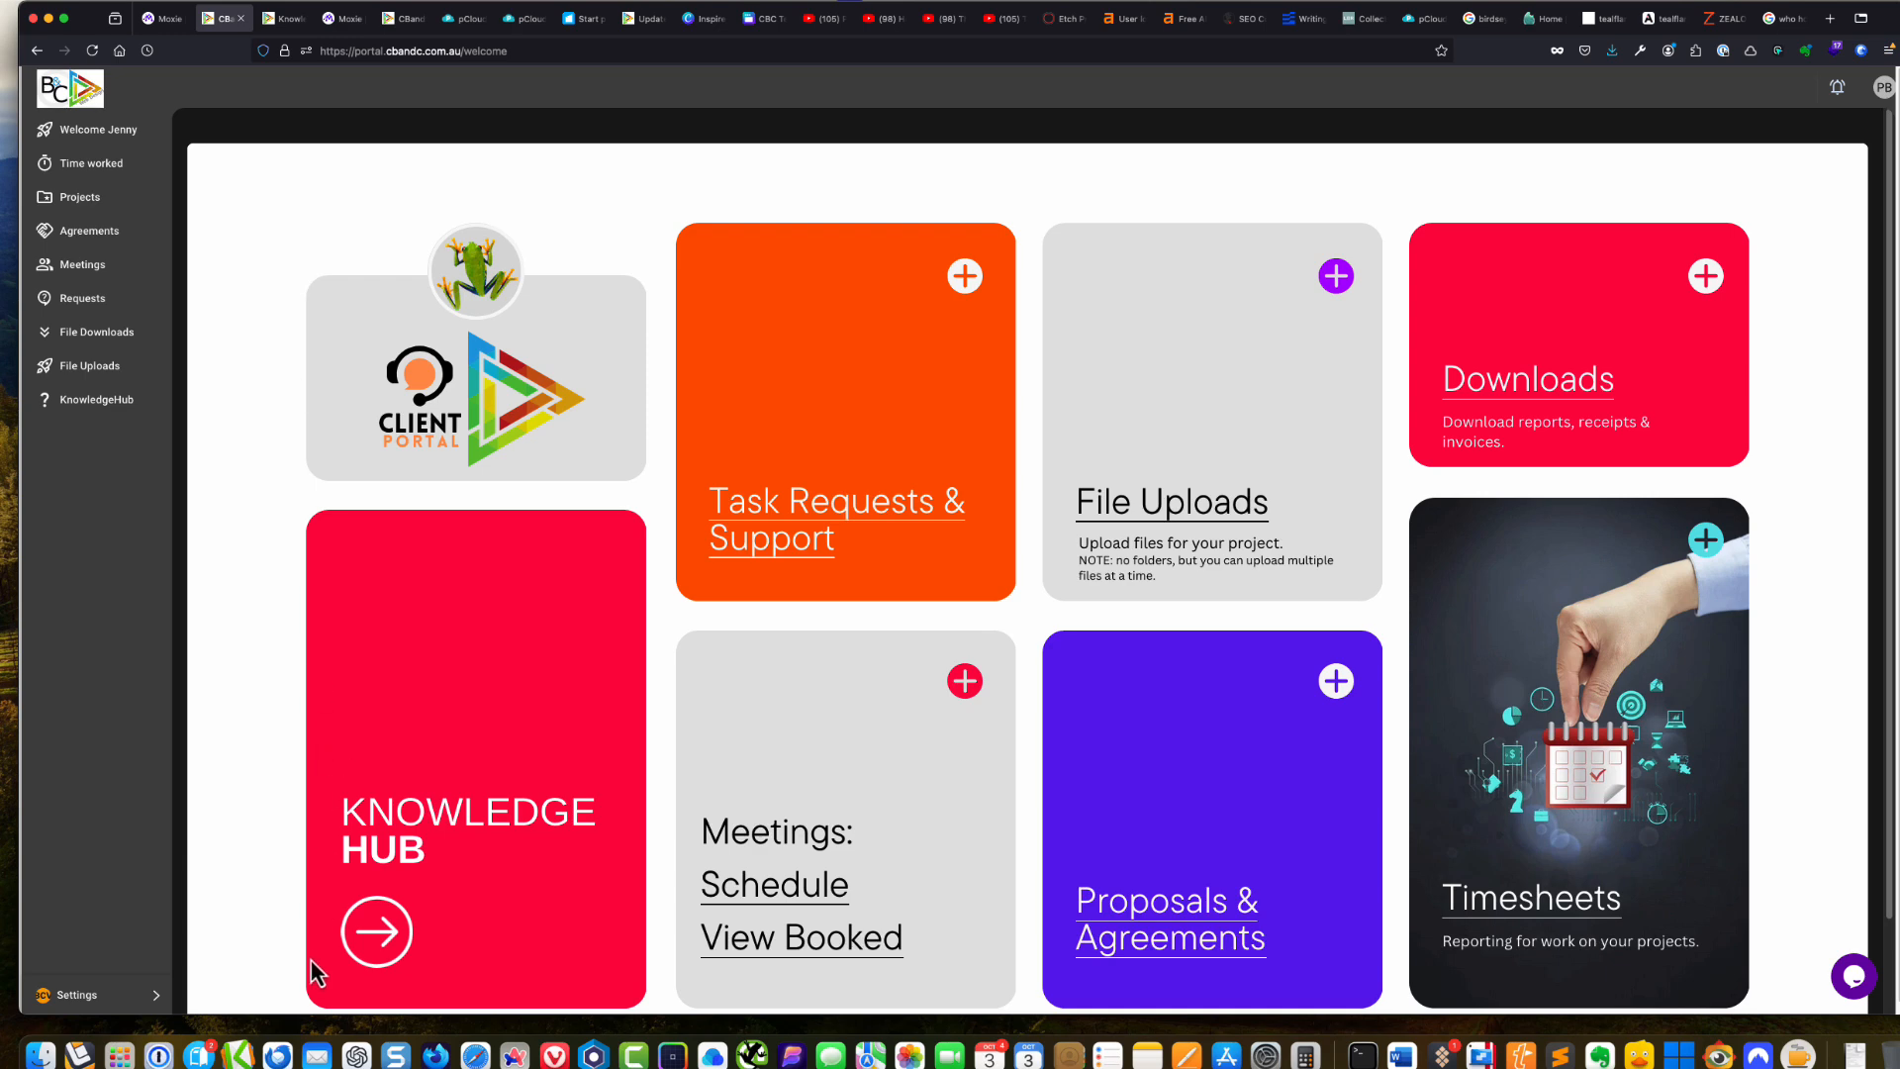
Switch from the client portal's welcome page to the already open Knowledge Hub-BCV page
mouse_move(286, 27)
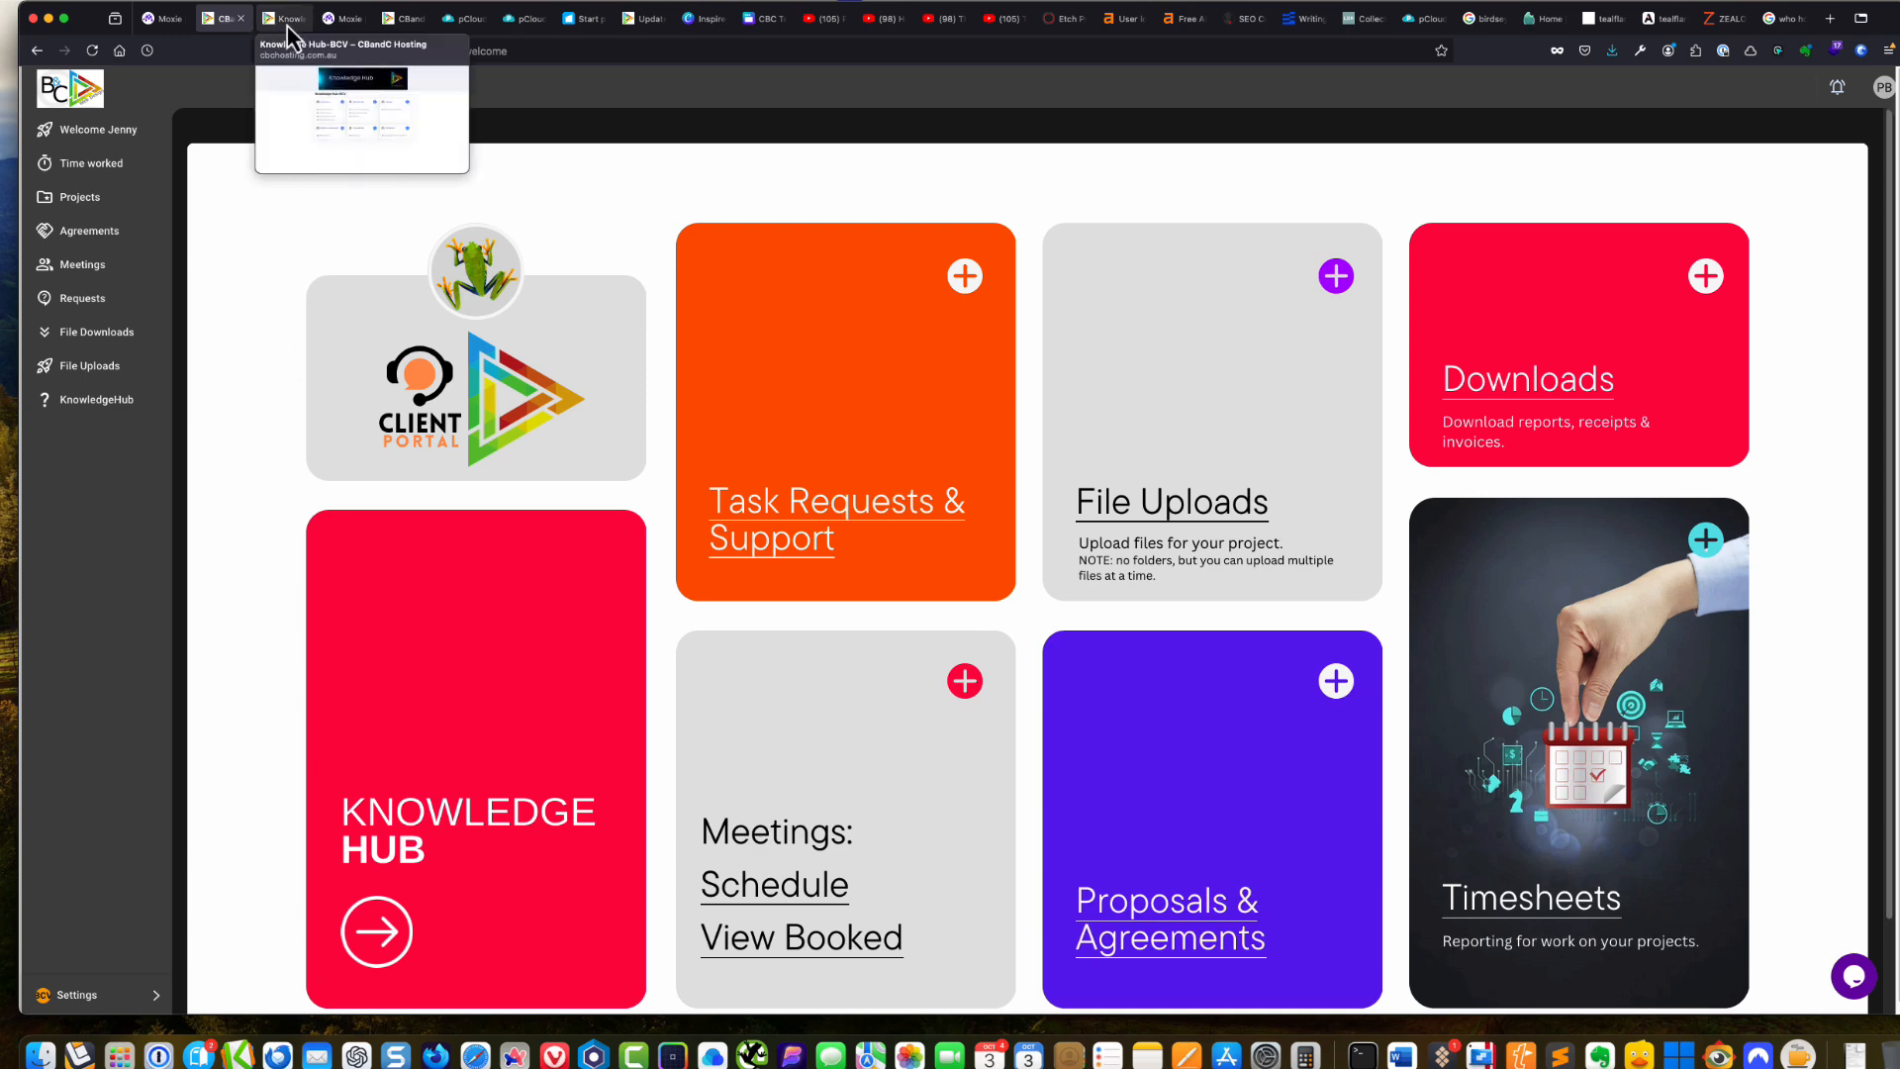
click(287, 26)
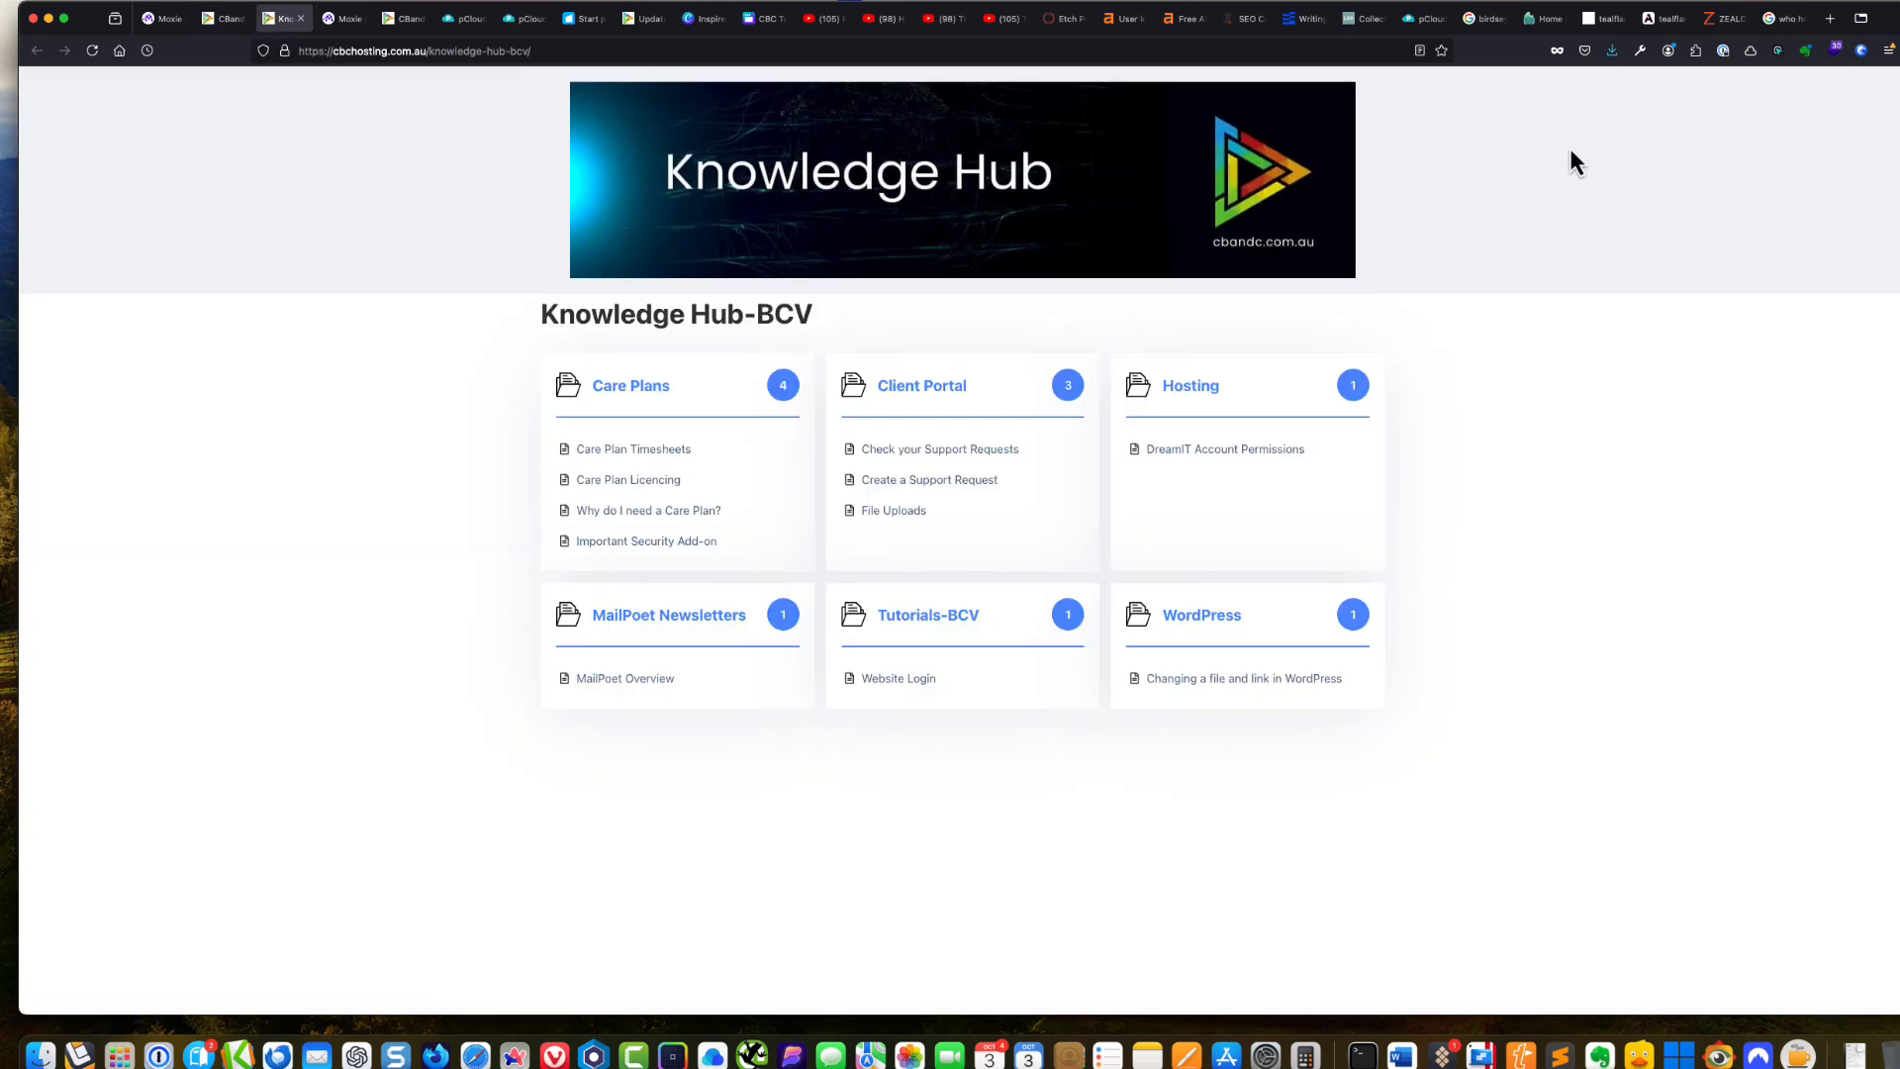